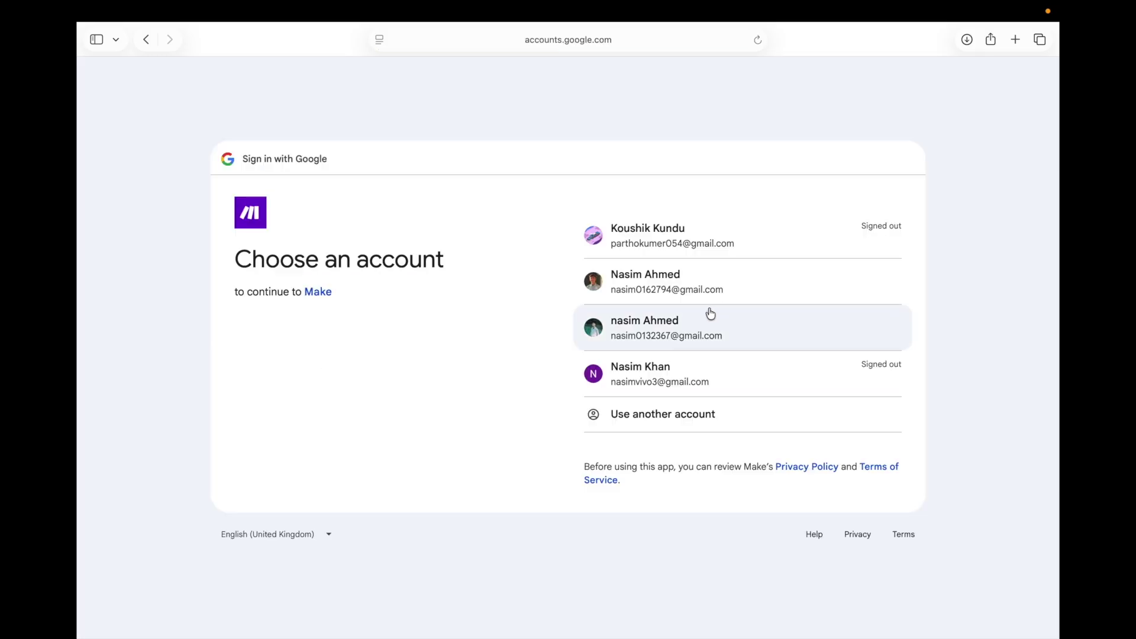
Log into Make with the Google account and start a new scenario from the dashboard
click(702, 319)
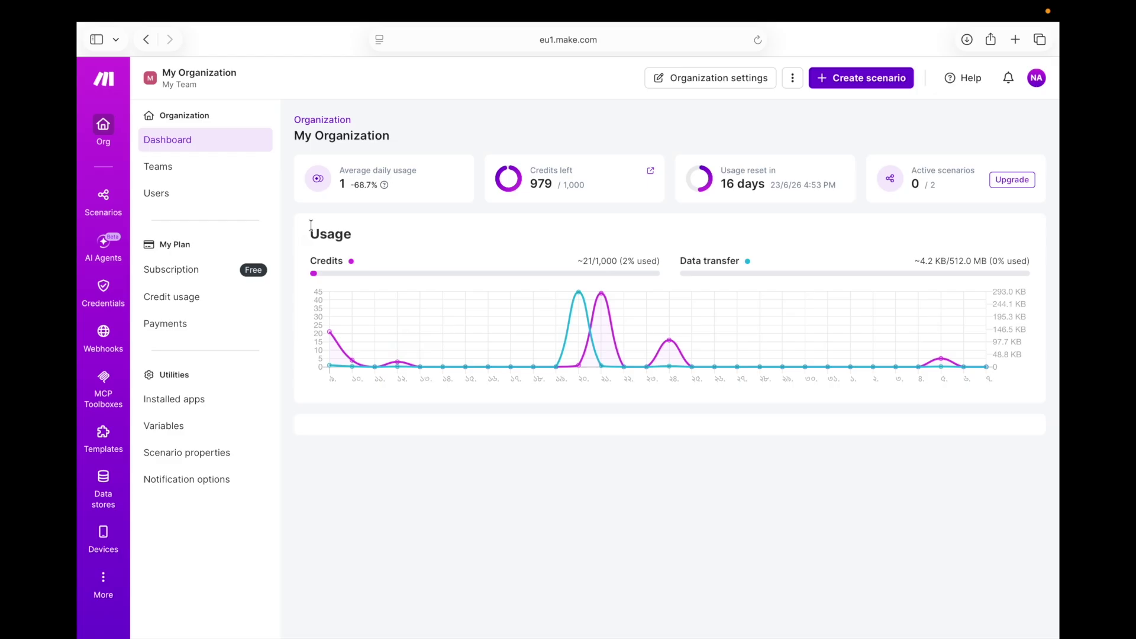
scroll(640, 125, up, 1)
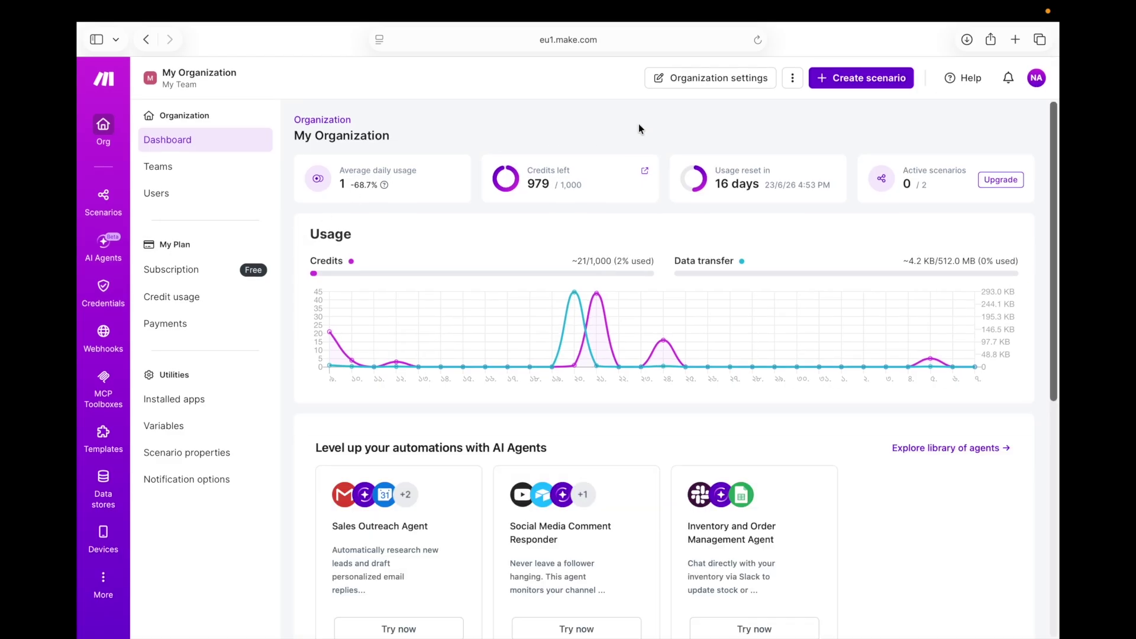
click(831, 77)
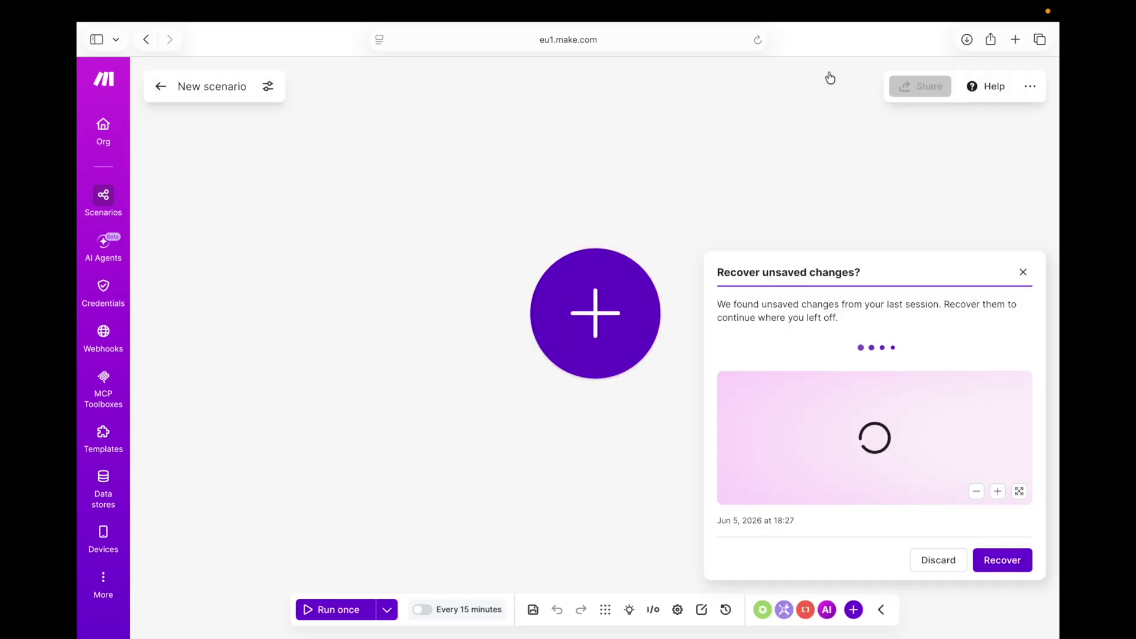
Dismiss the recover prompt, search 'google' and browse the Google Sheets module list
click(1023, 272)
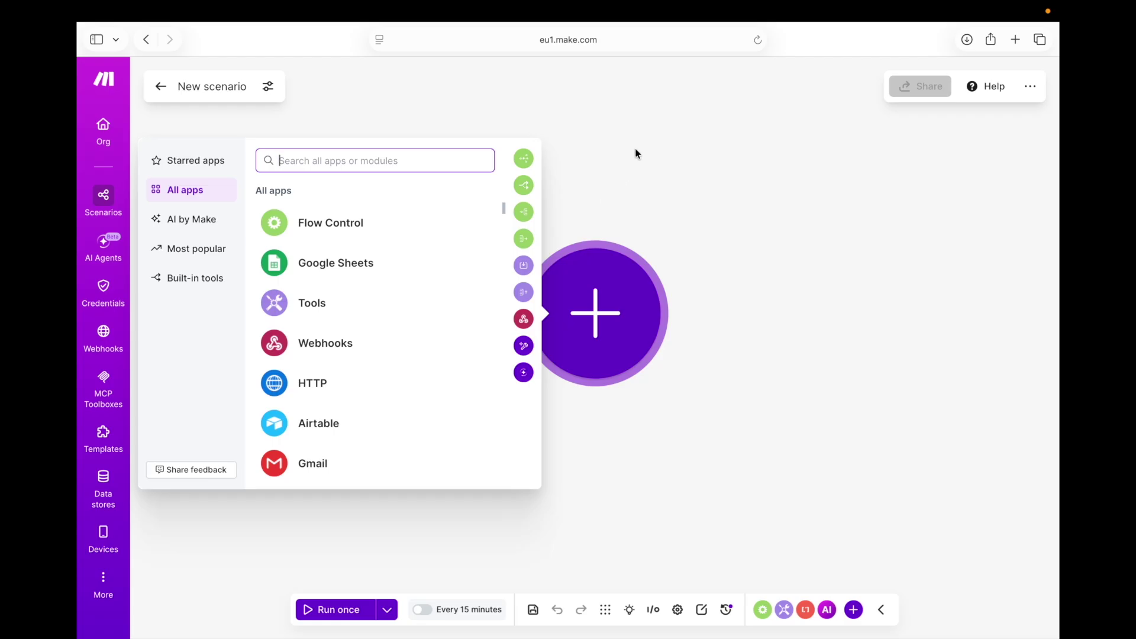
text(g)
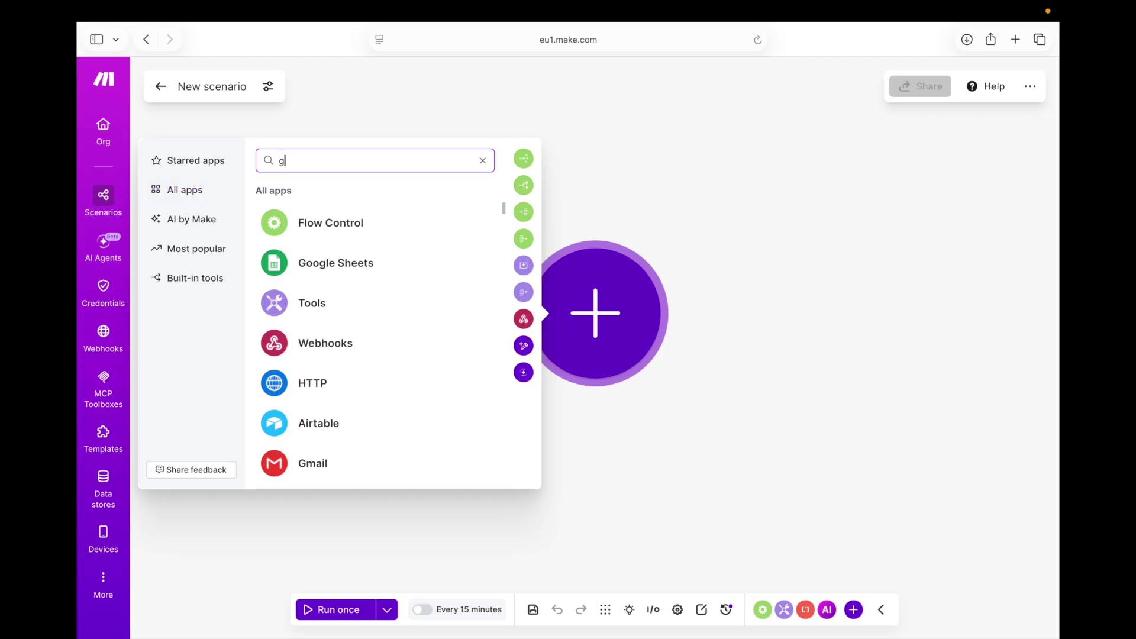
text(oogle)
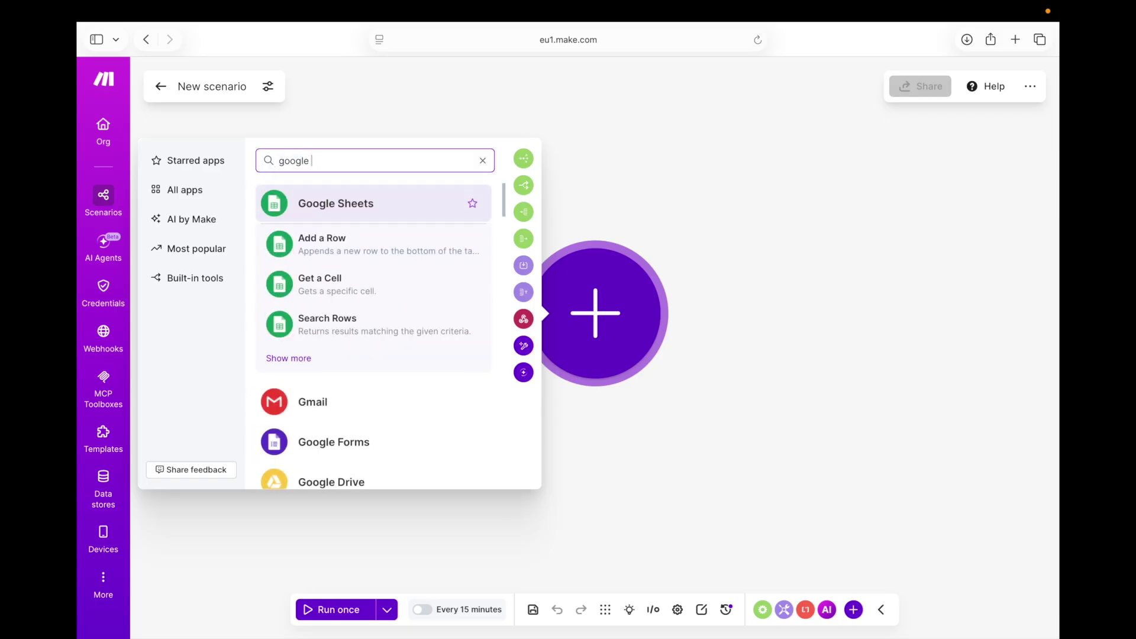
click(448, 205)
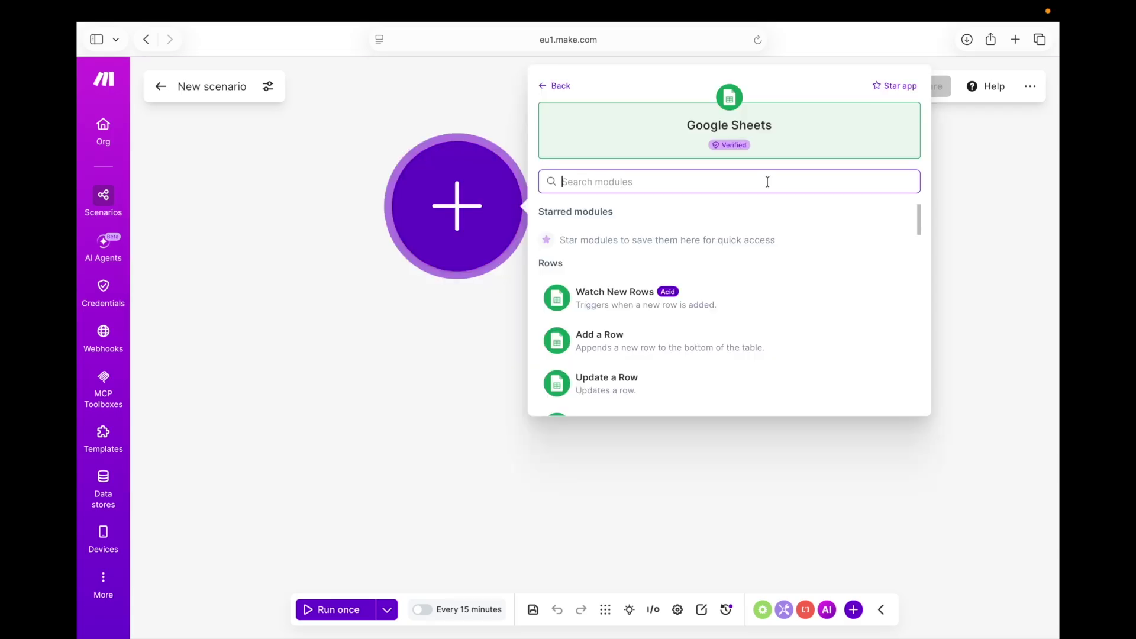
scroll(646, 320, down, 3)
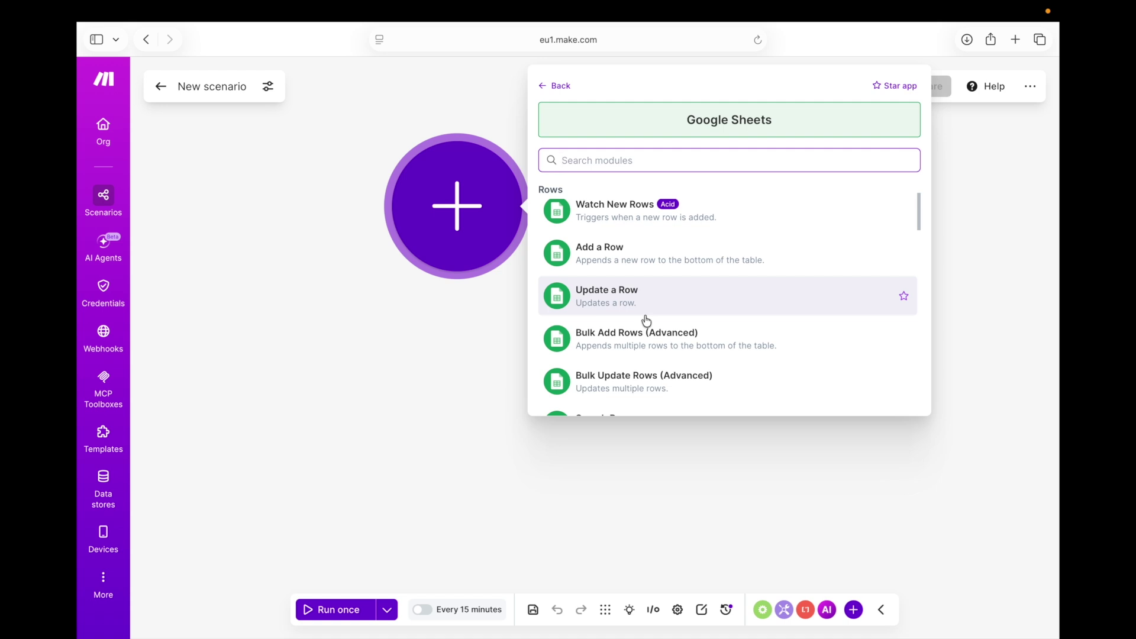
scroll(646, 320, down, 1)
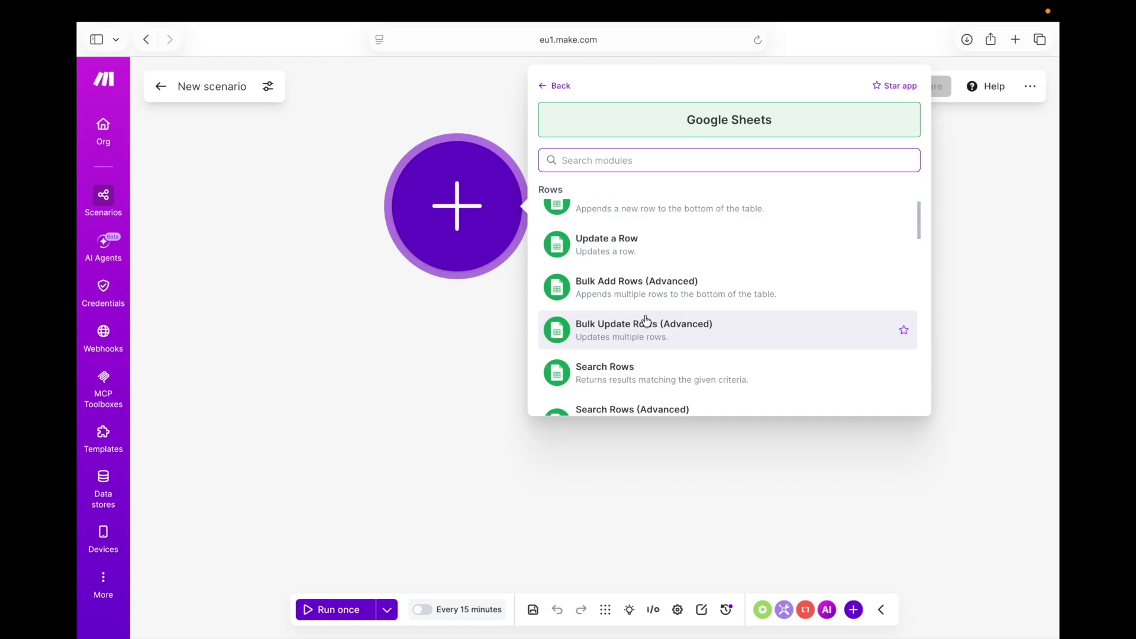
scroll(646, 320, down, 2)
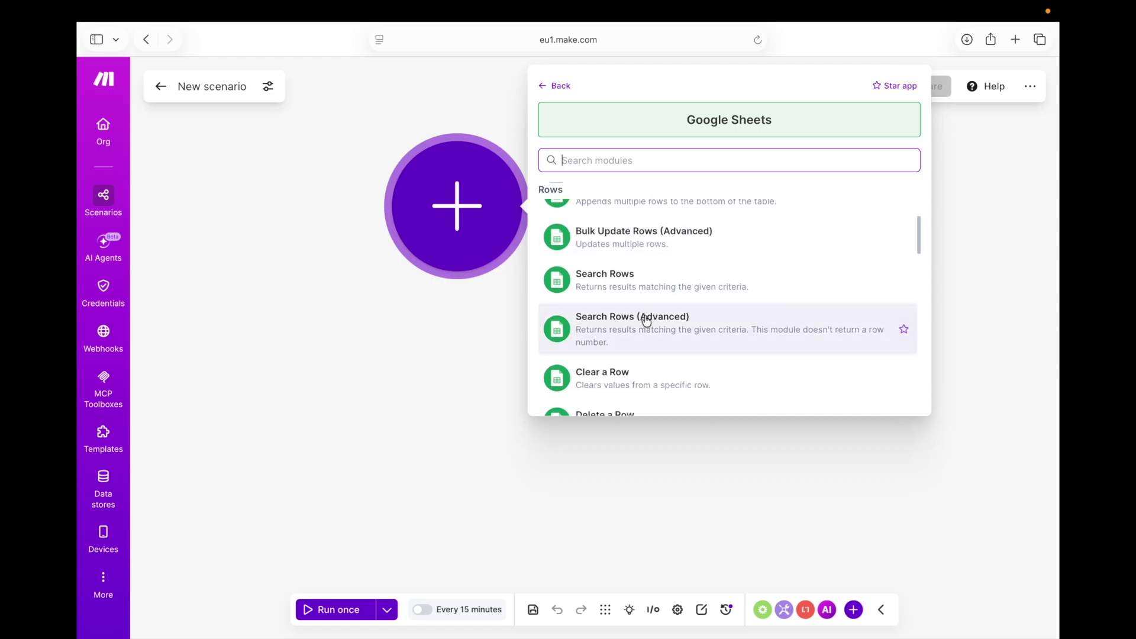
scroll(646, 320, down, 2)
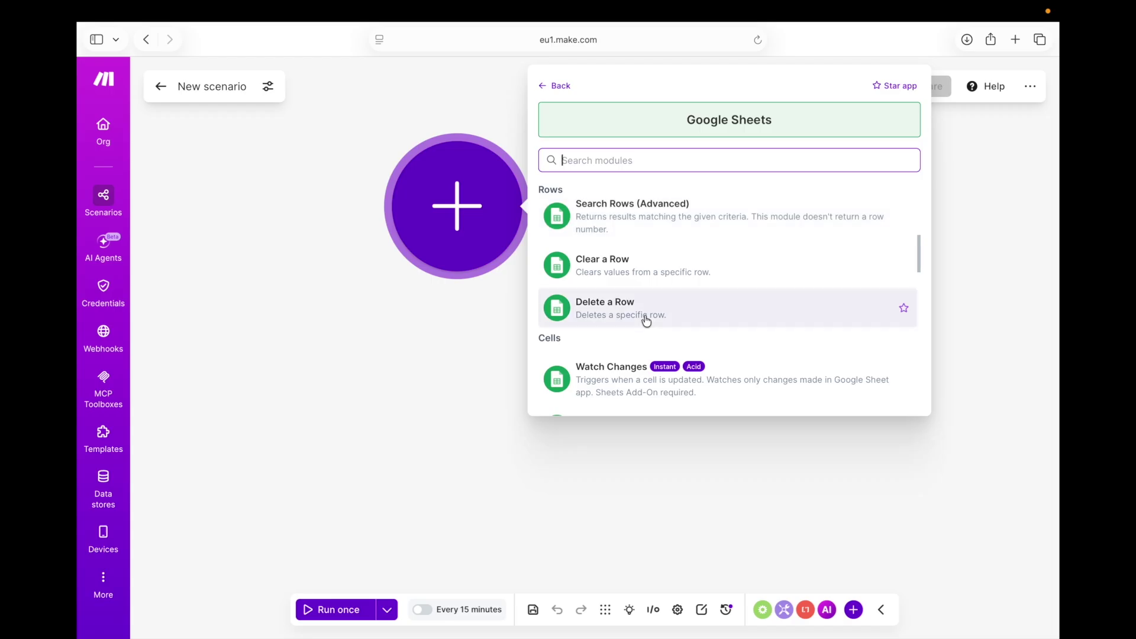
scroll(646, 320, down, 2)
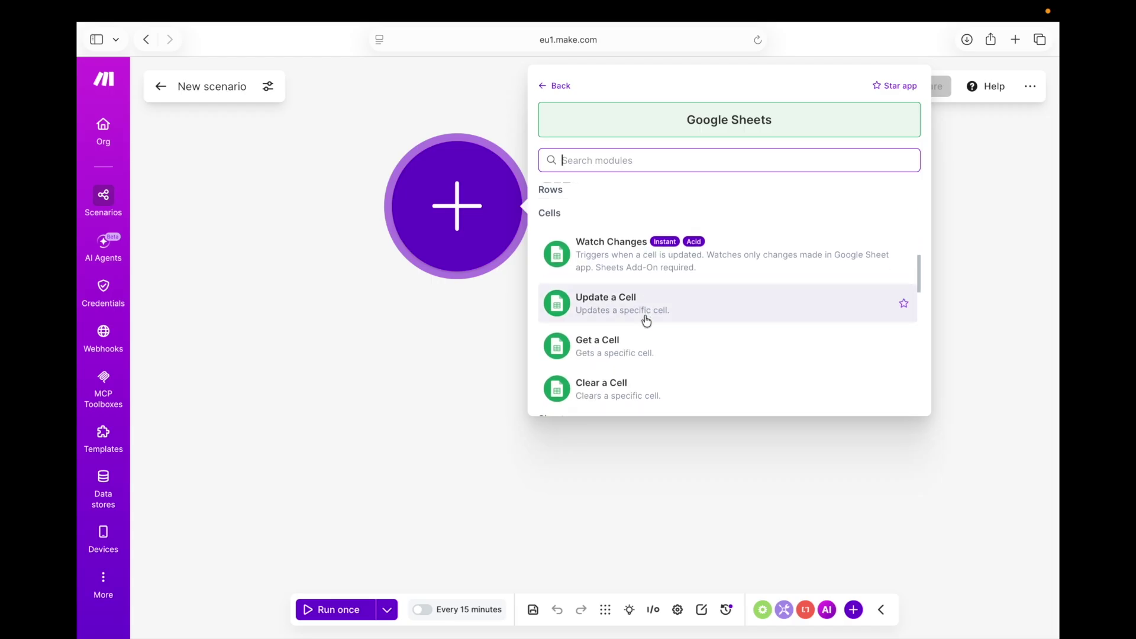
scroll(646, 320, up, 5)
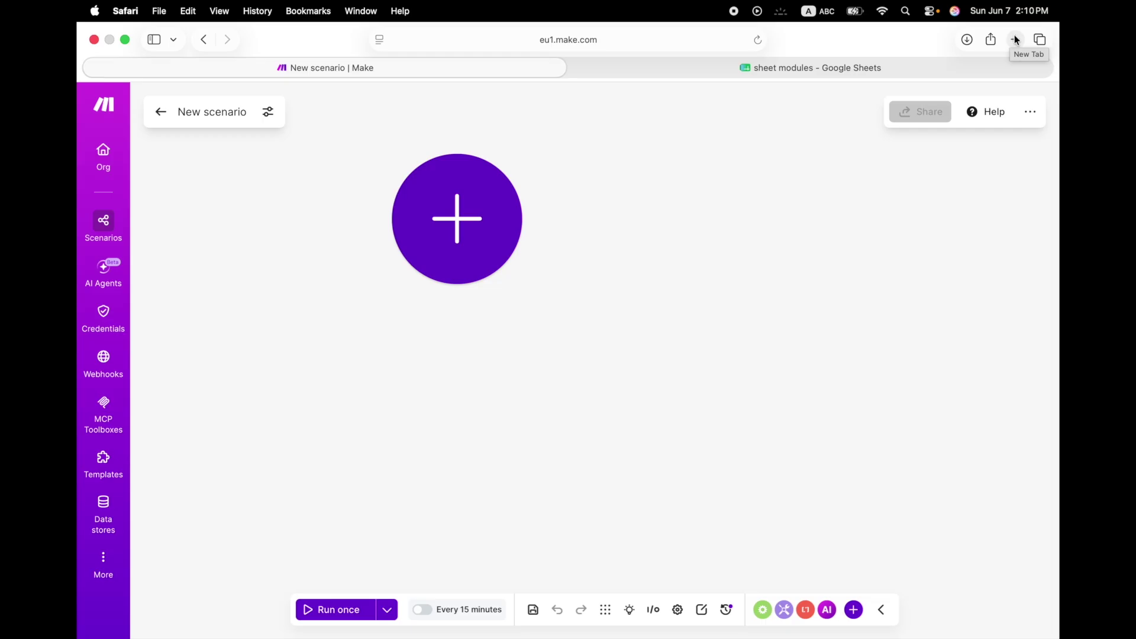
In a new tab, search for 'googl' and go to the Google Forms sign-in result
click(1016, 40)
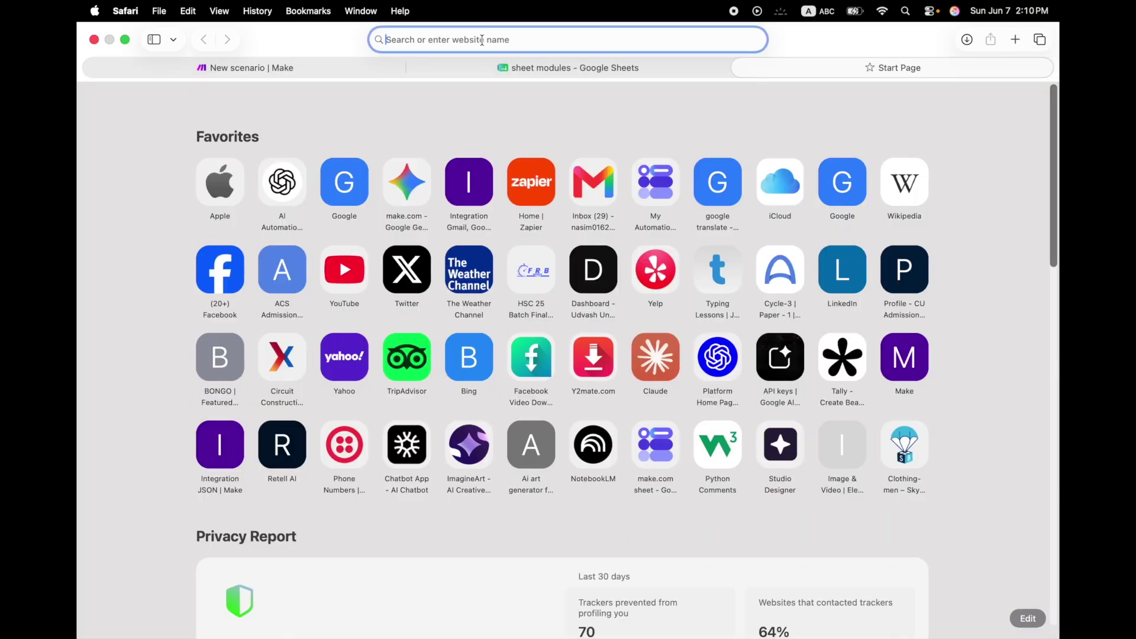
text(goo)
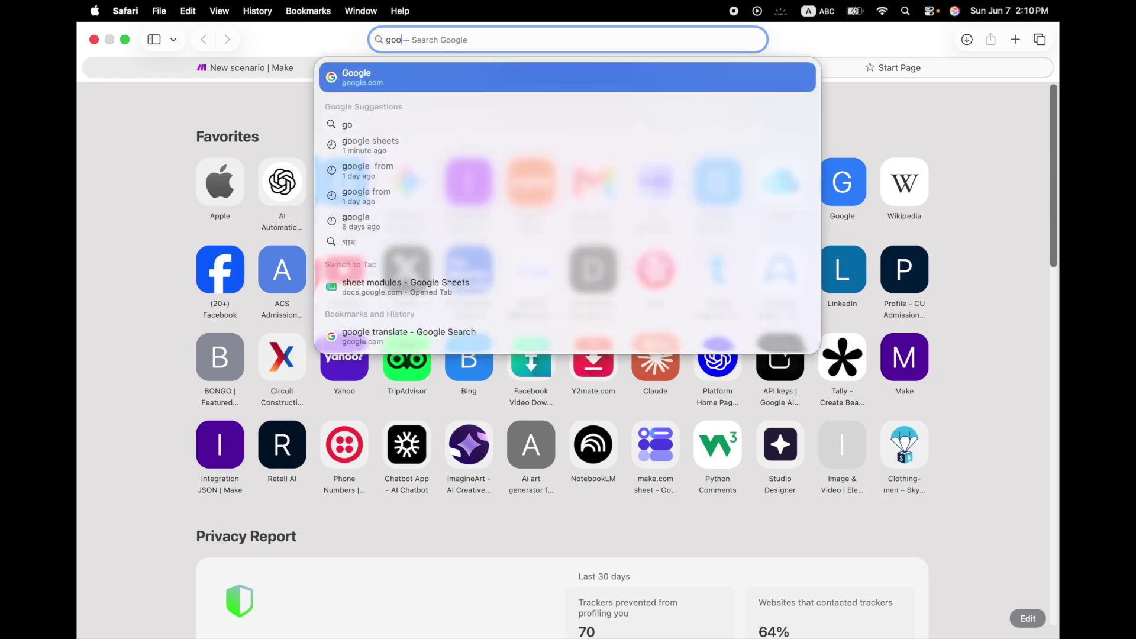
text(gl)
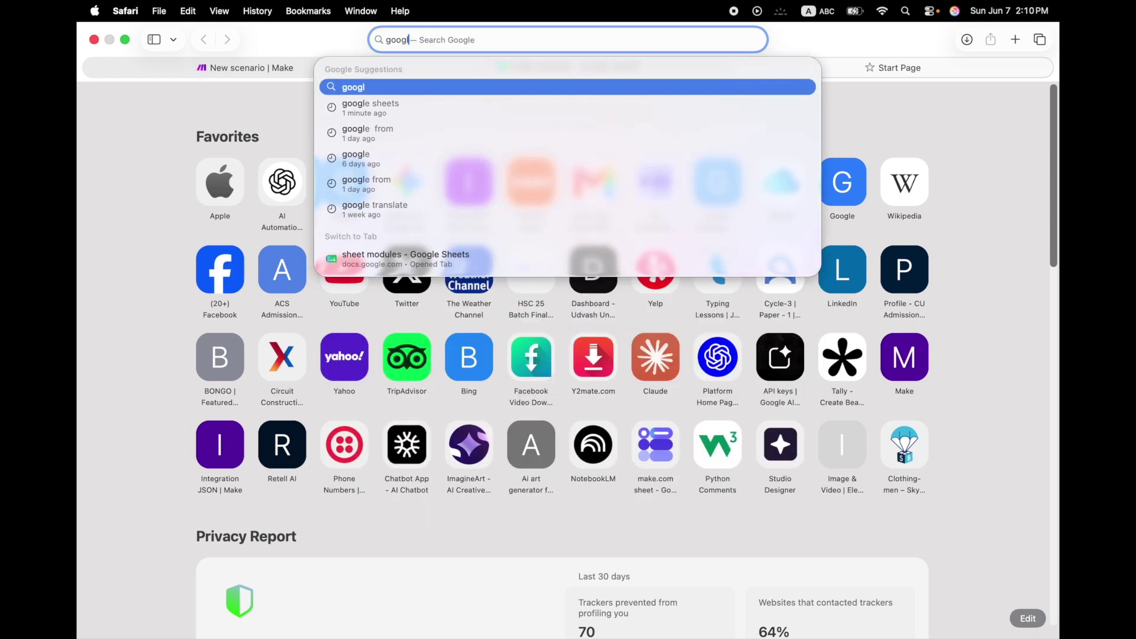
click(436, 132)
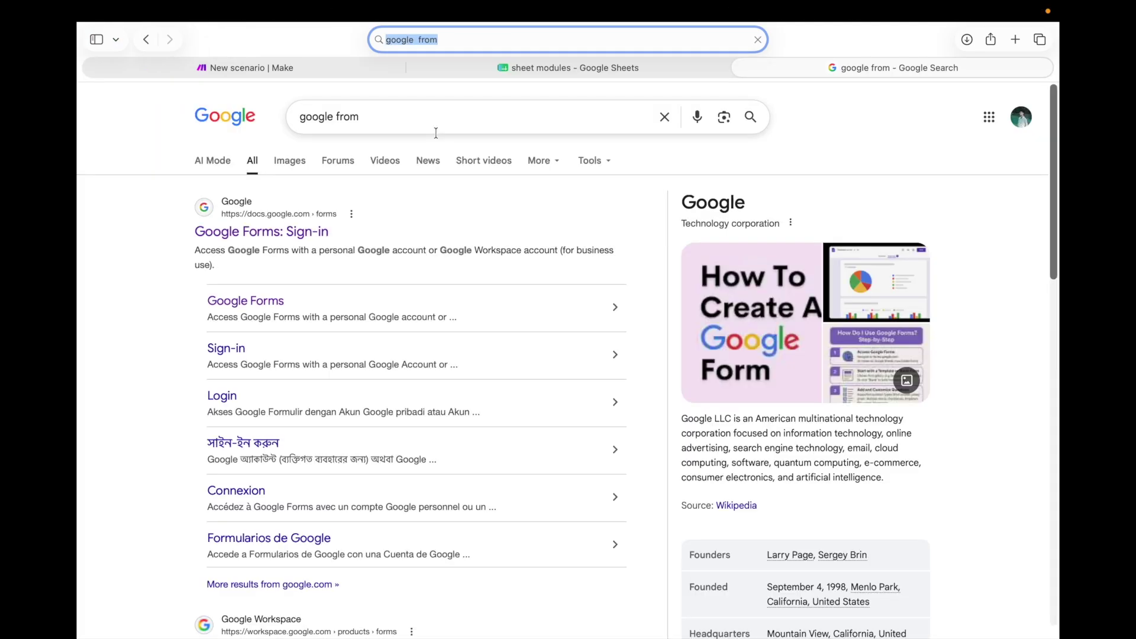
click(308, 238)
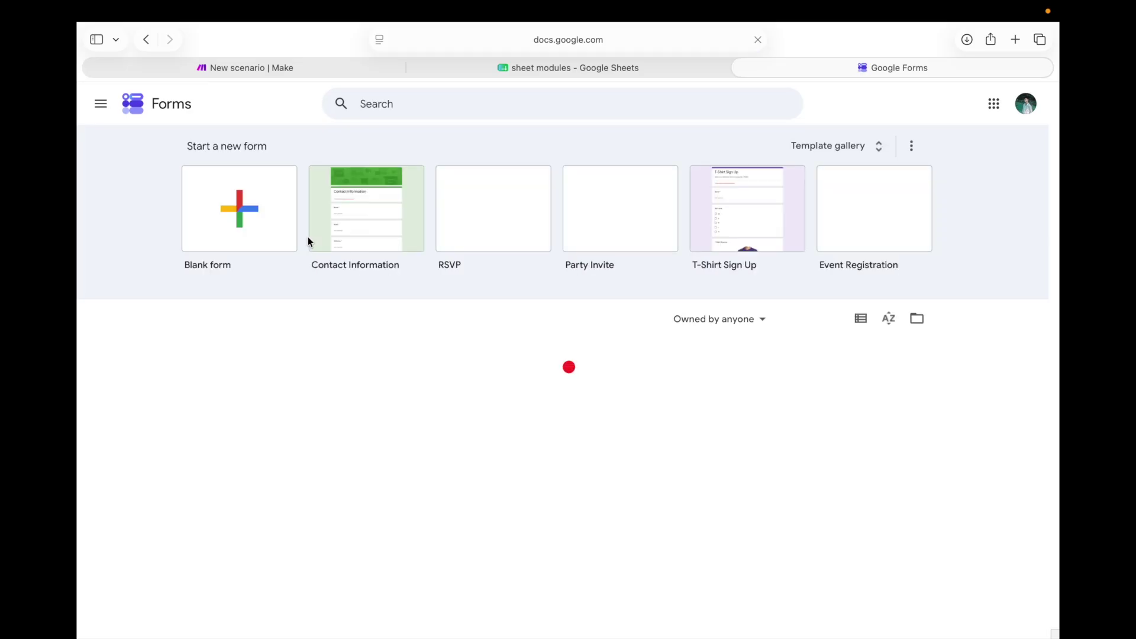
Start a blank form and title its first question 'Frist Name'
click(235, 239)
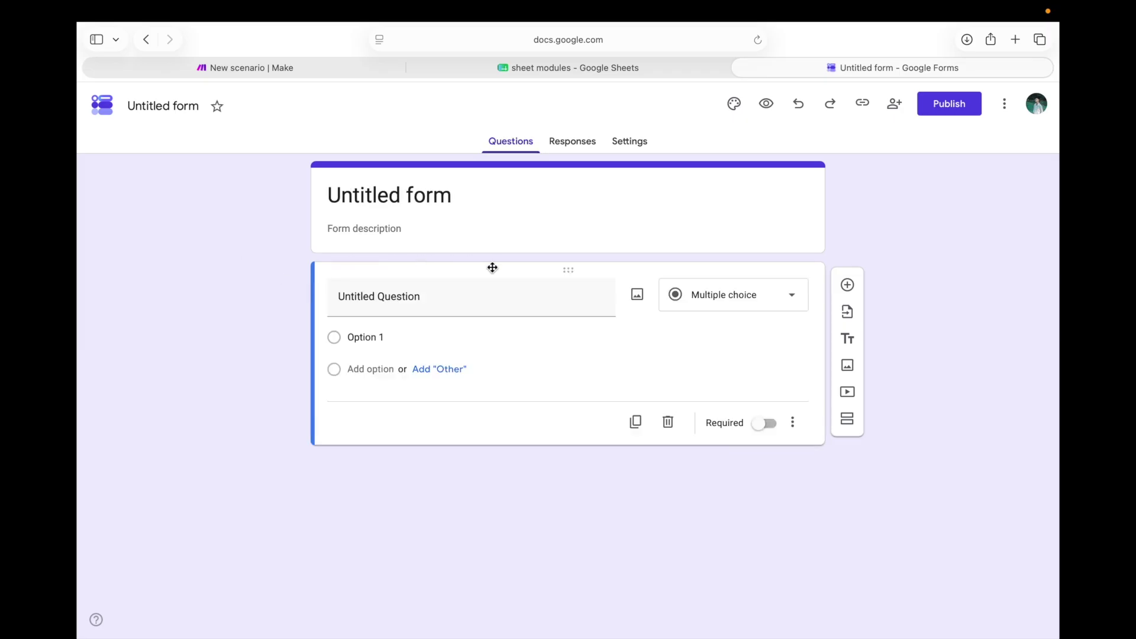
click(470, 297)
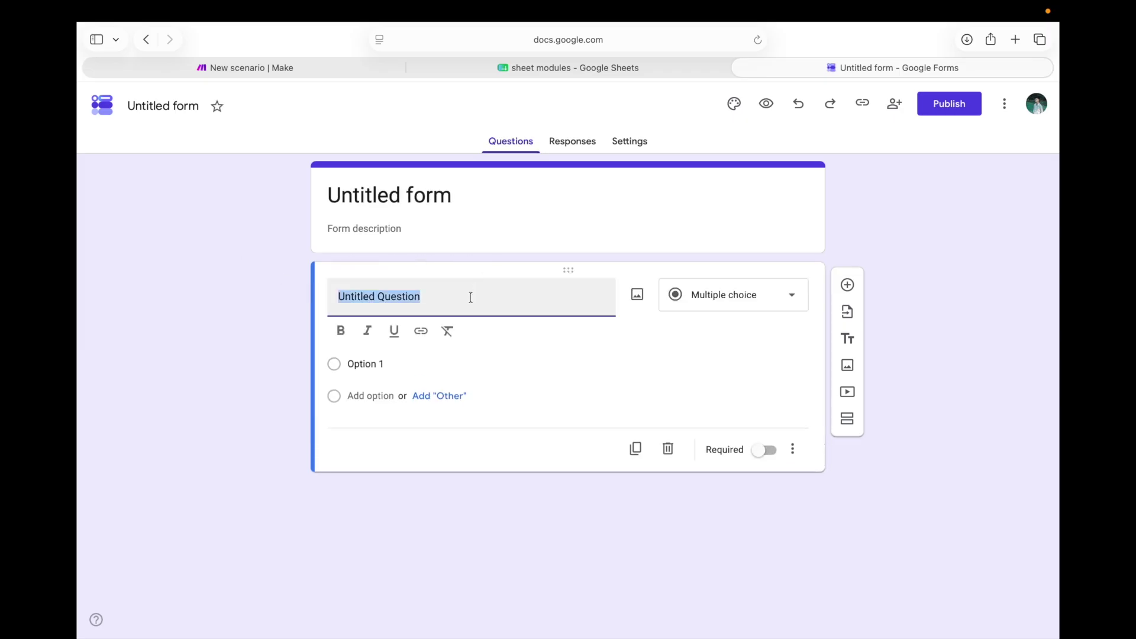
key(BackSpace)
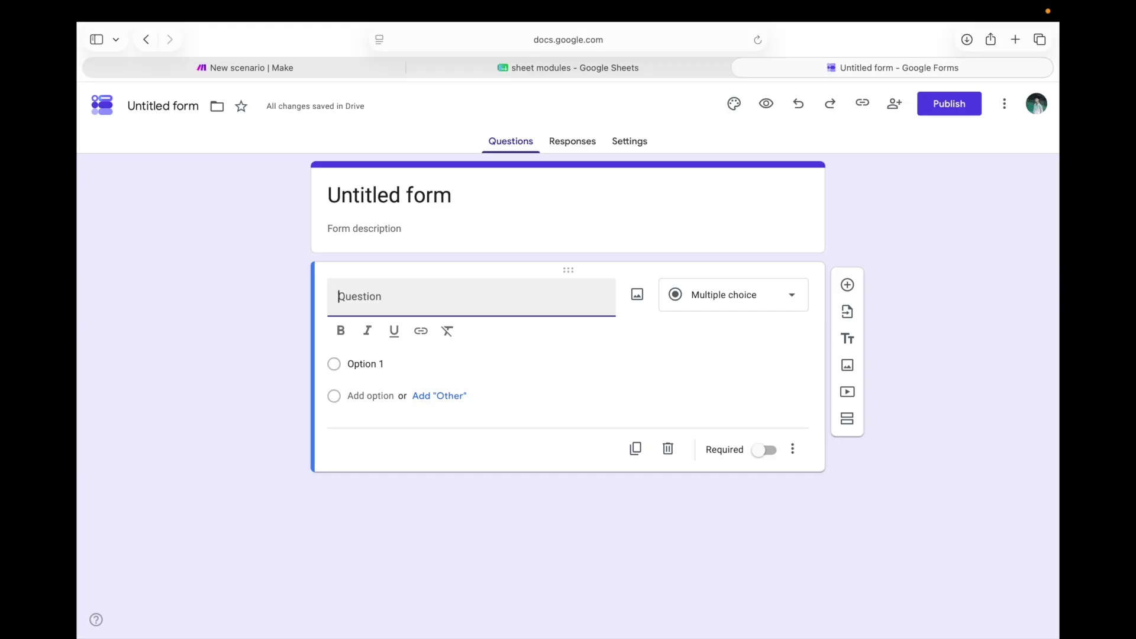
text(No)
key(BackSpace)
key(BackSpace)
text(f)
key(BackSpace)
text(Fr)
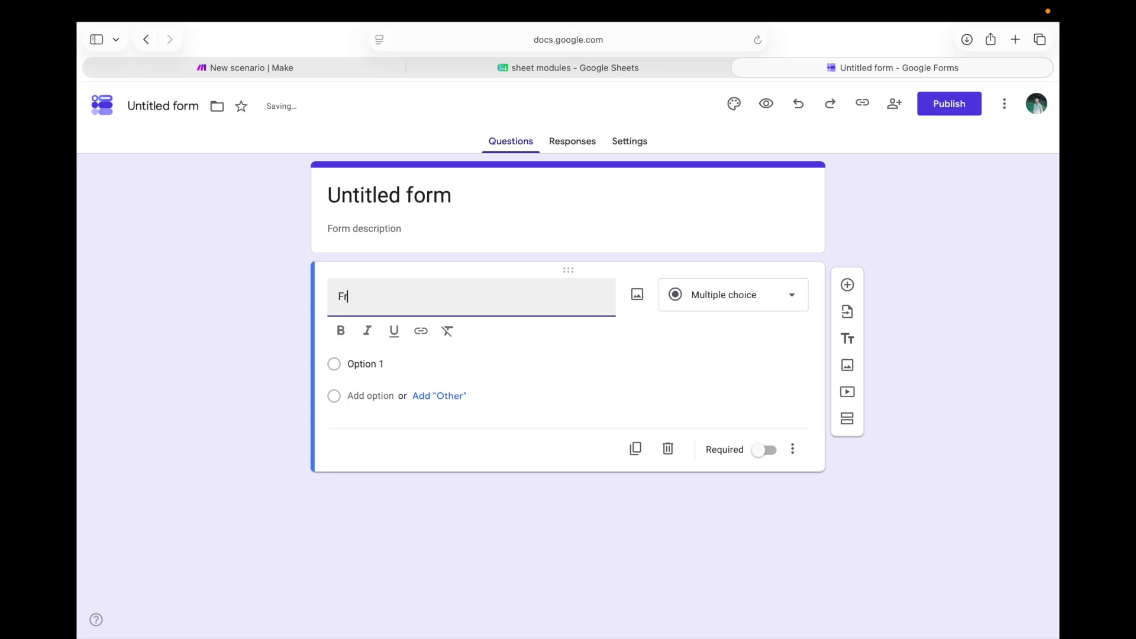
text(ist Name)
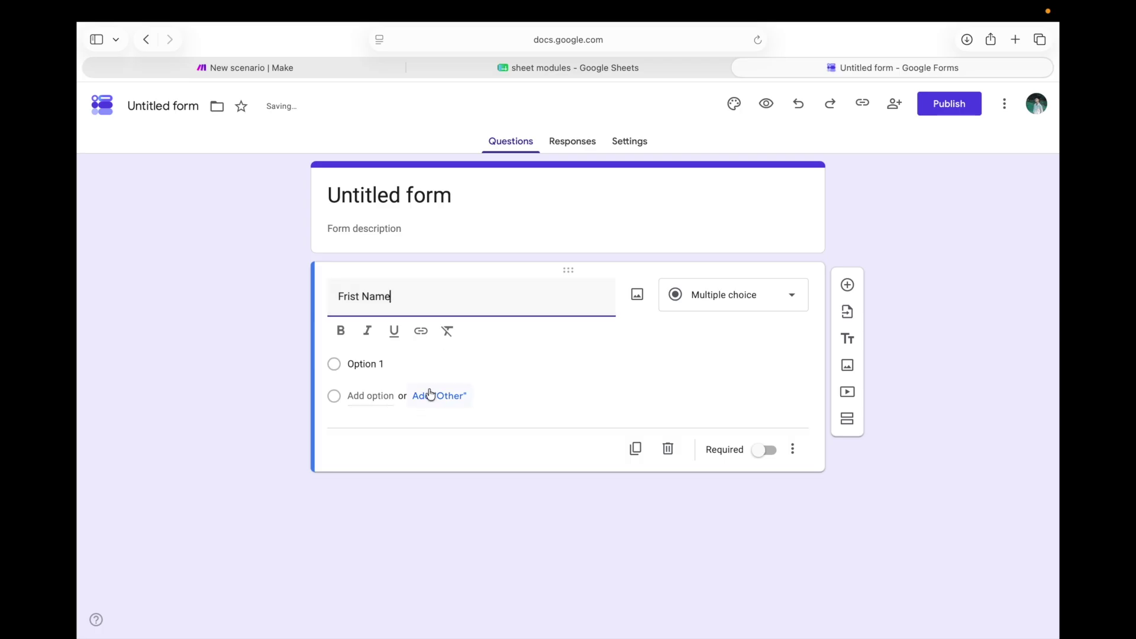
Make Frist Name a short-answer question and add a 'Last Name' question below it
click(849, 285)
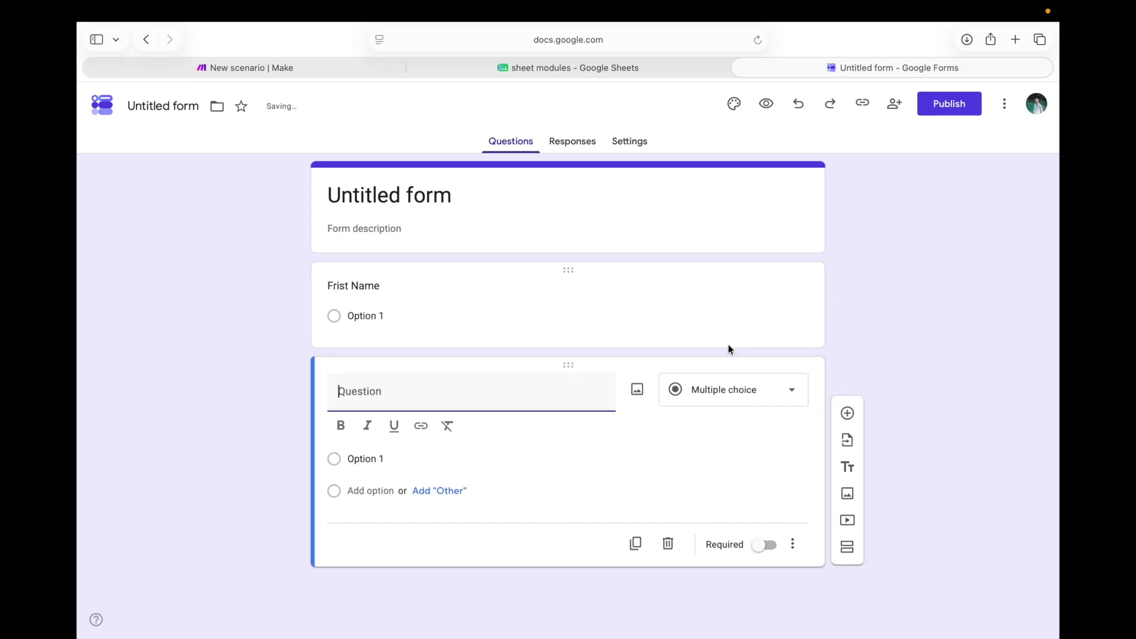
click(418, 274)
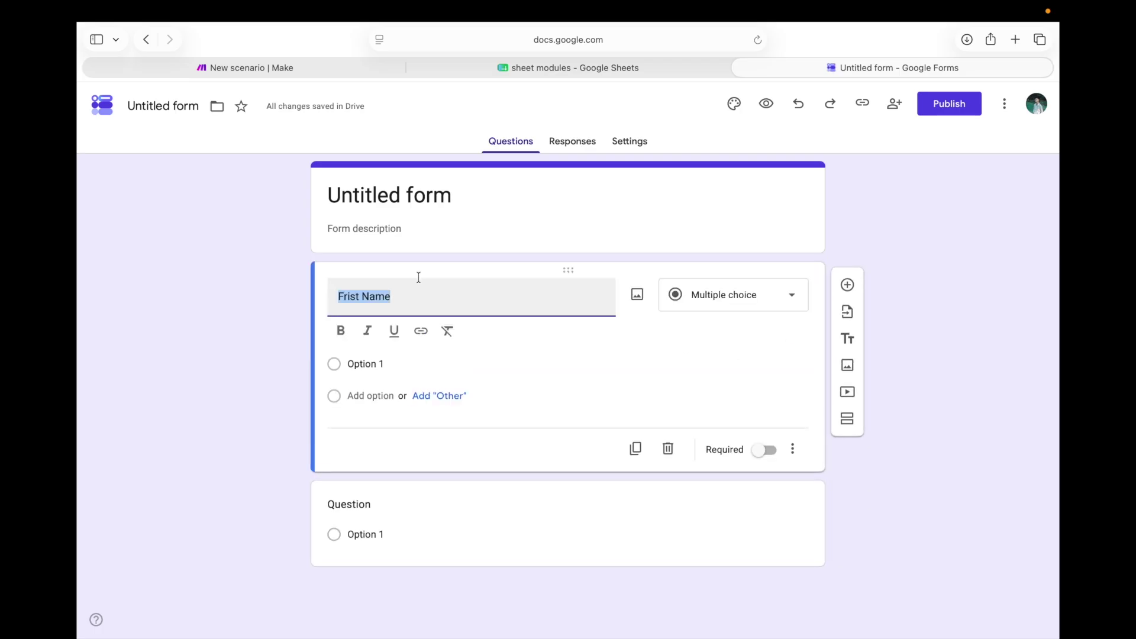
click(730, 294)
click(718, 202)
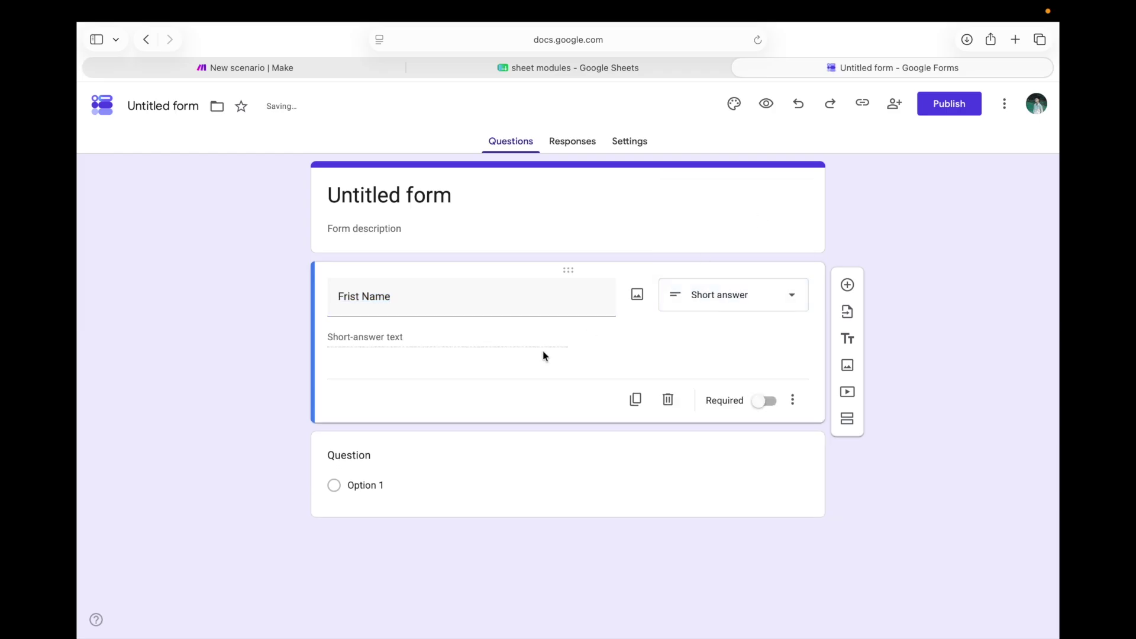
click(848, 285)
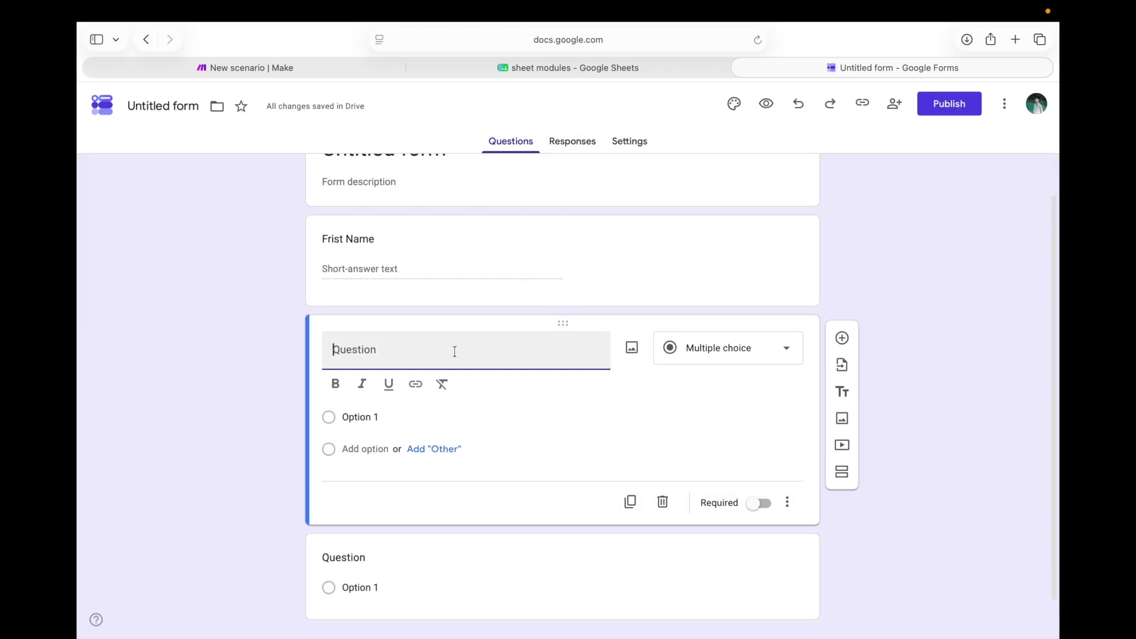
text(Las)
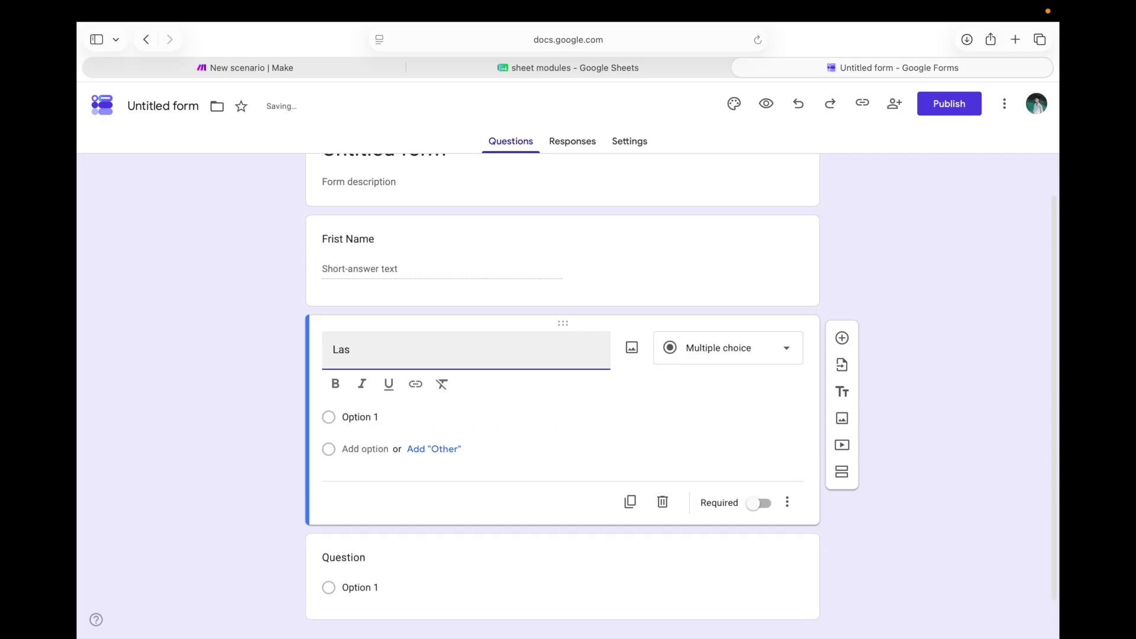
text(t Name)
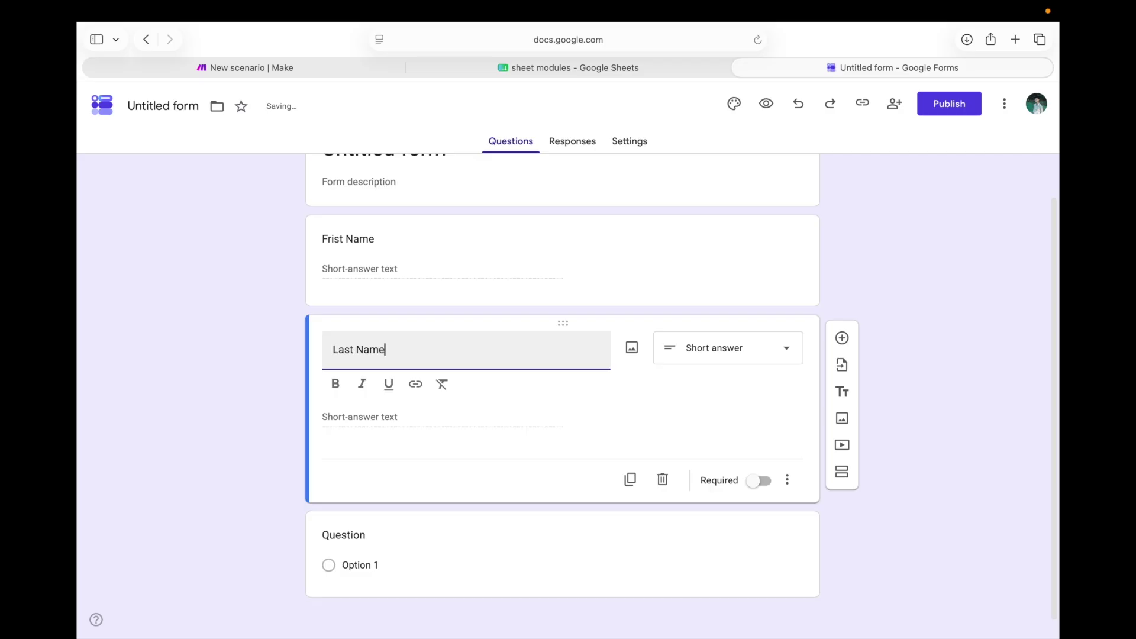
Add an 'Email' question below Last Name, followed by another blank question
click(841, 338)
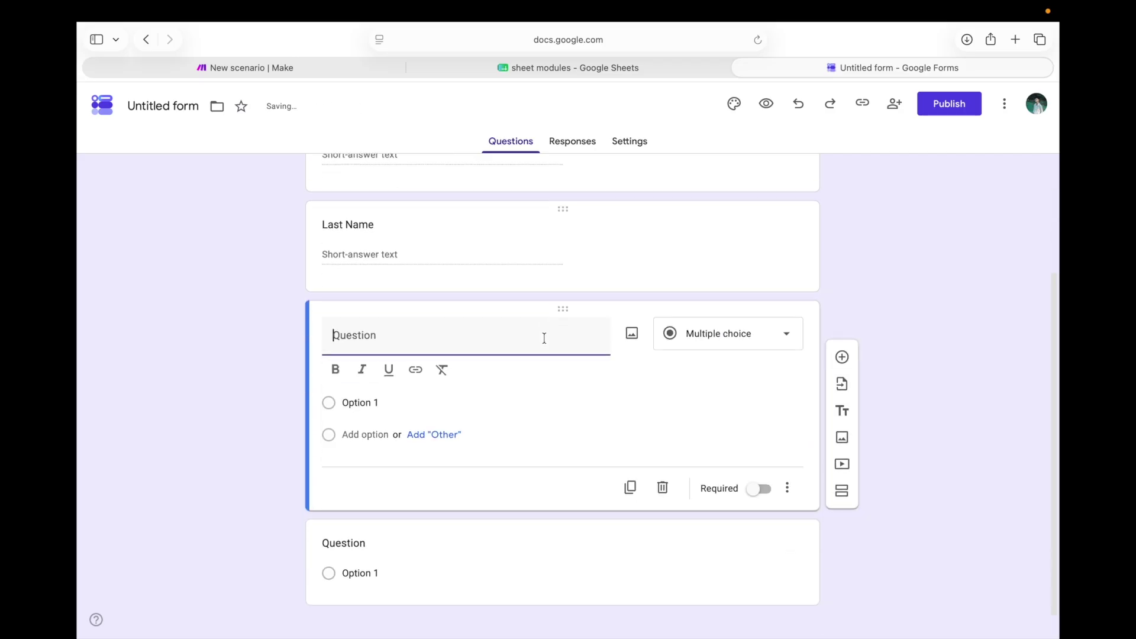
text(Email)
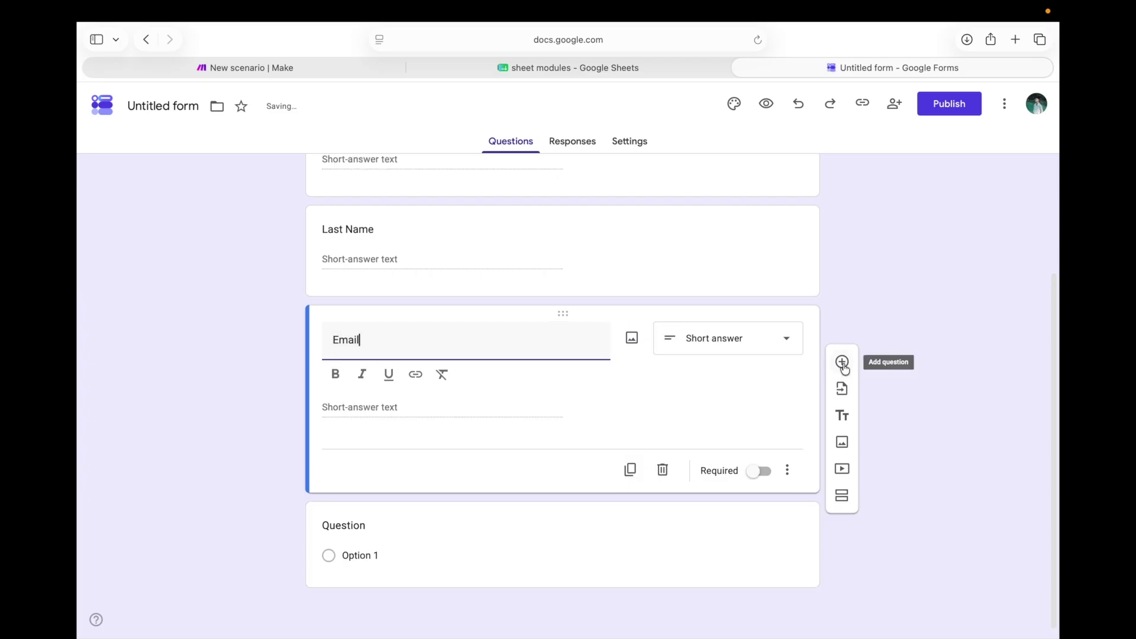
click(842, 362)
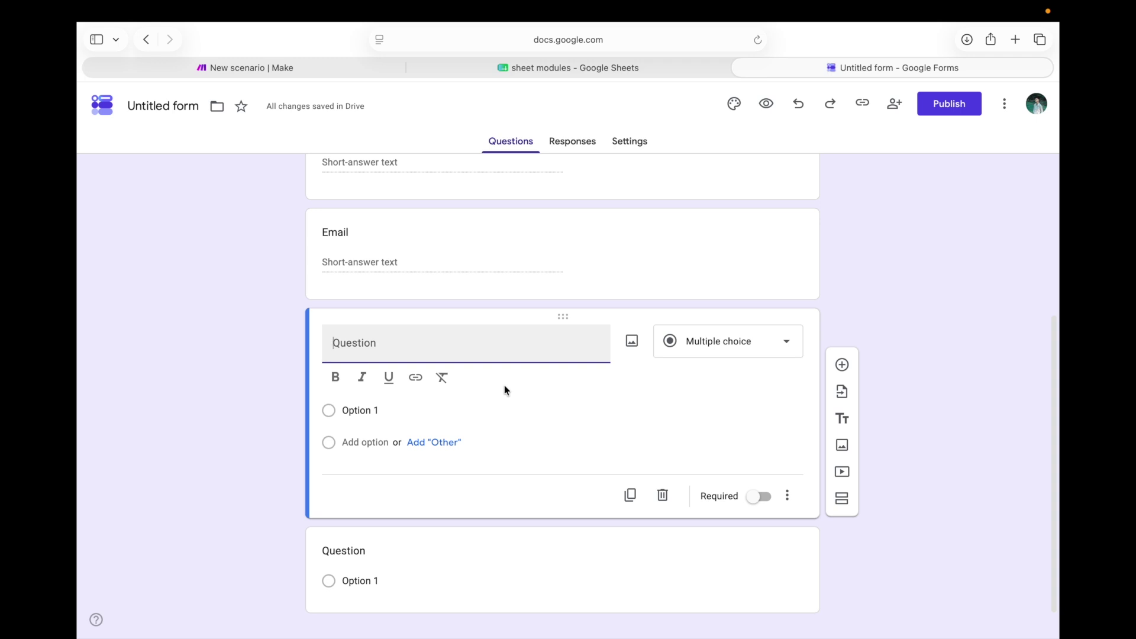
Title the fourth question 'budget' and bring up its question-type choices
text(bu)
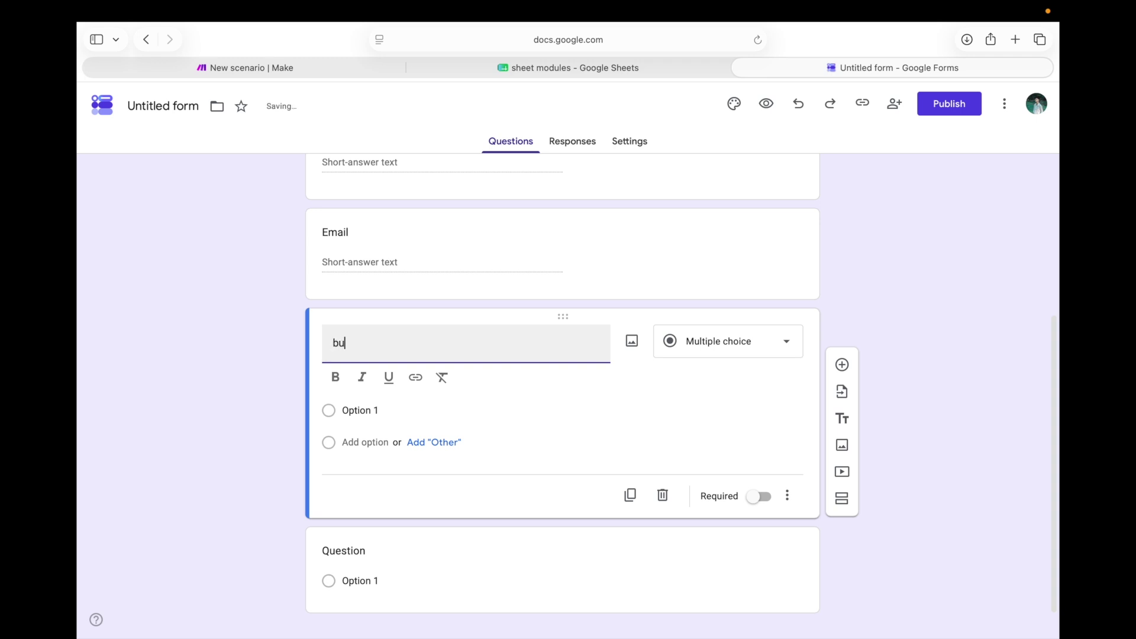
text(dgu)
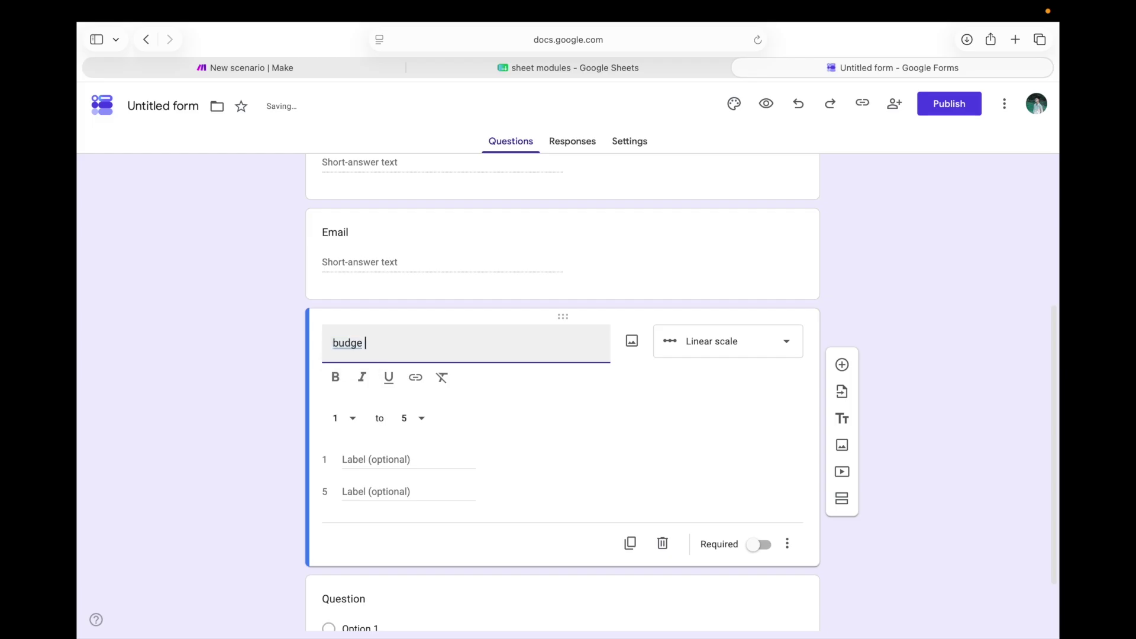
key(BackSpace)
key(BackSpace)
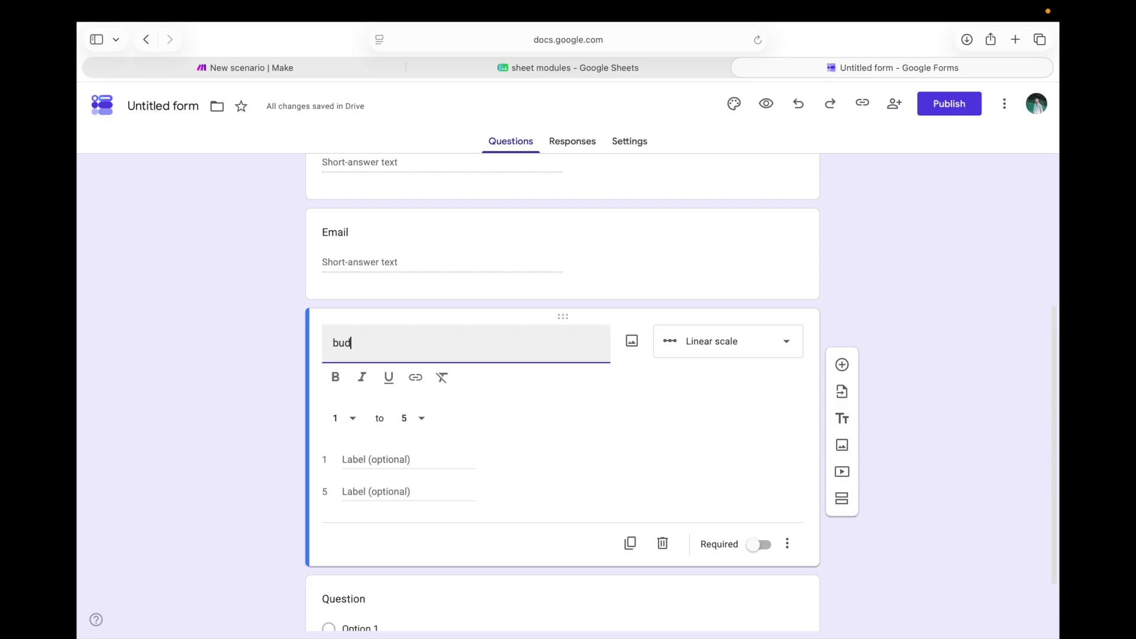
key(BackSpace)
key(BackSpace)
text(bud)
key(BackSpace)
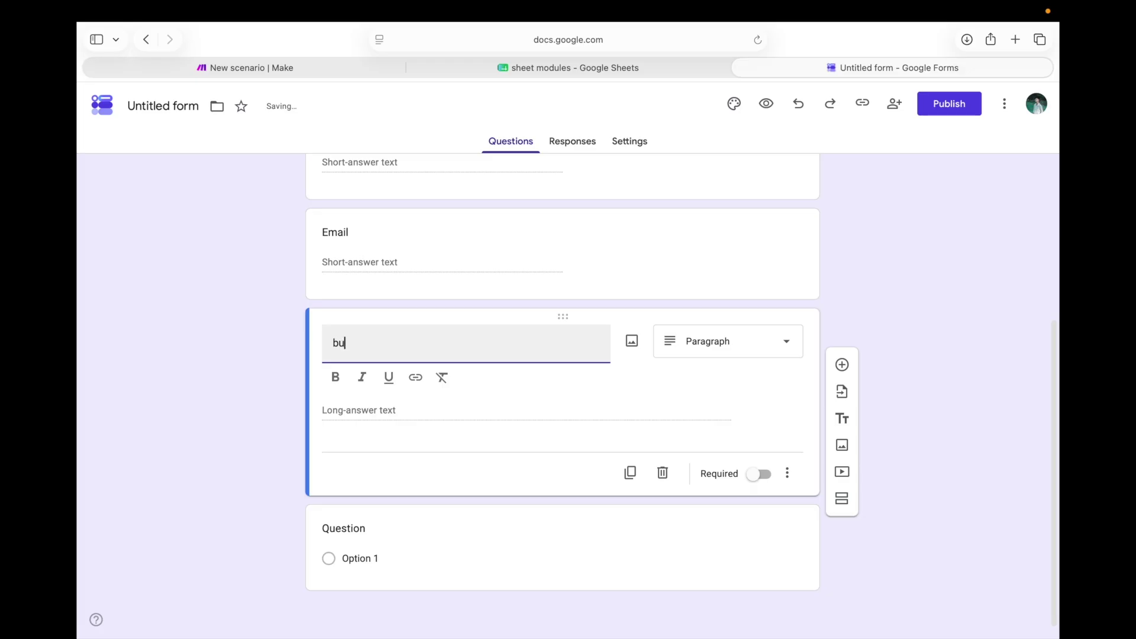
text(dg)
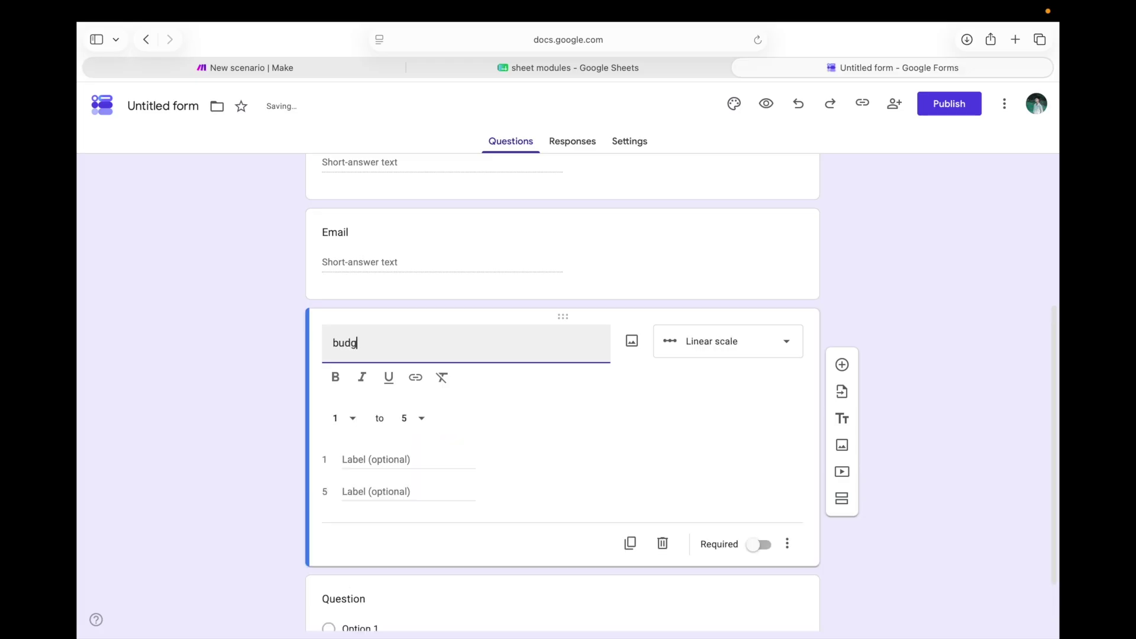
text(ute)
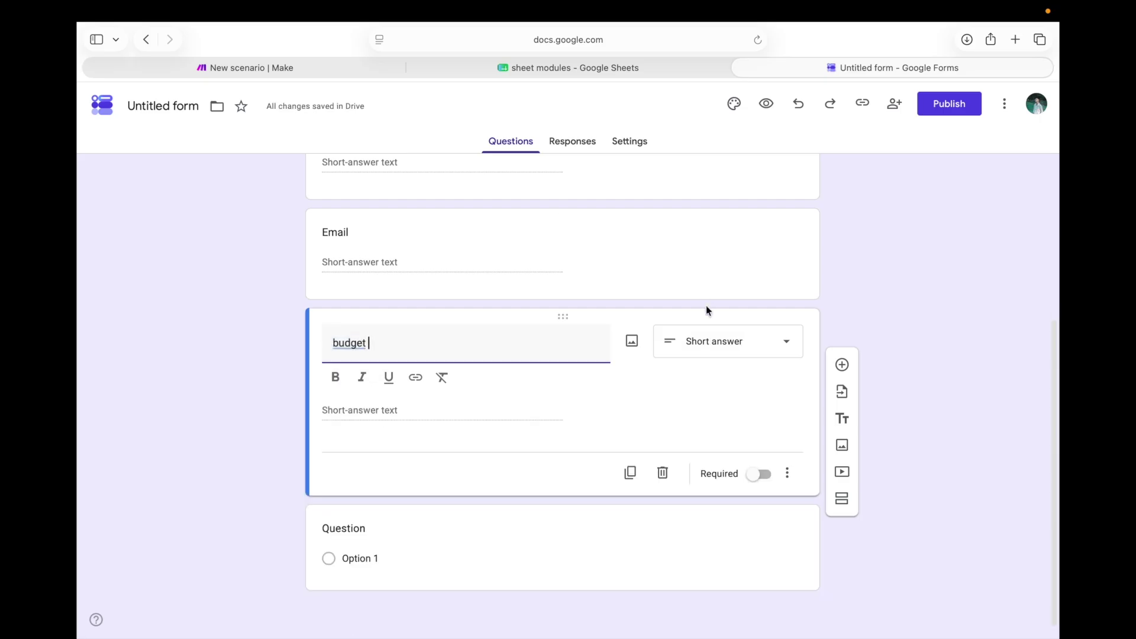
click(732, 344)
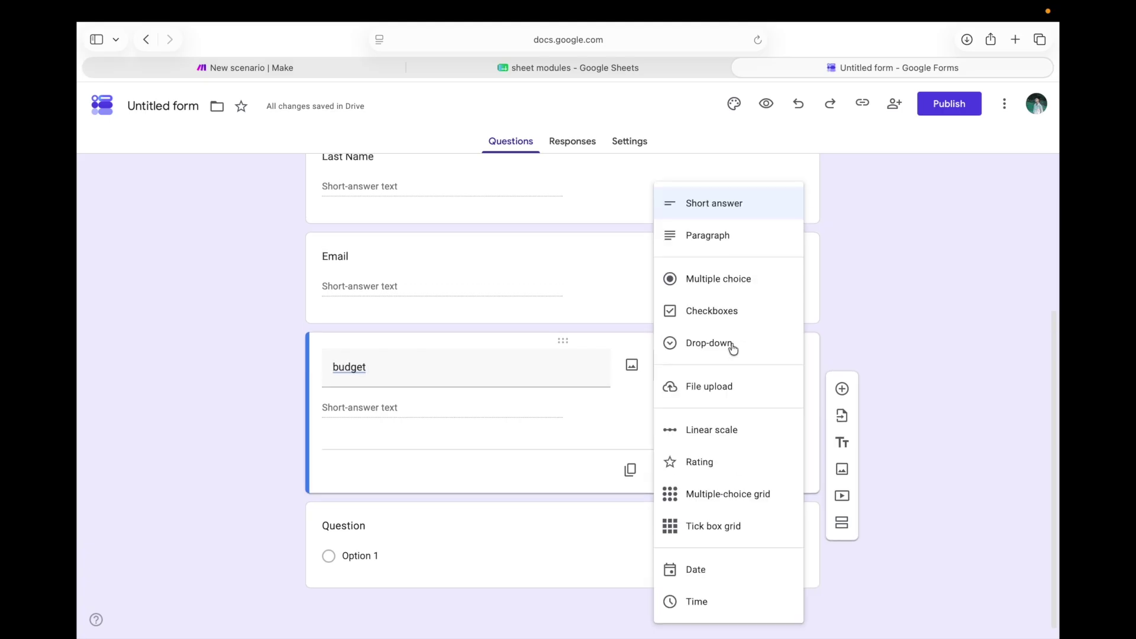
Switch budget to multiple choice and set its first option to '<500$'
click(753, 276)
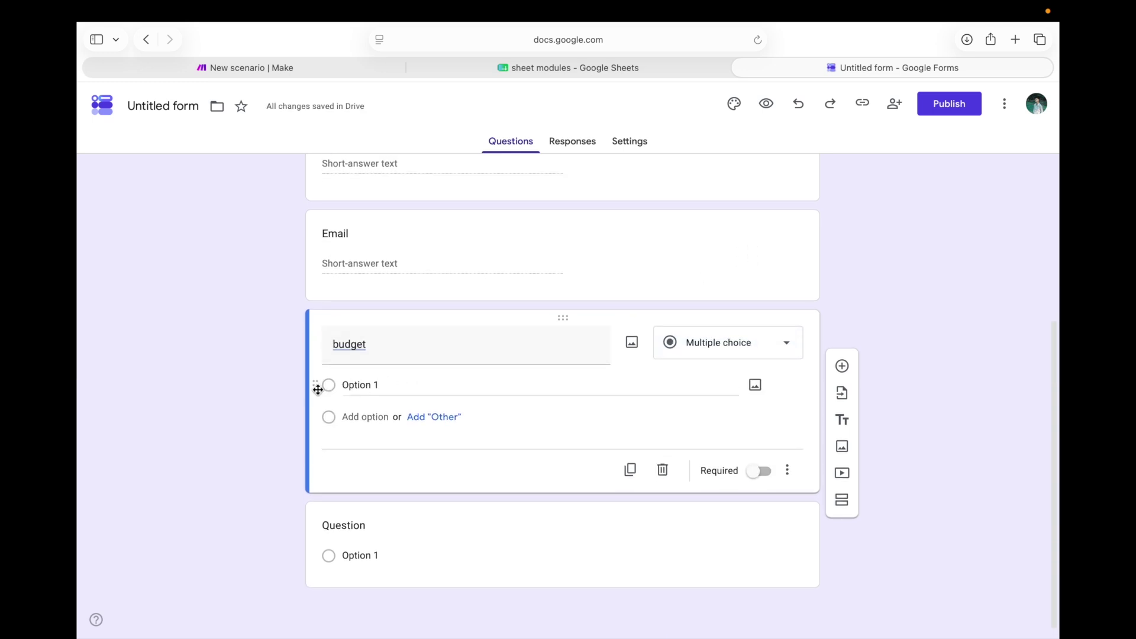
click(327, 389)
click(388, 383)
key(BackSpace)
key(BackSpace)
key(BackSpace)
key(BackSpace)
key(BackSpace)
key(BackSpace)
key(BackSpace)
key(BackSpace)
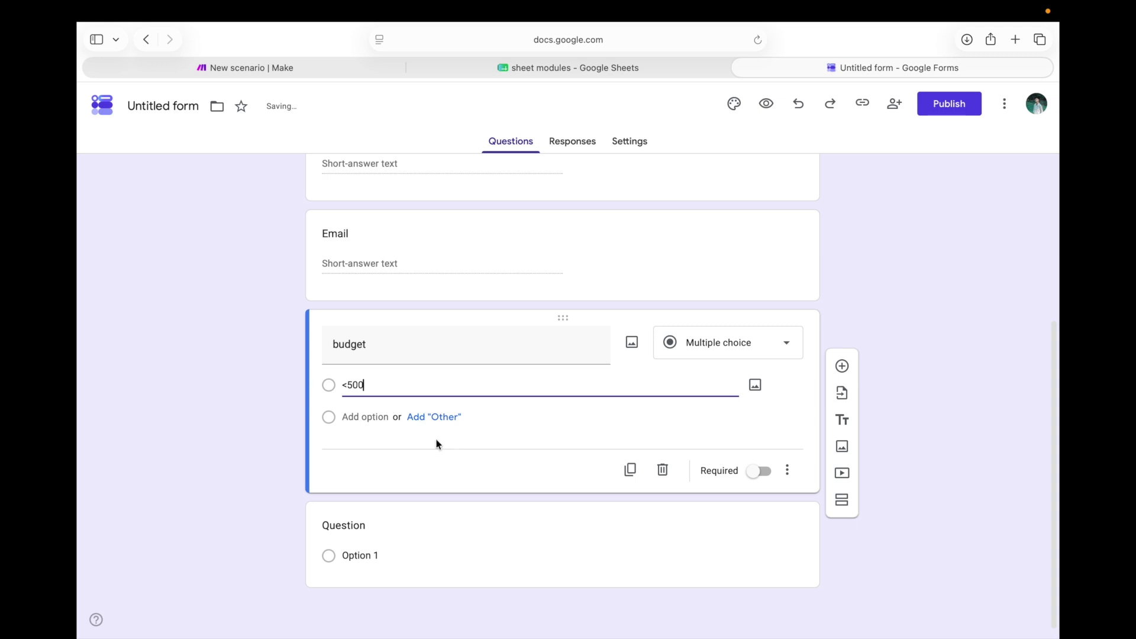
click(374, 418)
click(389, 412)
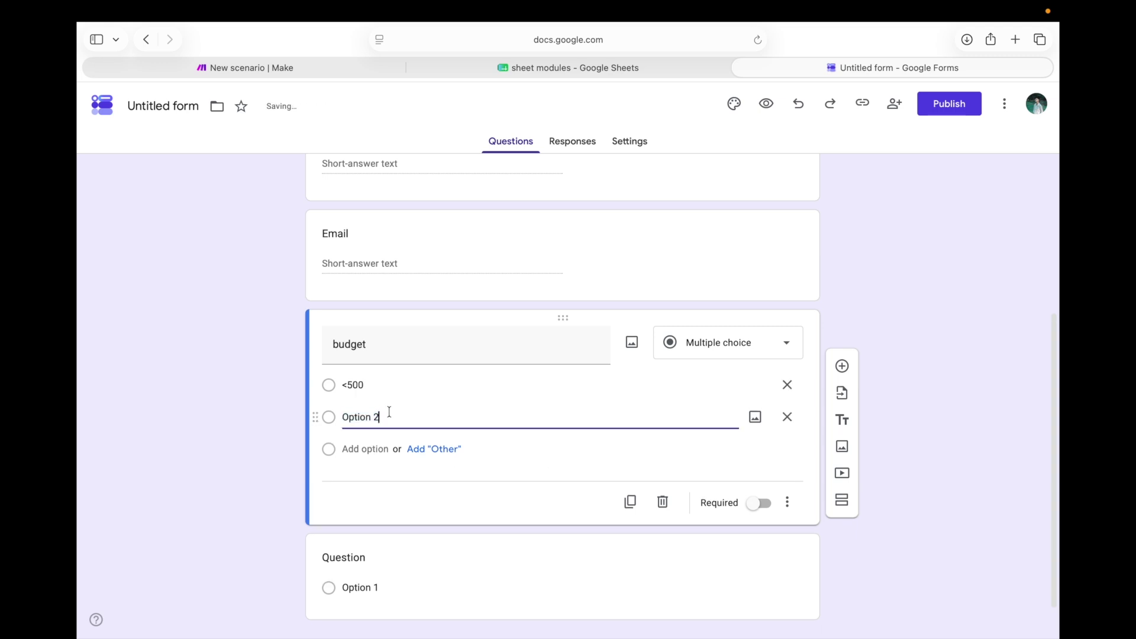
key(BackSpace)
key(BackSpace)
key(BackSpace)
key(BackSpace)
key(BackSpace)
key(BackSpace)
key(BackSpace)
key(BackSpace)
key(BackSpace)
key(BackSpace)
key(BackSpace)
key(BackSpace)
key(BackSpace)
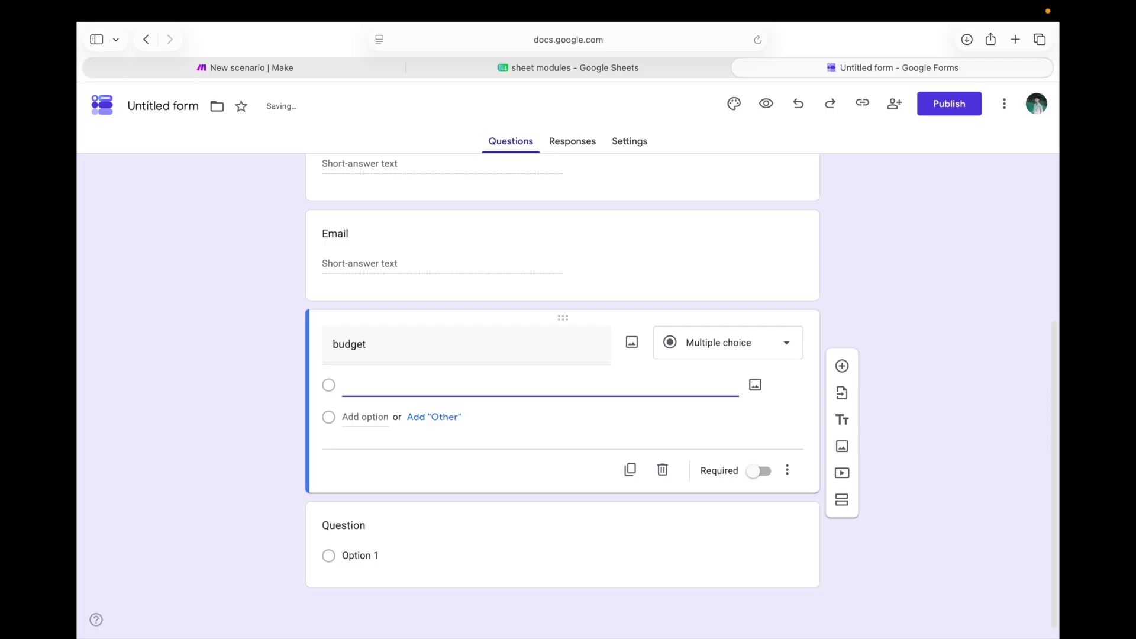
text(<500)
click(372, 418)
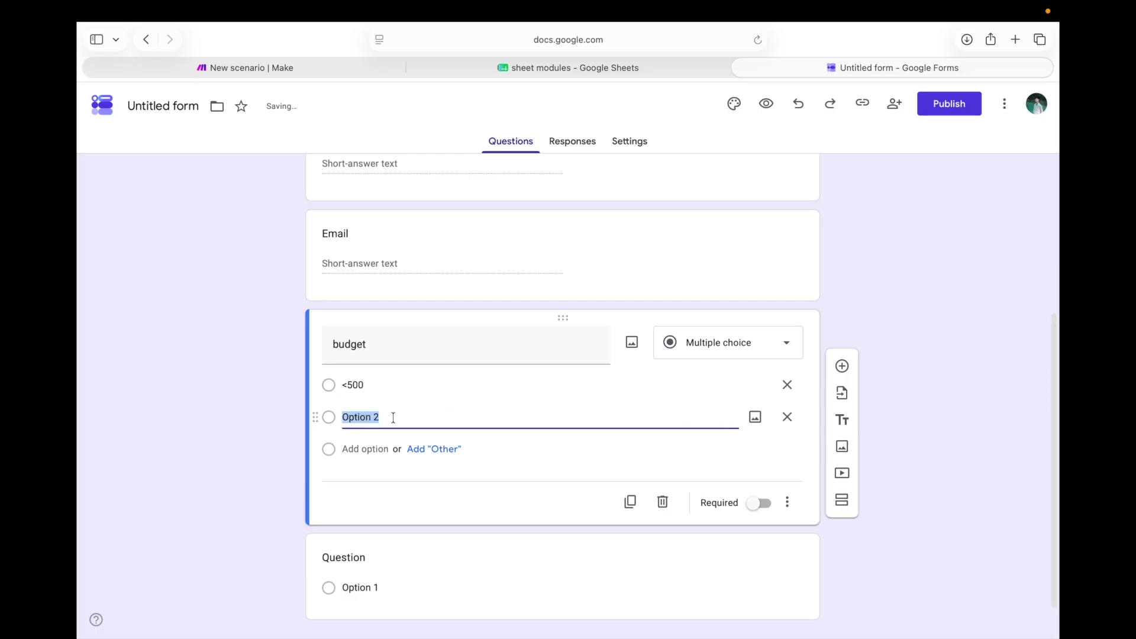
click(393, 417)
key(BackSpace)
key(BackSpace)
key(BackSpace)
key(BackSpace)
key(BackSpace)
key(BackSpace)
key(BackSpace)
key(BackSpace)
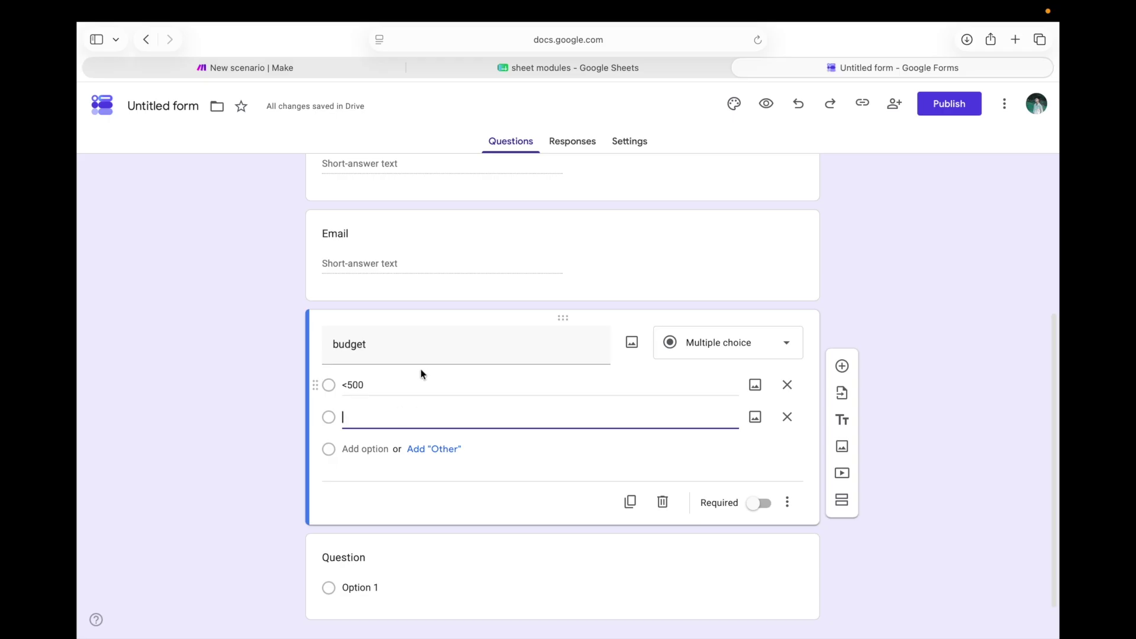
click(364, 385)
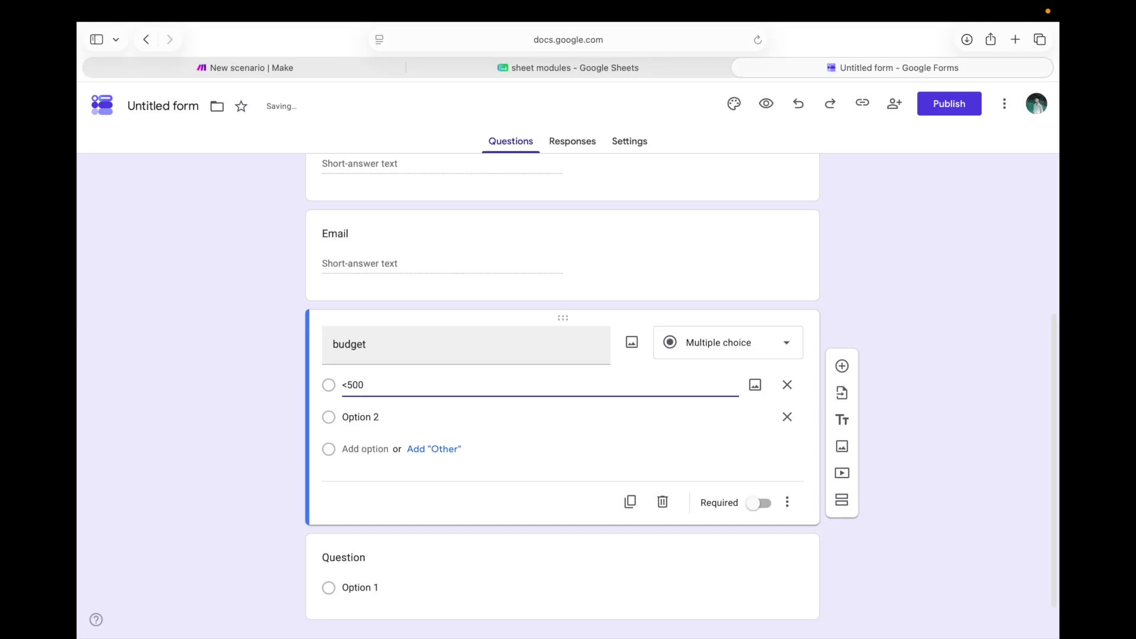
click(386, 413)
key(BackSpace)
key(BackSpace)
key(BackSpace)
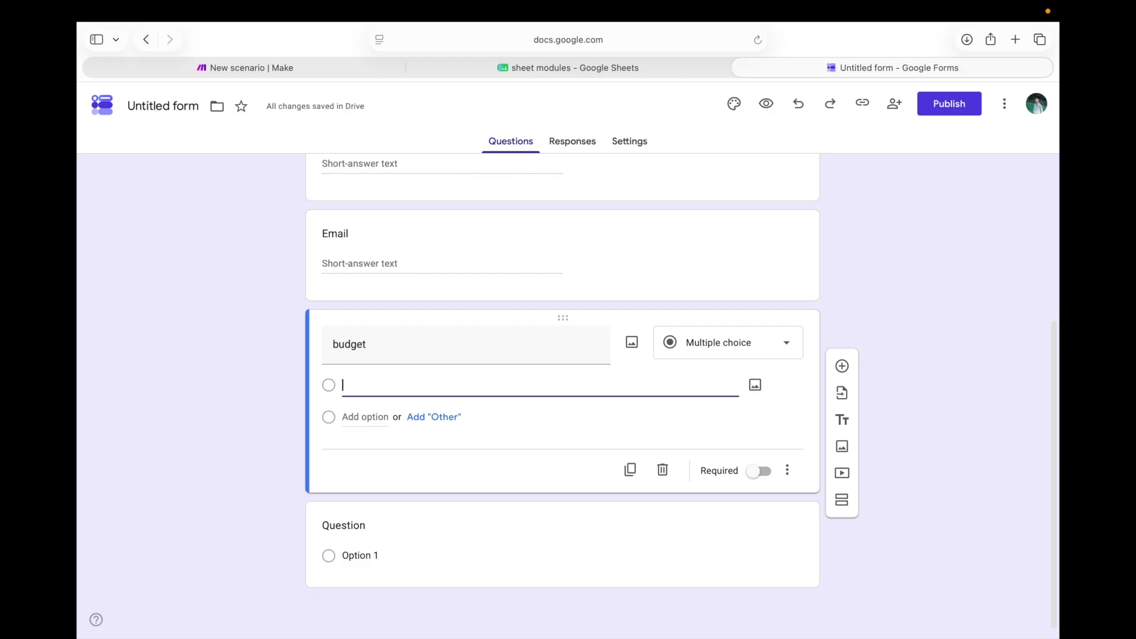
text(<500)
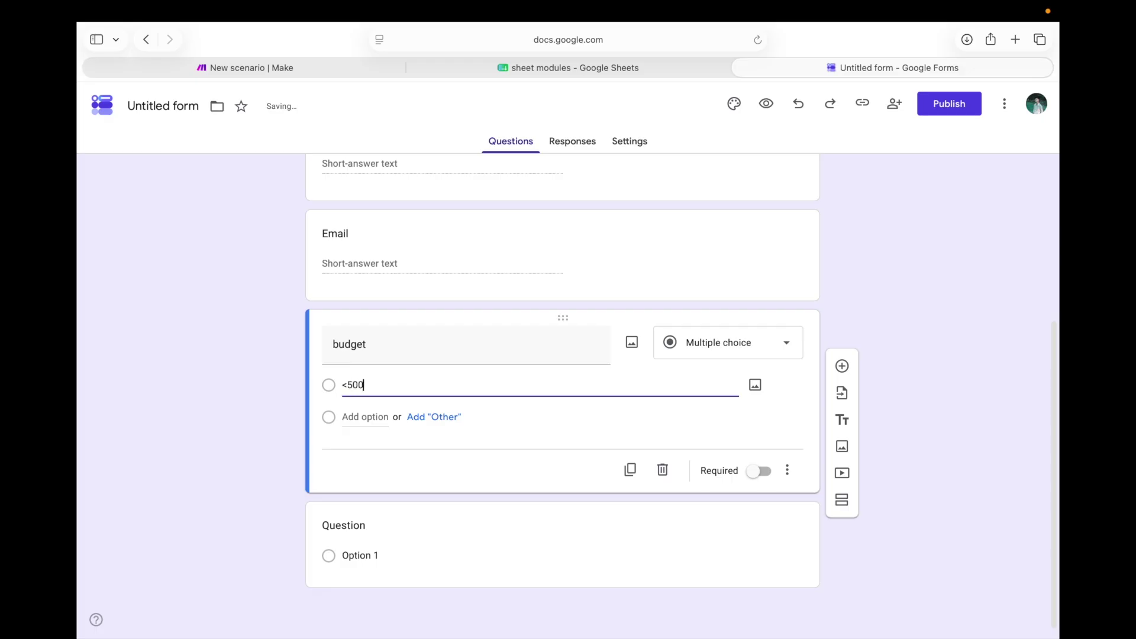
text($)
Add a second budget option '500-1000$', discarding an accidental Other choice
click(430, 416)
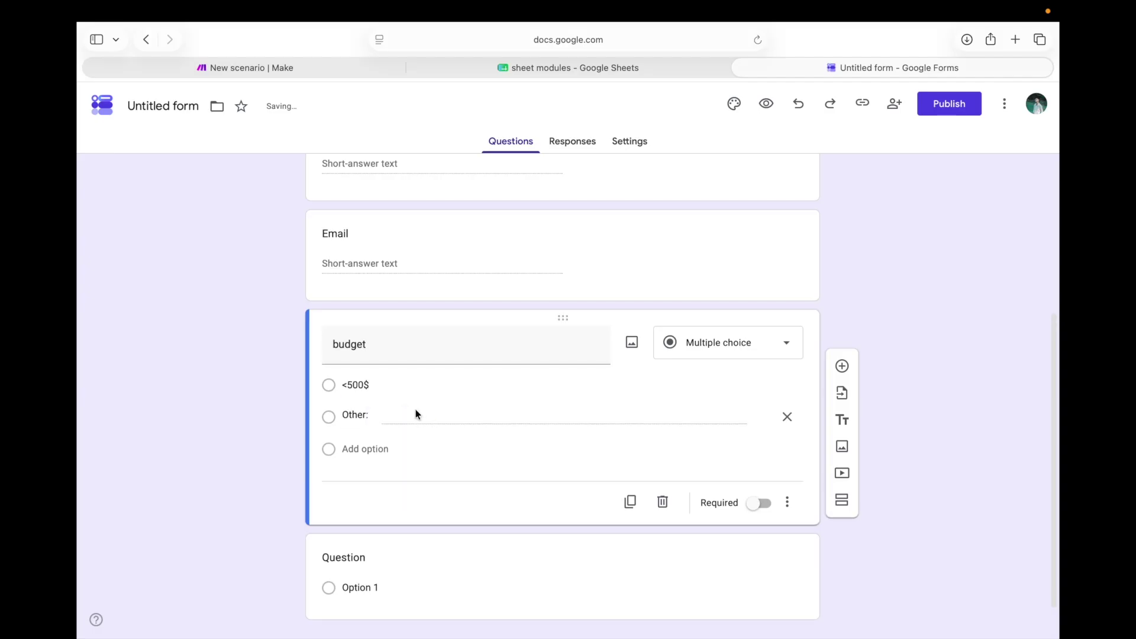
click(787, 417)
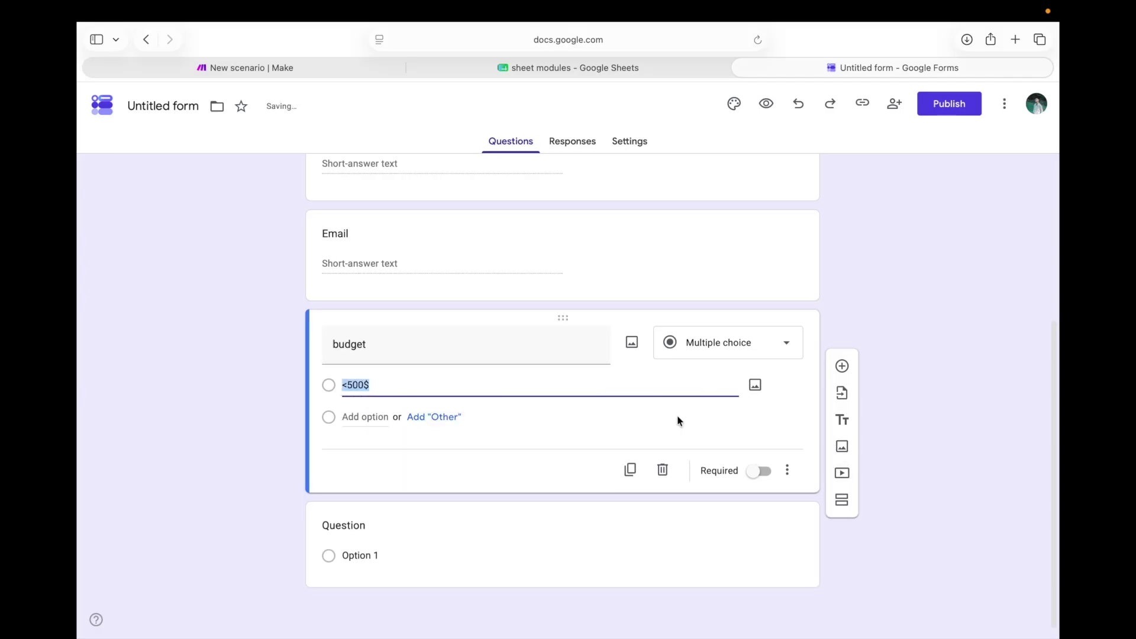
click(344, 417)
click(406, 417)
key(BackSpace)
key(BackSpace)
key(BackSpace)
key(BackSpace)
key(BackSpace)
key(BackSpace)
key(BackSpace)
key(BackSpace)
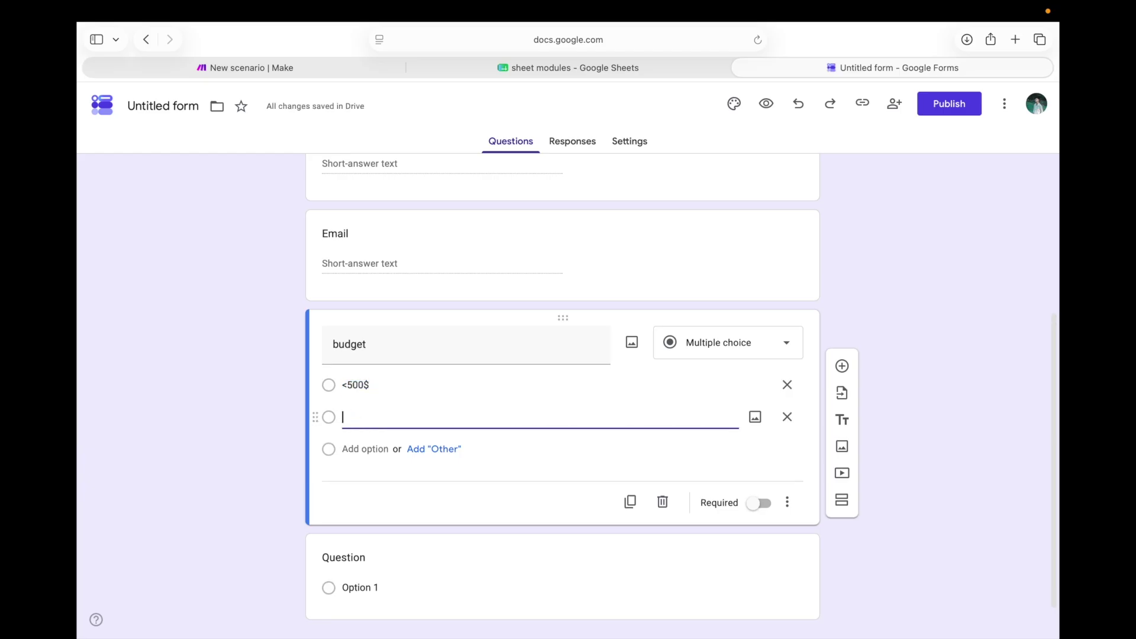
text(500-1000)
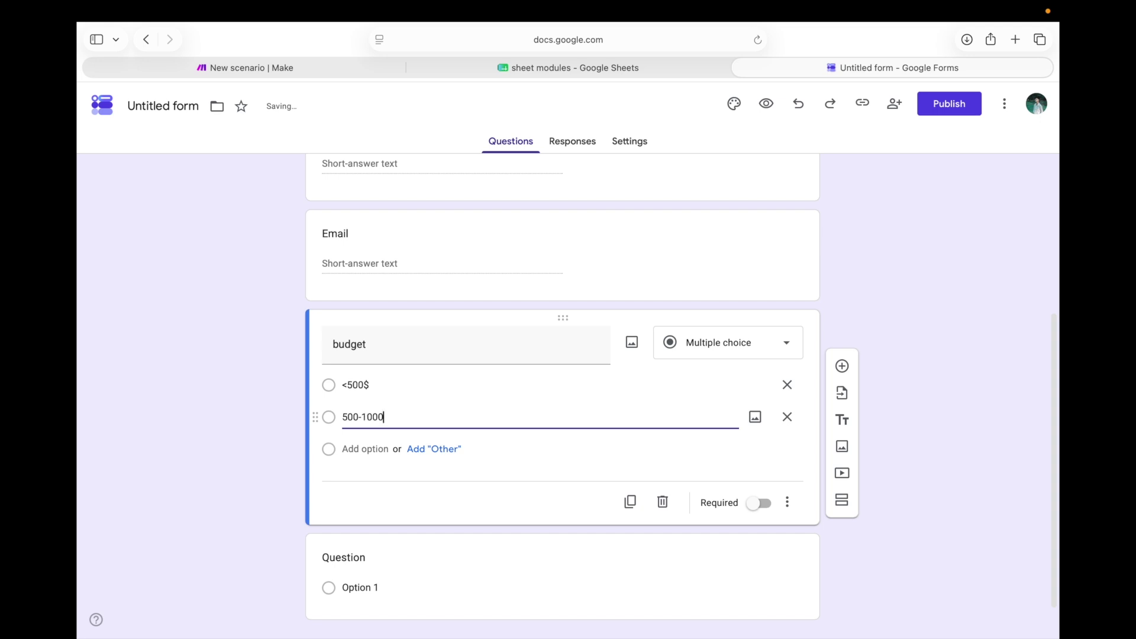
text($)
Add a third budget option '1000$+'
click(375, 451)
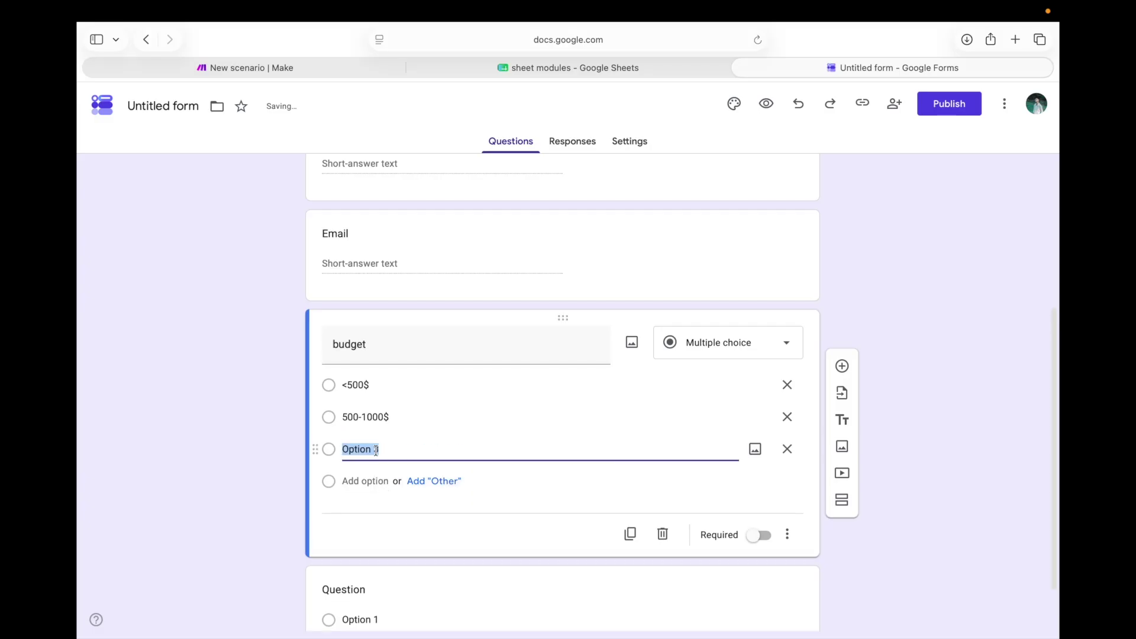
click(388, 449)
key(BackSpace)
key(BackSpace)
key(BackSpace)
key(BackSpace)
key(BackSpace)
key(BackSpace)
key(BackSpace)
key(BackSpace)
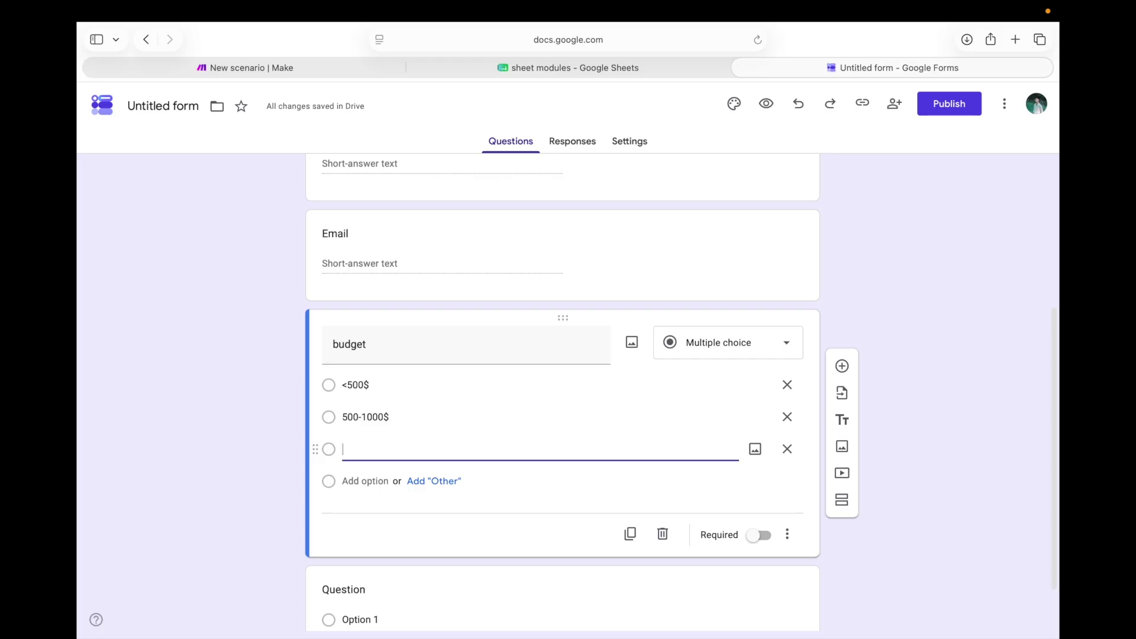
text(1000)
text(0)
key(BackSpace)
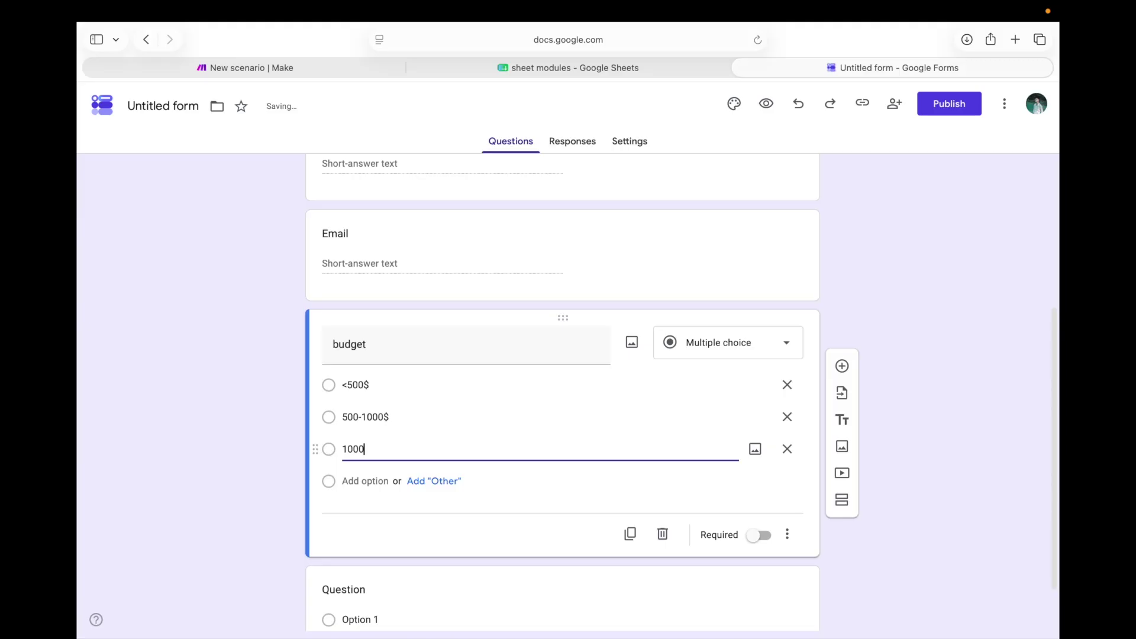
text($f)
key(BackSpace)
text(+)
scroll(487, 453, down, 2)
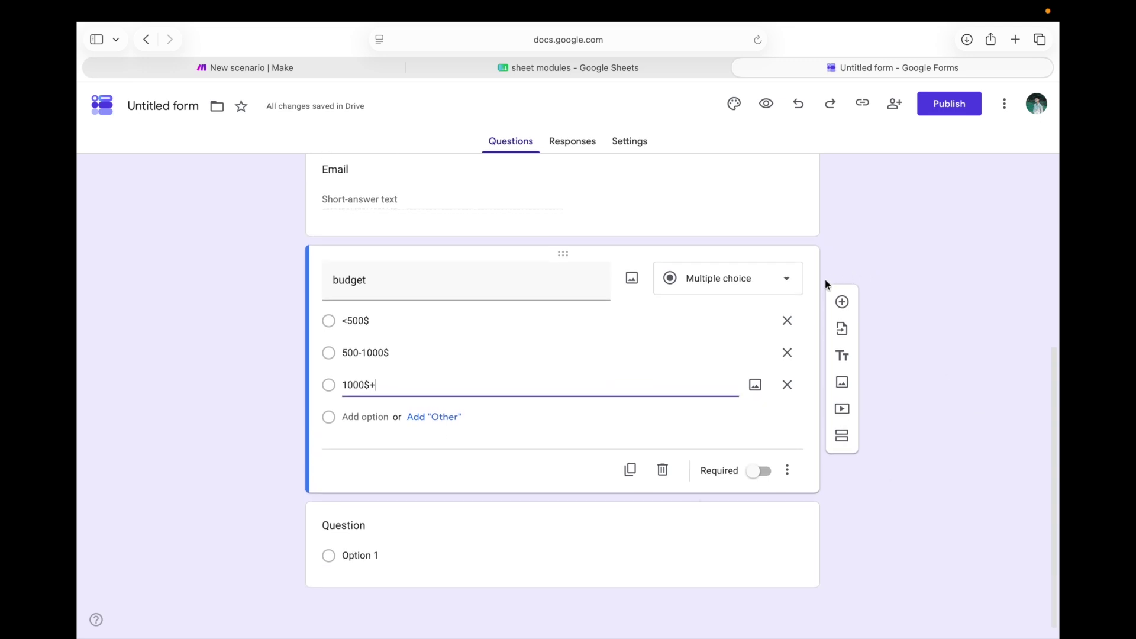
Add a paragraph question below budget titled 'message (what your opinion is ?)'
click(842, 301)
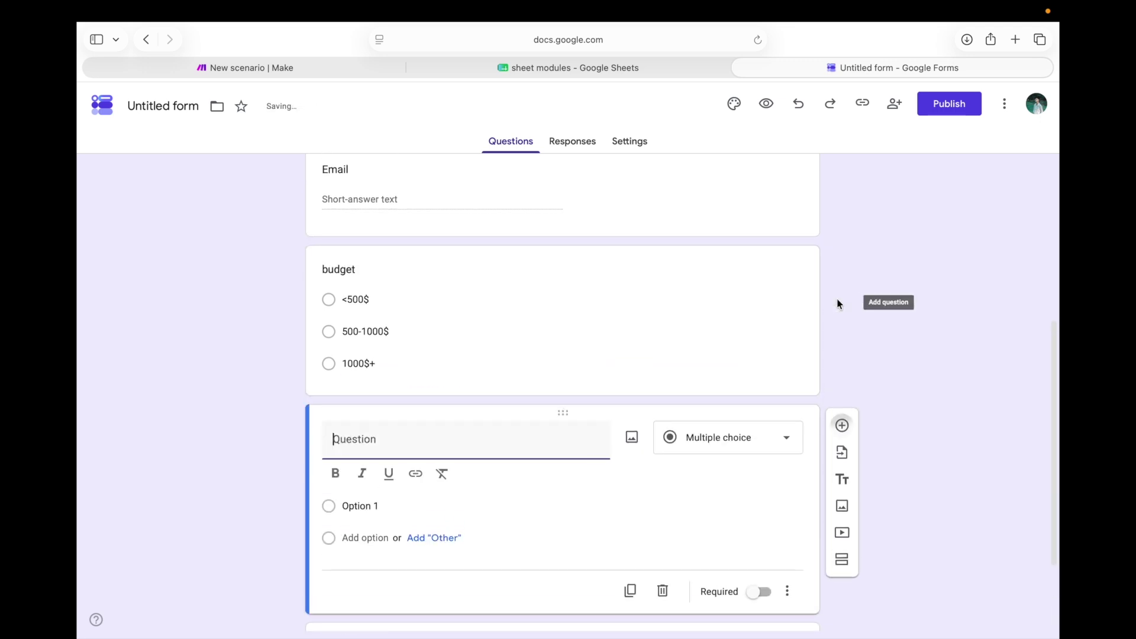
click(758, 447)
click(712, 239)
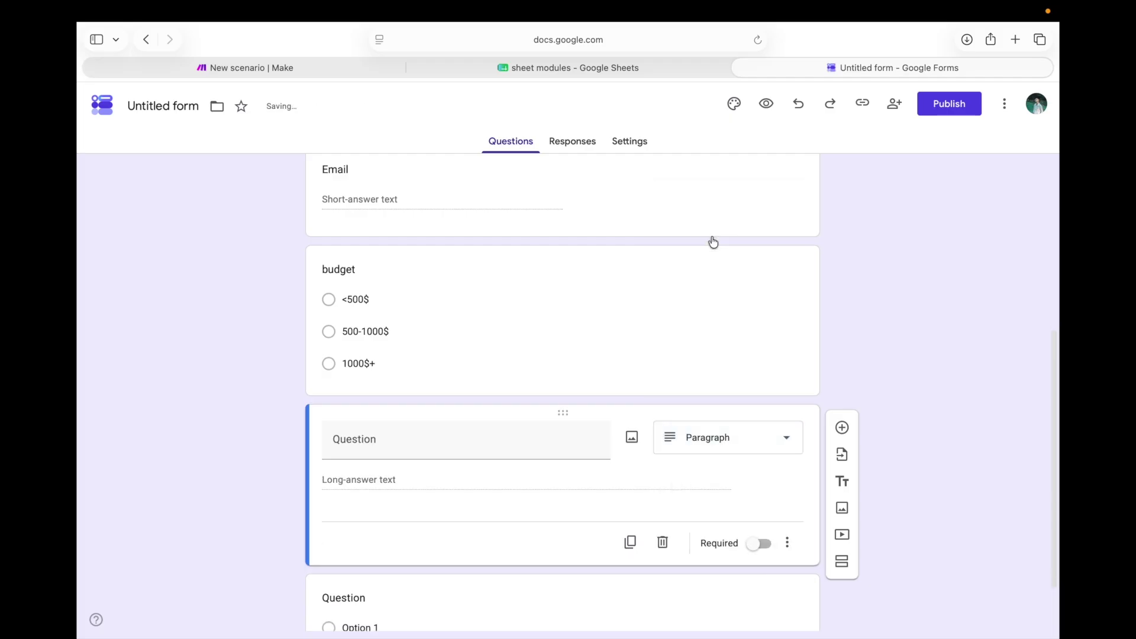
scroll(421, 538, down, 2)
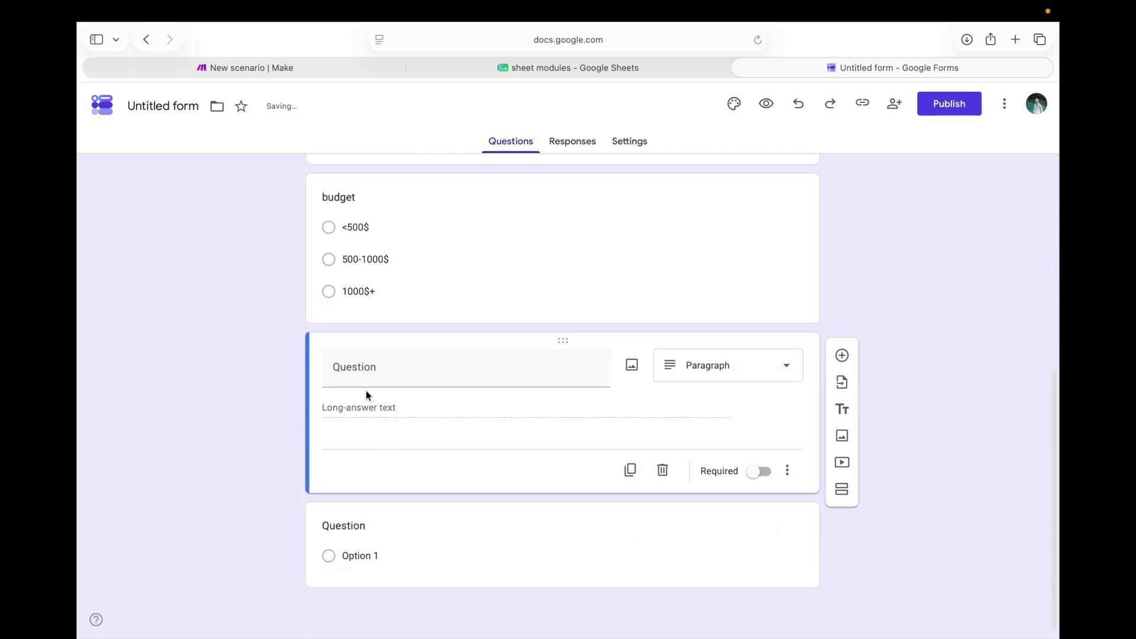
click(394, 362)
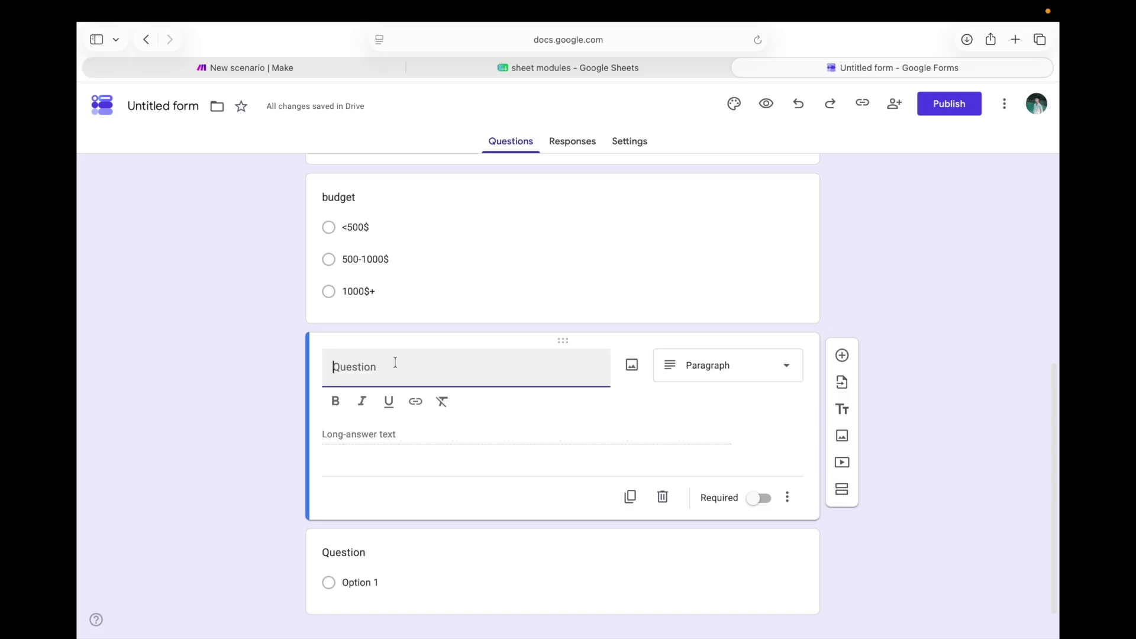
text(mes)
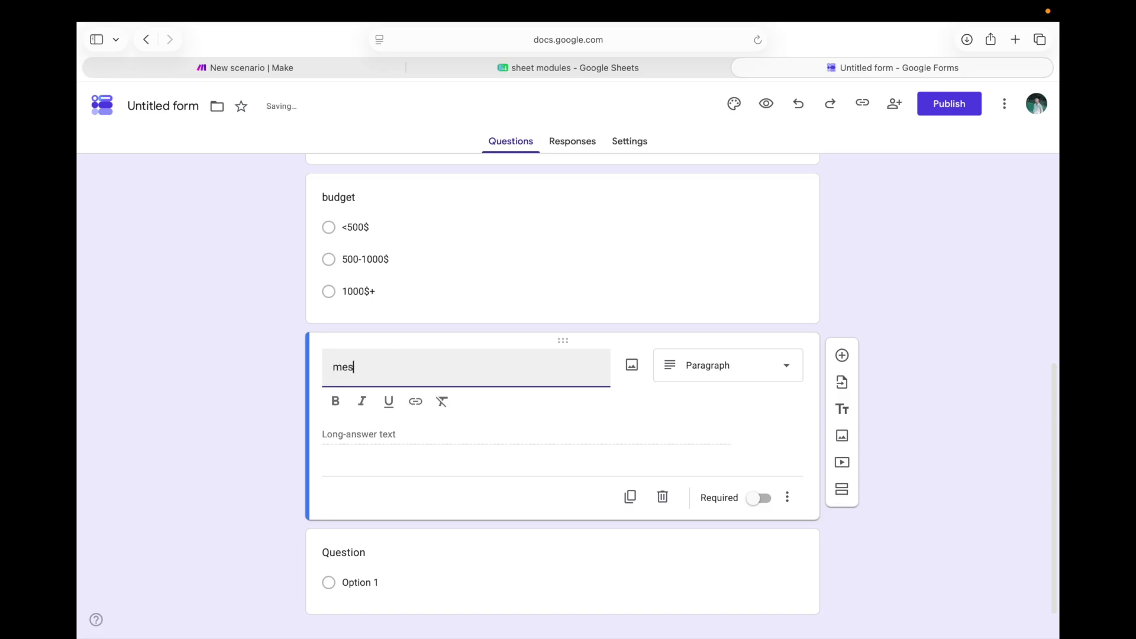
text(sage ()
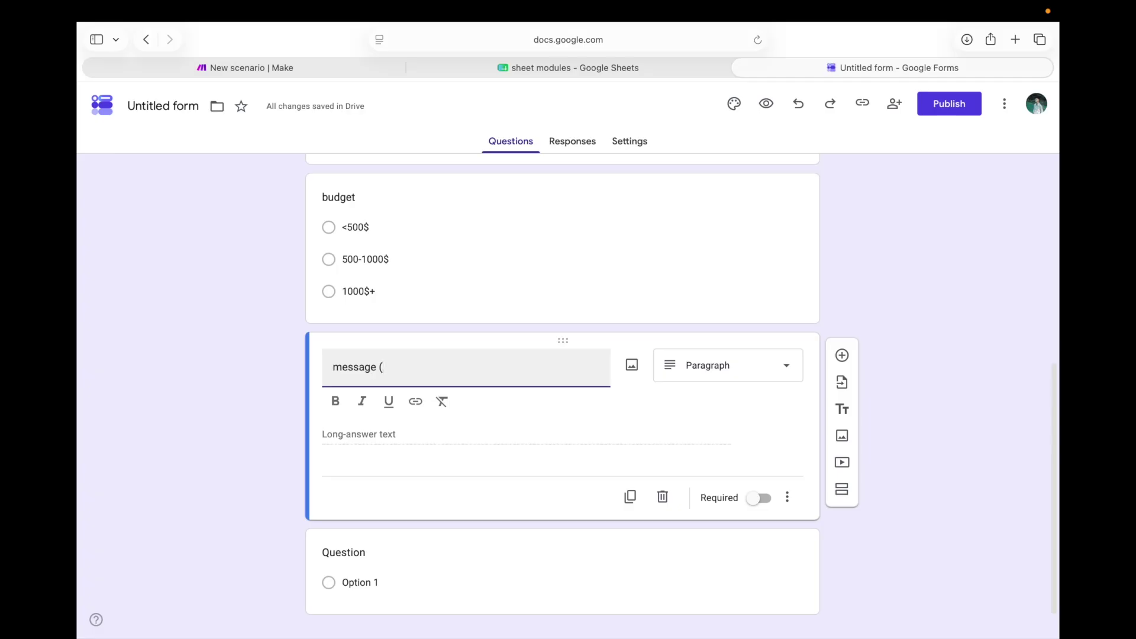
text(what your p)
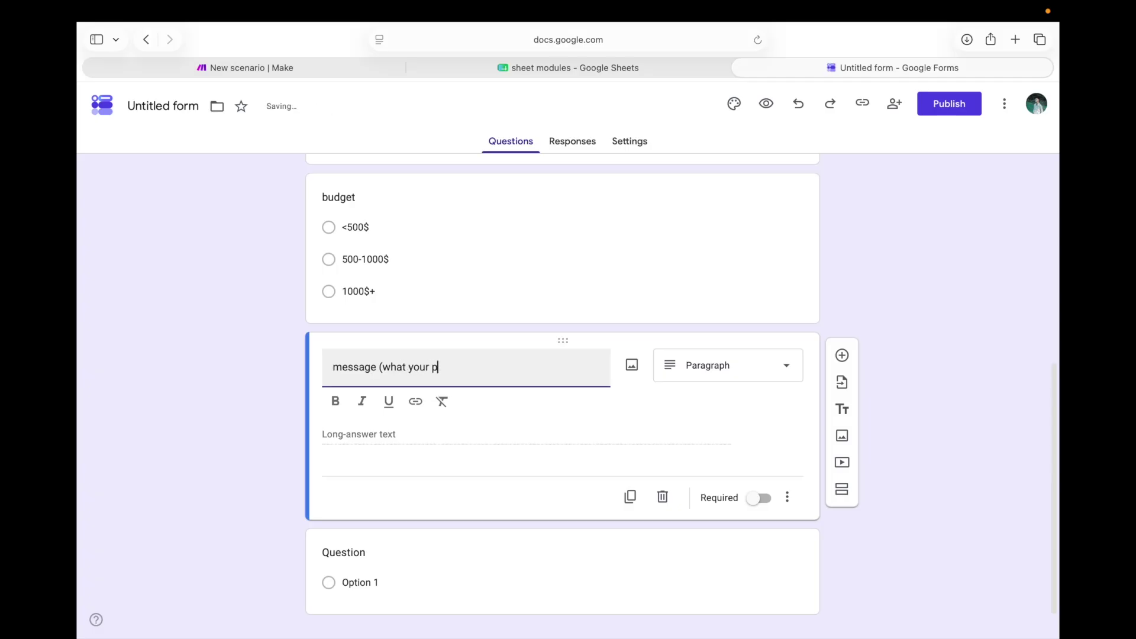
key(BackSpace)
text(opinion is)
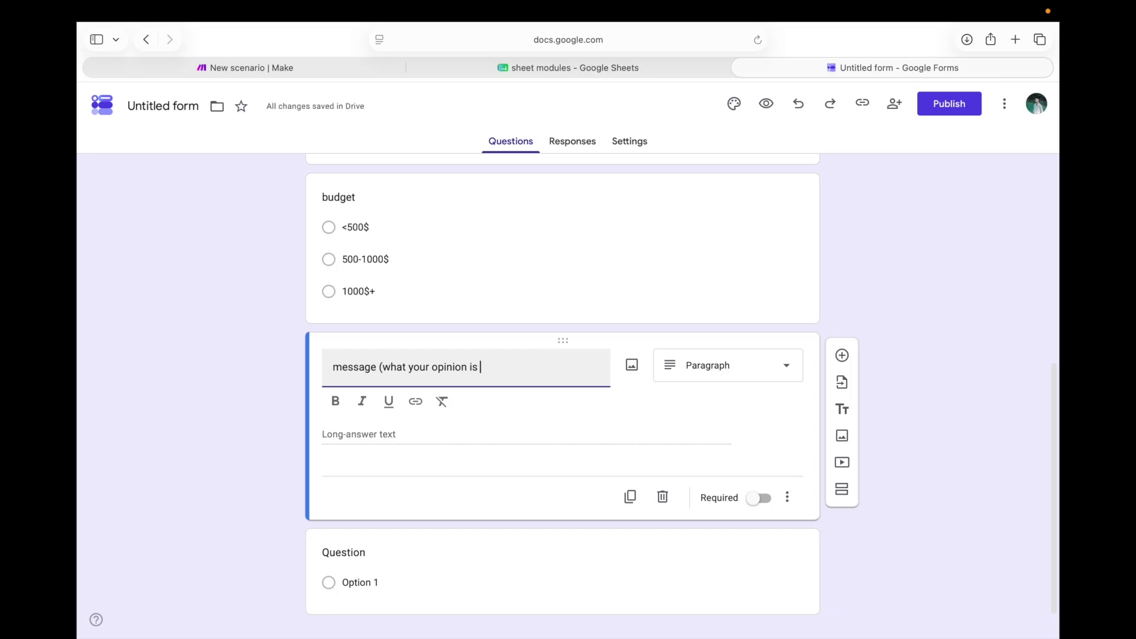
text( ?)
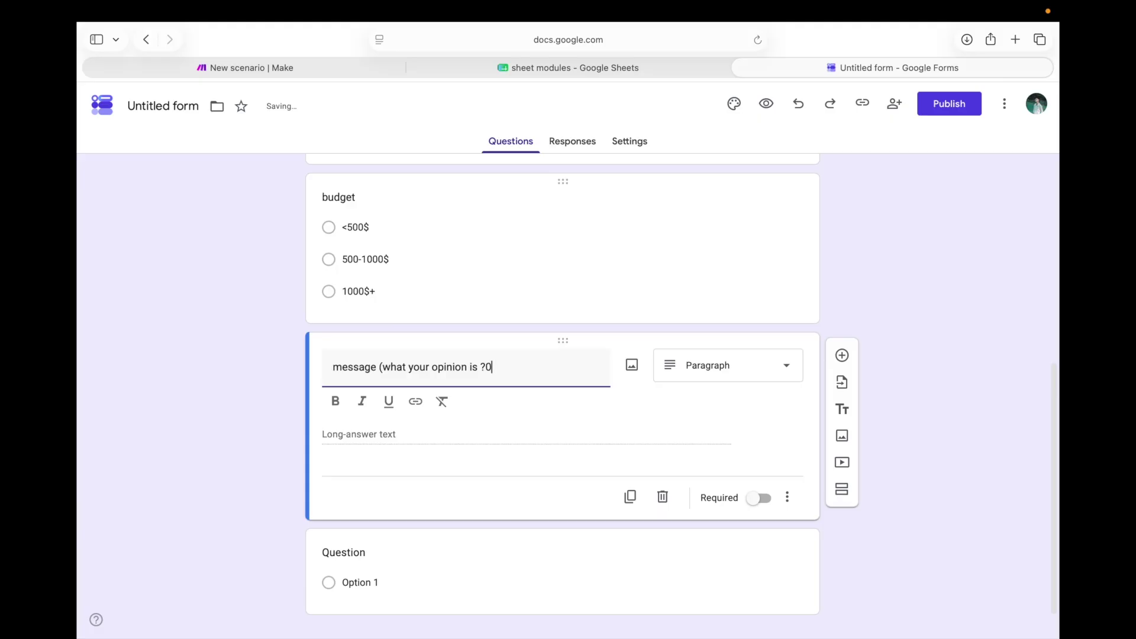
text())
scroll(812, 128, down, 1)
Enter 'google sheet advance' in the Form description field under the title
scroll(660, 214, up, 10)
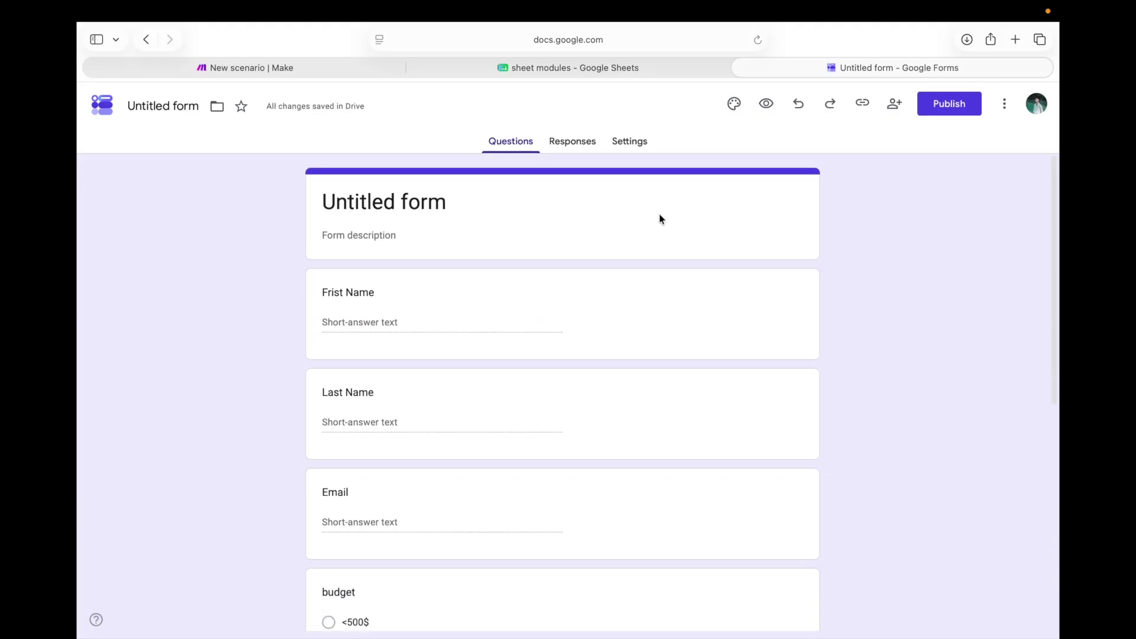
click(391, 224)
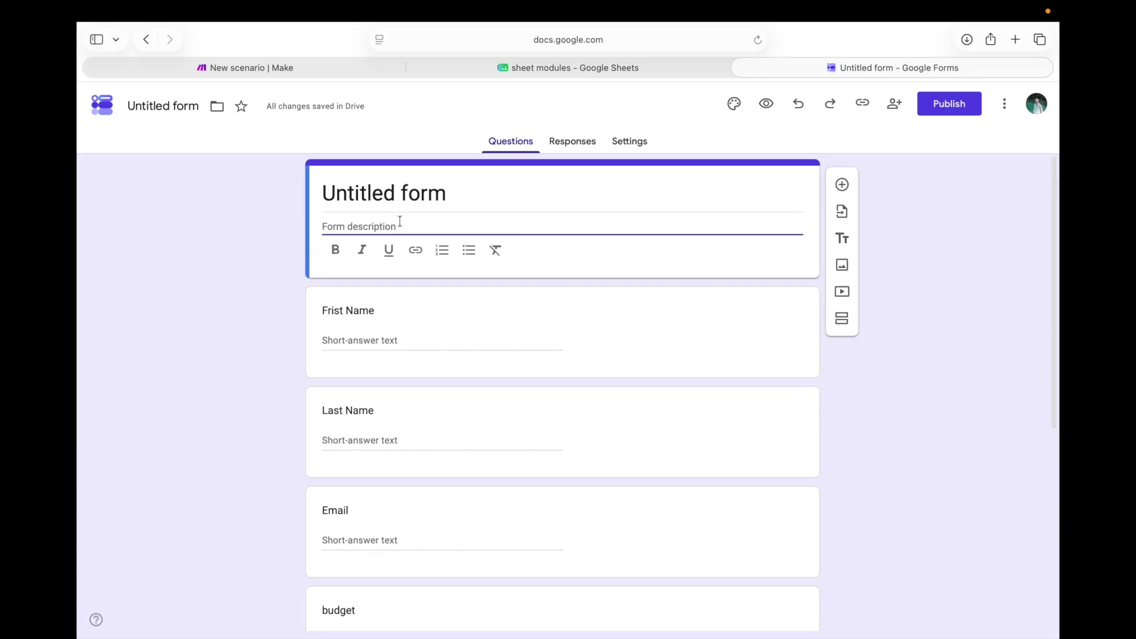
text(google sheet advance)
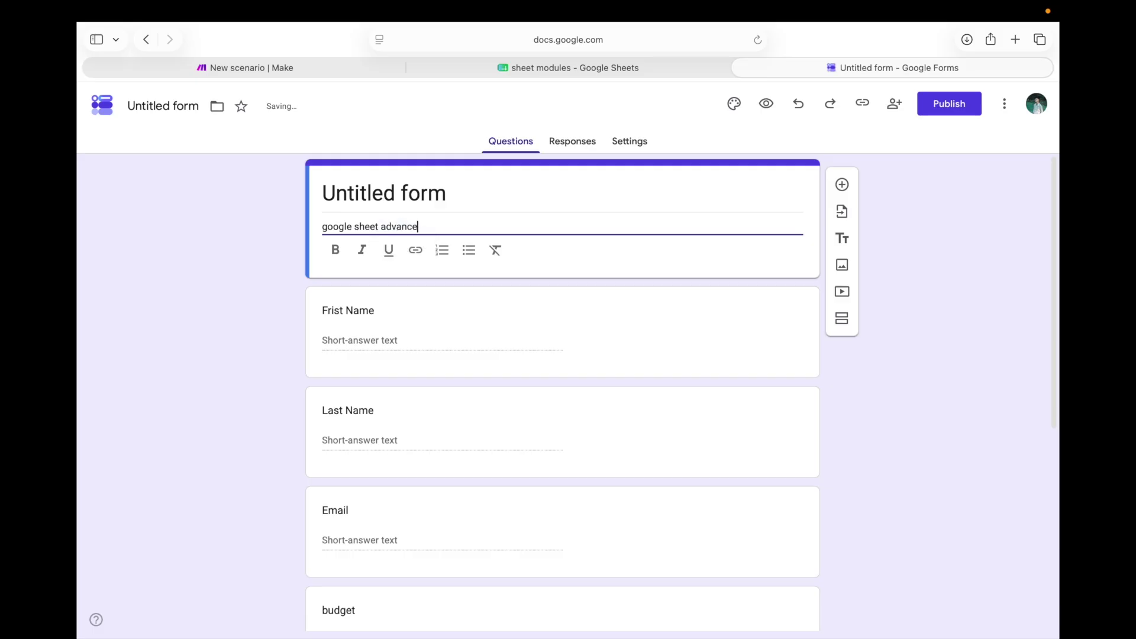
Publish the form with editor view open to anyone with the link, and copy the responder link
click(949, 104)
click(699, 210)
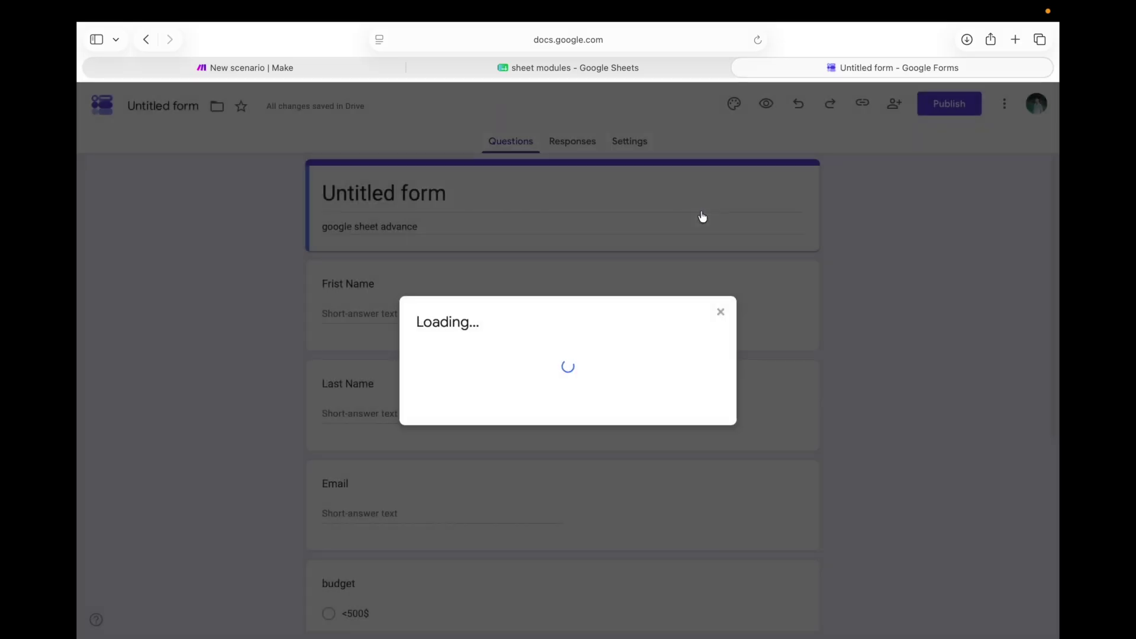
click(529, 372)
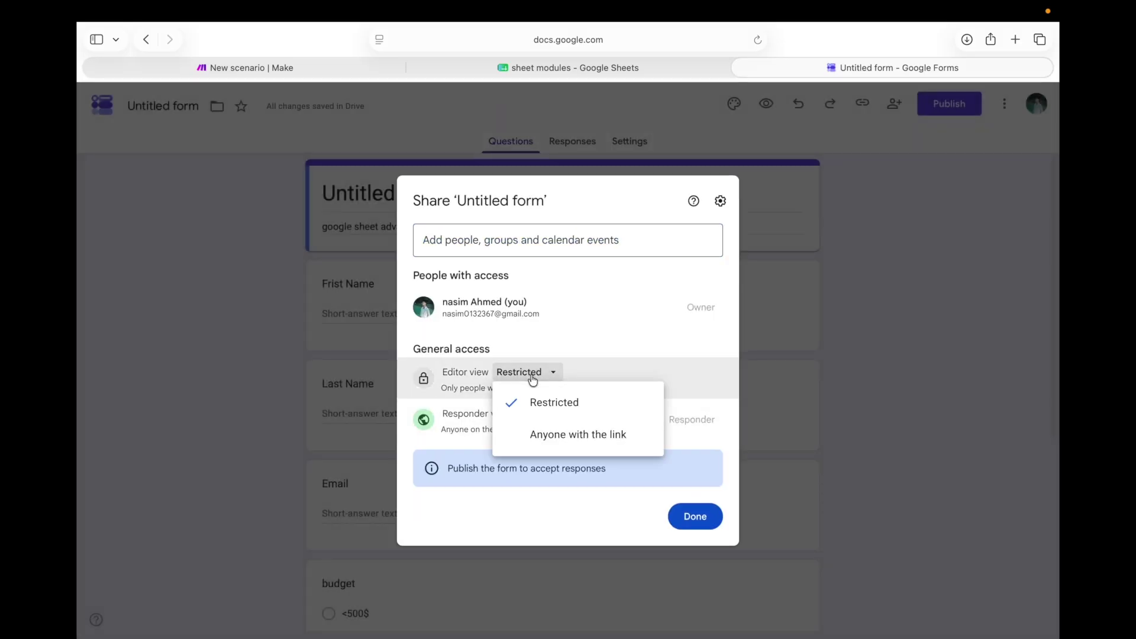
click(571, 433)
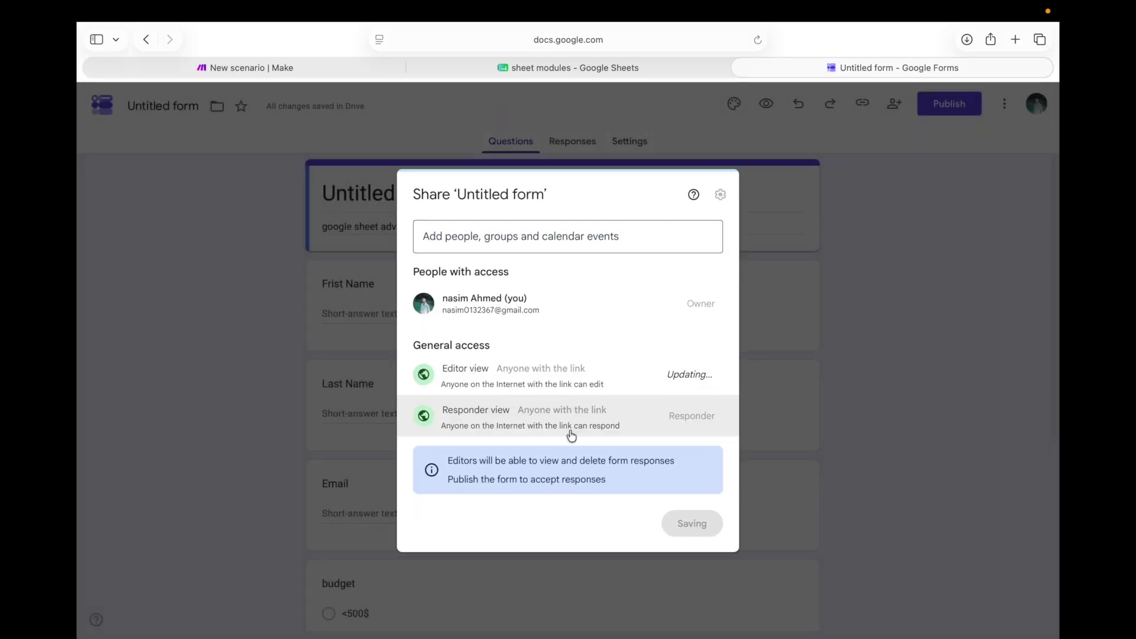
click(695, 522)
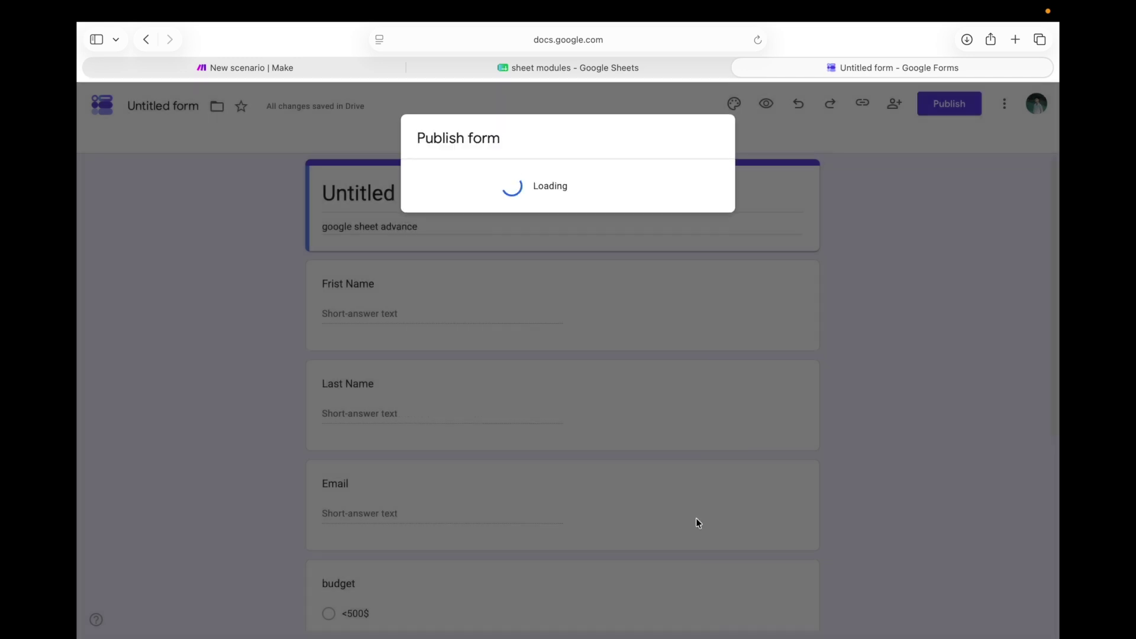
click(696, 309)
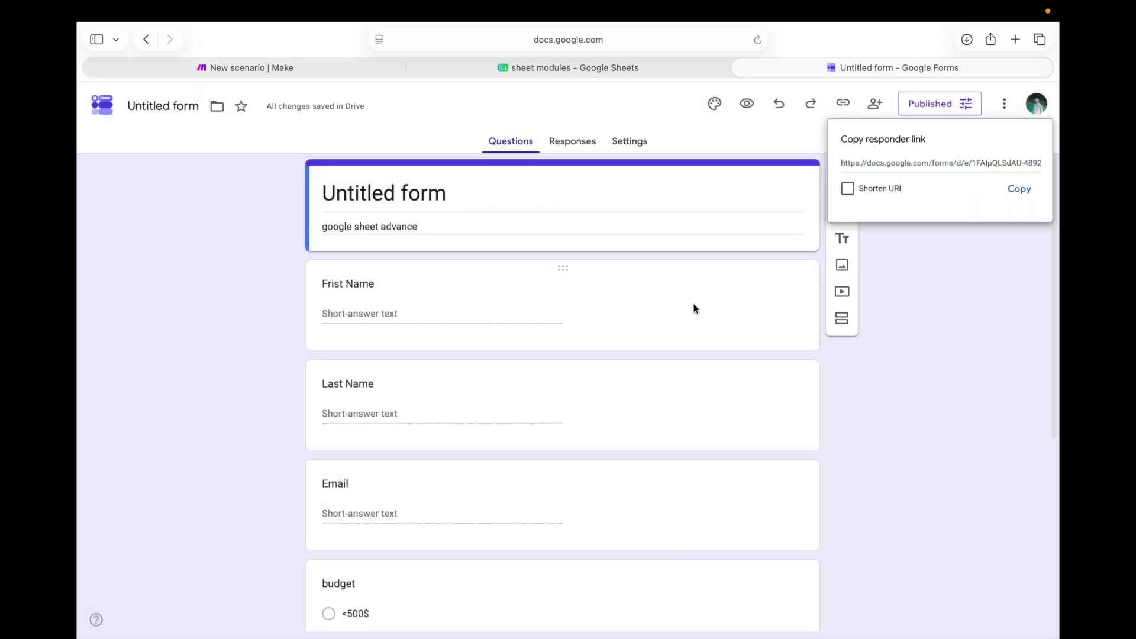
click(1019, 188)
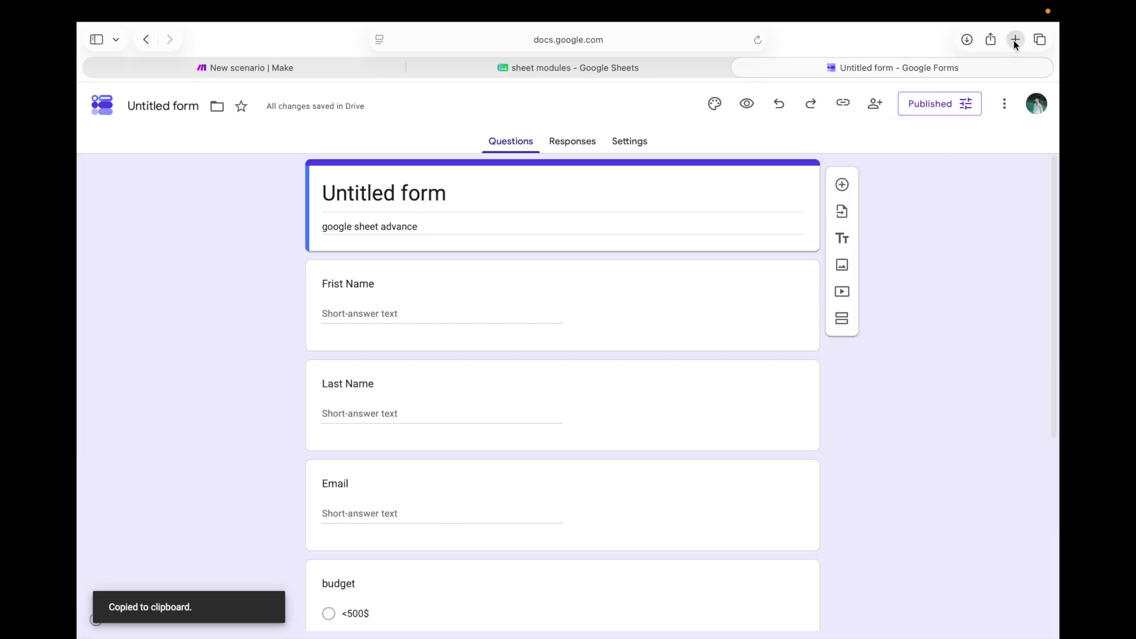
click(1016, 39)
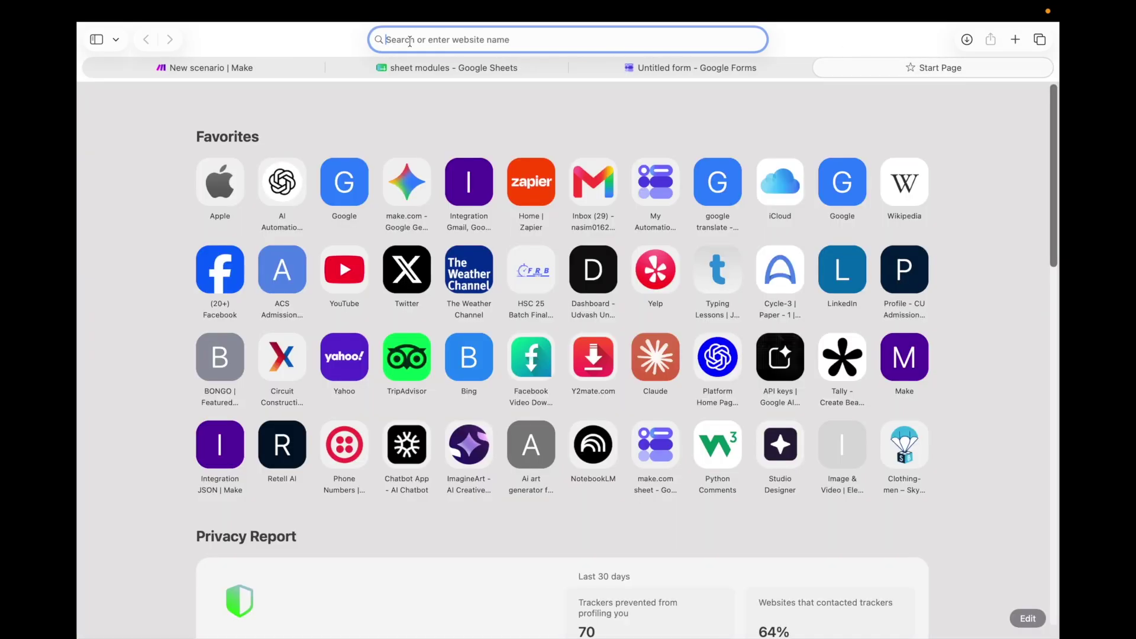
Load the pasted responder link and scroll through the live form's questions
key(super+v)
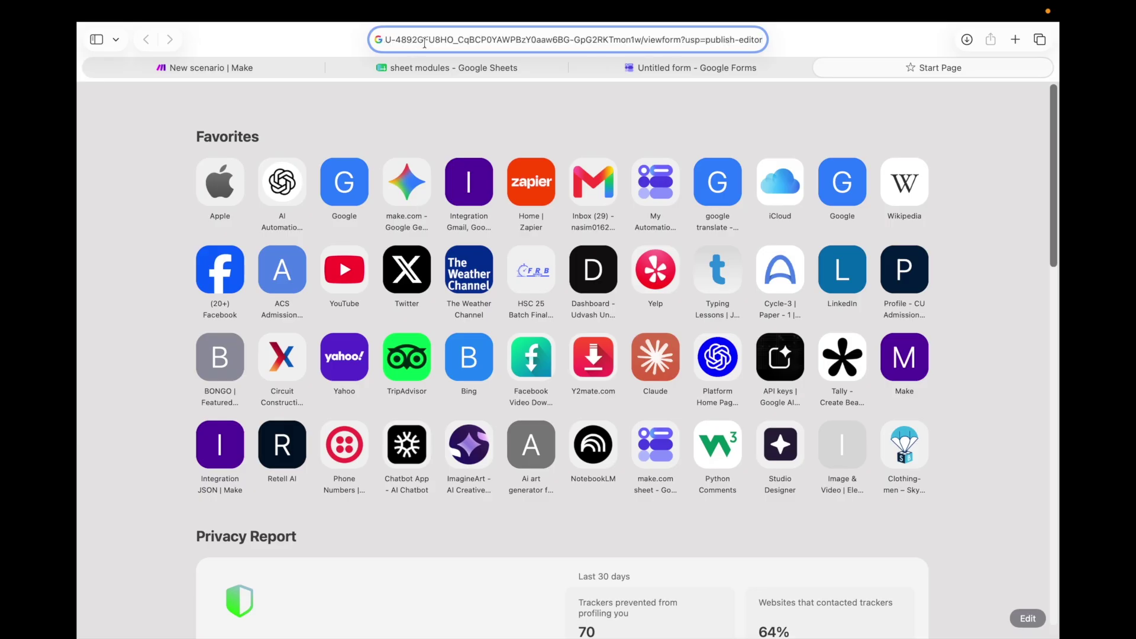
key(Return)
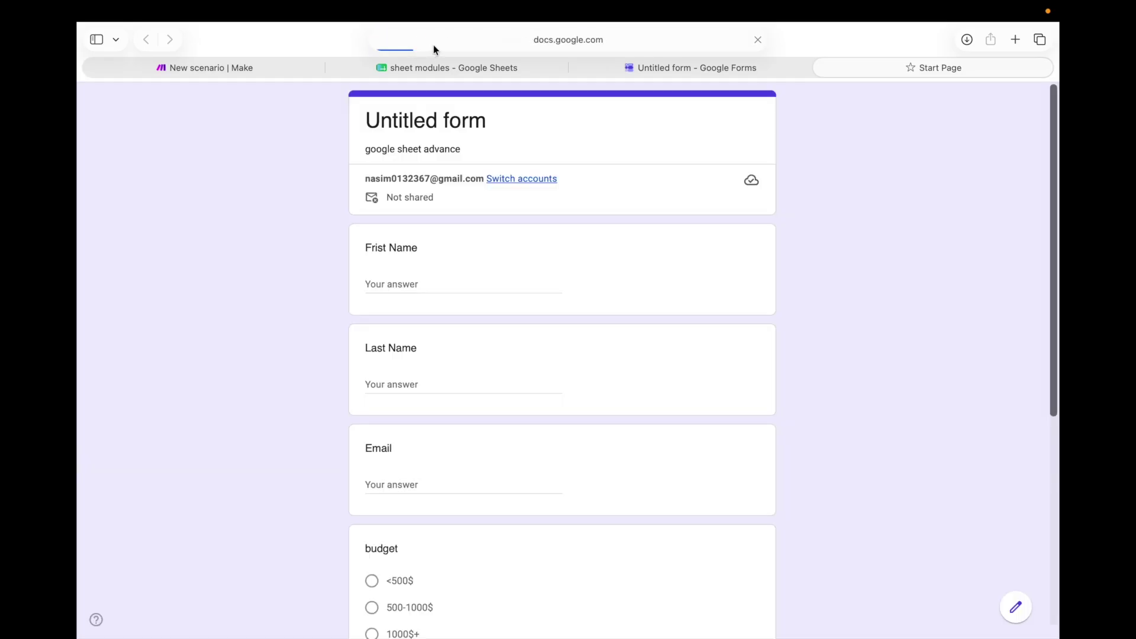
scroll(437, 255, down, 6)
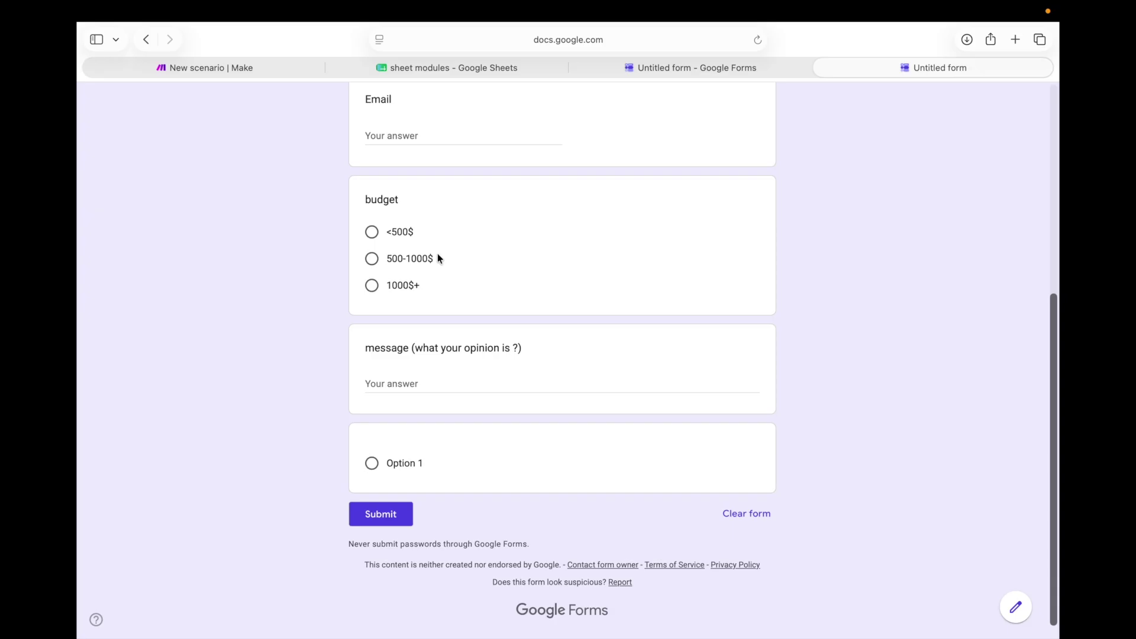
scroll(438, 257, up, 6)
scroll(437, 256, down, 6)
scroll(438, 255, up, 6)
scroll(438, 254, down, 6)
scroll(438, 249, up, 6)
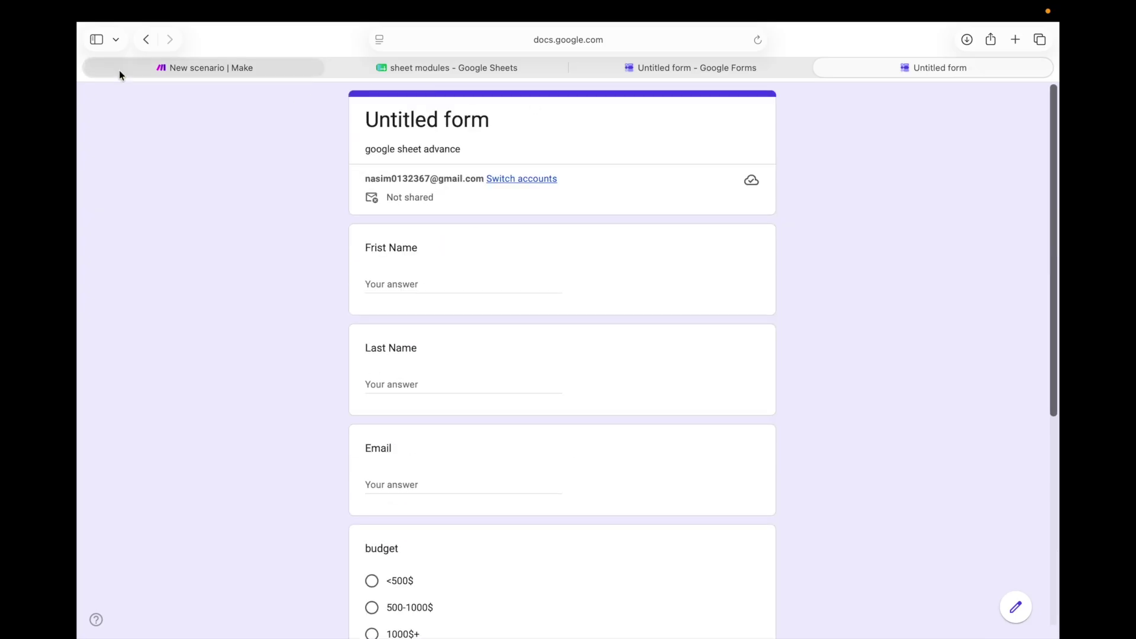
Add a Google Forms Watch Responses trigger as the scenario's first module
click(208, 71)
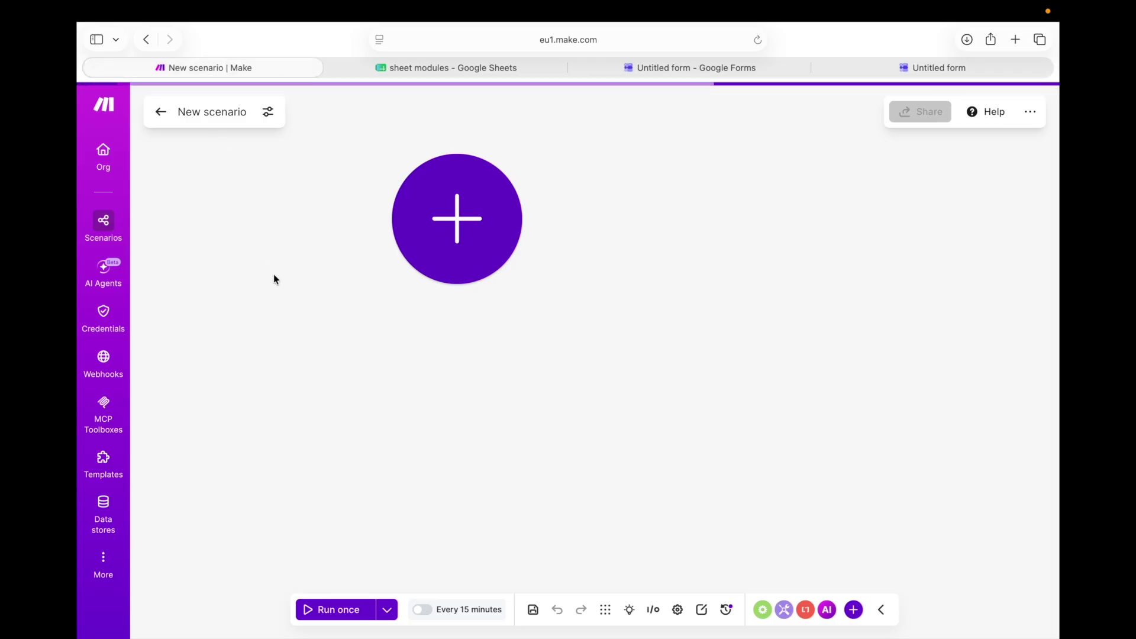
drag(431, 254, 289, 279)
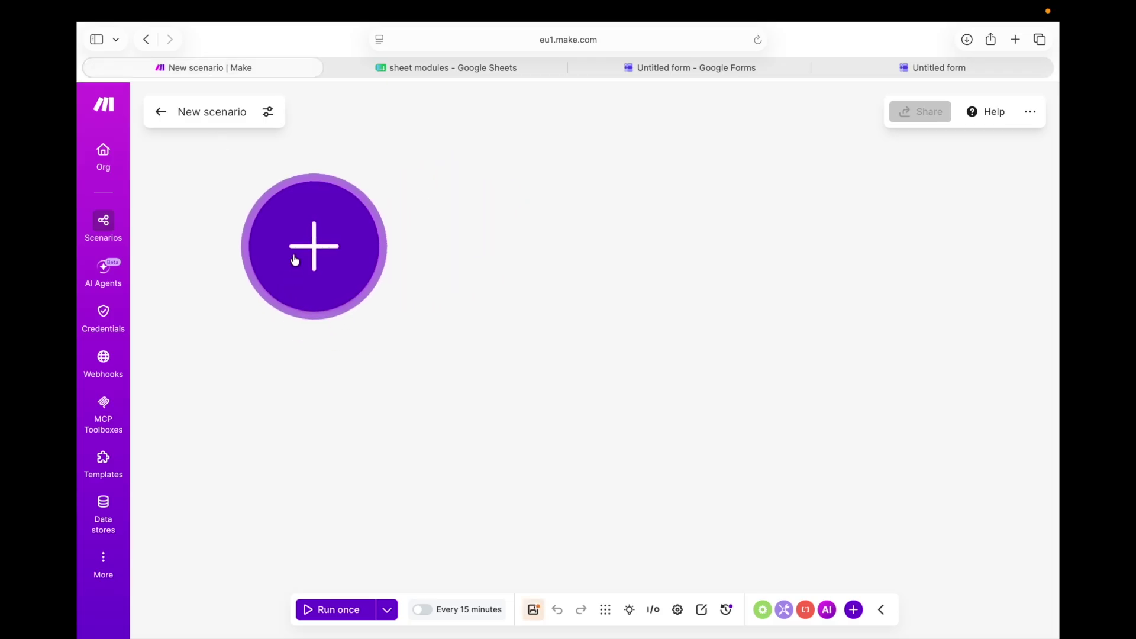
click(297, 254)
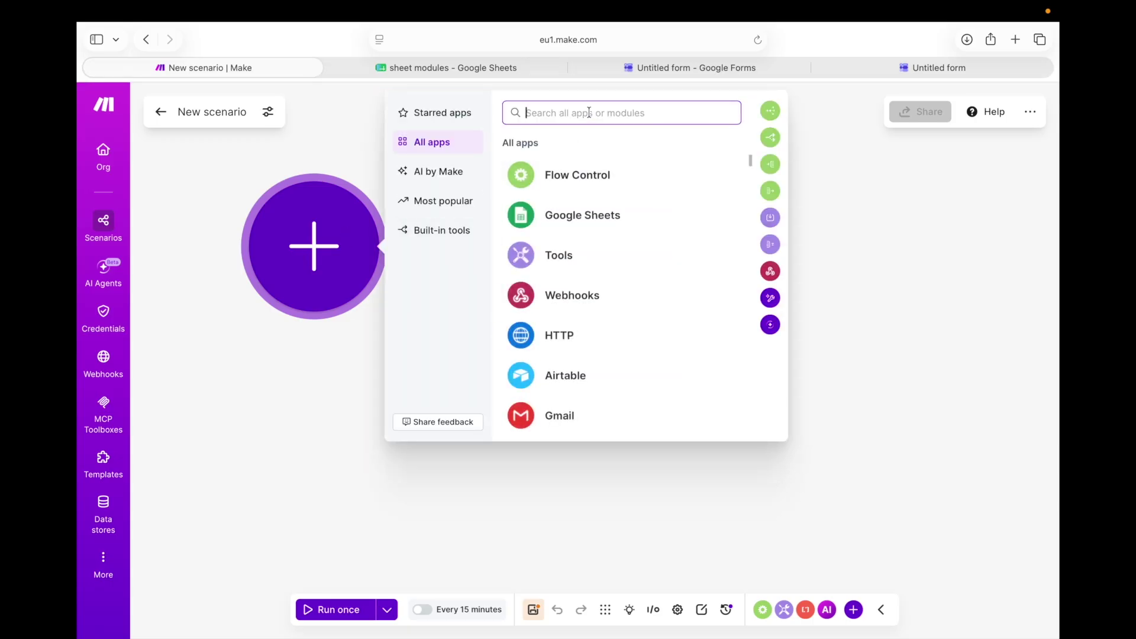
text(oogle)
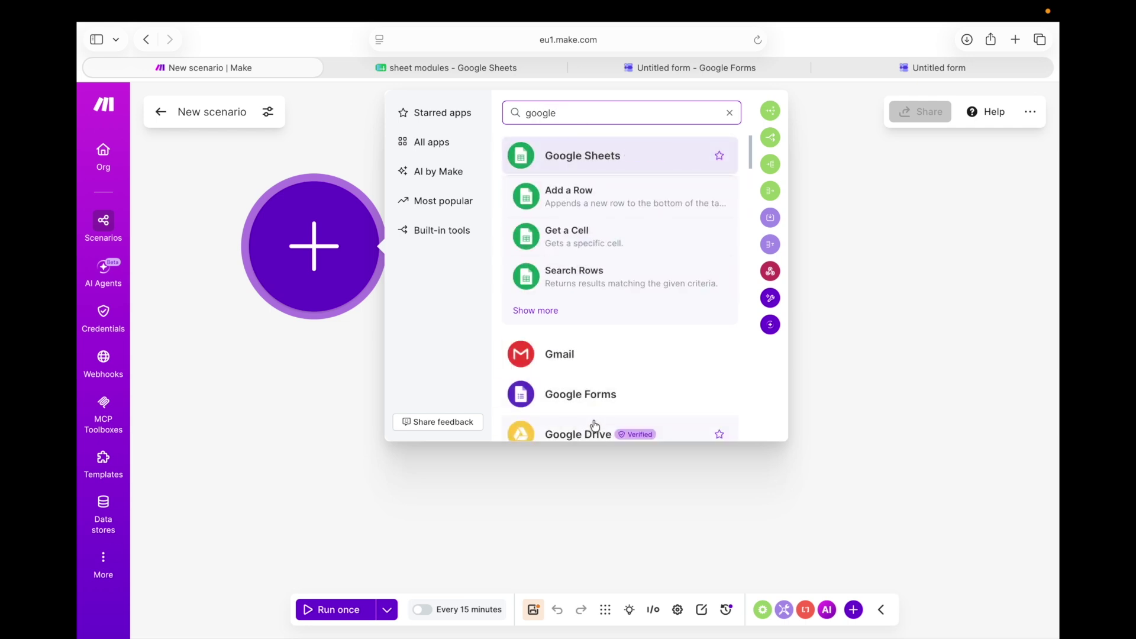
click(611, 402)
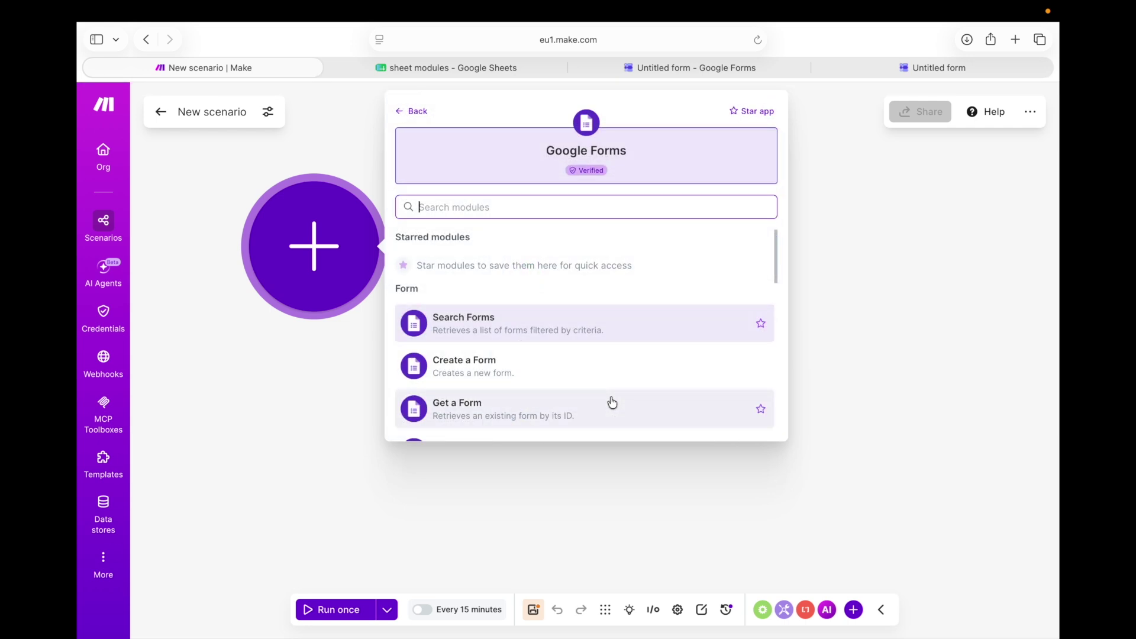
scroll(612, 402, down, 3)
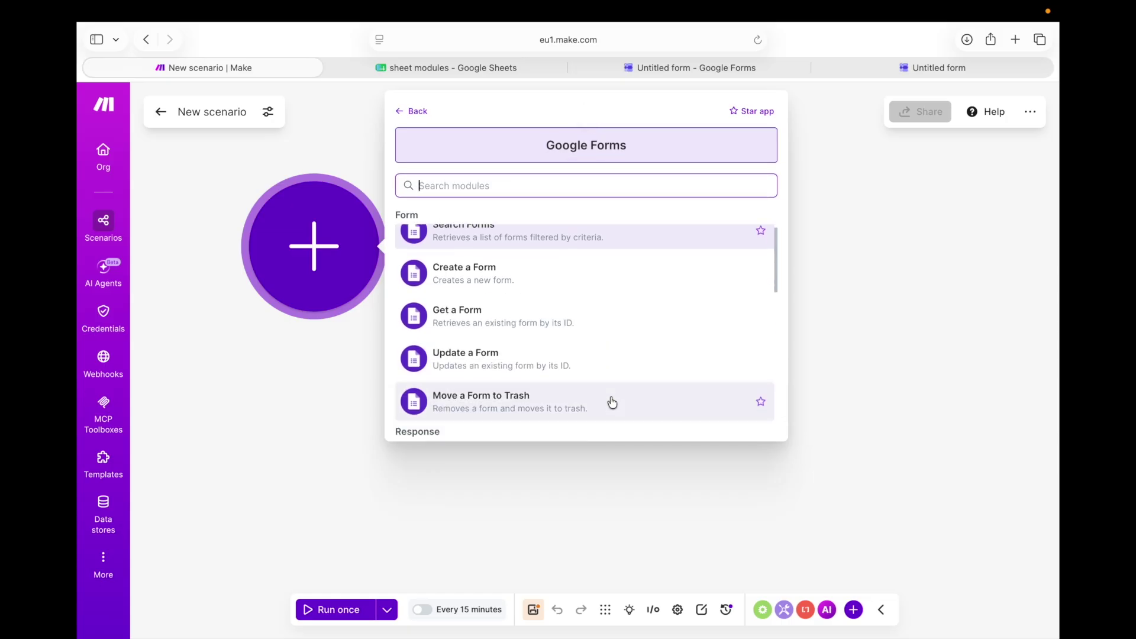
scroll(612, 403, up, 3)
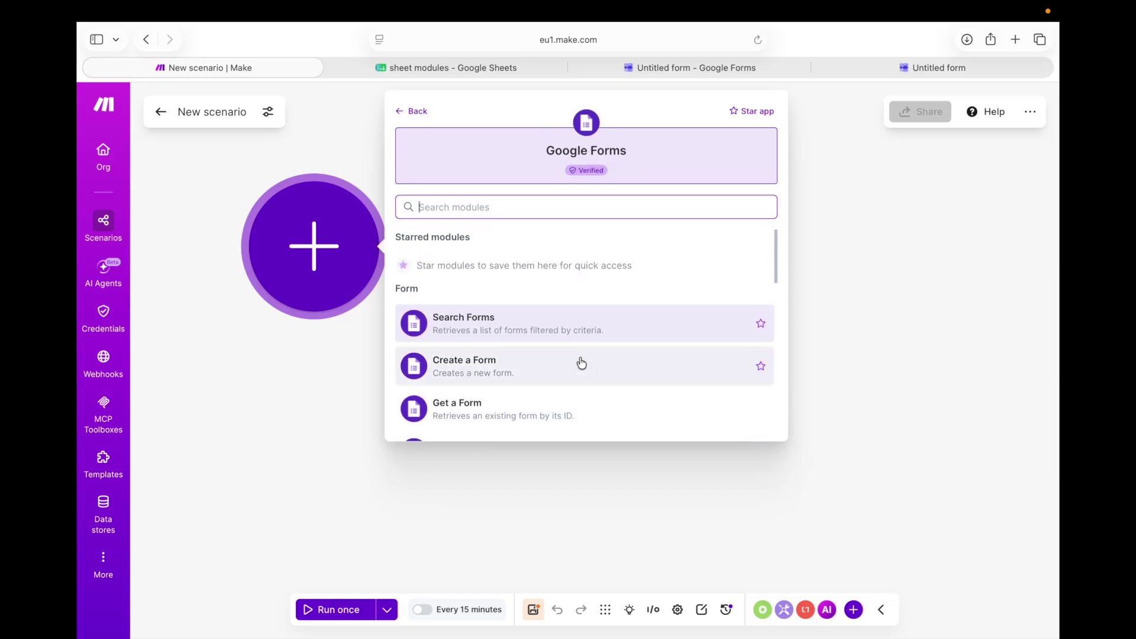
scroll(581, 363, down, 5)
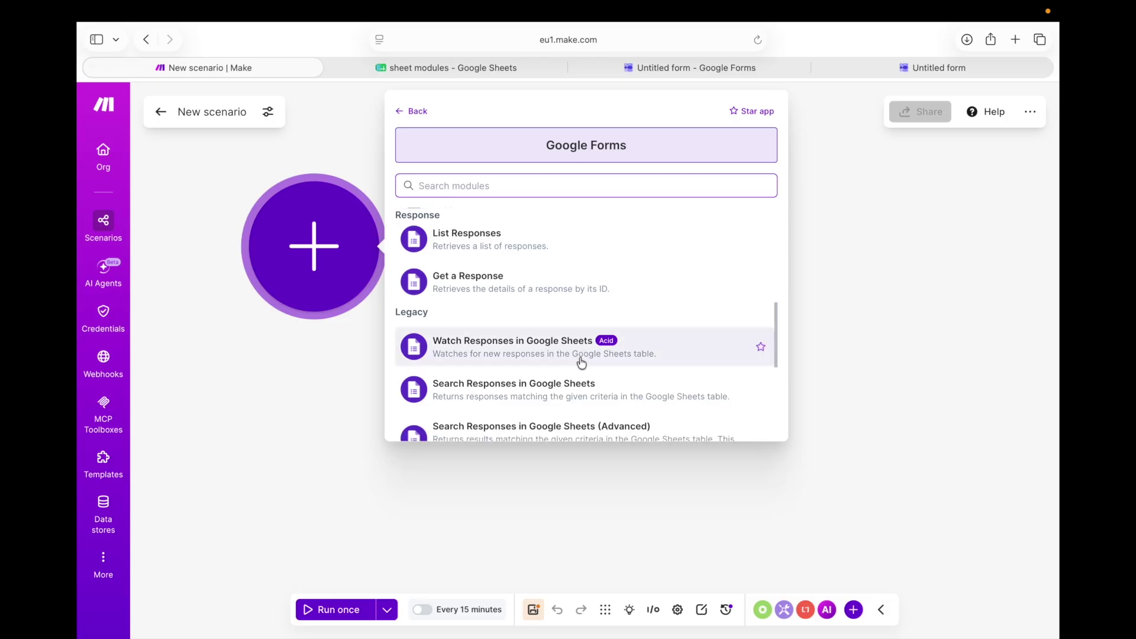
scroll(581, 362, down, 5)
scroll(581, 362, up, 10)
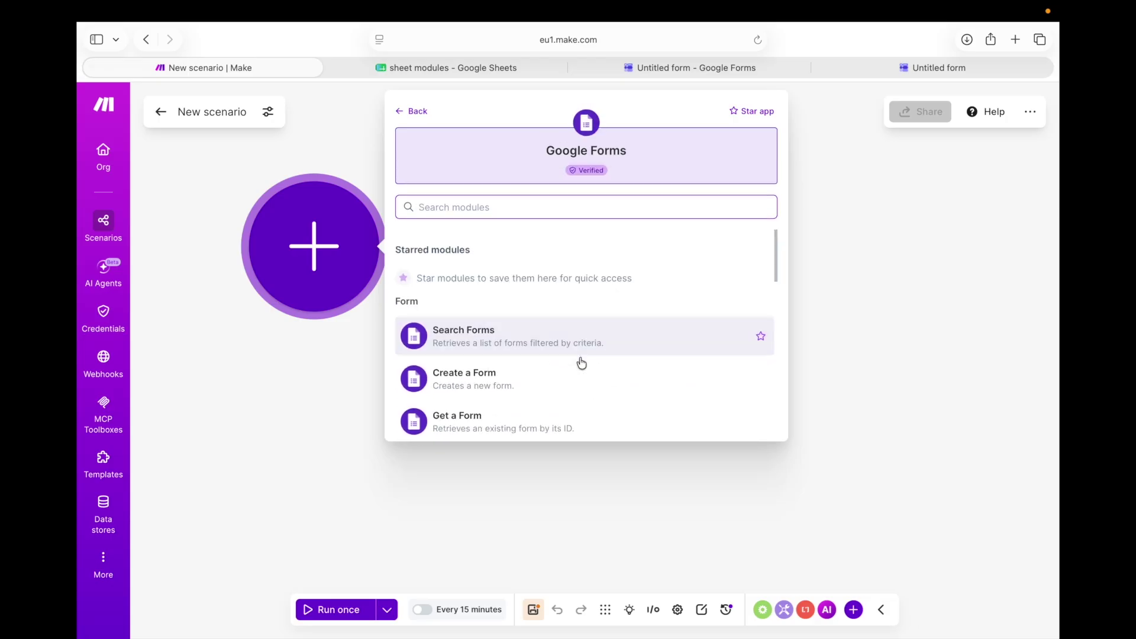
scroll(581, 363, down, 3)
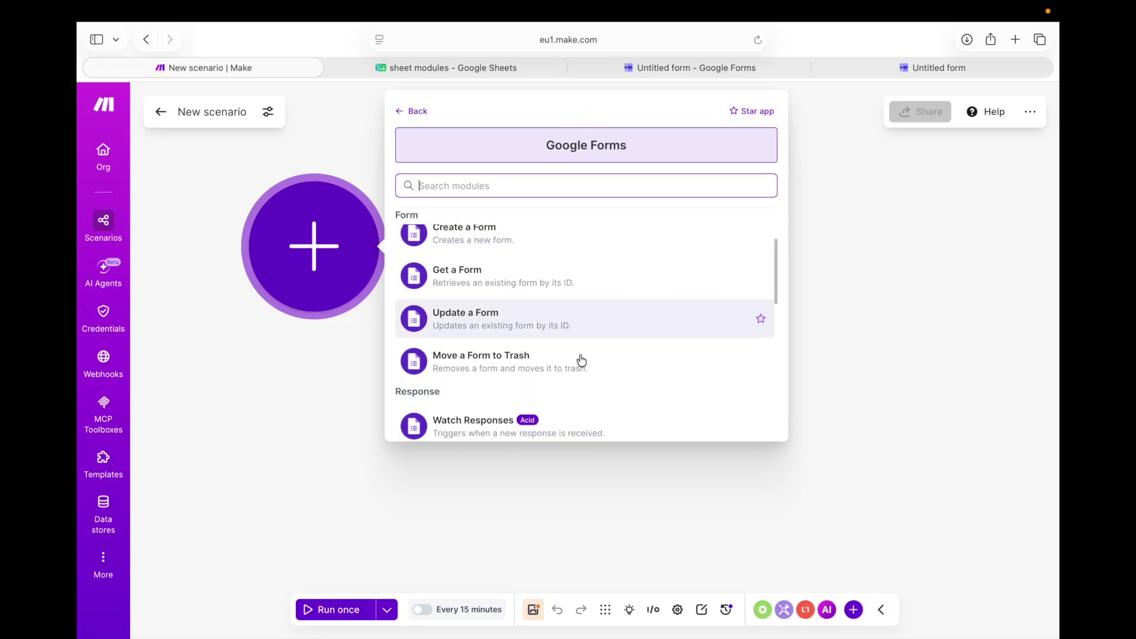
scroll(581, 360, down, 2)
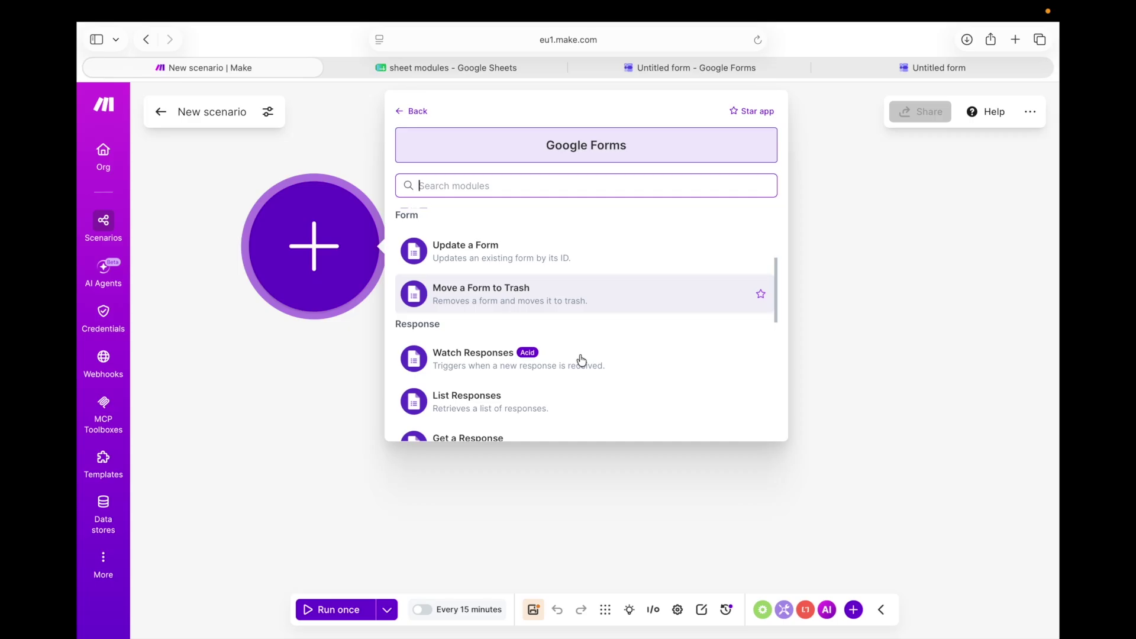
click(544, 355)
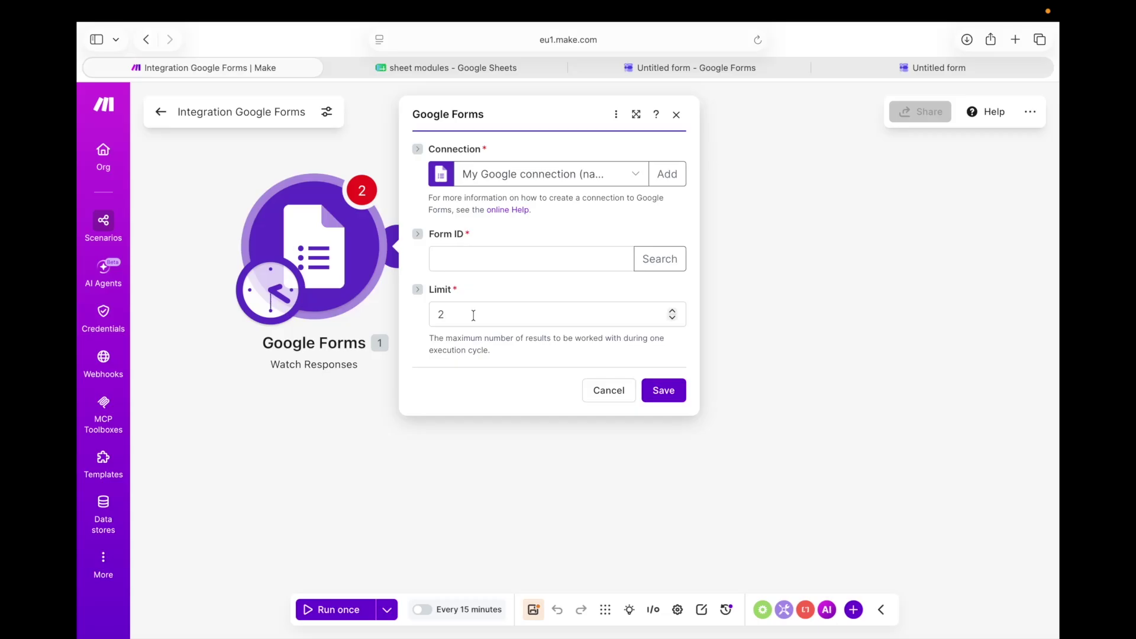
Clear the trigger's Limit field to set it to 1, then move to Form ID
click(464, 317)
key(BackSpace)
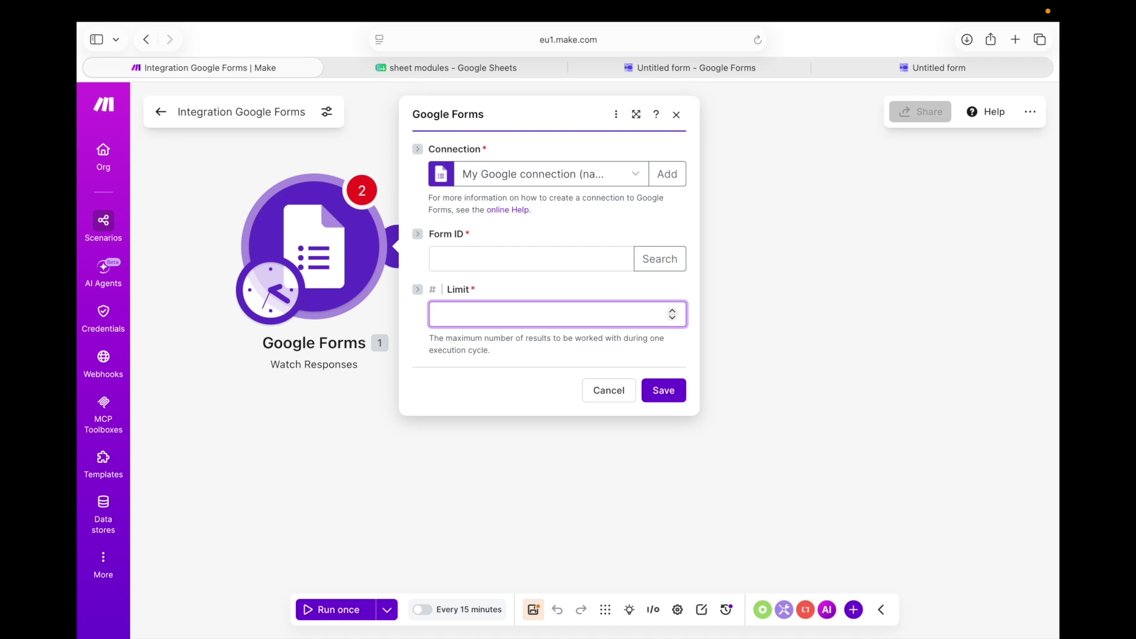
click(523, 260)
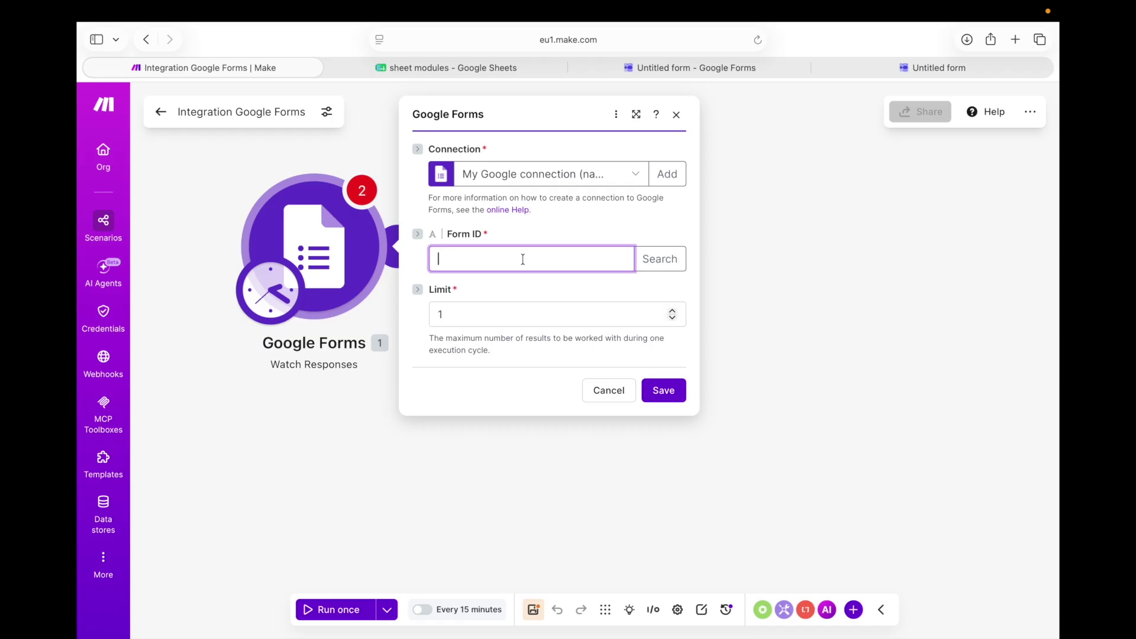
Copy the form's ID from the Google Forms editor's web address
click(661, 70)
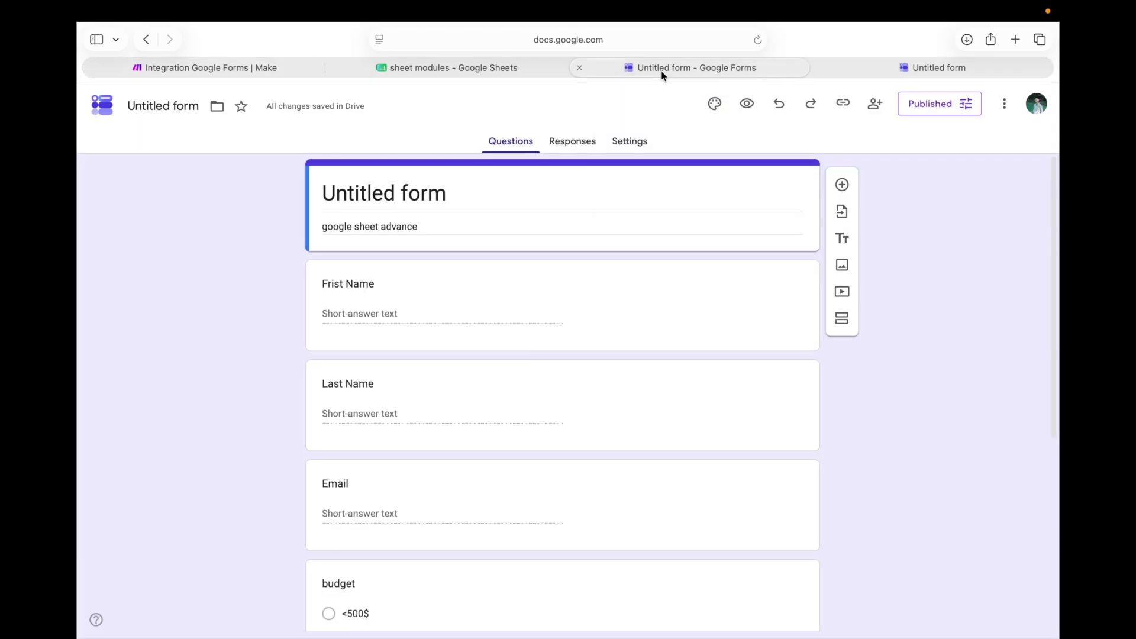
click(551, 39)
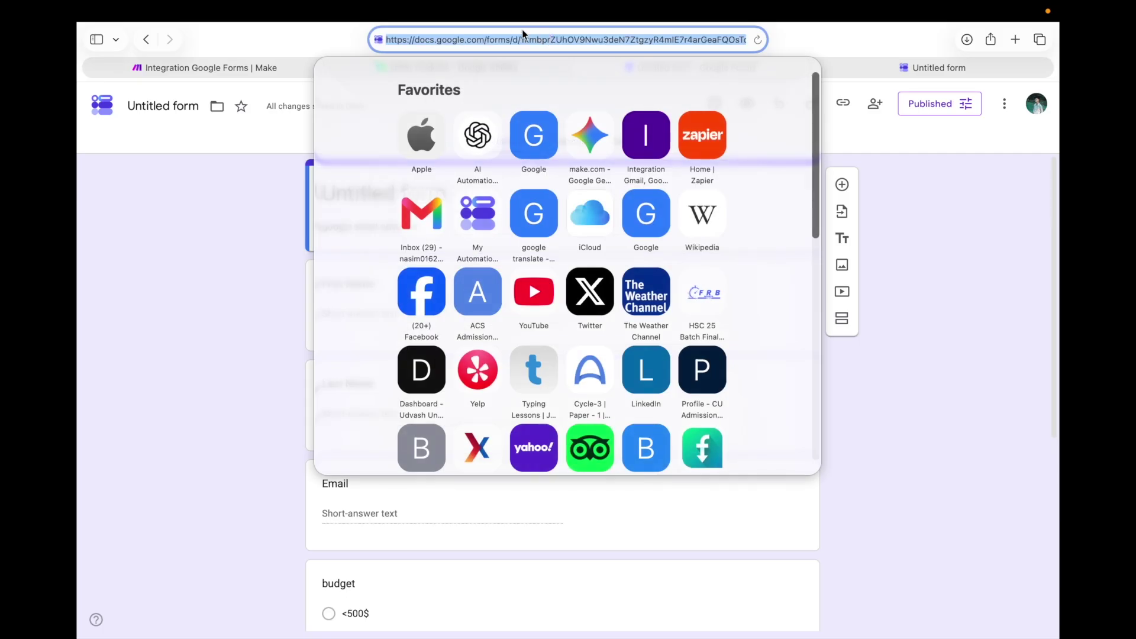
click(520, 40)
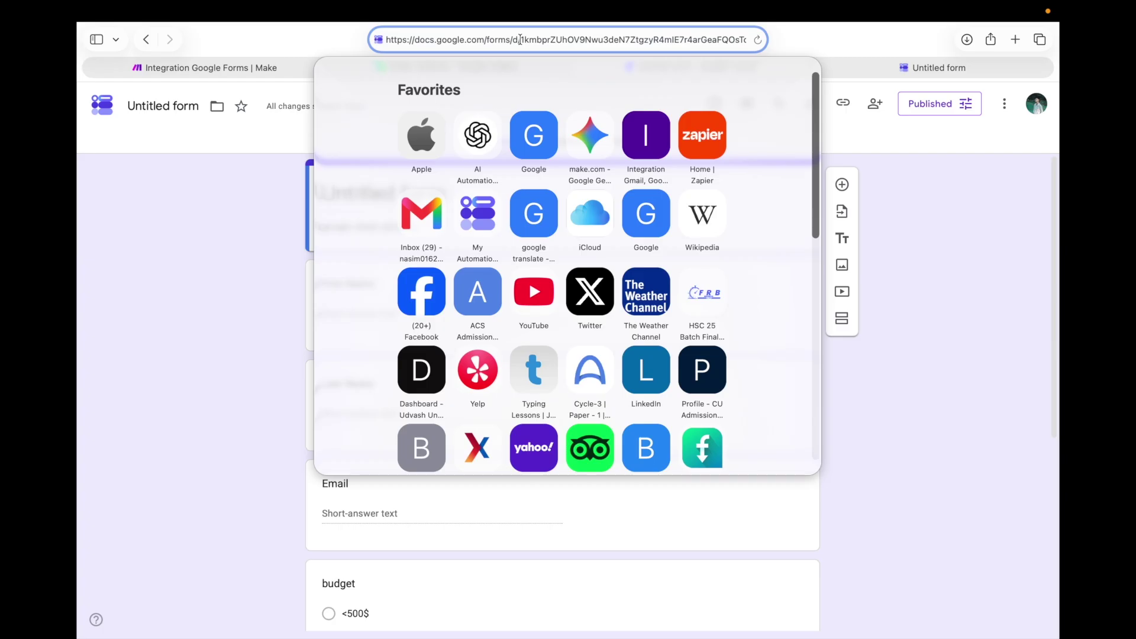
drag(520, 39, 726, 37)
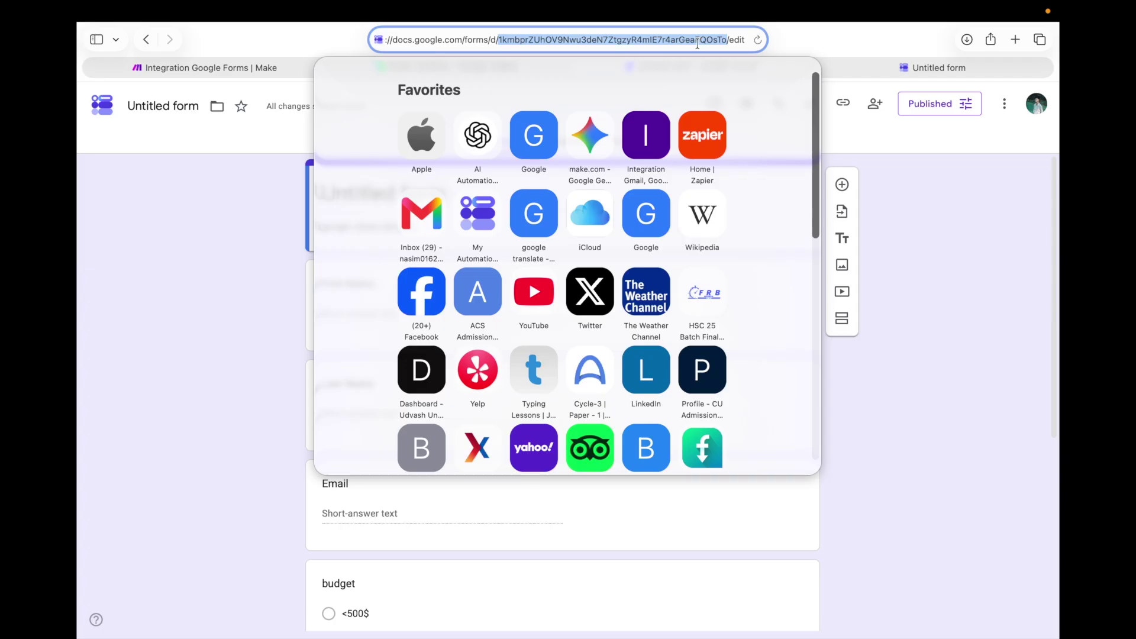
click(698, 42)
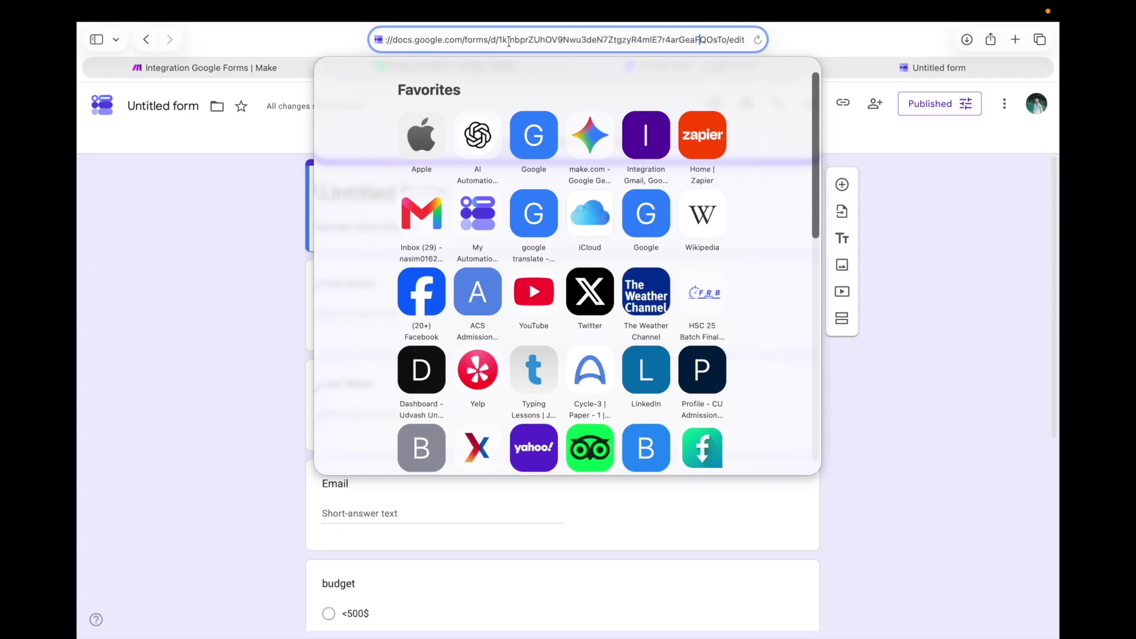
drag(497, 39, 724, 40)
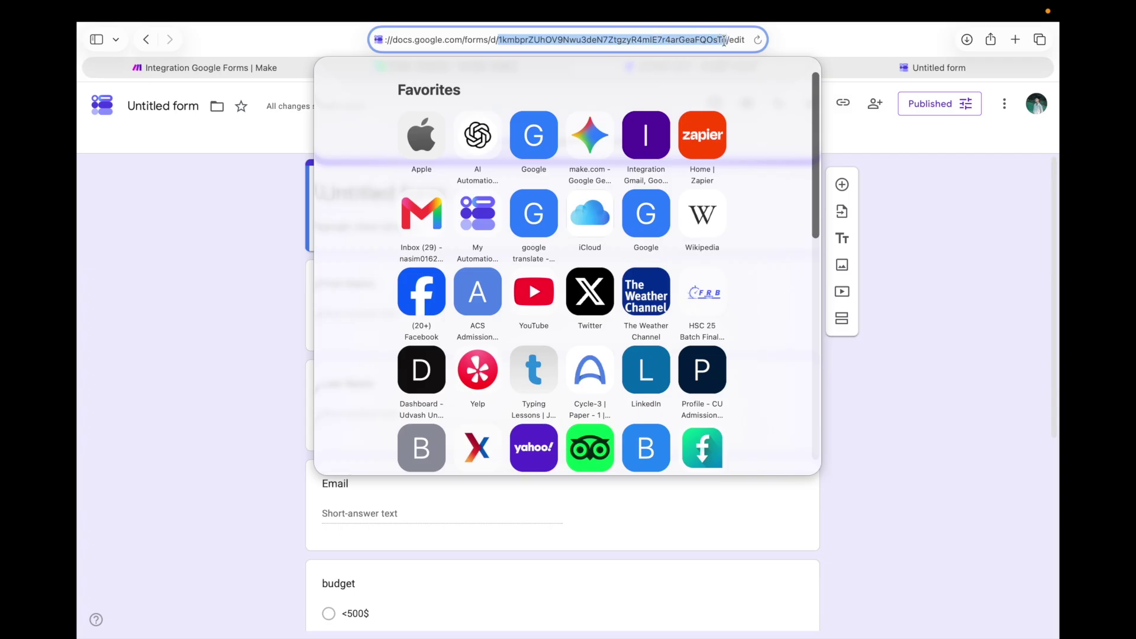
right_click(678, 34)
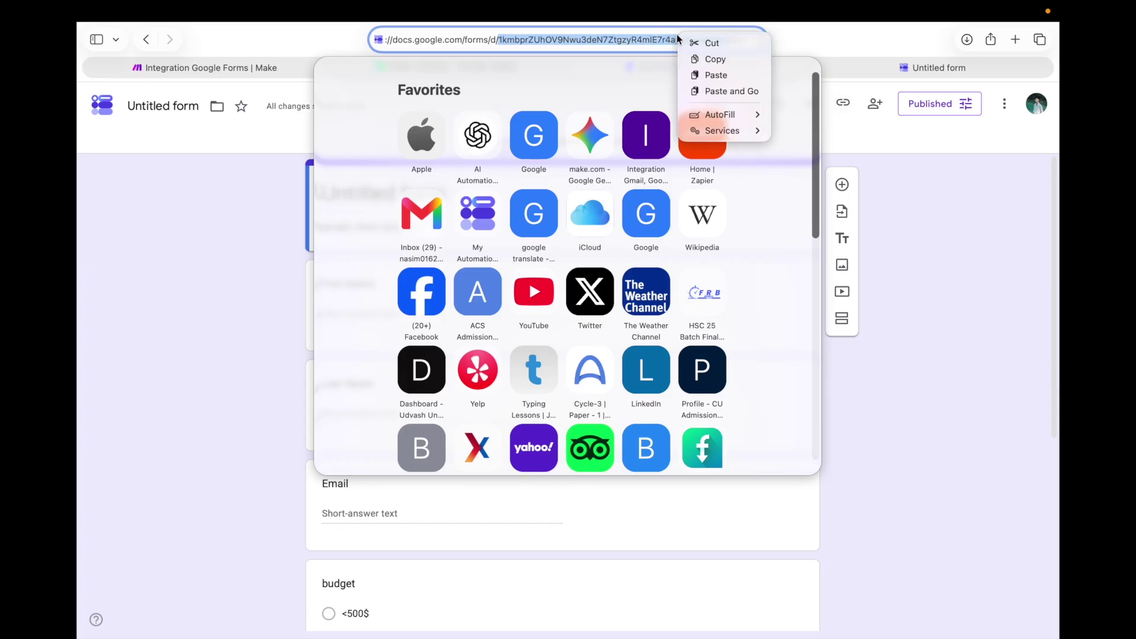
click(692, 59)
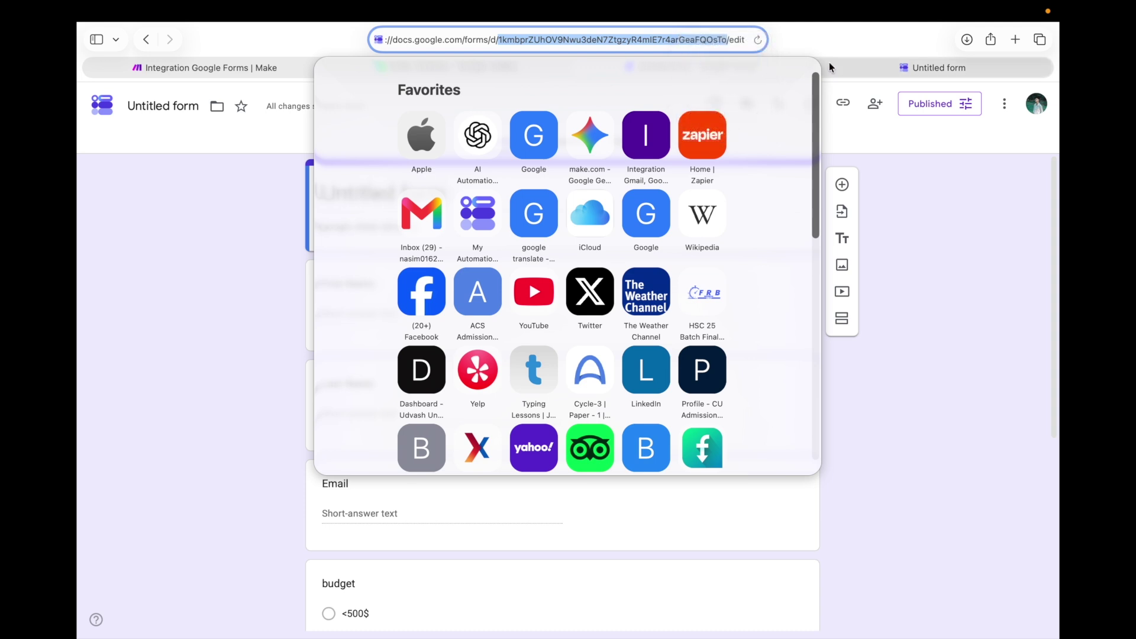
click(874, 72)
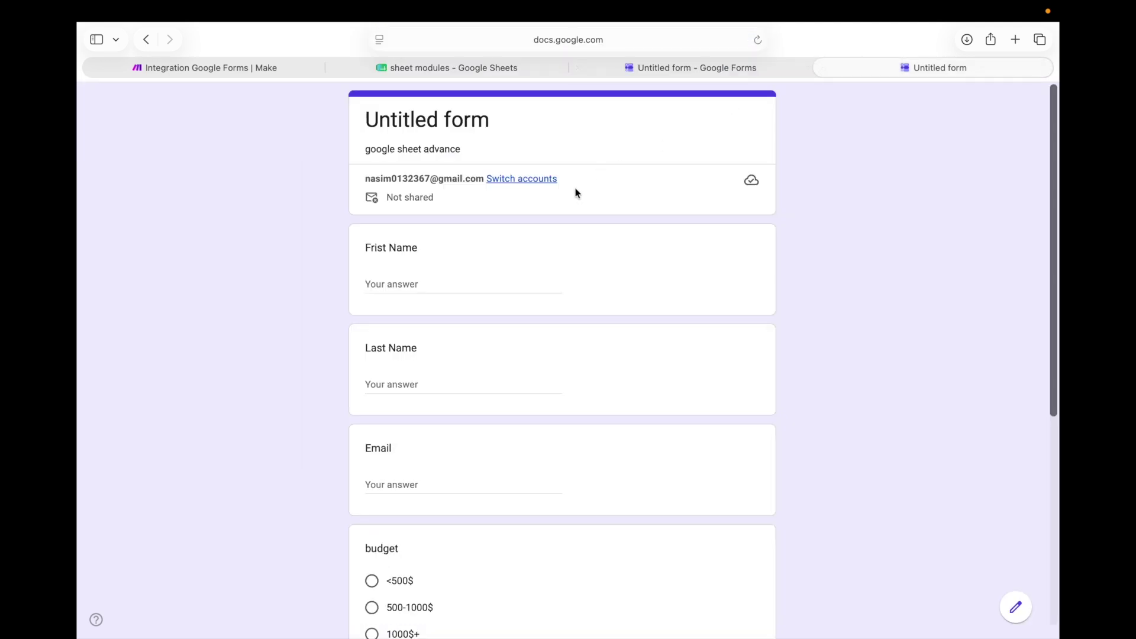
click(221, 66)
click(455, 265)
right_click(457, 262)
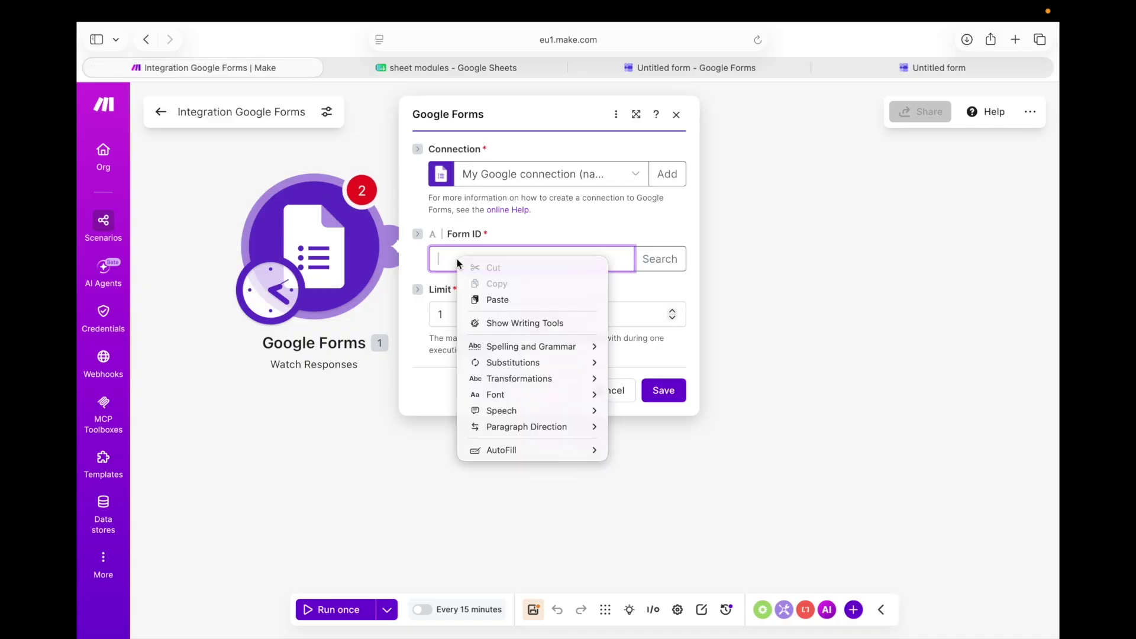
Paste the form ID, save with a 'From now on' starting point, and run the scenario once
click(500, 299)
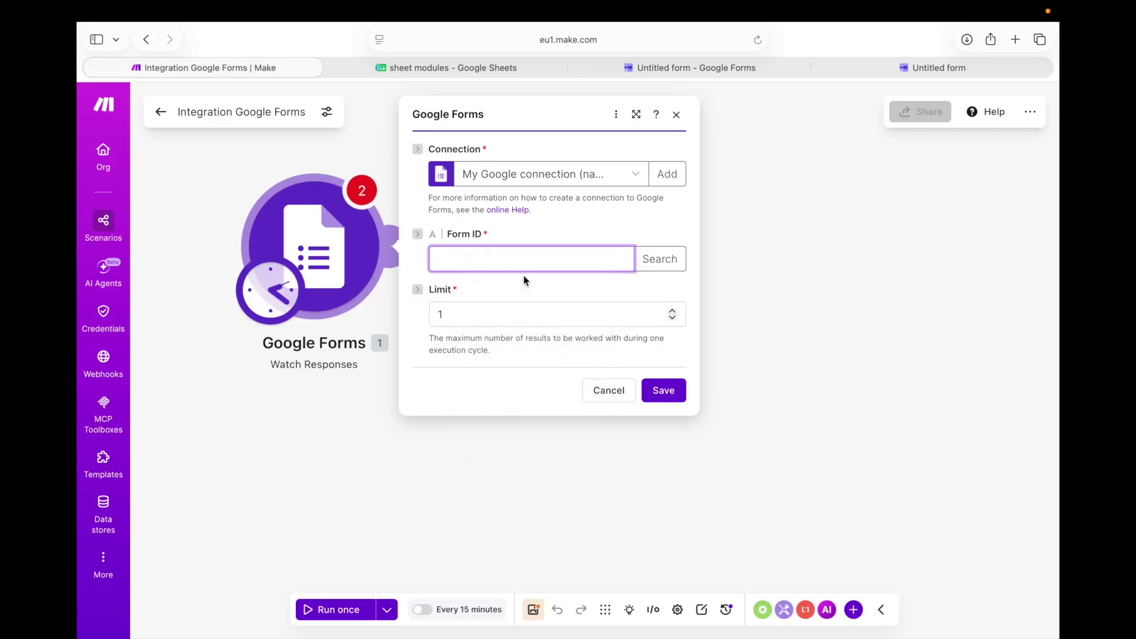
click(659, 391)
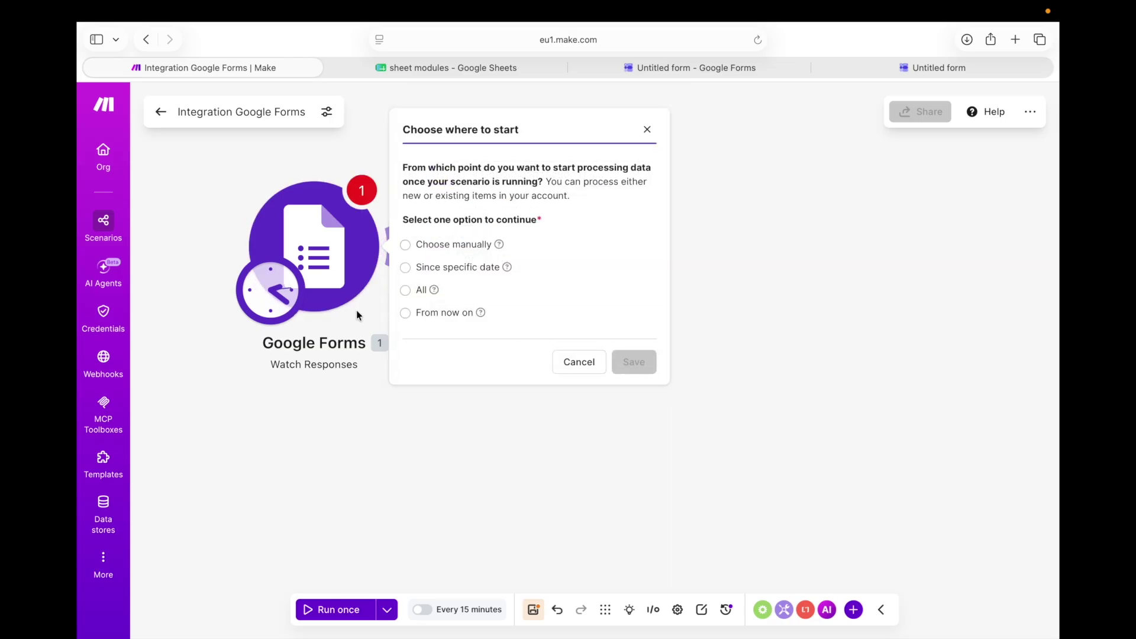
click(417, 314)
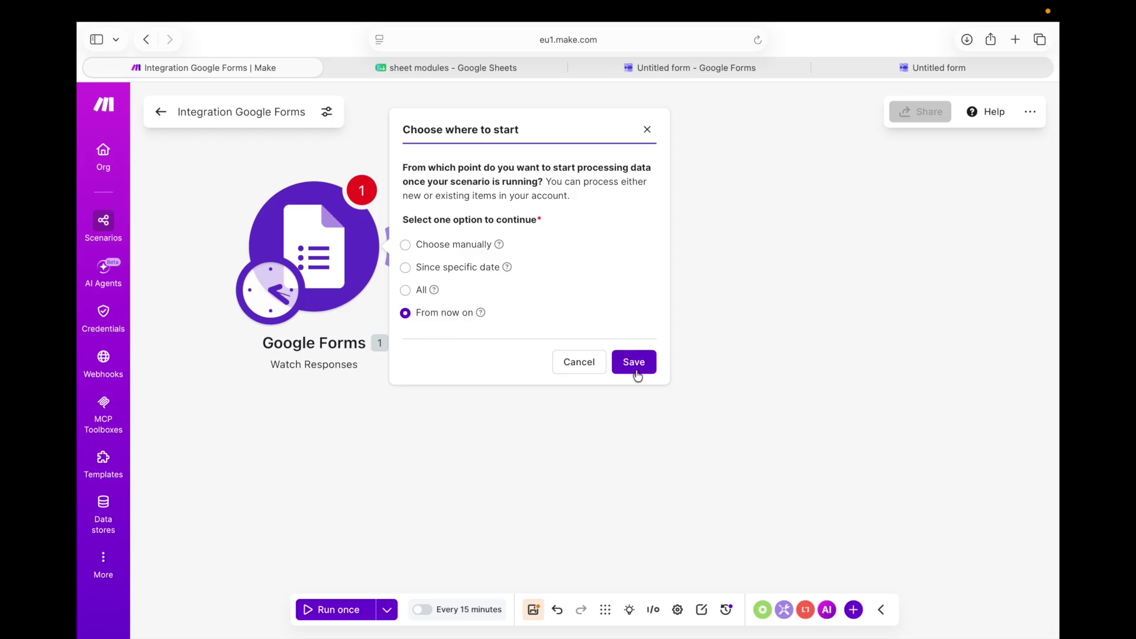
click(633, 369)
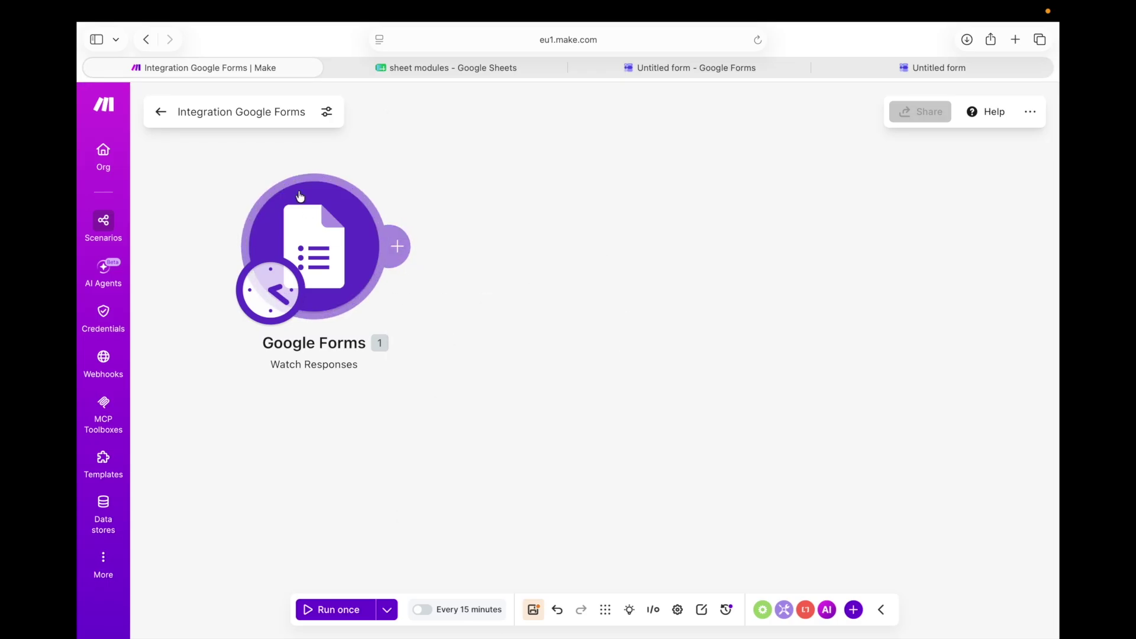
drag(300, 197, 306, 210)
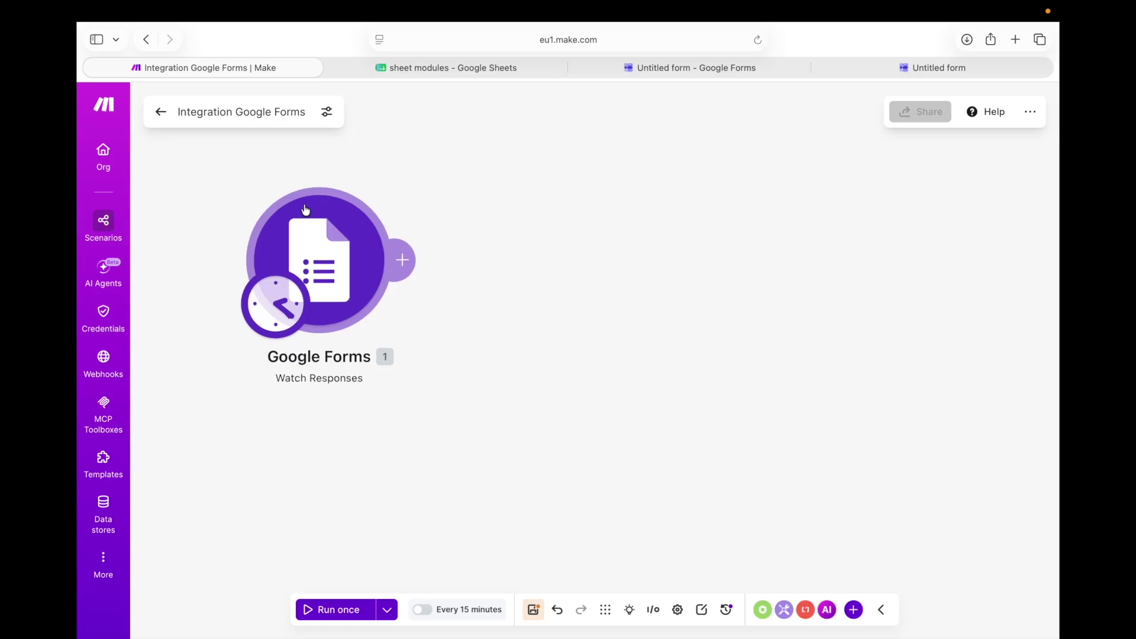
click(316, 611)
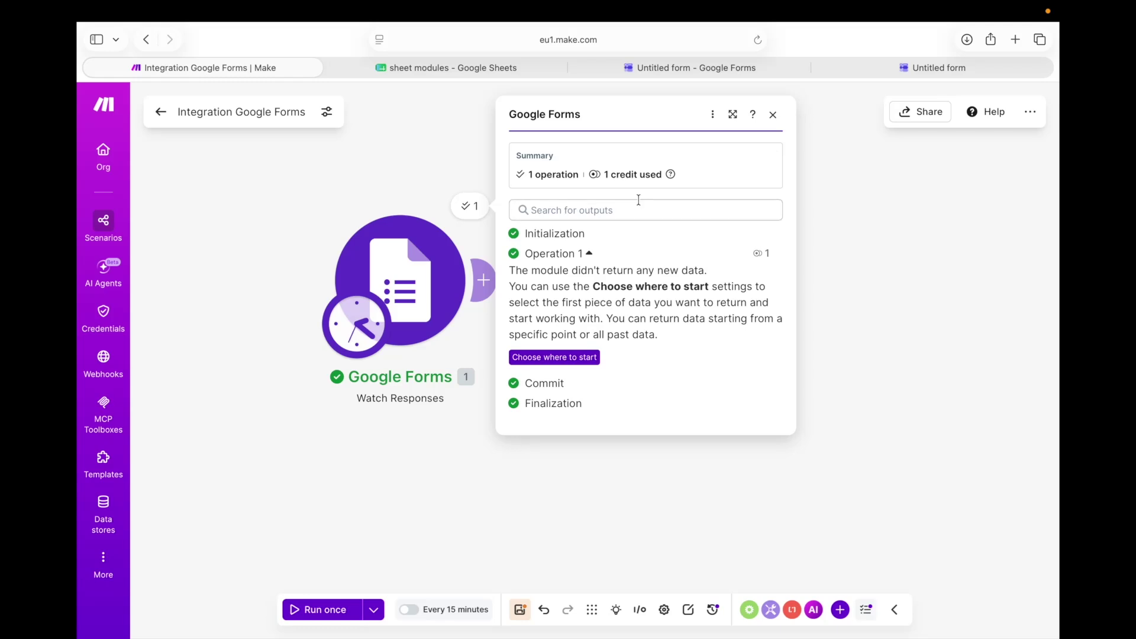
Fill in the first name, last name and e-mail fields on the live form
click(845, 64)
click(377, 274)
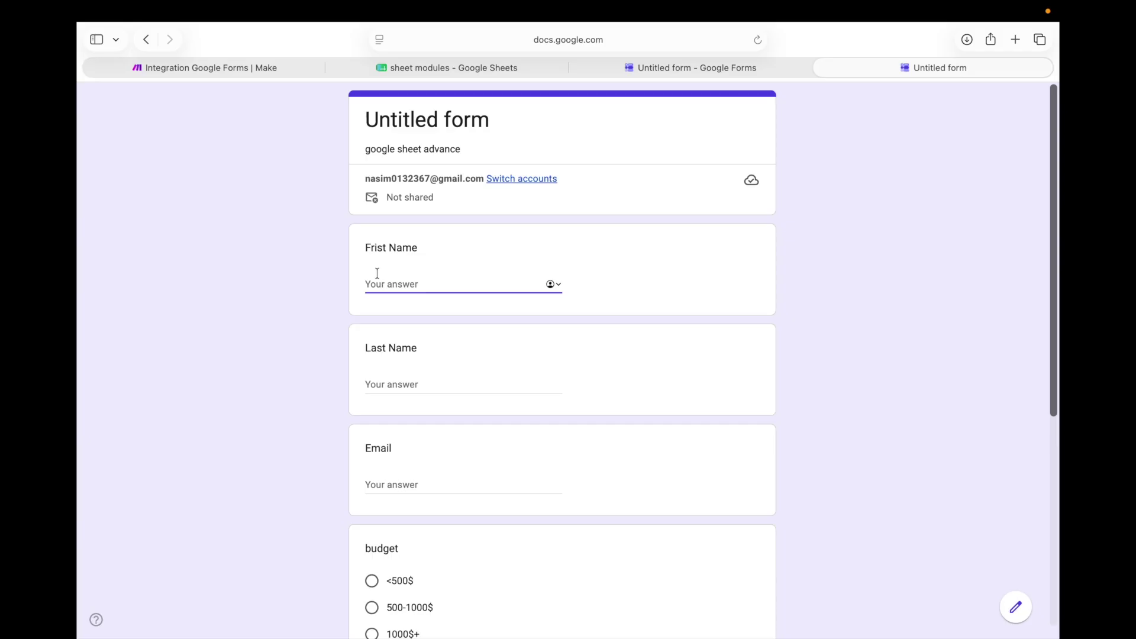
click(457, 386)
scroll(448, 427, down, 6)
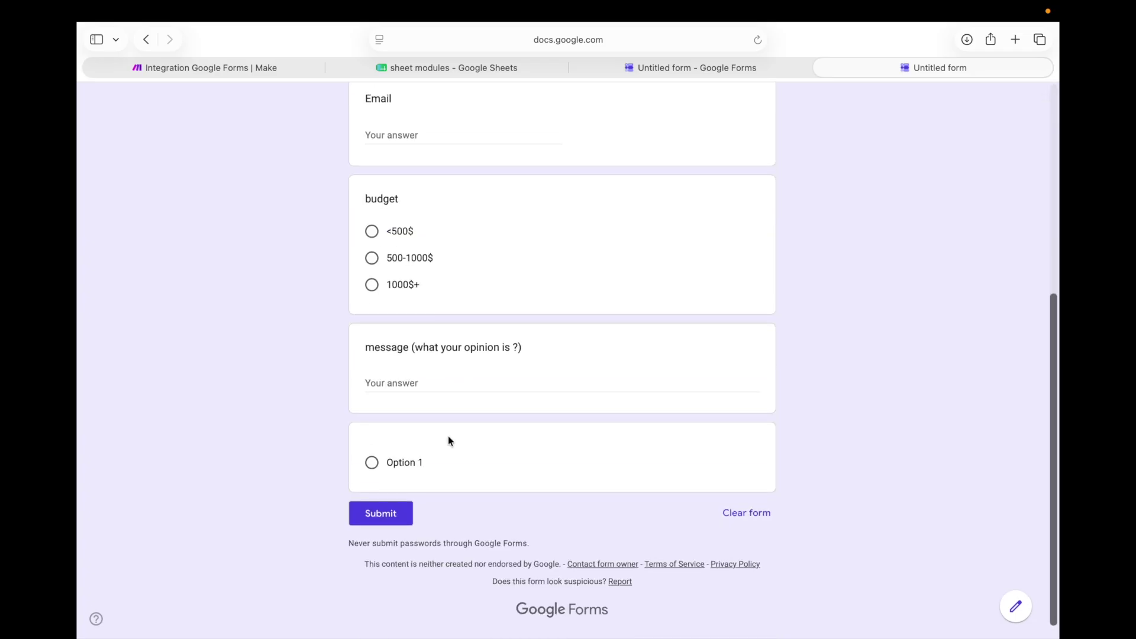
scroll(441, 258, up, 2)
click(434, 250)
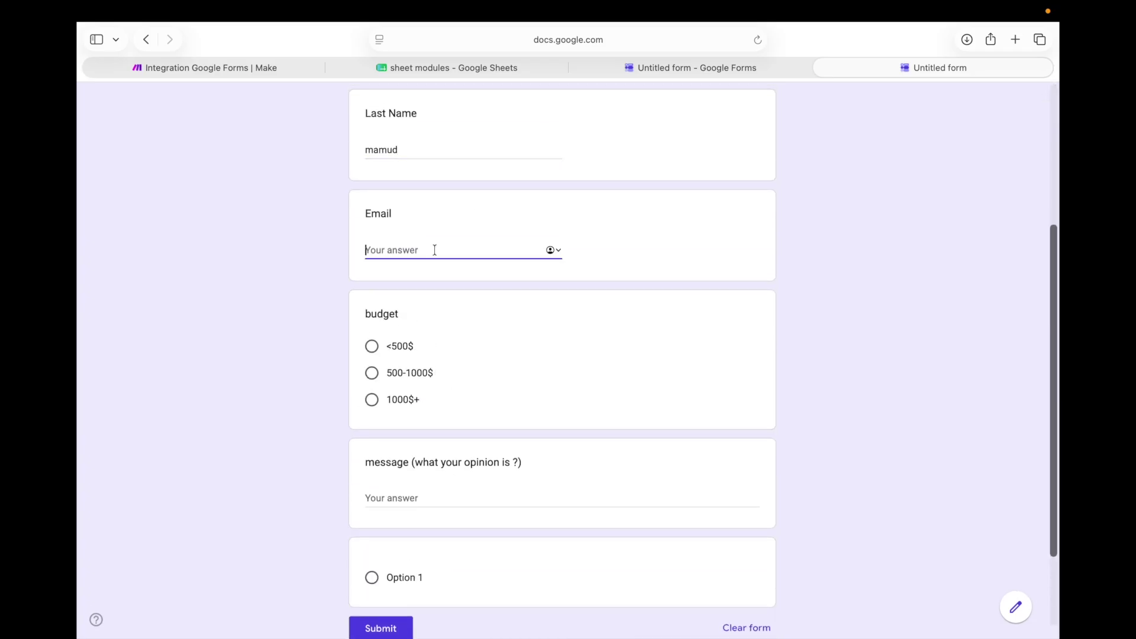
click(428, 274)
Choose the <500$ budget, enter 'good' as the message, and submit the response
scroll(428, 274, down, 3)
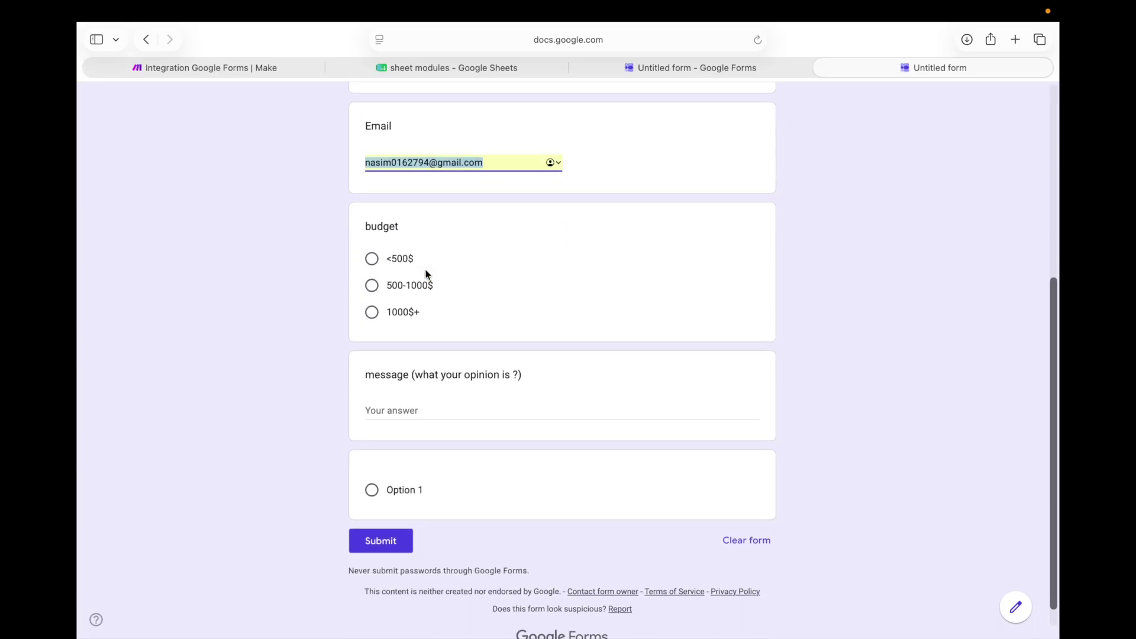
click(373, 259)
scroll(394, 265, down, 2)
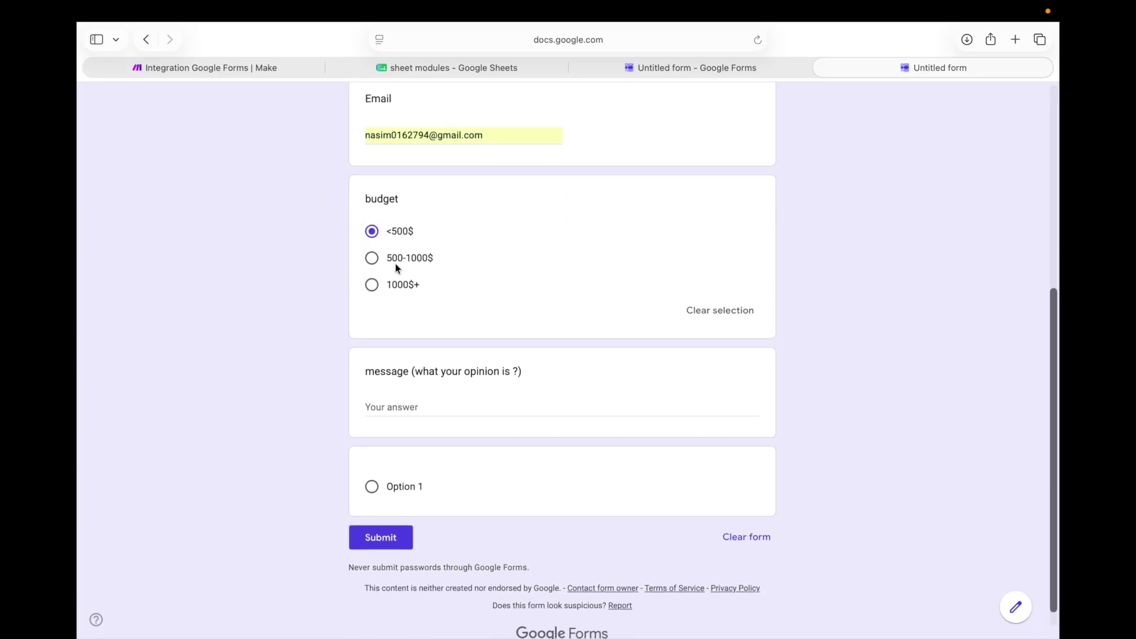
click(426, 382)
click(374, 463)
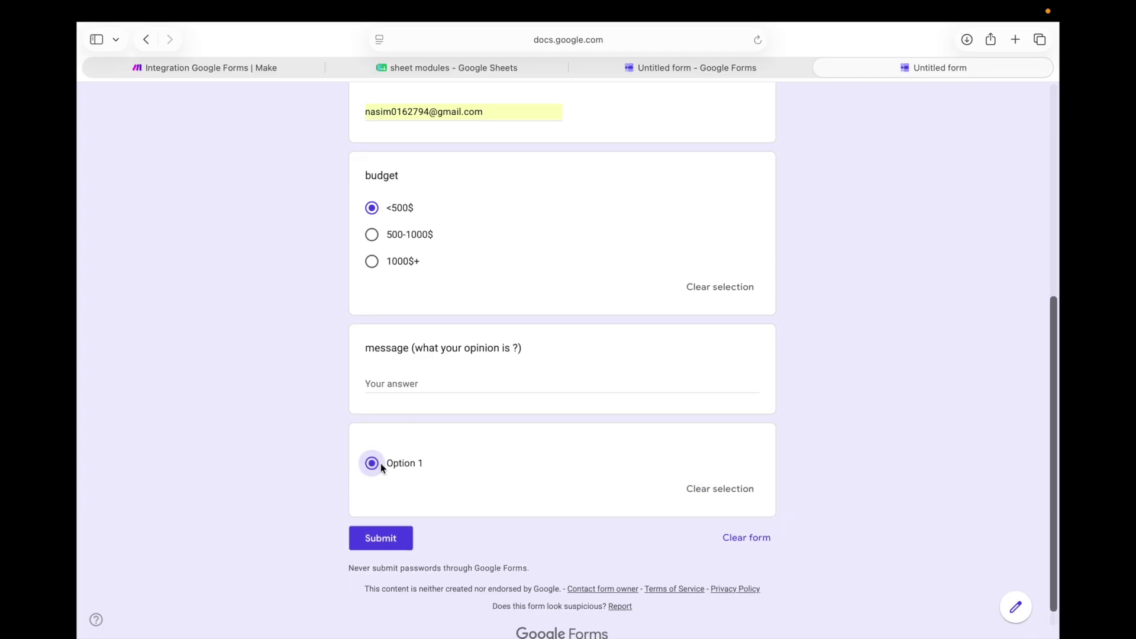
click(735, 492)
click(413, 384)
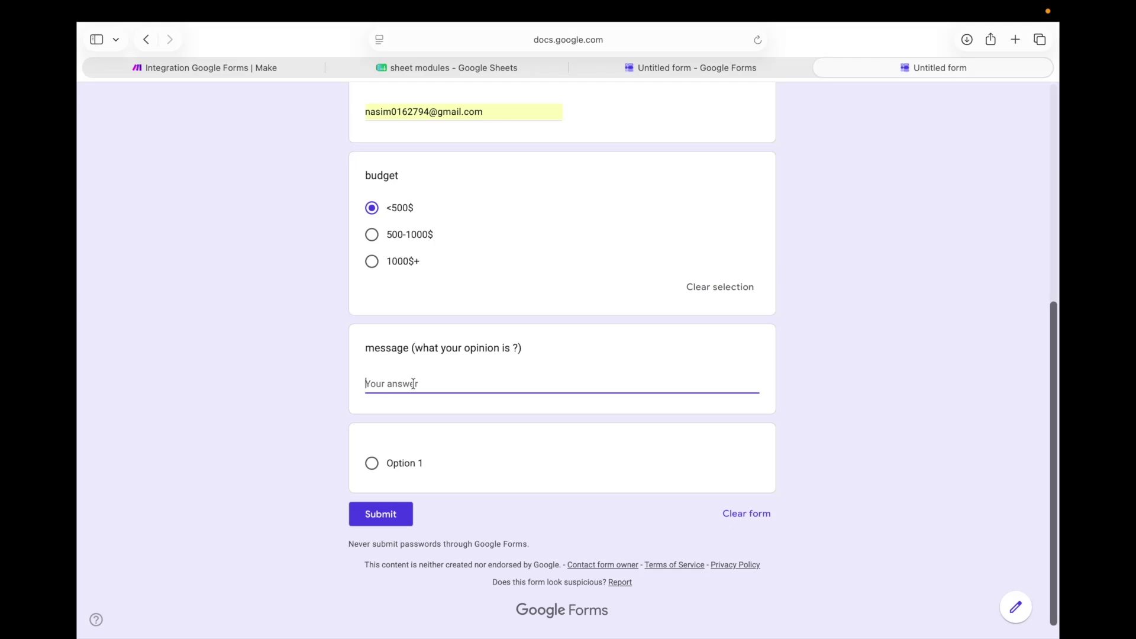
text(good)
click(380, 513)
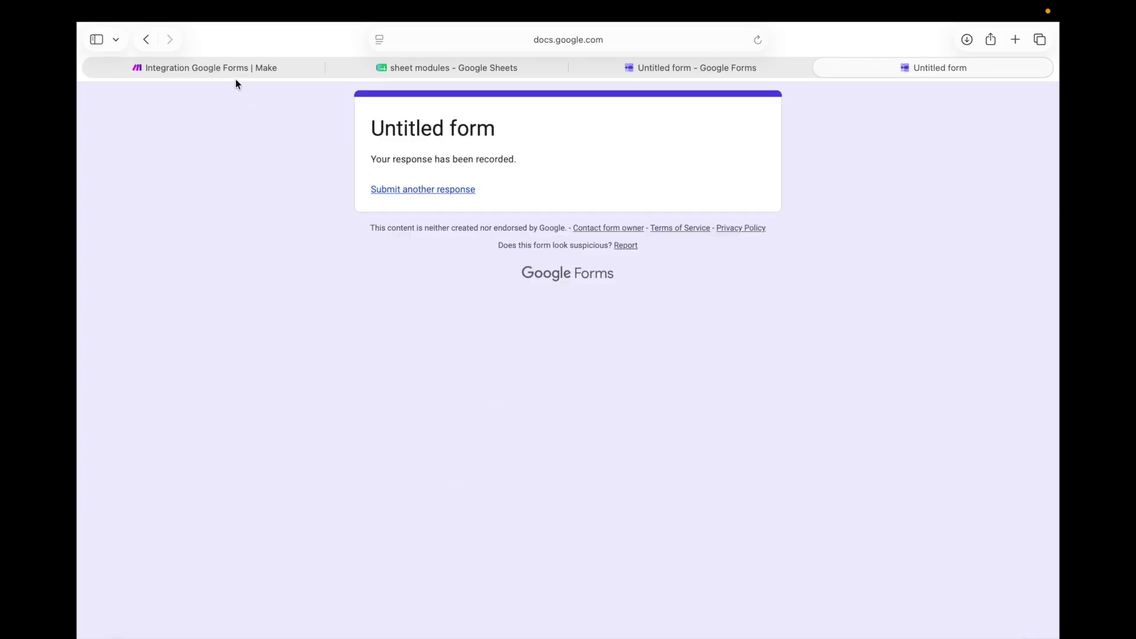
click(236, 69)
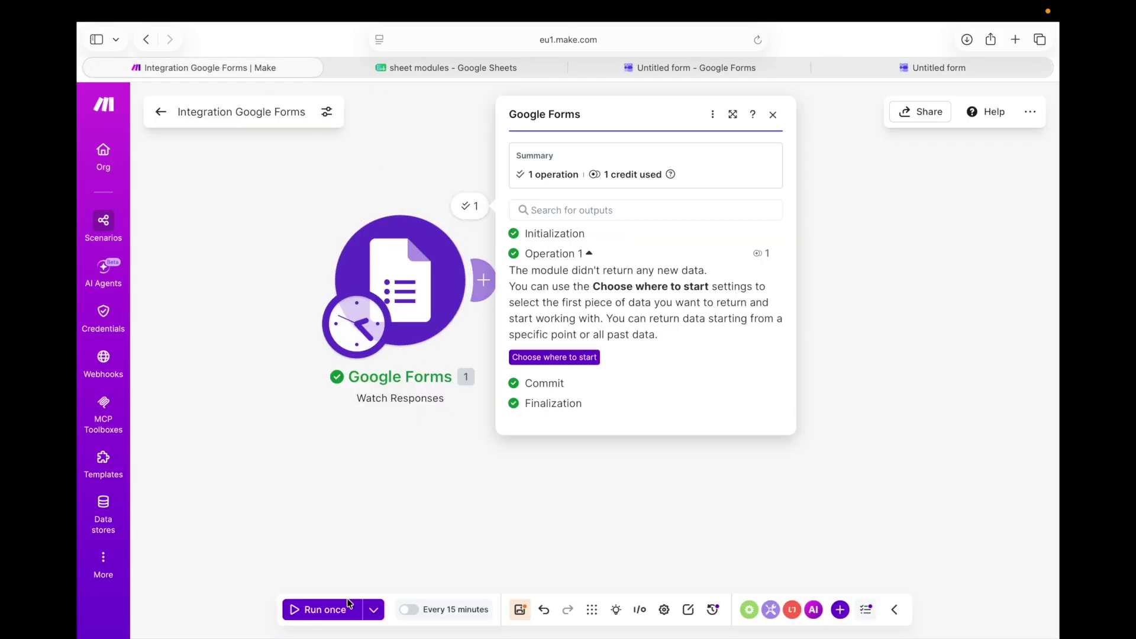
Run the scenario once and expand the output bundle's Answers to reveal the submitted Email
click(320, 611)
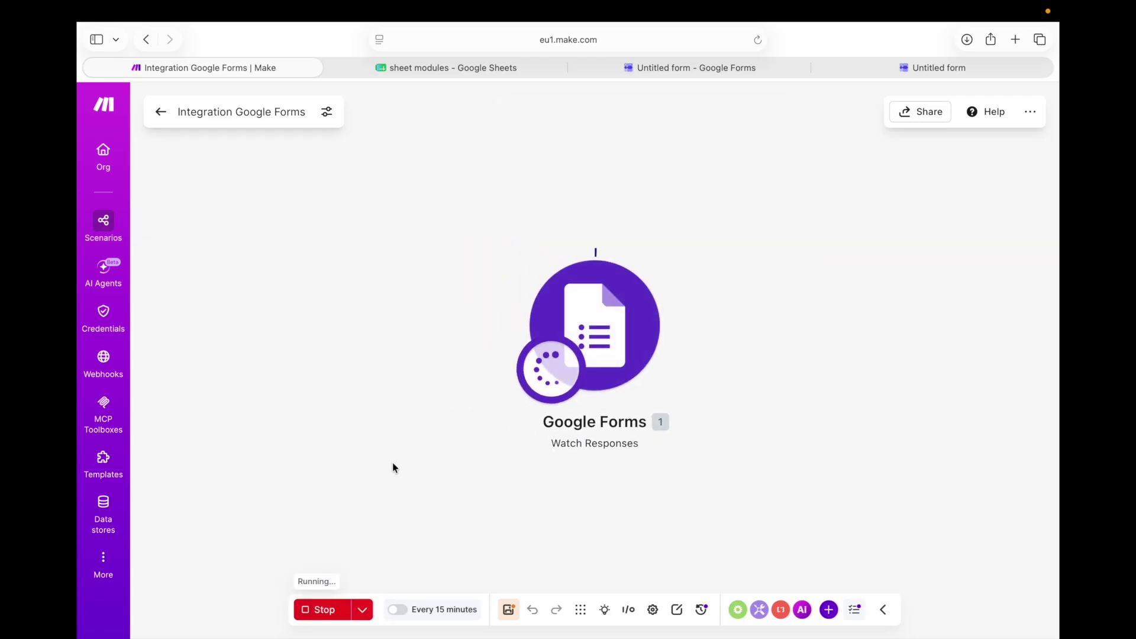
drag(635, 290, 320, 252)
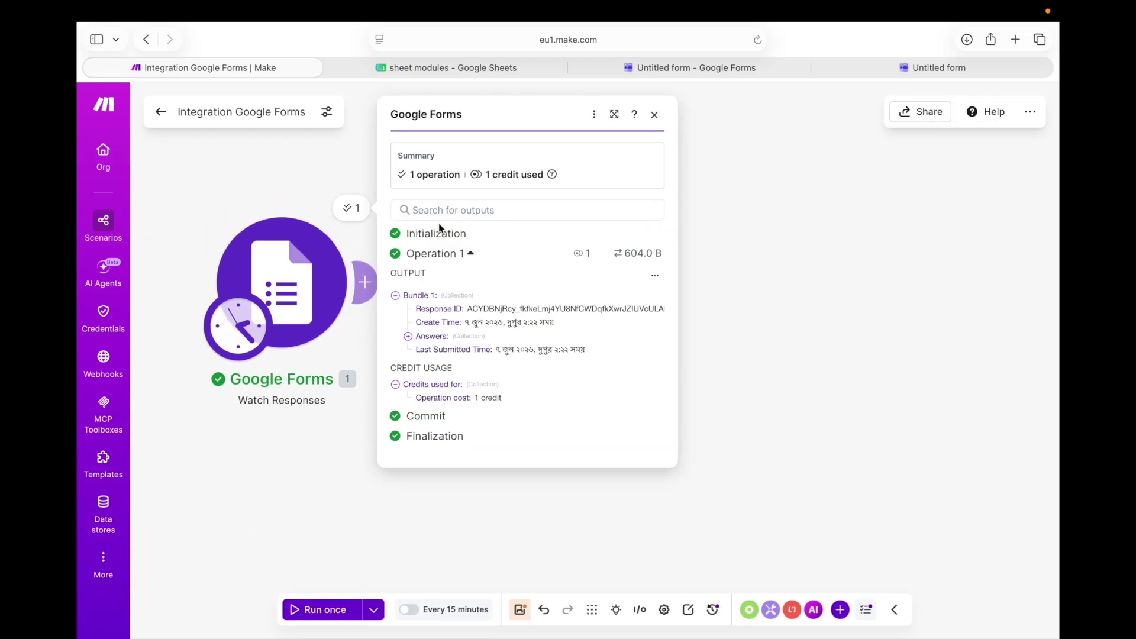
click(408, 337)
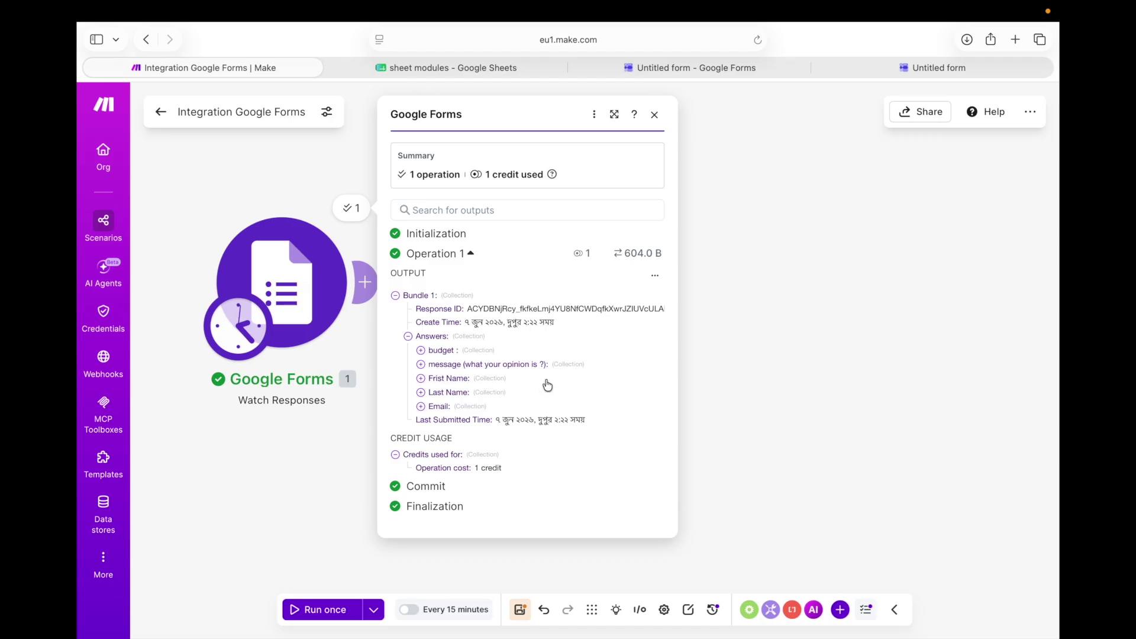
click(420, 407)
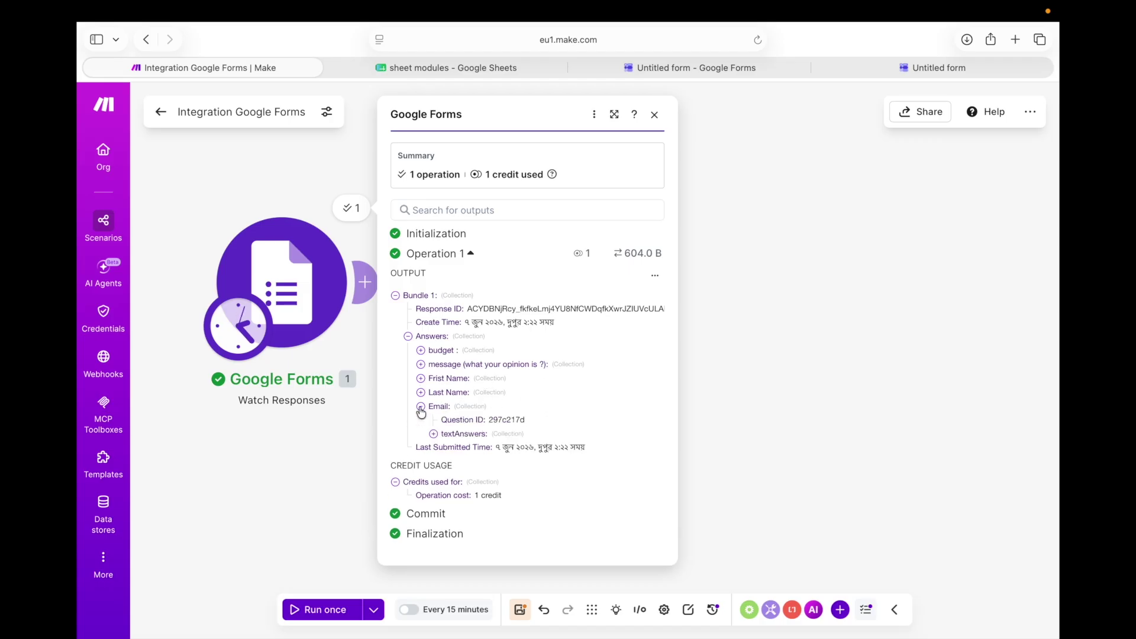
click(434, 435)
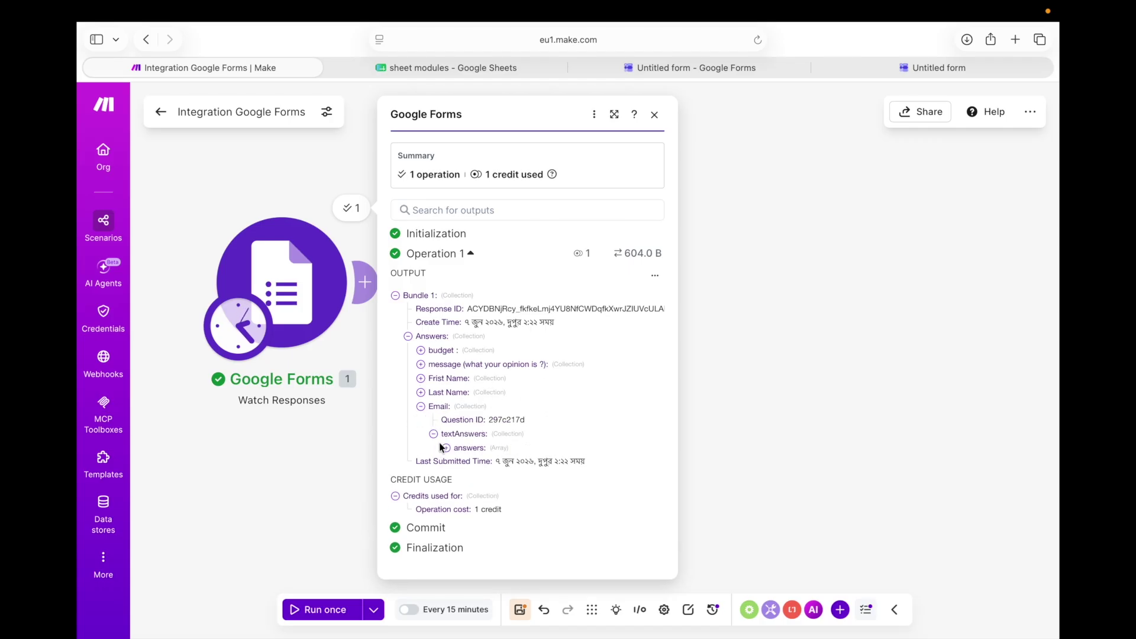
click(445, 448)
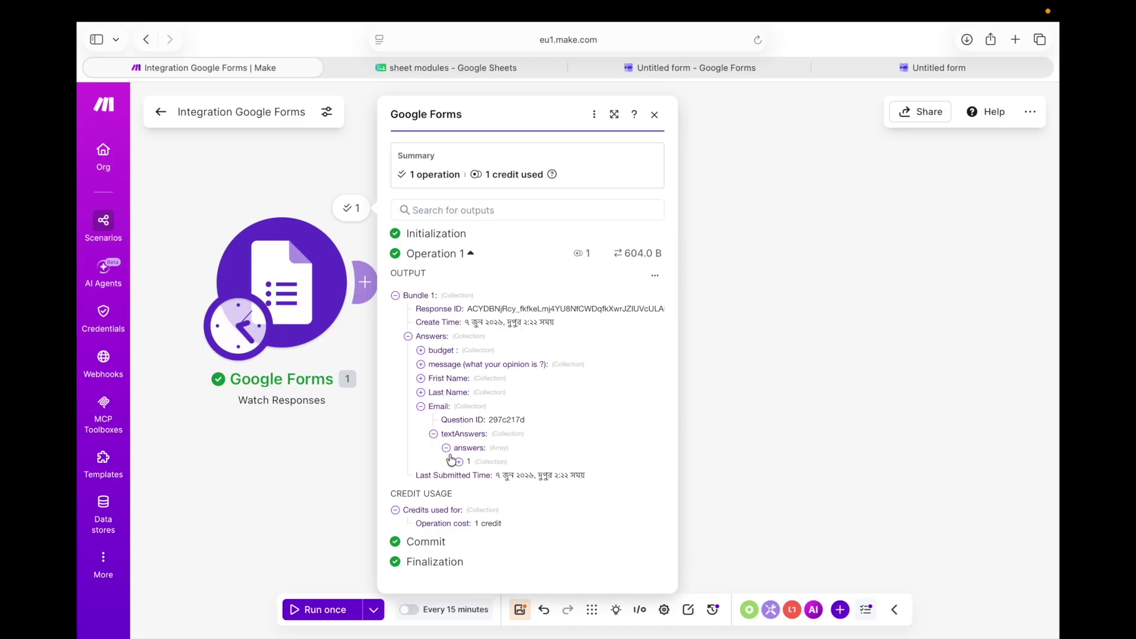
click(459, 462)
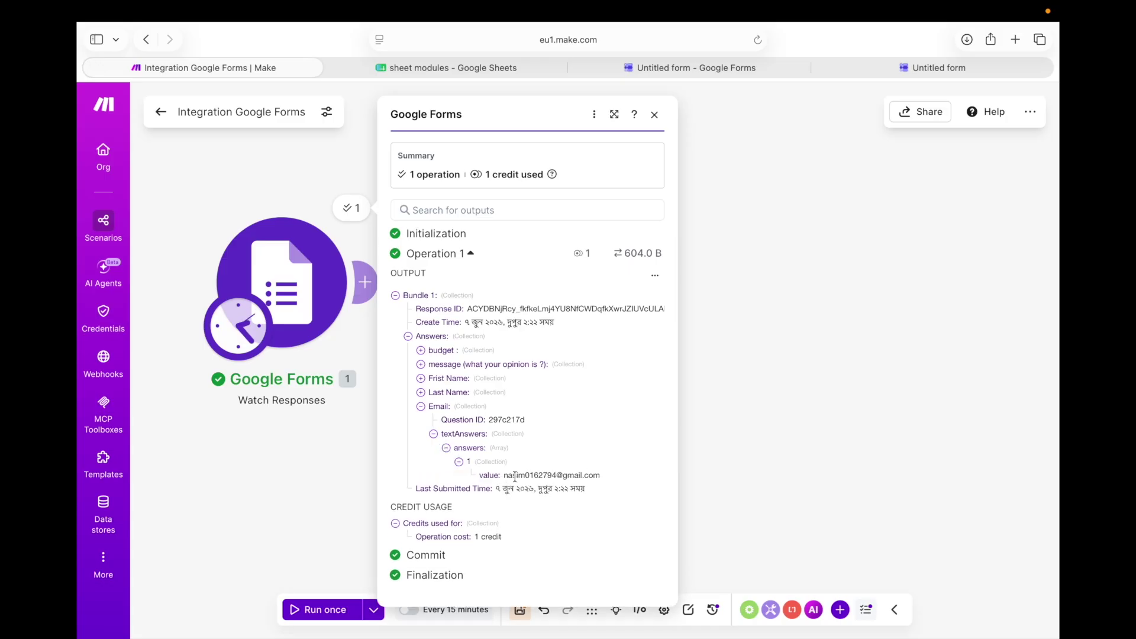
Expand the budget answer to confirm the <500$ value, then close the output panel
click(420, 351)
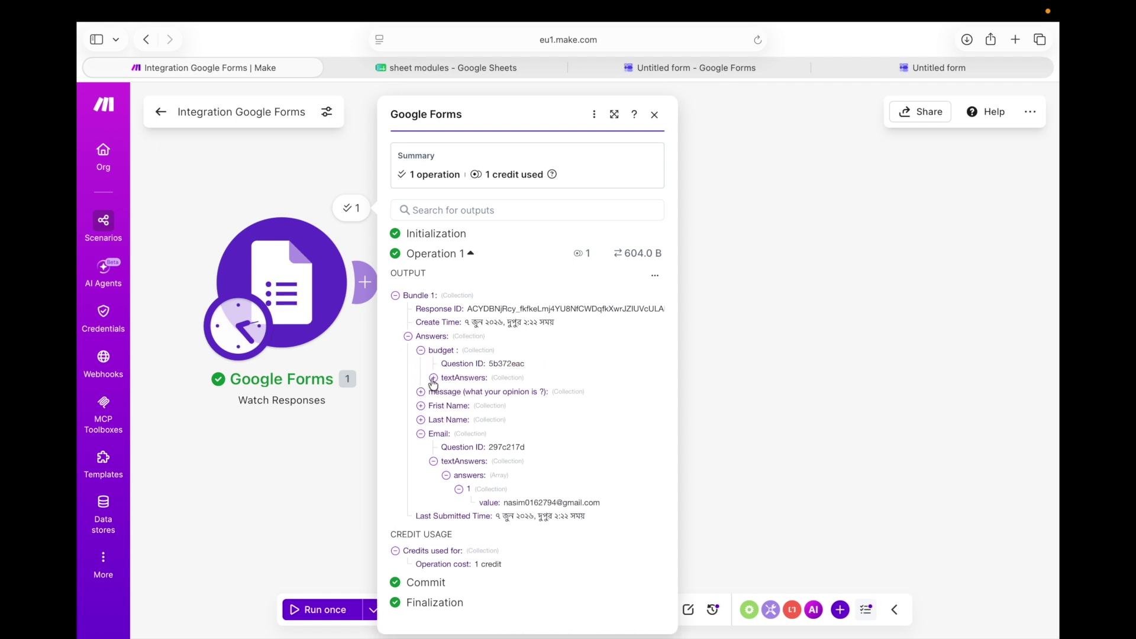
click(433, 379)
click(446, 385)
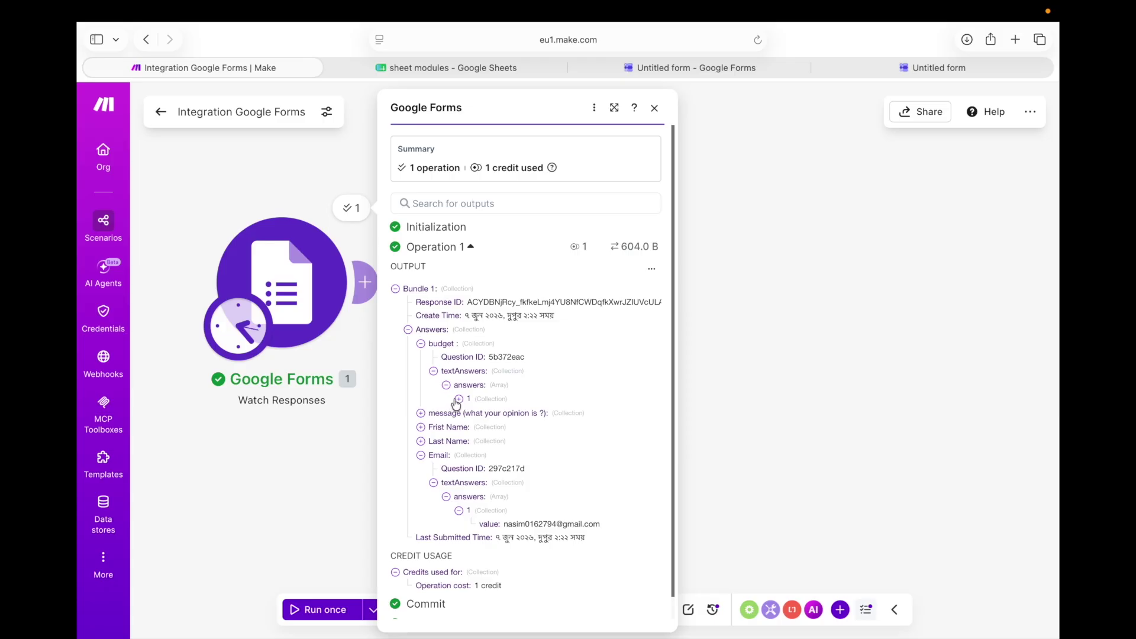
click(458, 400)
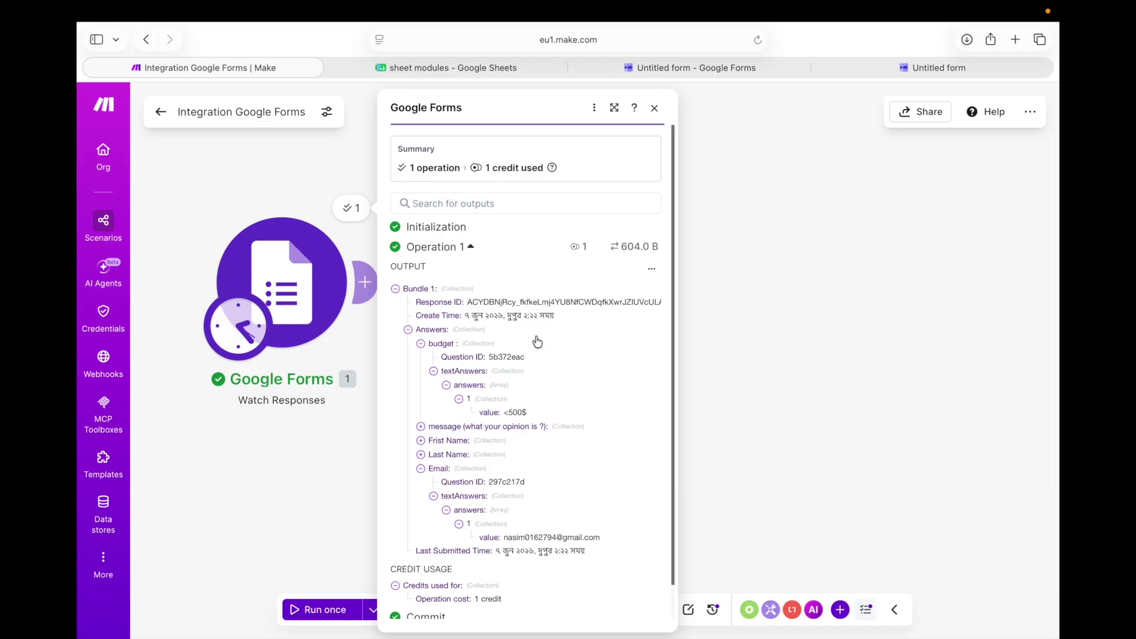
click(773, 165)
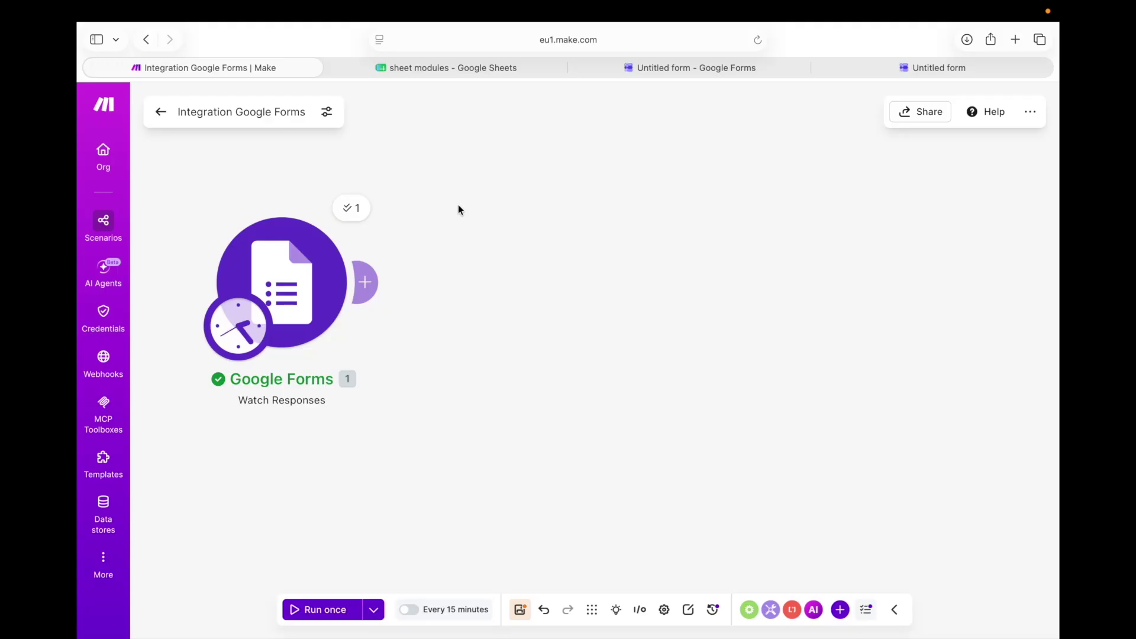
Connect a Google Sheets 'Add a Row' action after the Google Forms trigger and view its search method options
click(364, 282)
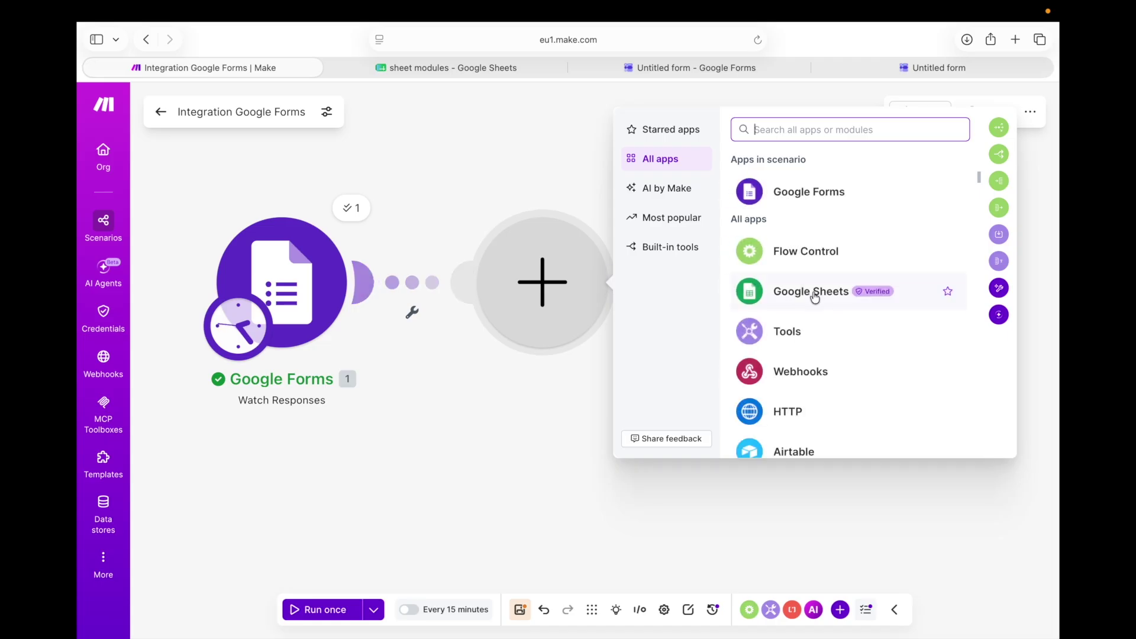
click(816, 292)
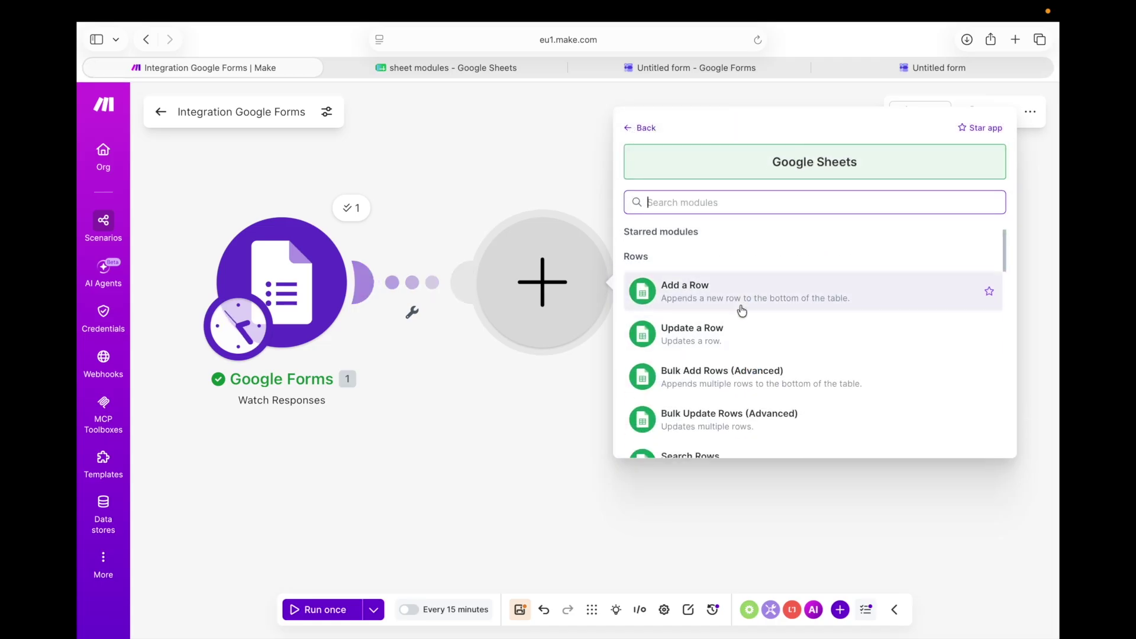
click(736, 302)
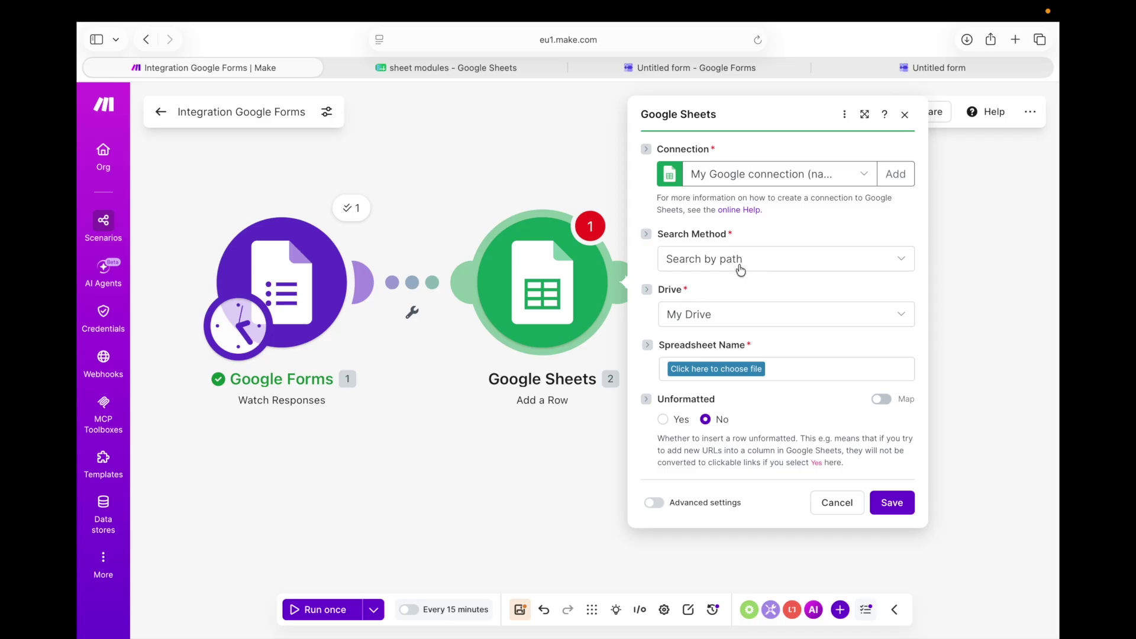
click(802, 260)
click(803, 261)
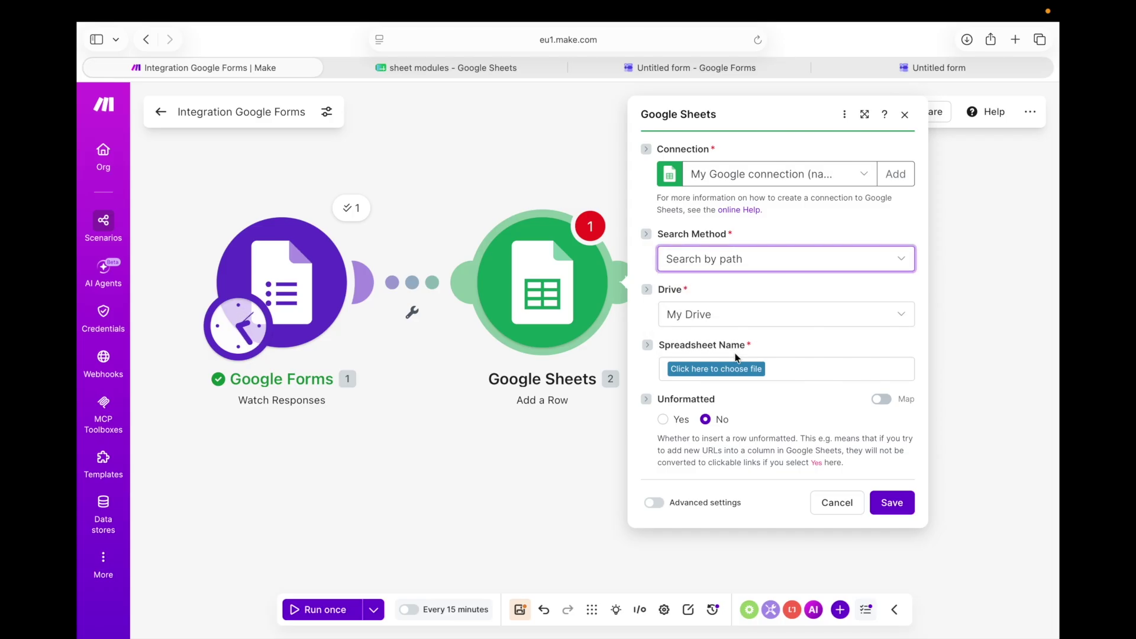
click(761, 262)
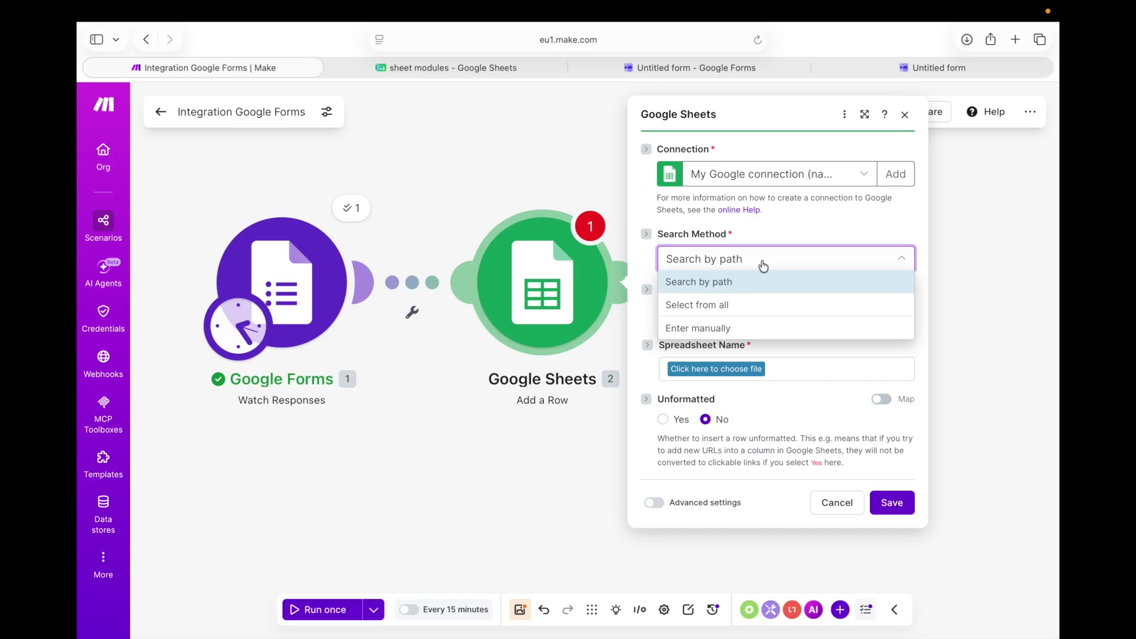
Set Search Method to 'Select from all' and start adding a new Google connection
click(758, 304)
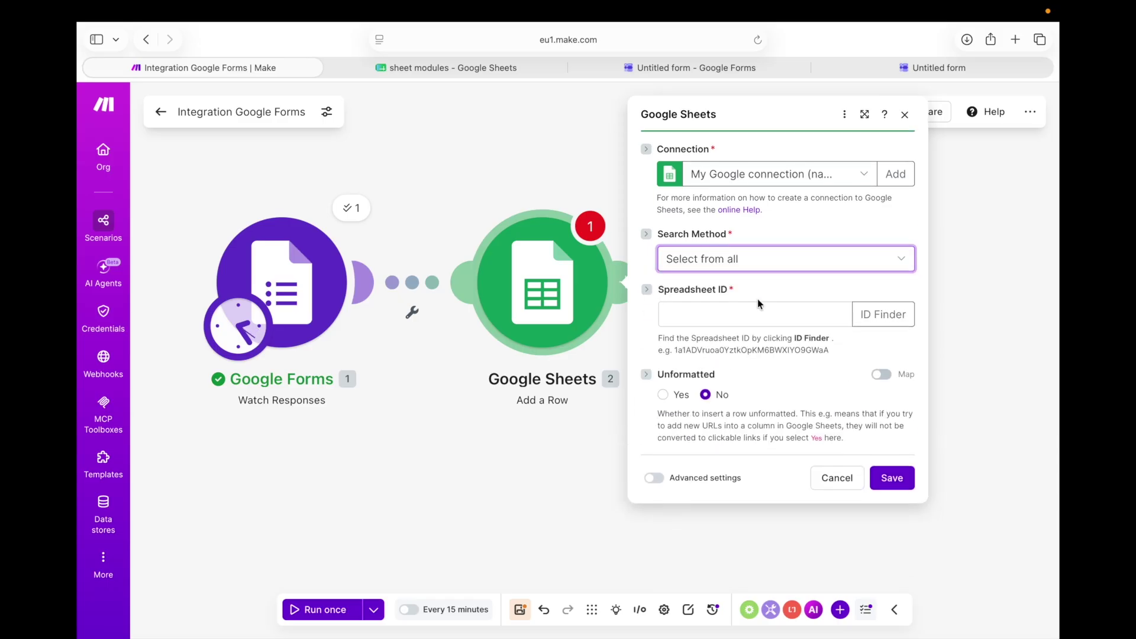
click(688, 311)
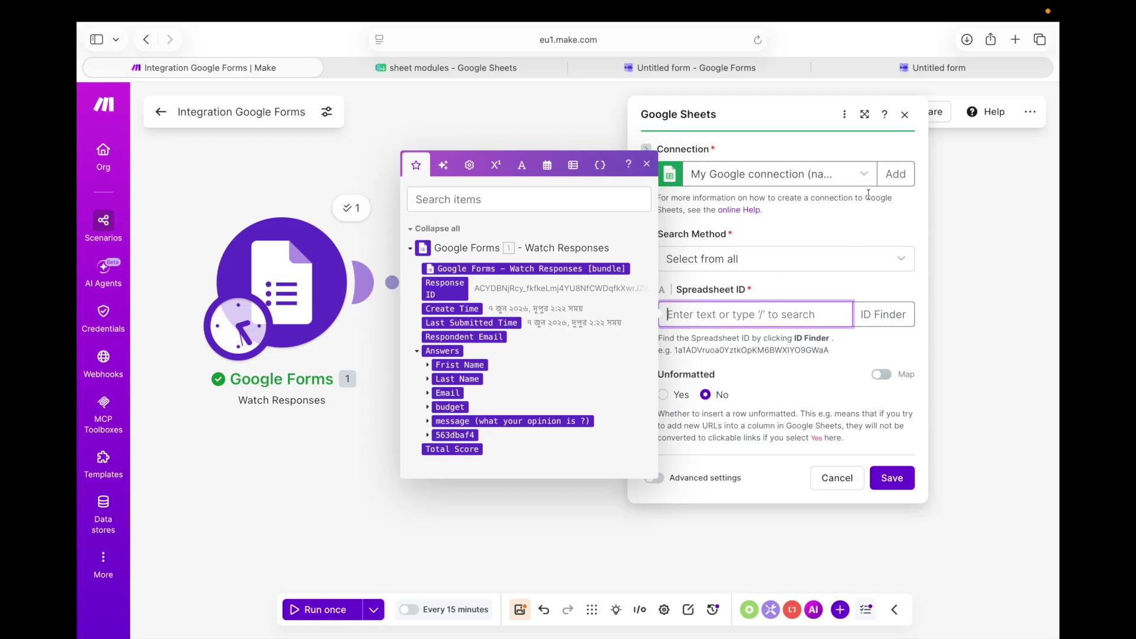
click(864, 175)
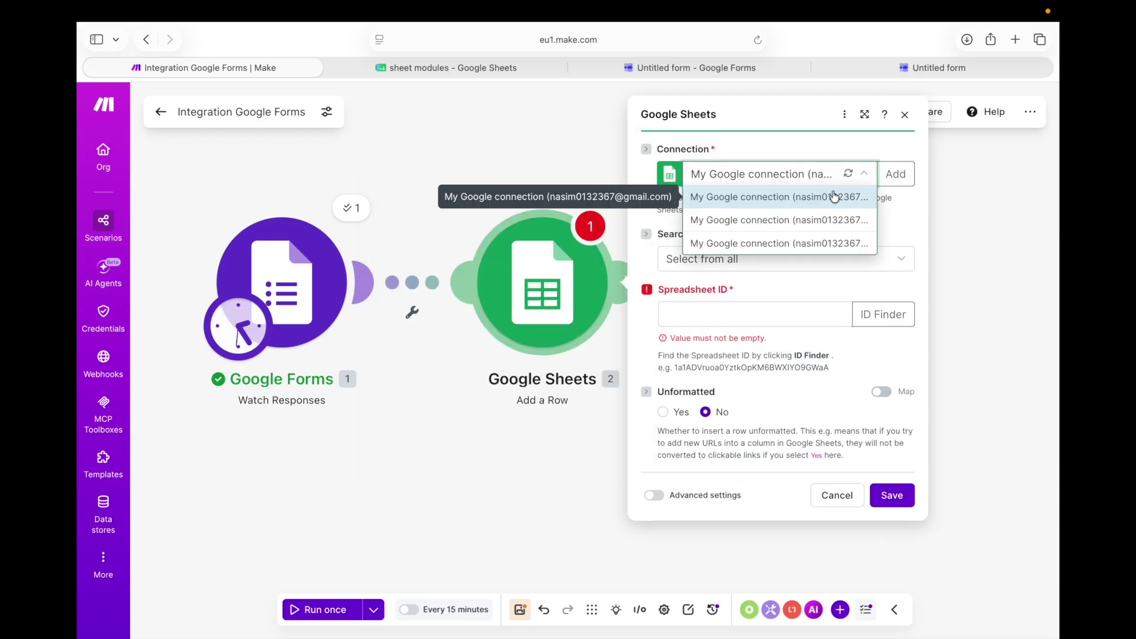
click(895, 173)
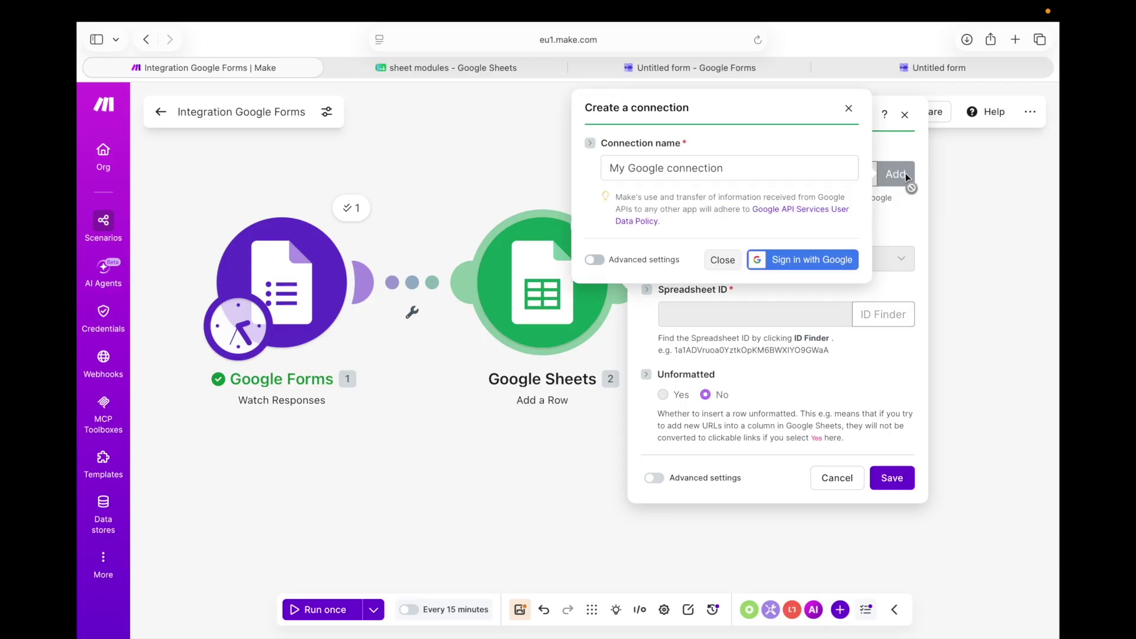
Sign in with Google, pick the account, and grant Make access to create the connection
click(778, 264)
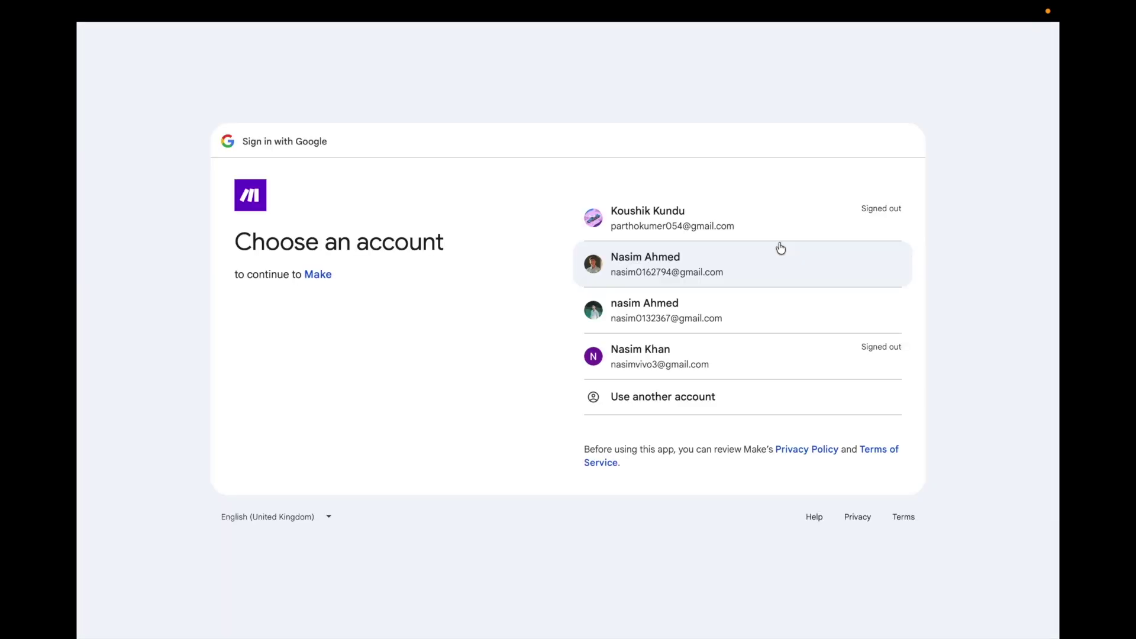
click(744, 305)
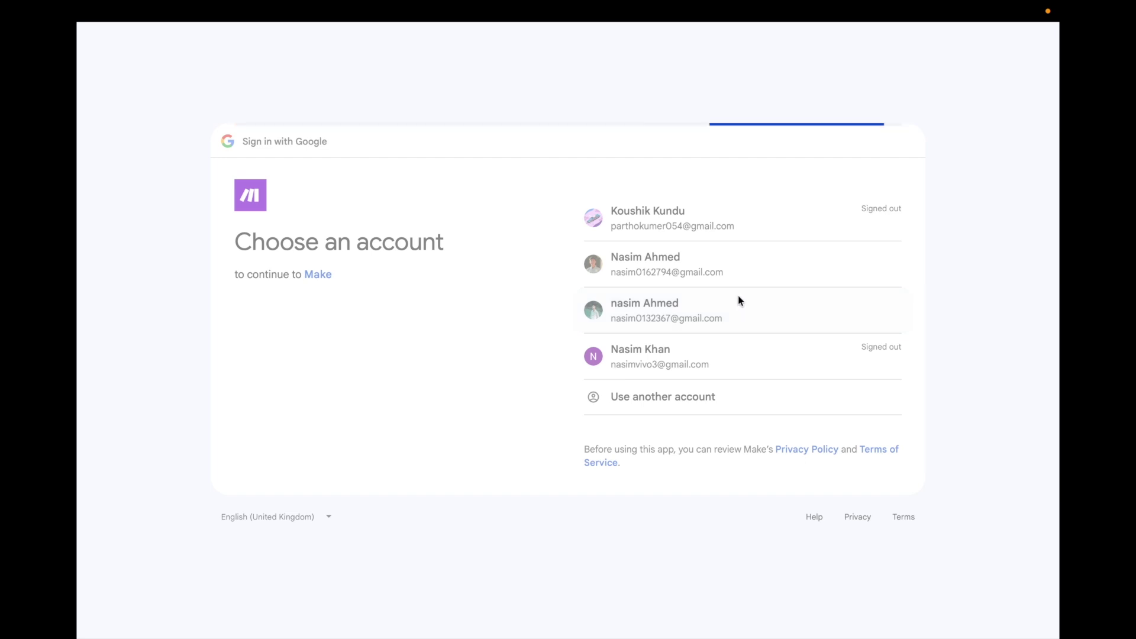
click(806, 407)
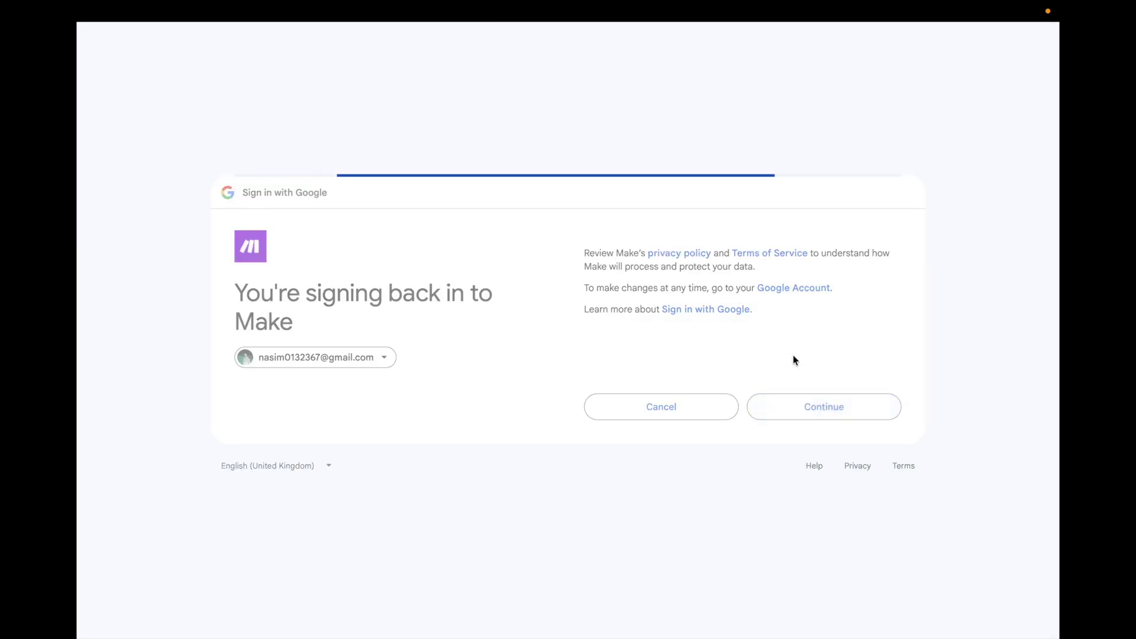
click(817, 441)
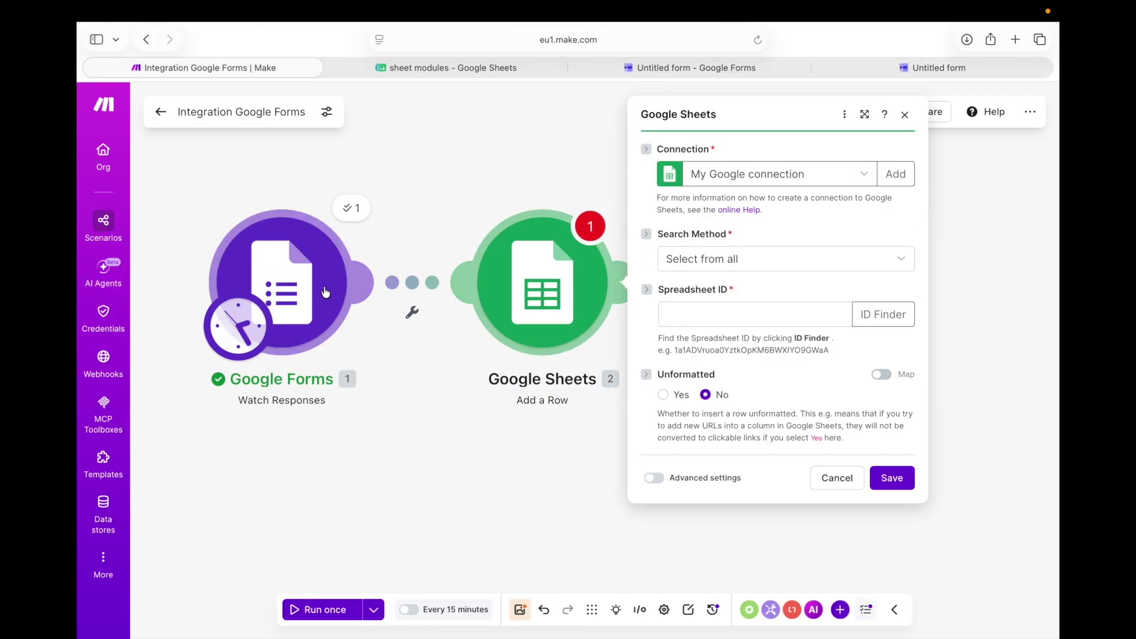
Keep 'My Google connection' selected on Add a Row and move to the Spreadsheet ID field
click(858, 178)
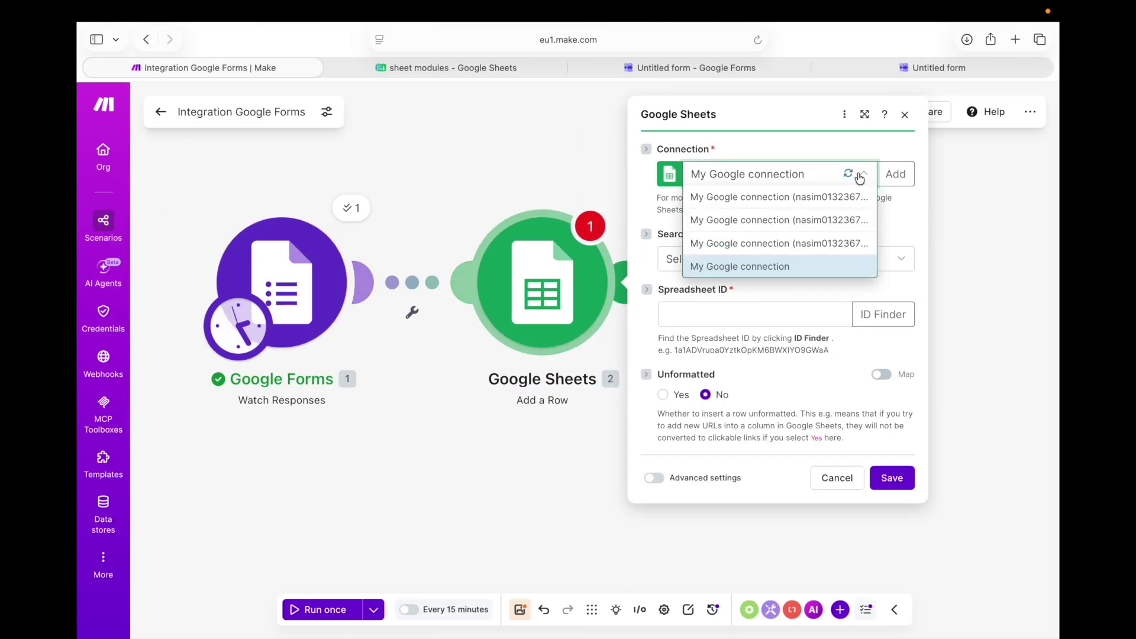
click(860, 175)
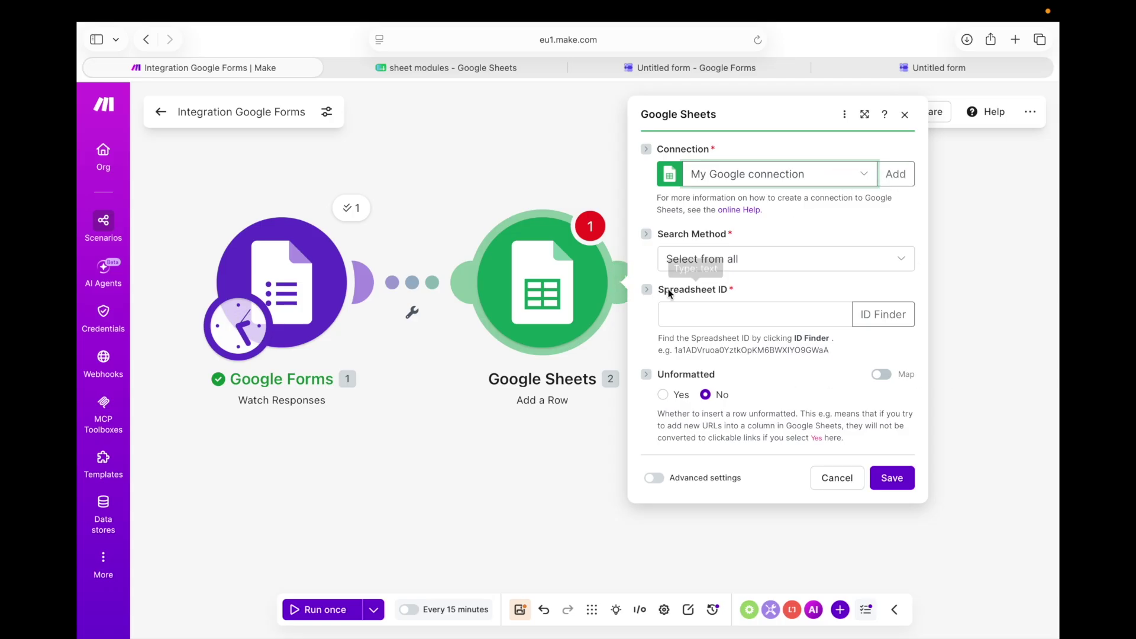
click(733, 320)
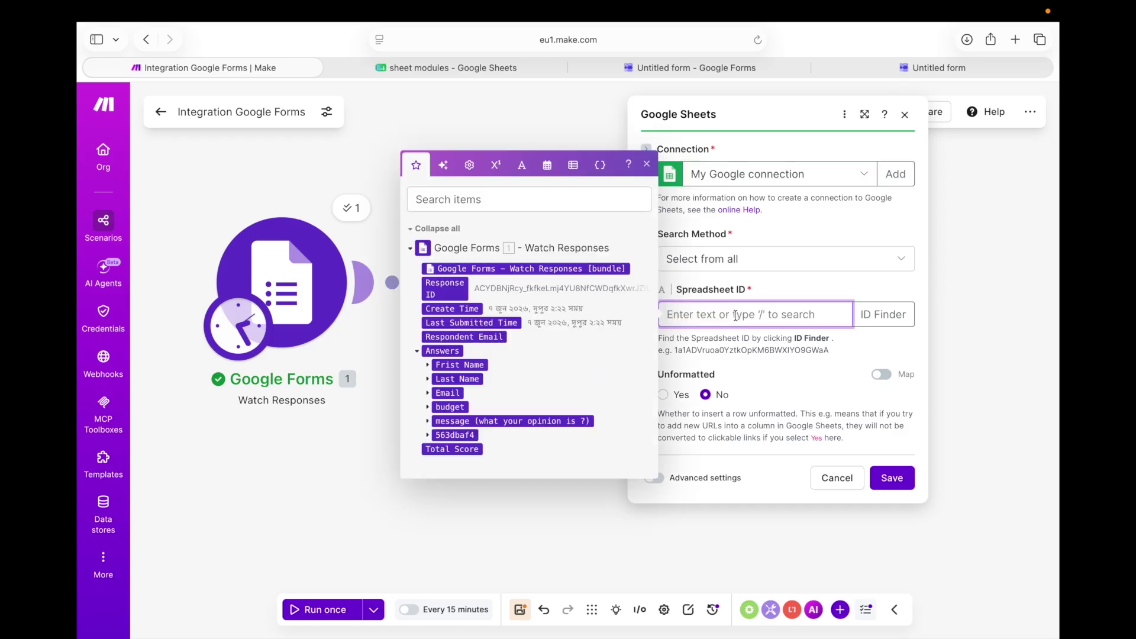
Copy the 'sheet modules' spreadsheet ID from its address and ready Make's Spreadsheet ID field for pasting
click(478, 67)
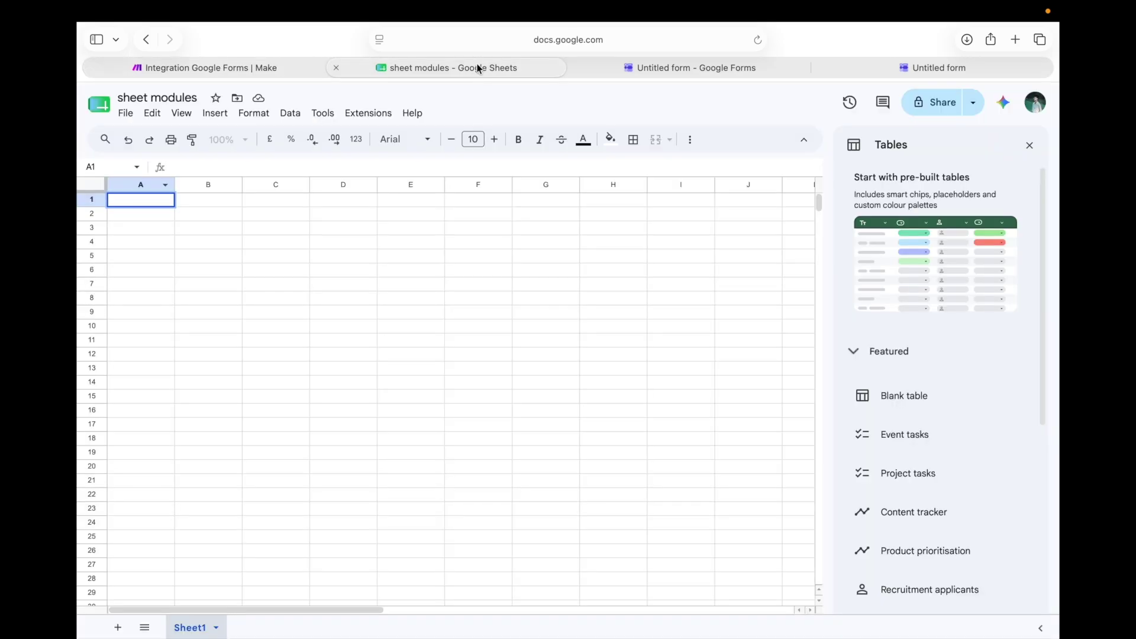
click(534, 39)
click(551, 39)
drag(551, 40, 667, 37)
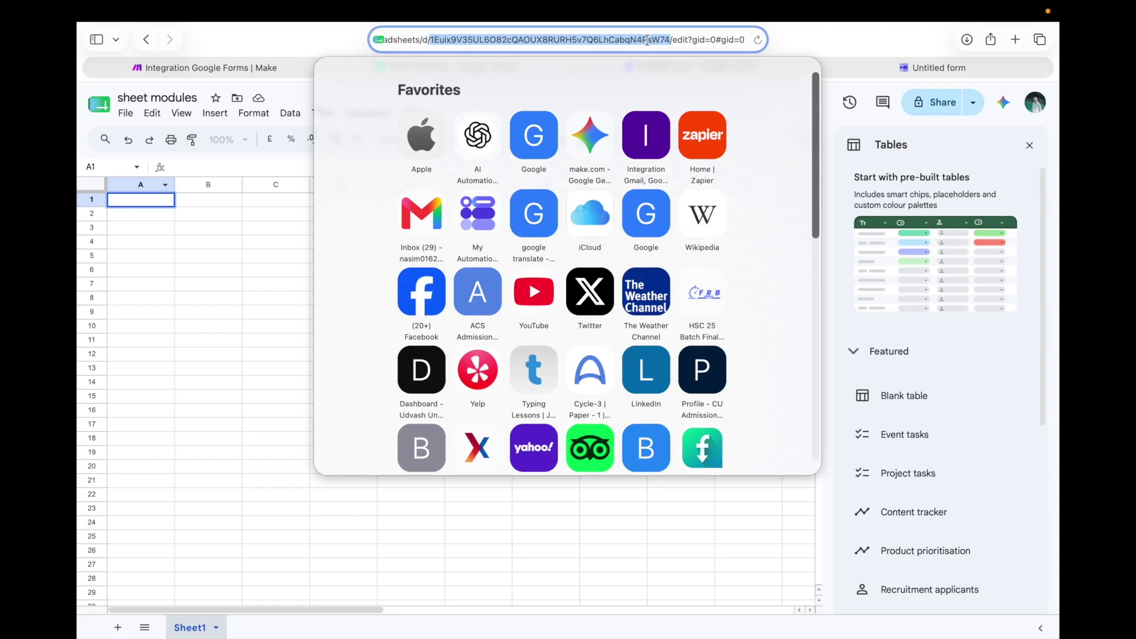
right_click(645, 37)
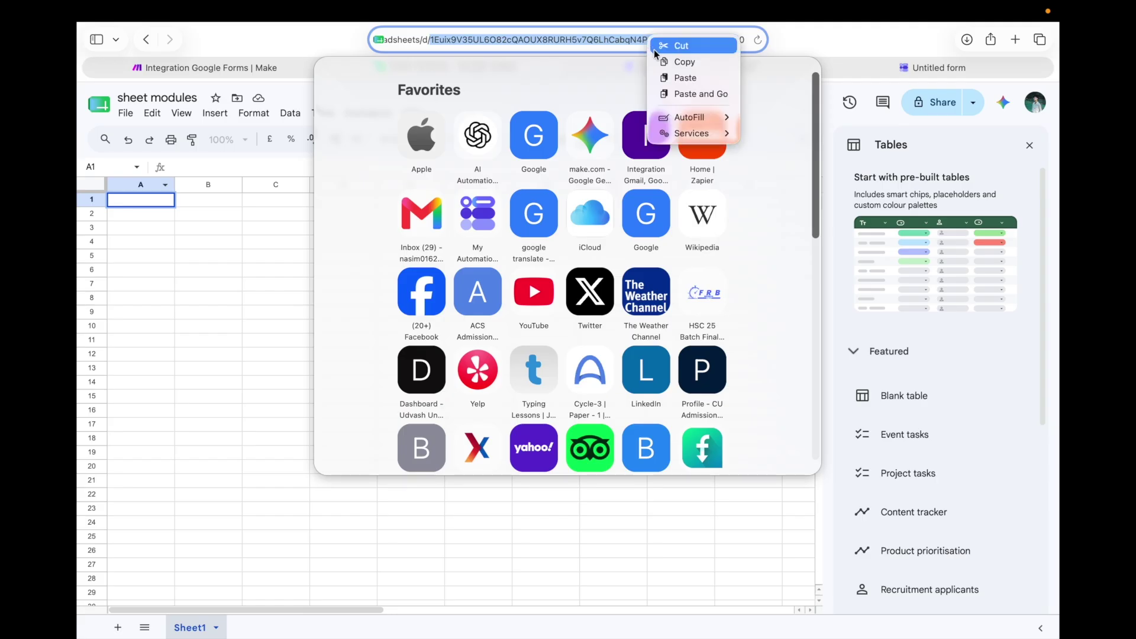
click(662, 60)
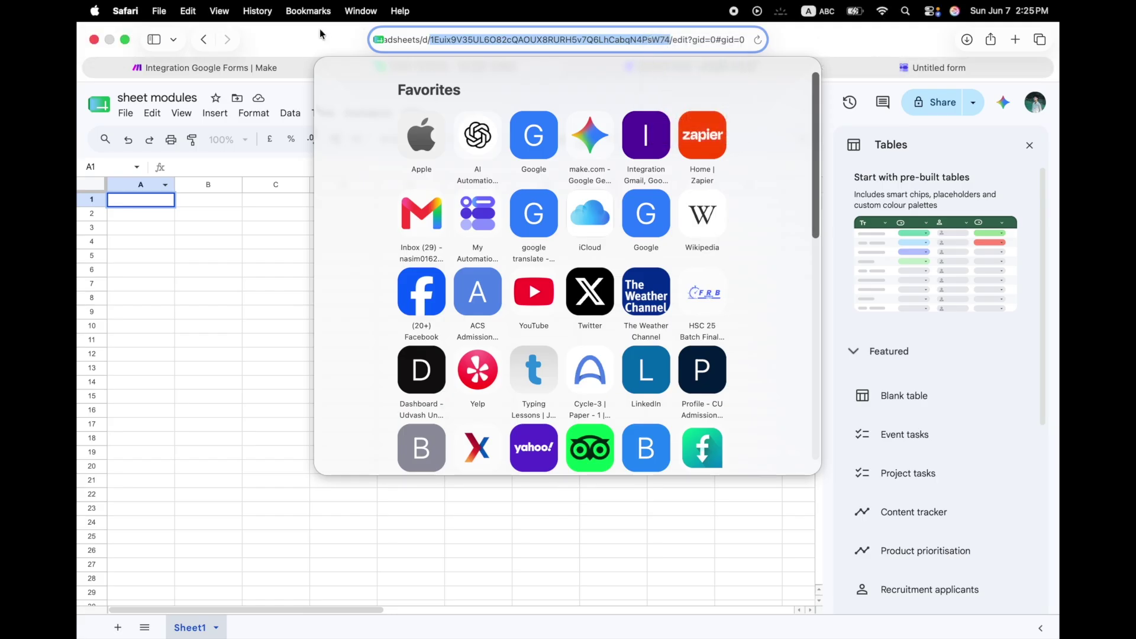
click(230, 64)
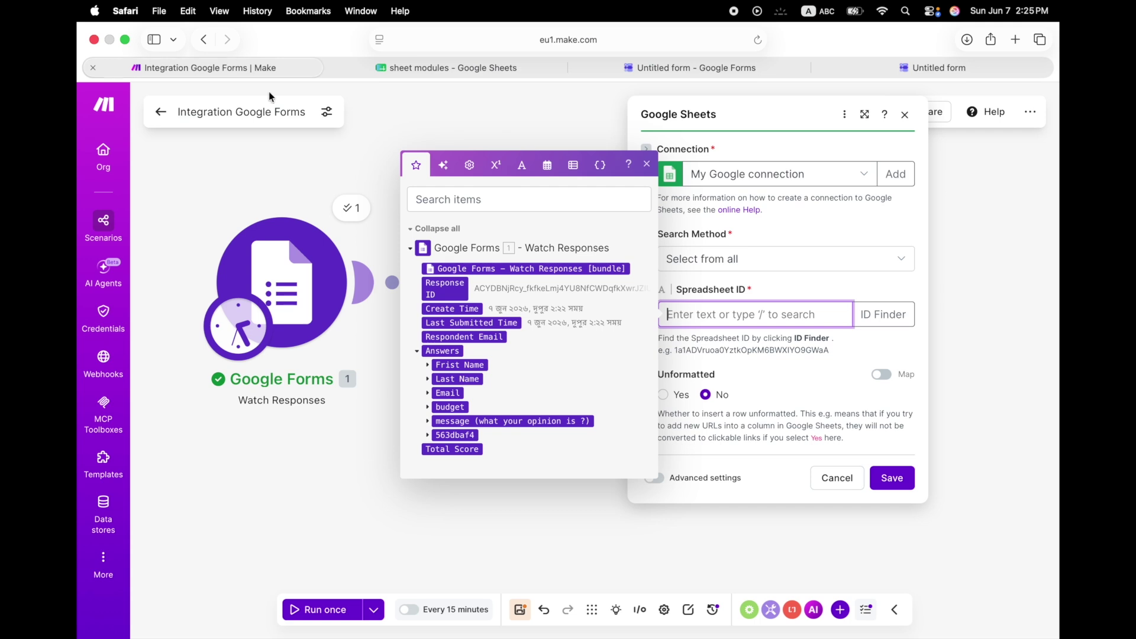
right_click(697, 319)
Paste the copied spreadsheet ID into Add a Row's Spreadsheet ID field and check its sheet list
click(719, 357)
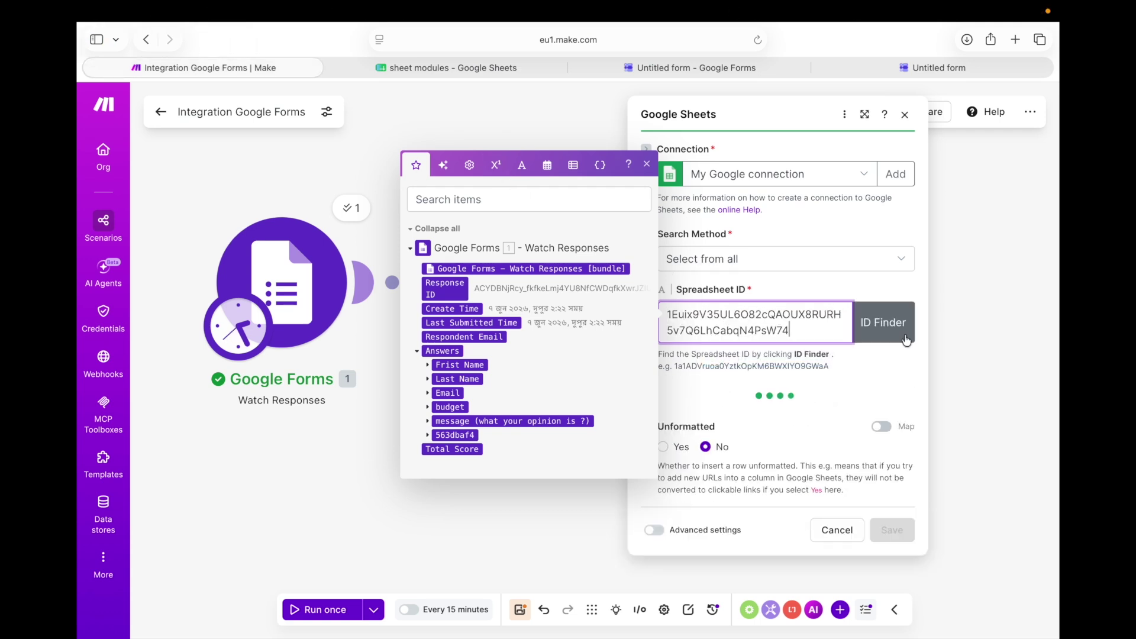
click(646, 164)
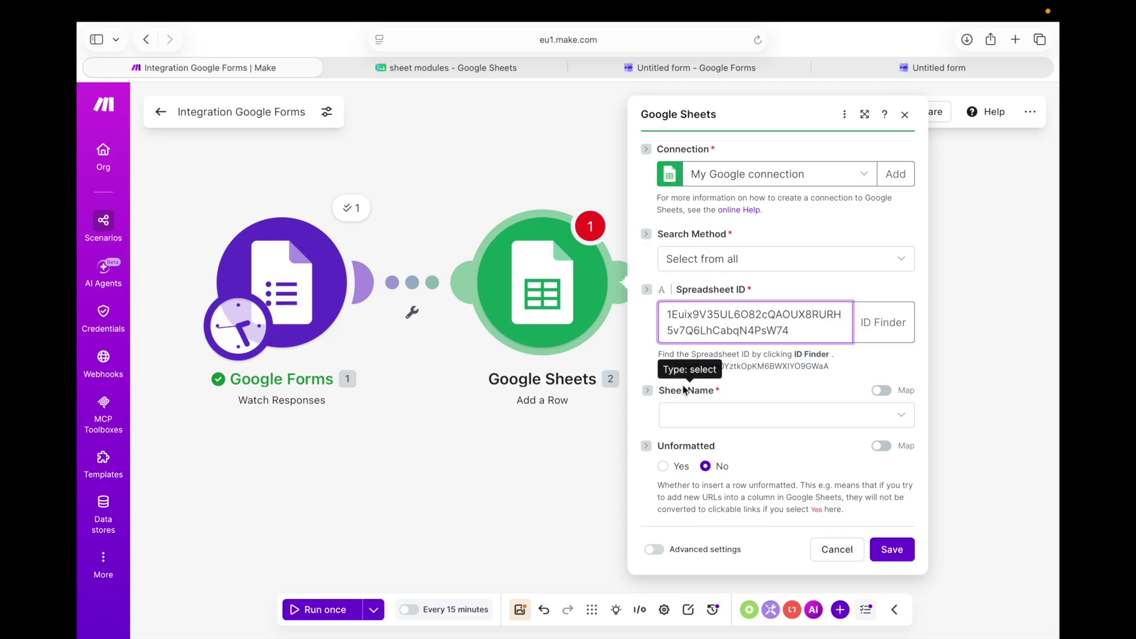
click(705, 409)
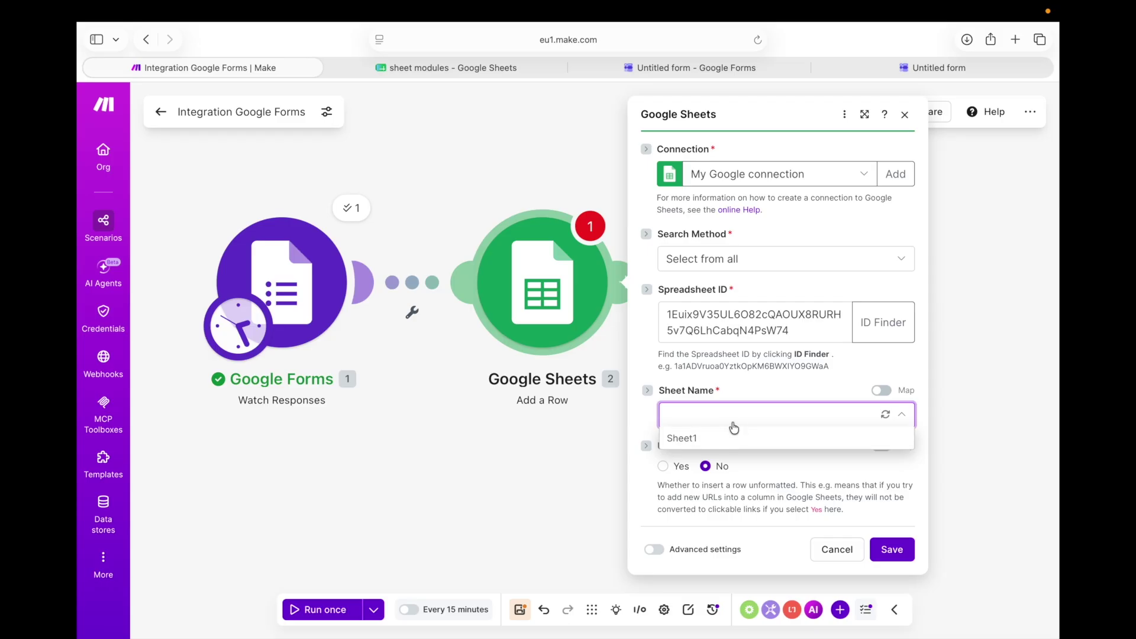
click(442, 74)
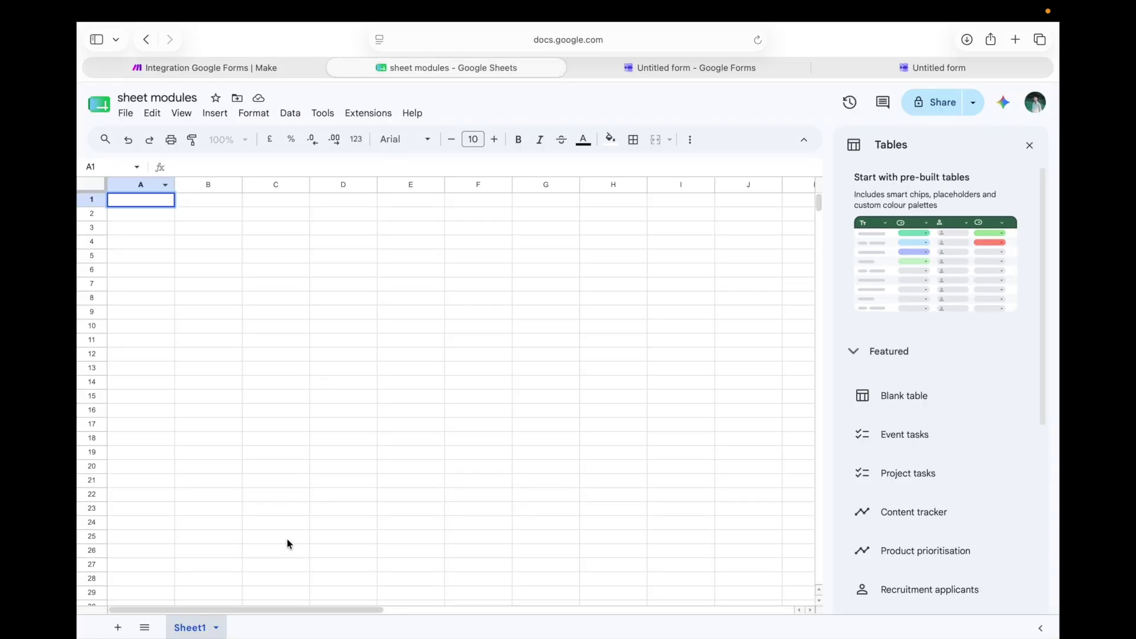
Confirm the sheet is named Sheet1 and select Sheet1 as Add a Row's target sheet
click(212, 631)
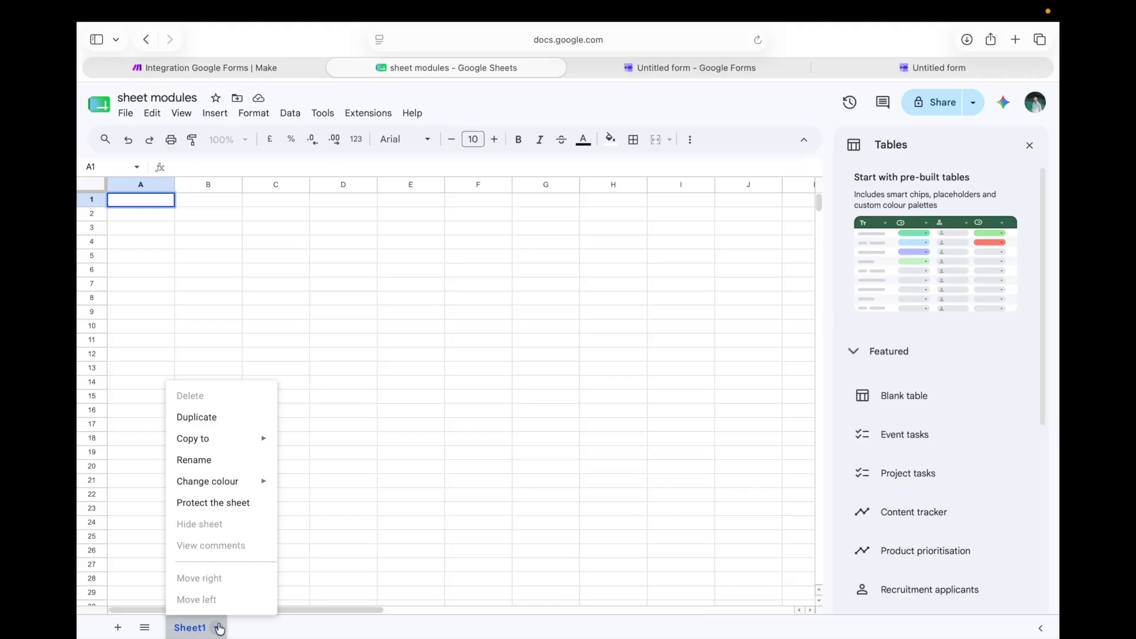
click(201, 633)
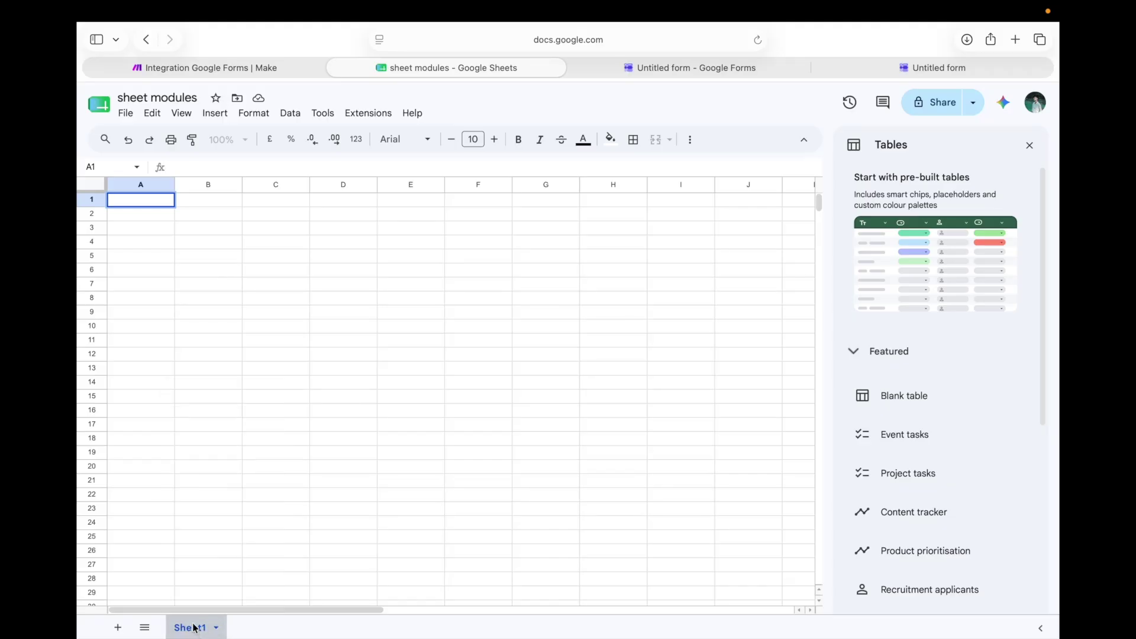
click(243, 73)
click(723, 438)
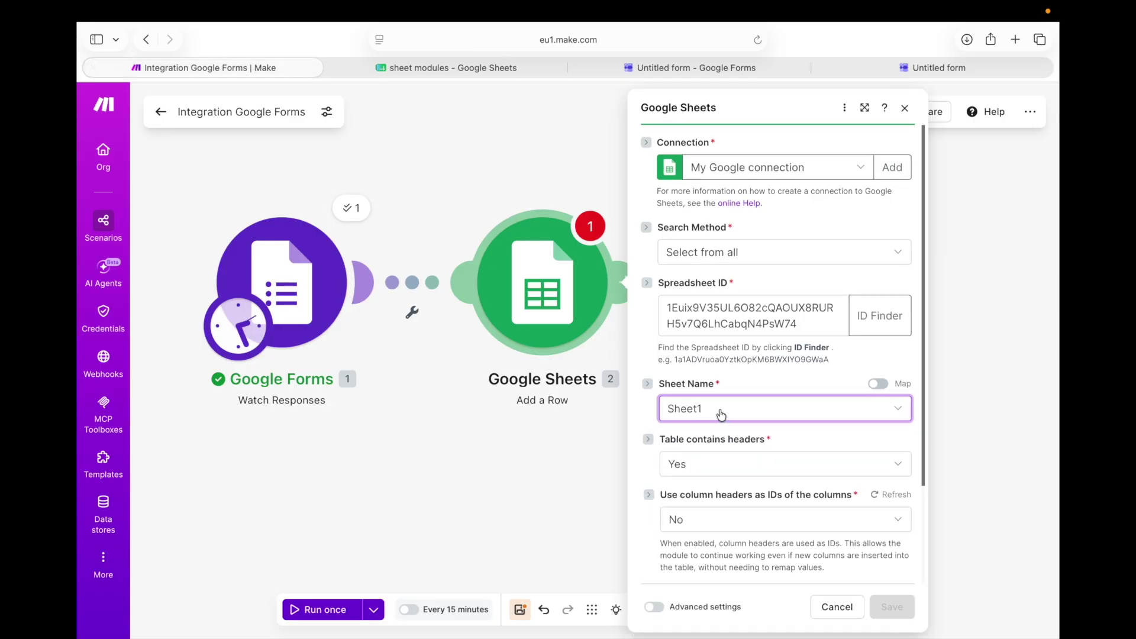
scroll(722, 416, down, 3)
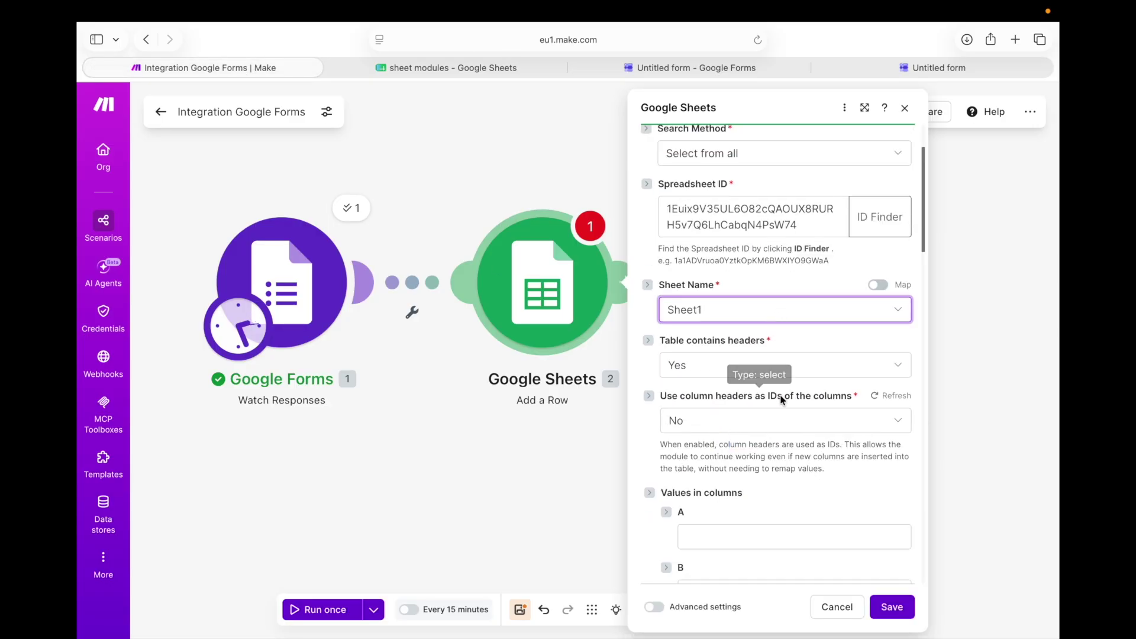
scroll(780, 397, down, 3)
scroll(743, 392, down, 7)
scroll(708, 283, up, 15)
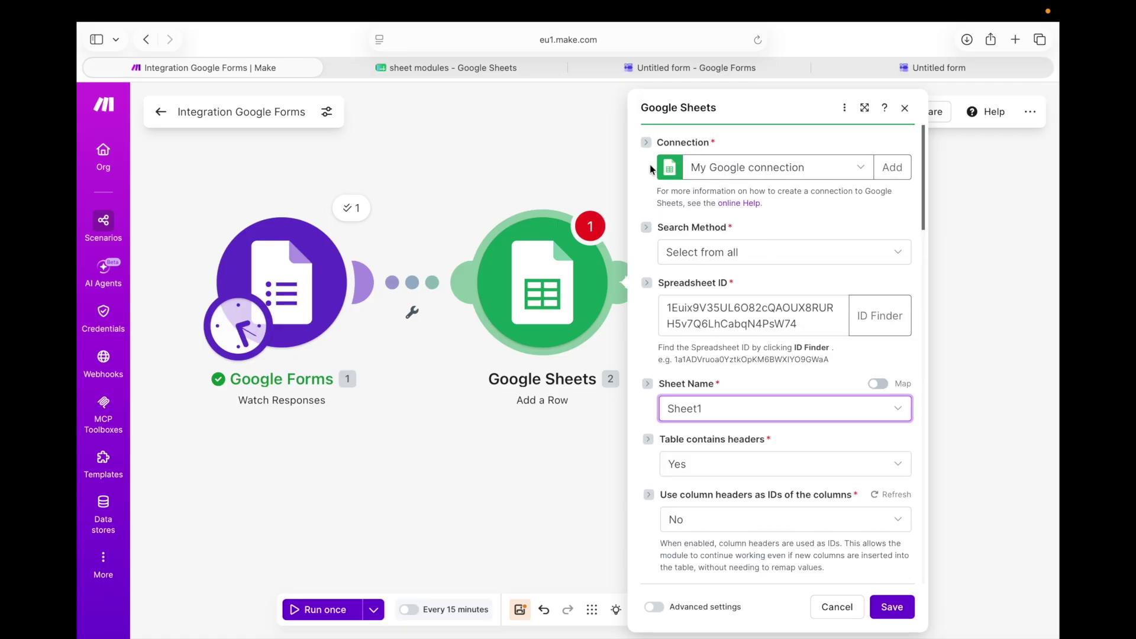
In the sheet modules spreadsheet, move across the first-row cells of Sheet1
click(442, 70)
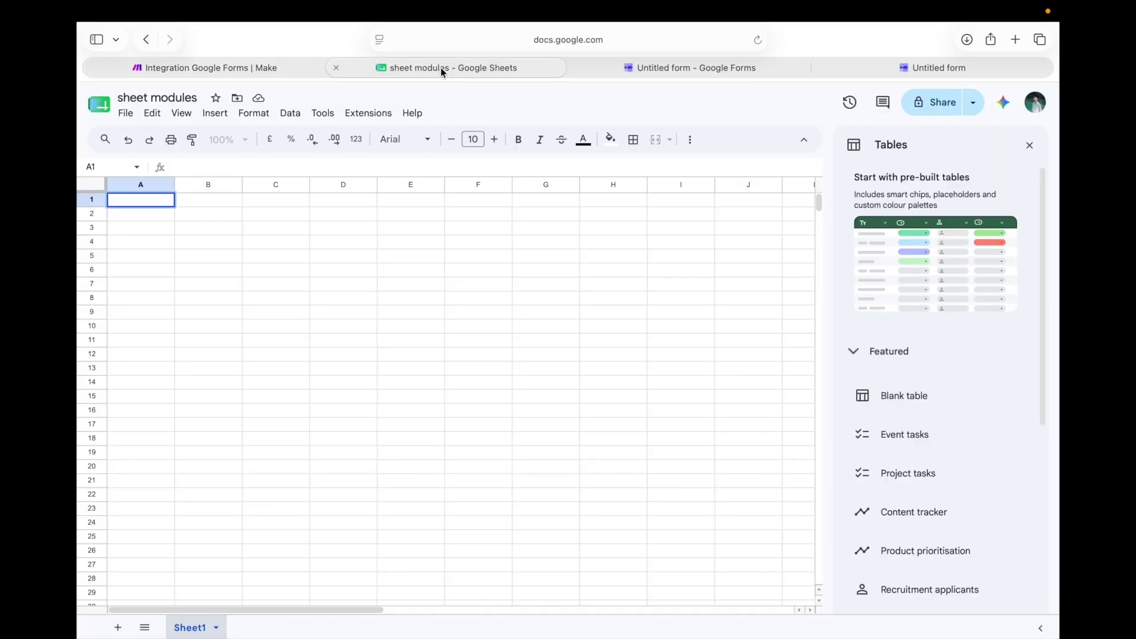
click(218, 201)
click(295, 204)
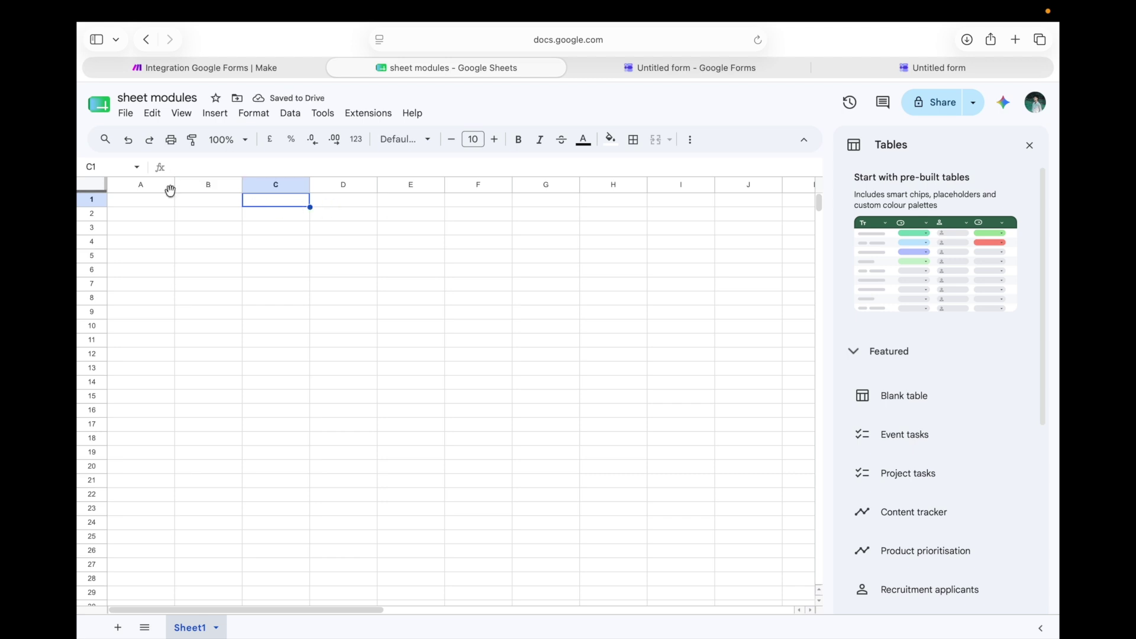
click(148, 203)
click(196, 201)
click(254, 202)
click(329, 203)
key(Right)
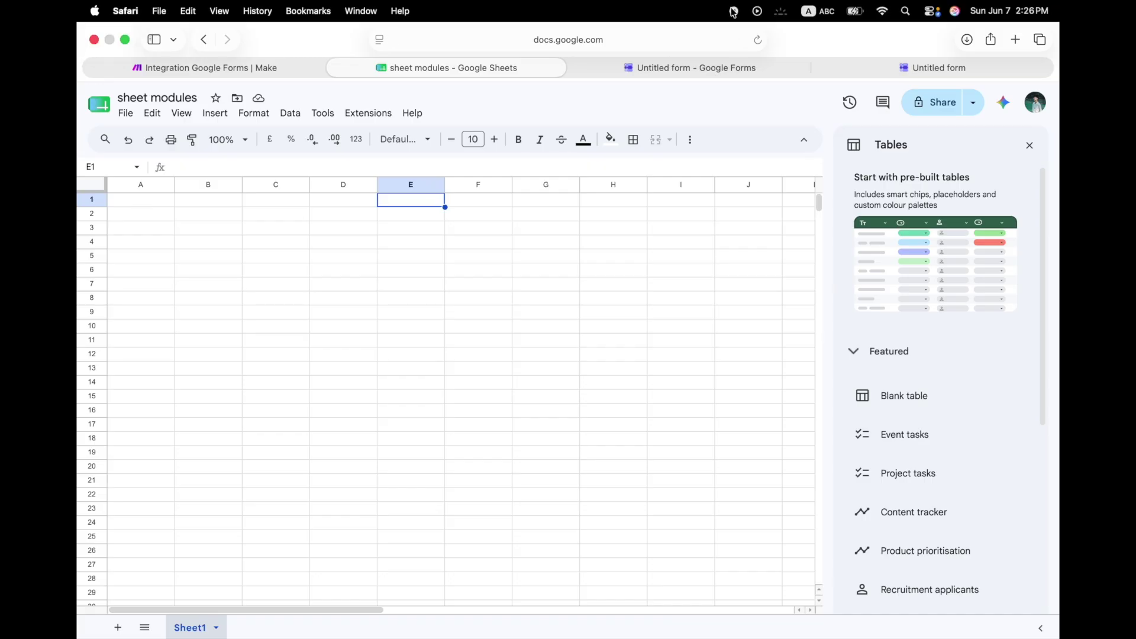
Enter the headers Frist Name in A1 and Last name in B1
click(127, 202)
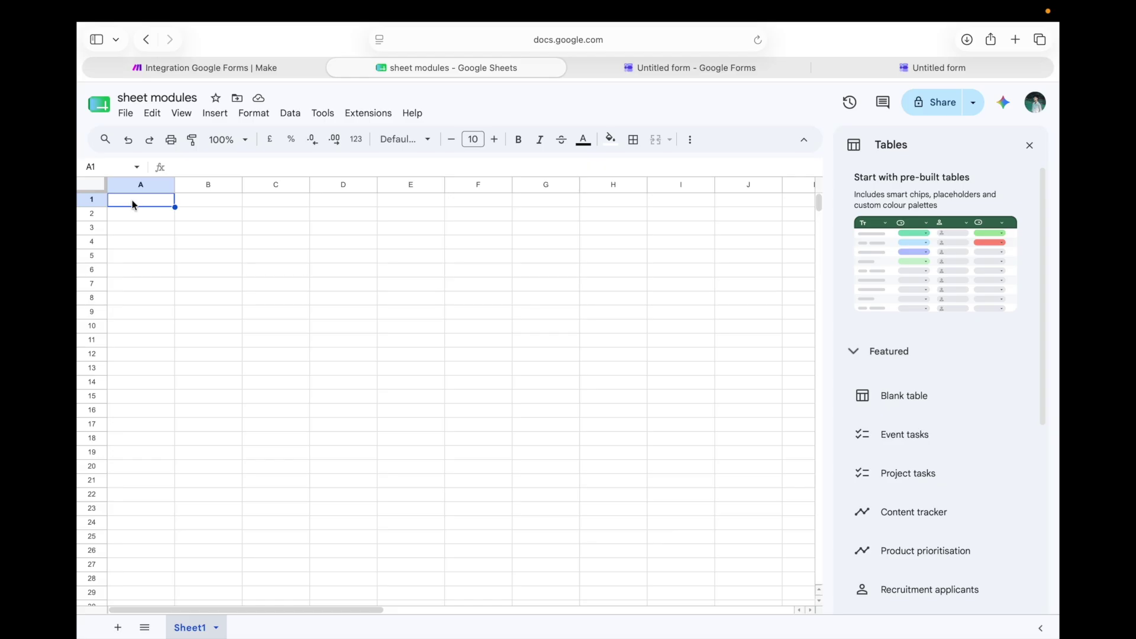
text(L)
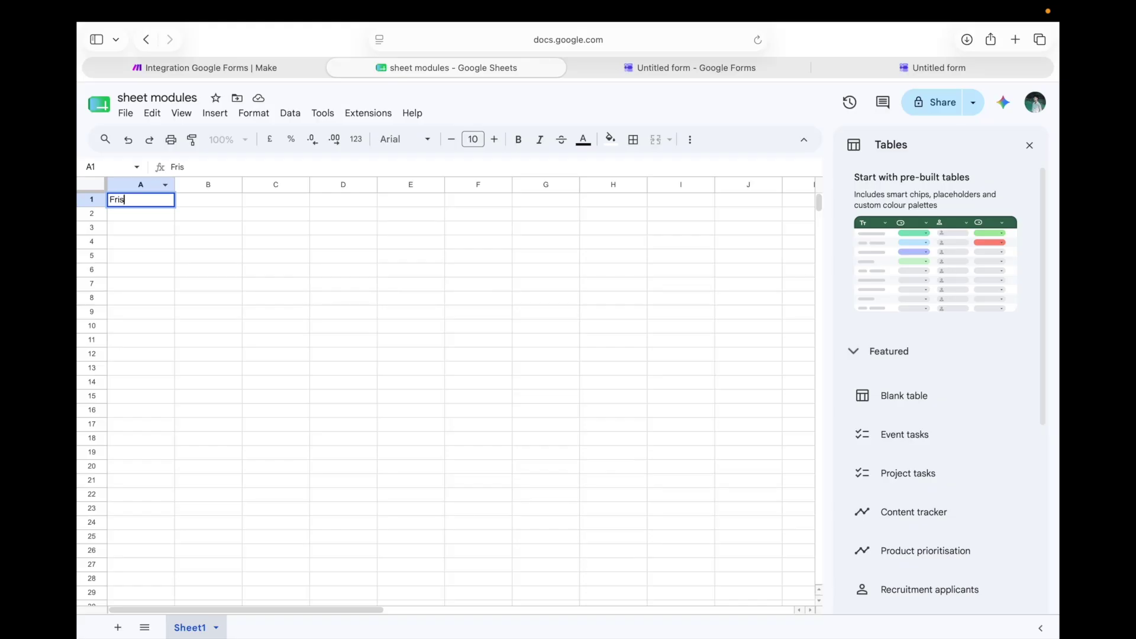
text(Frist Namw)
click(201, 197)
text(Last name)
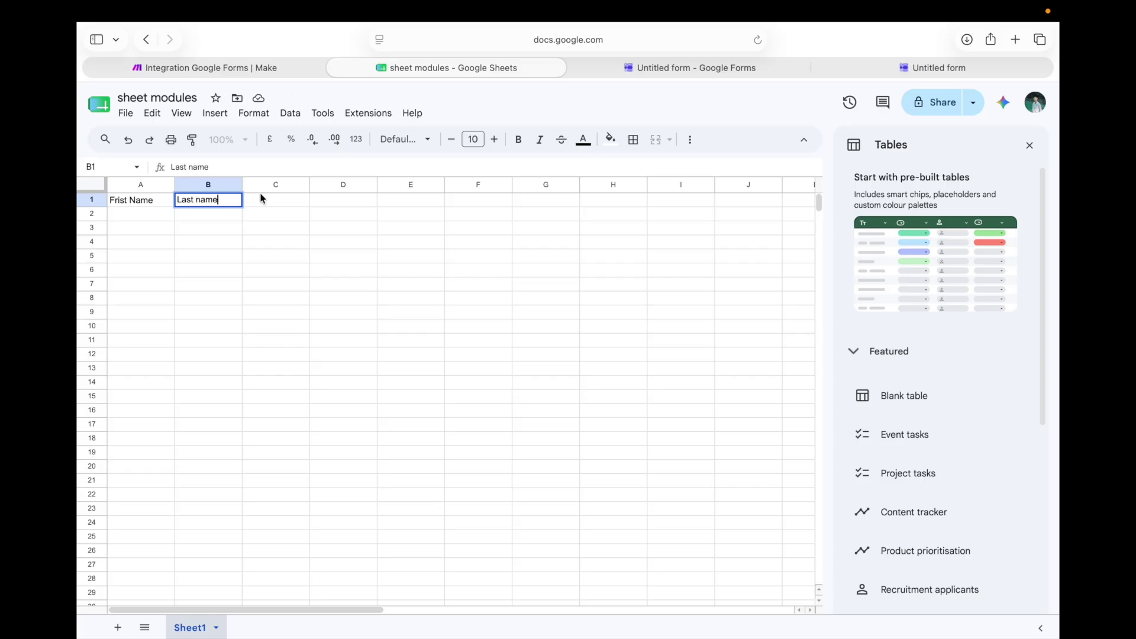
click(281, 199)
Enter the headers Email, budget and message in C1 through E1
text(email)
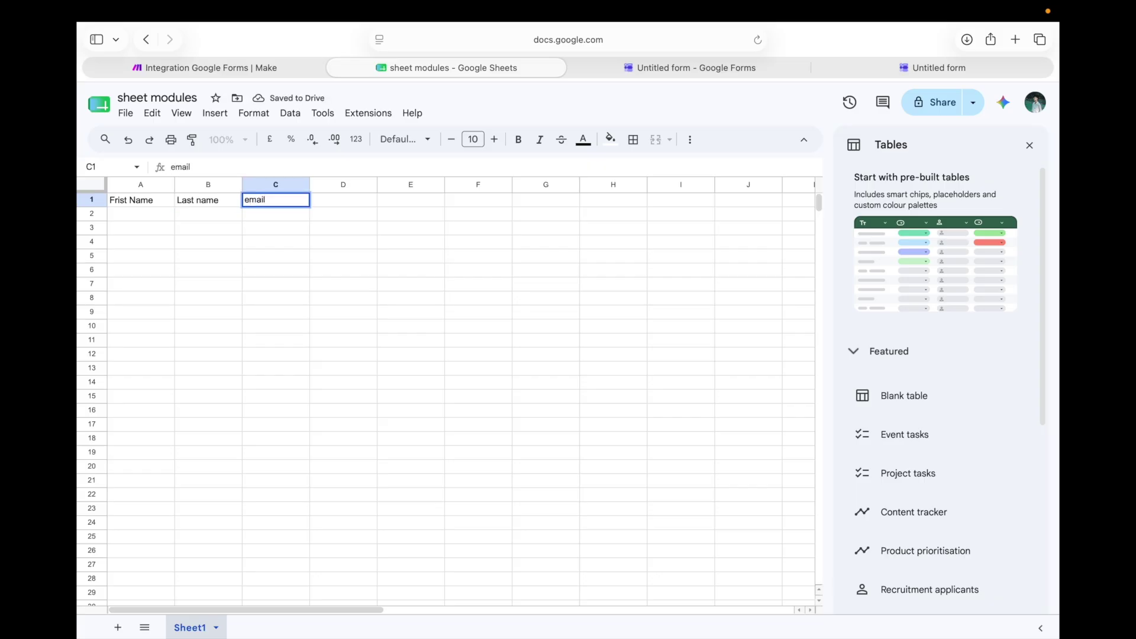
key(Escape)
text(Email)
key(Tab)
text(budget)
click(414, 202)
text(m)
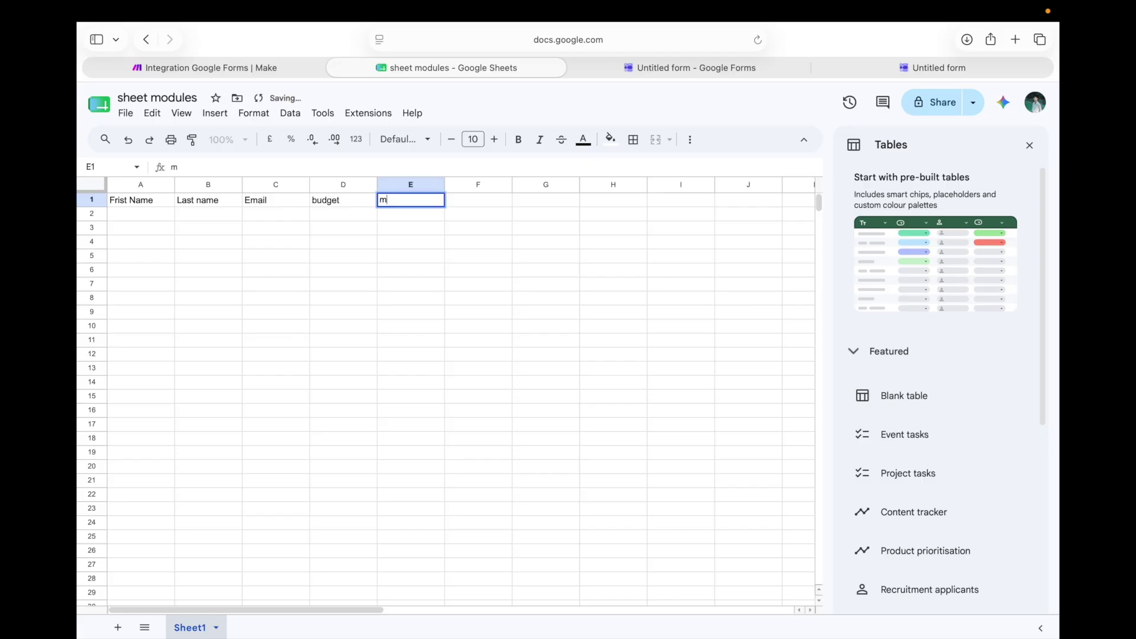
text(essage)
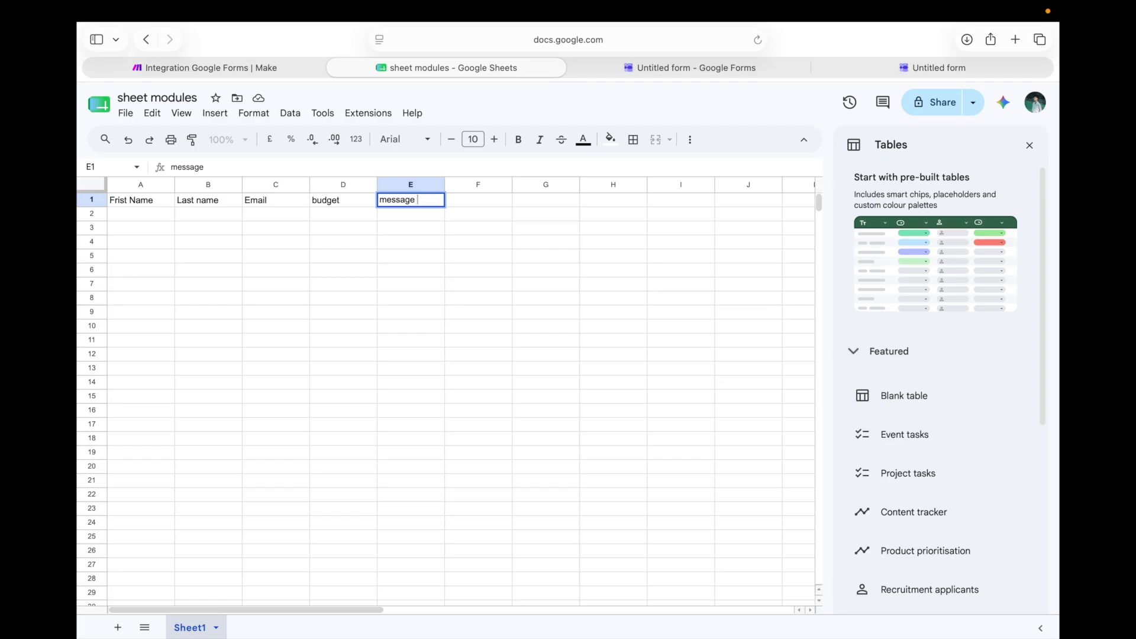
click(484, 204)
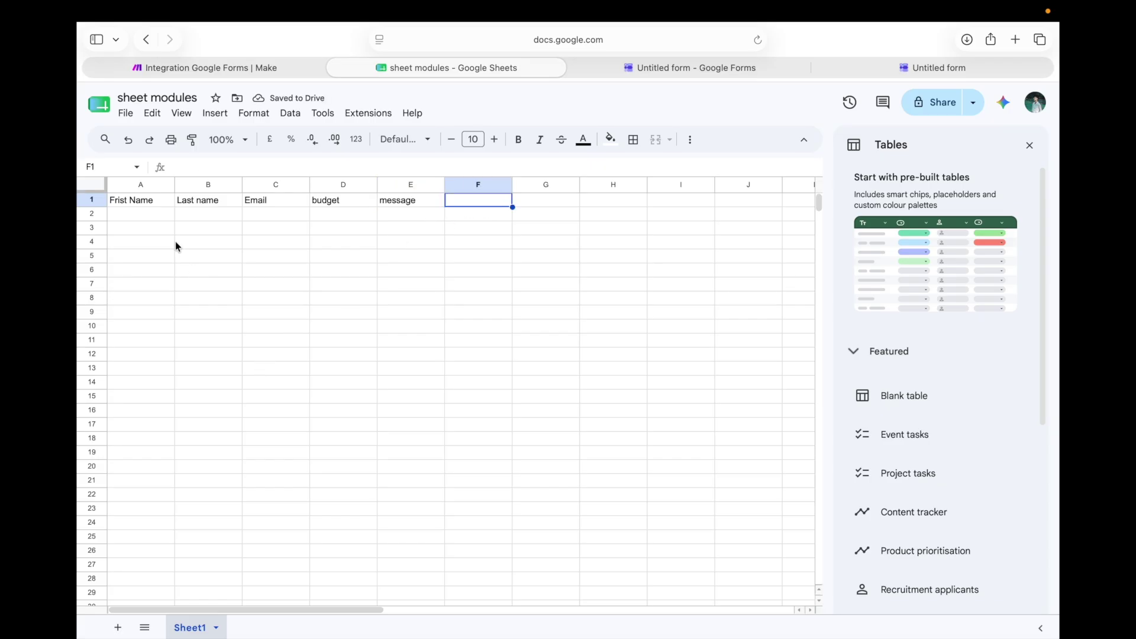
click(273, 61)
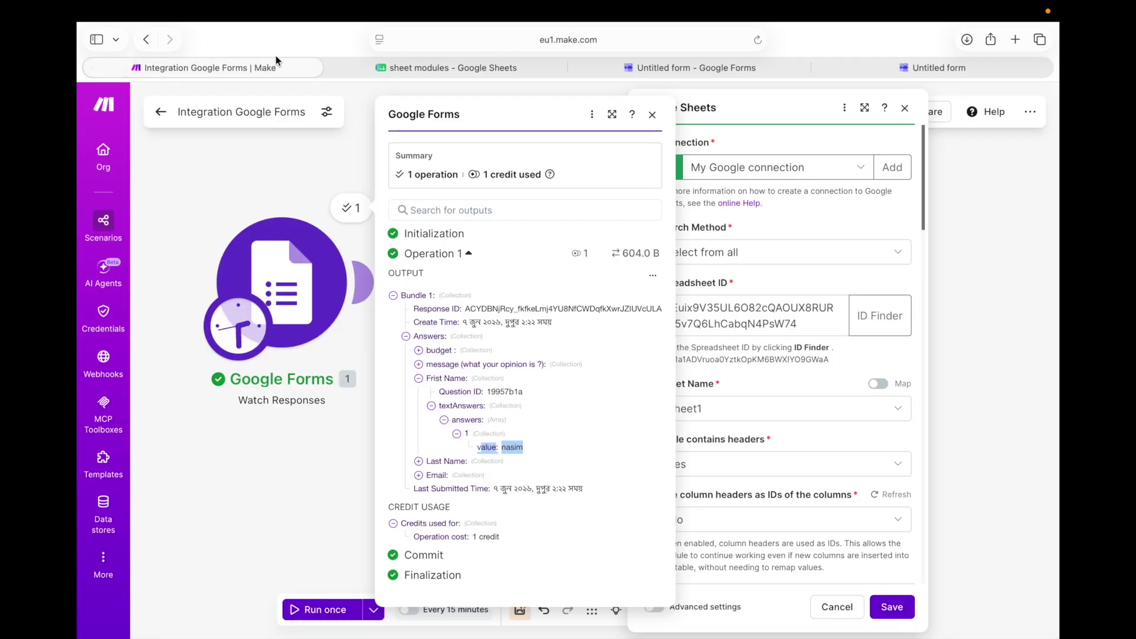
Keep the current Google connection, close the Forms output, and refresh the Sheets module's form
click(781, 170)
click(781, 169)
click(652, 114)
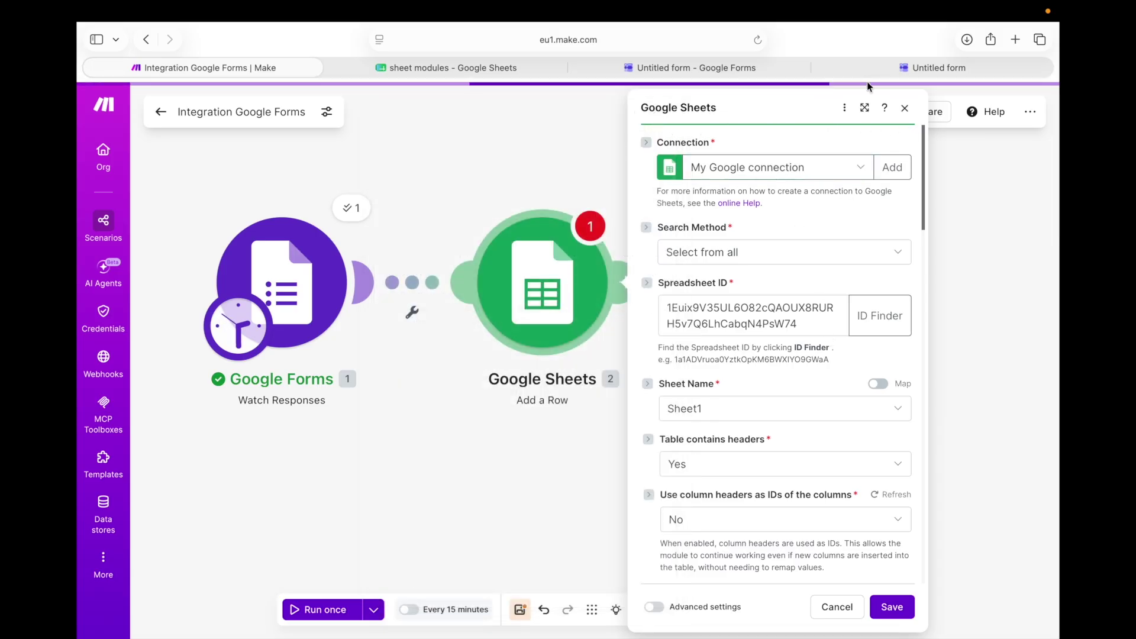
scroll(825, 282, down, 2)
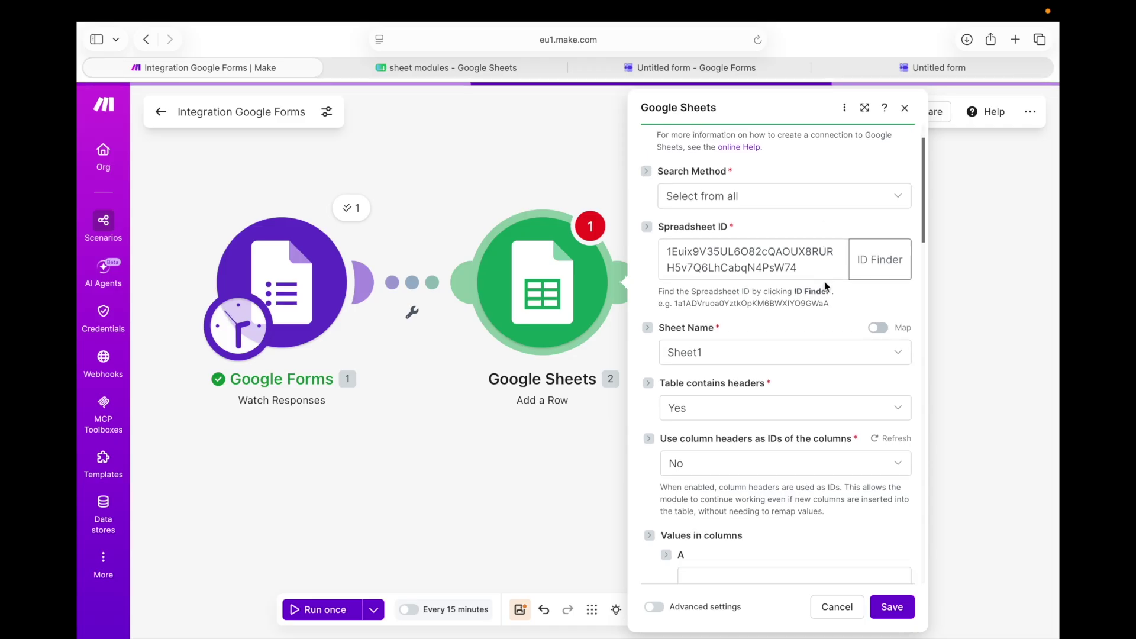
scroll(824, 274, down, 4)
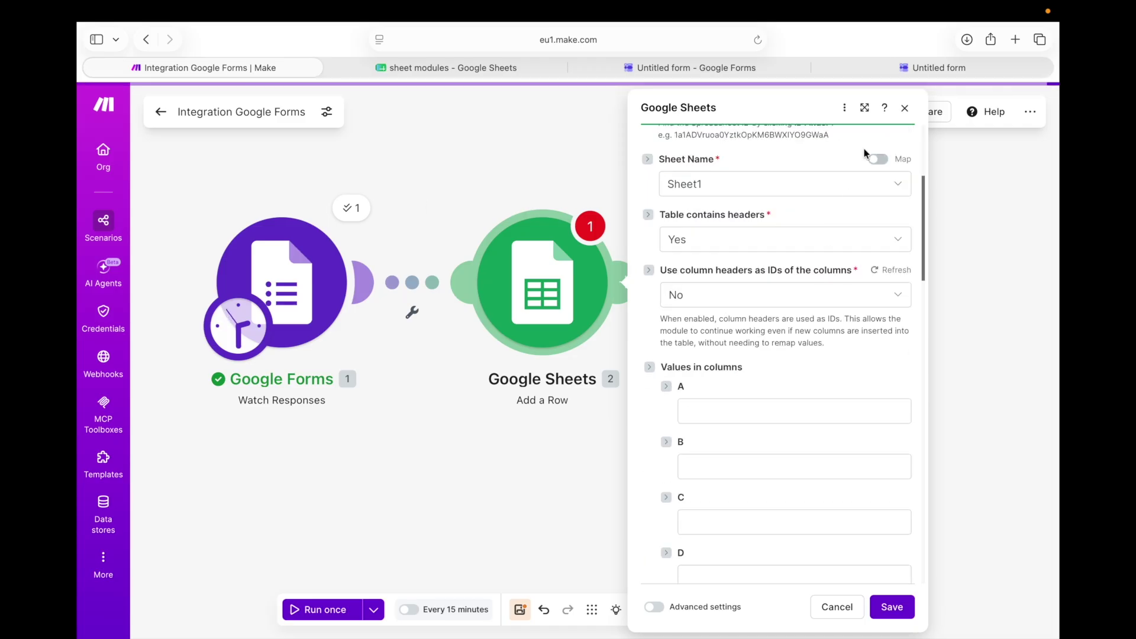
click(845, 108)
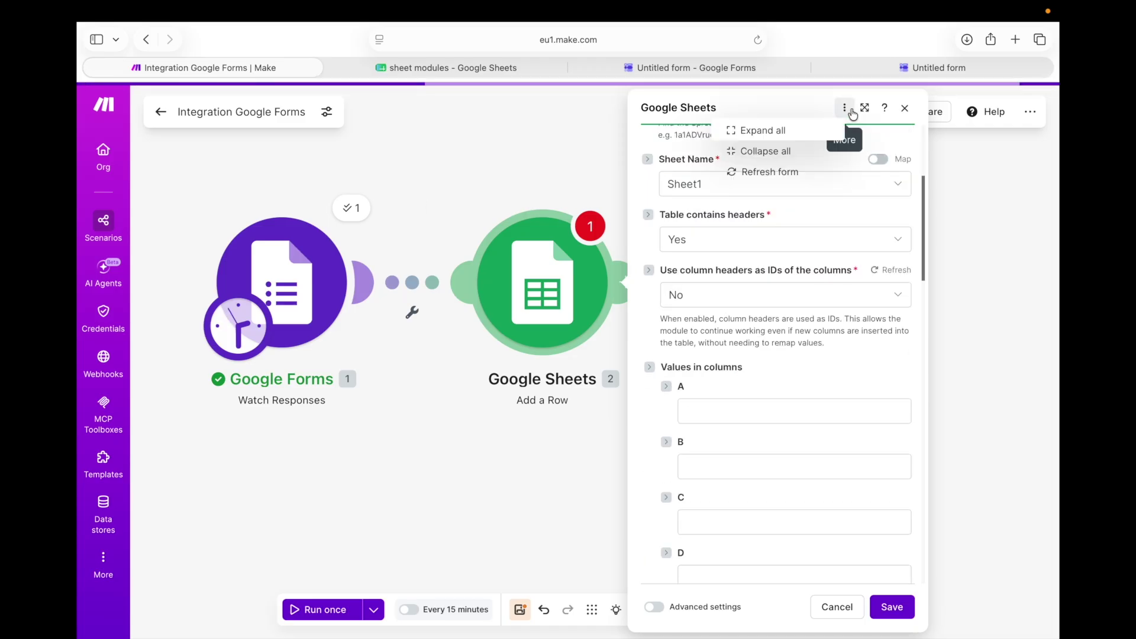
click(790, 172)
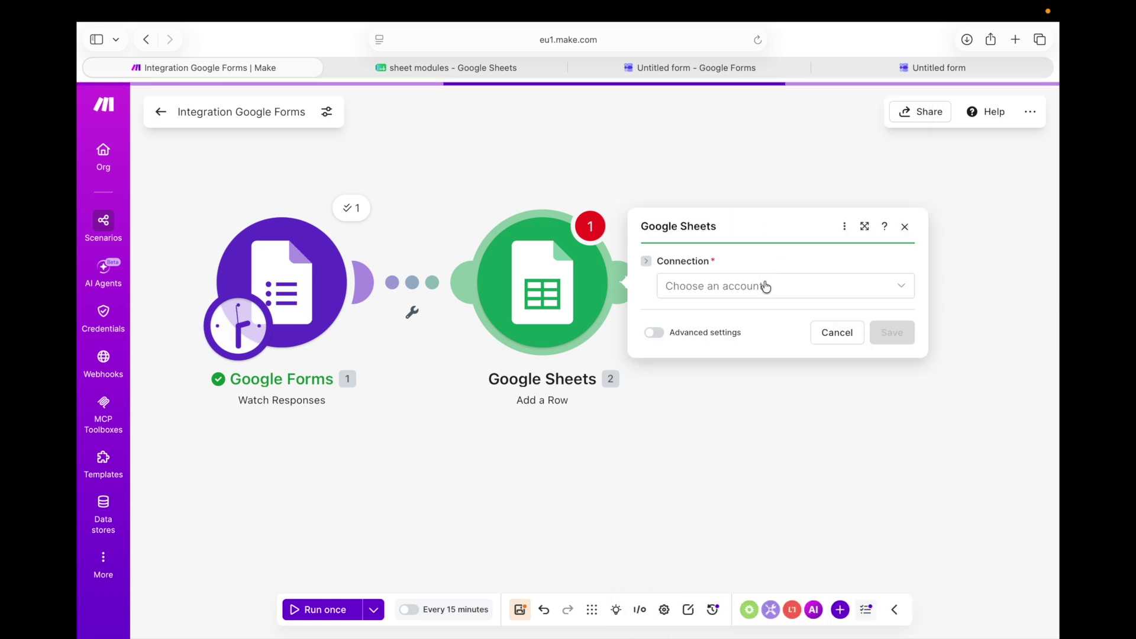
Reconnect the Add a Row module to the Google account
click(766, 286)
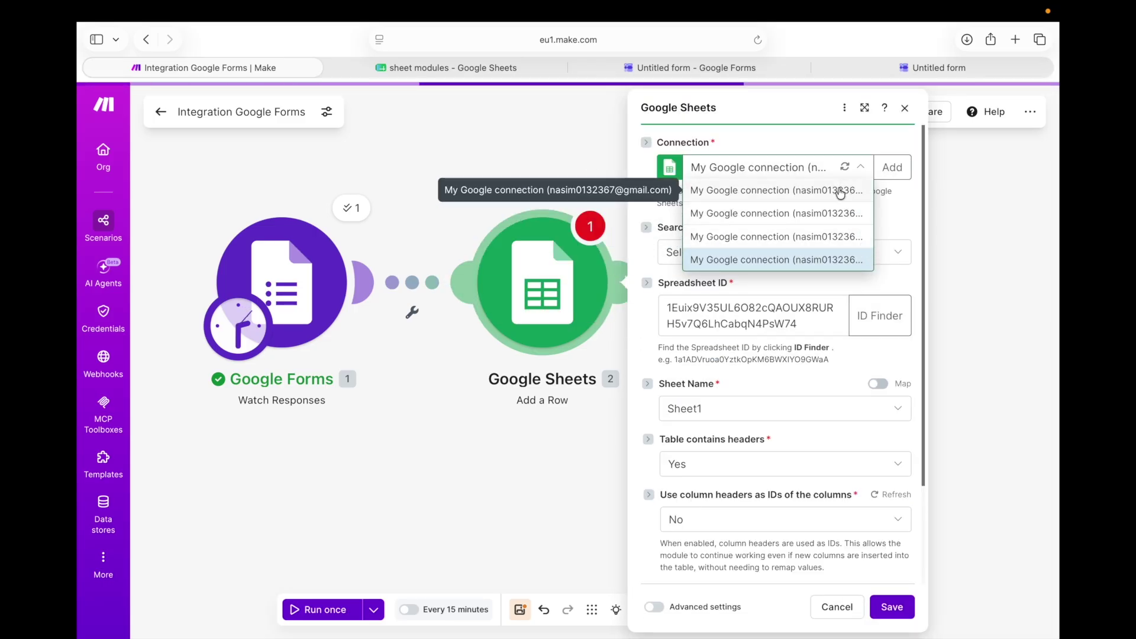
click(860, 234)
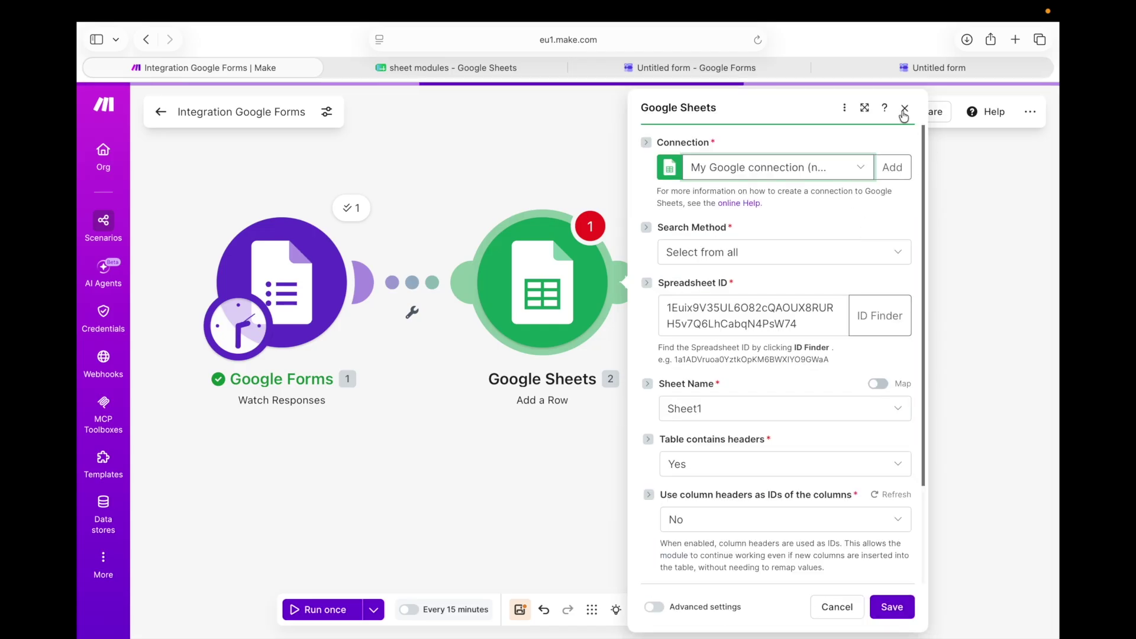
click(443, 66)
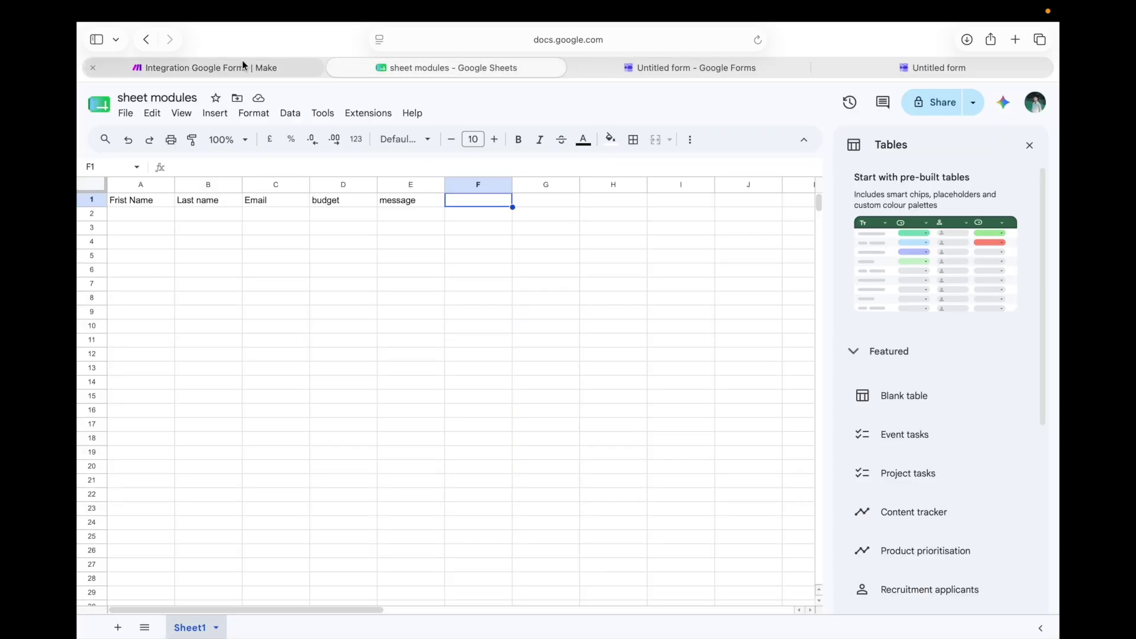
click(251, 65)
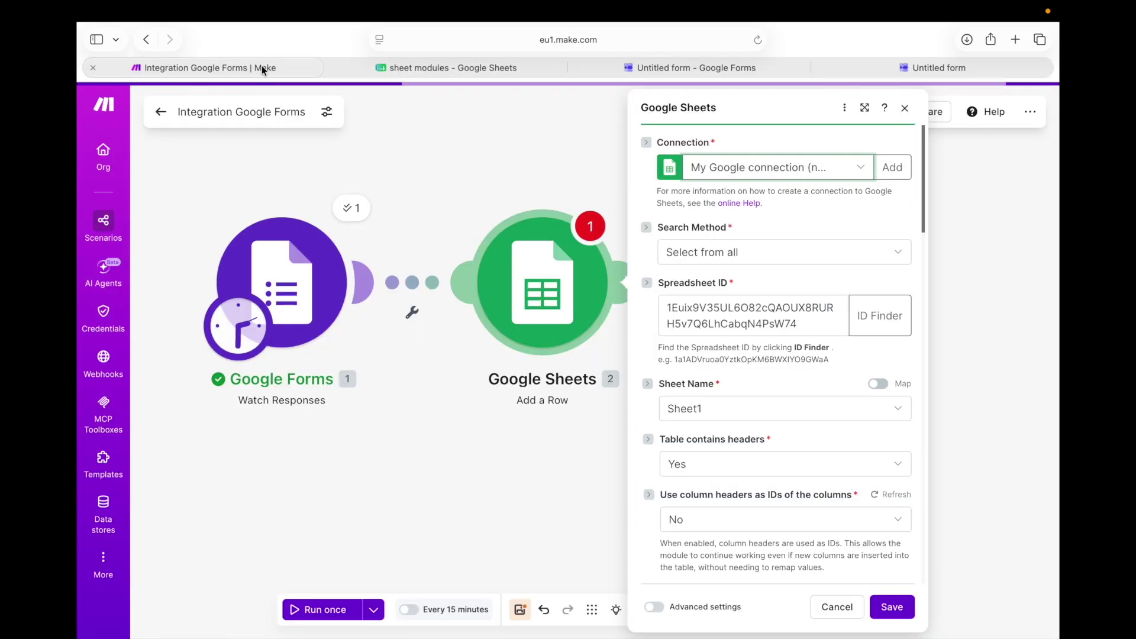
Refresh the module form, then reselect the Google connection and Sheet1 to load the header columns
click(844, 107)
click(805, 171)
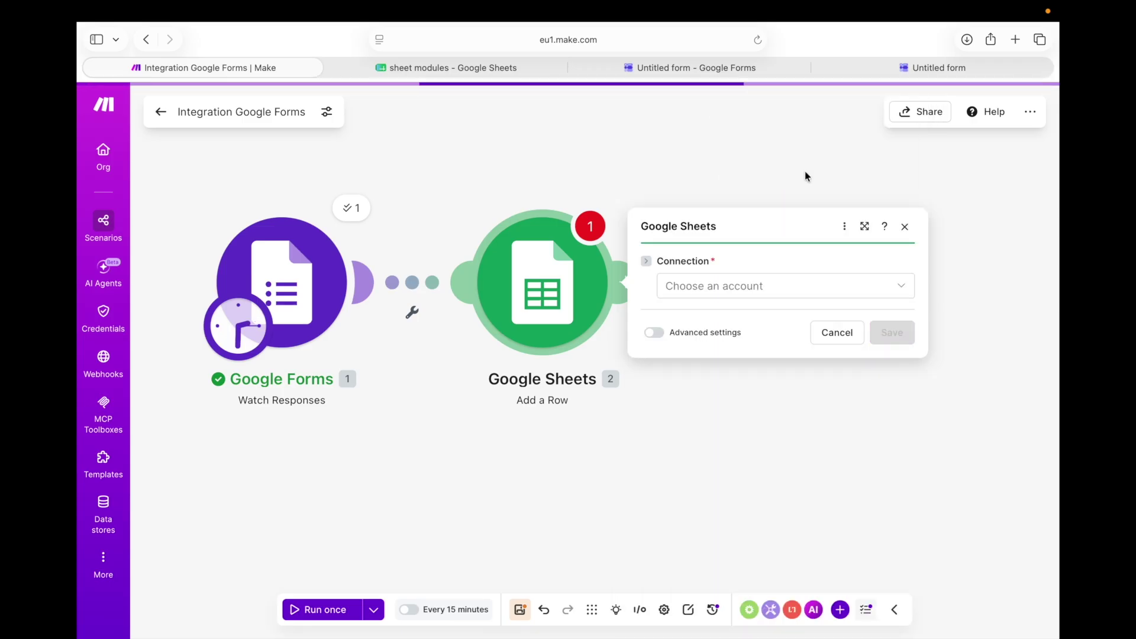
click(848, 293)
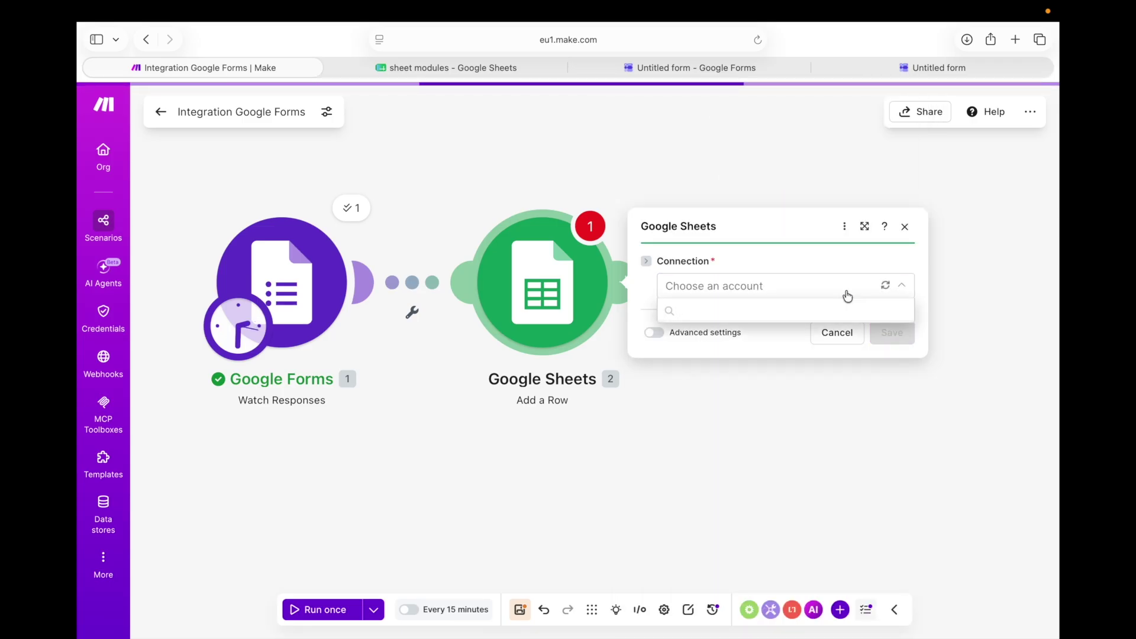
click(803, 213)
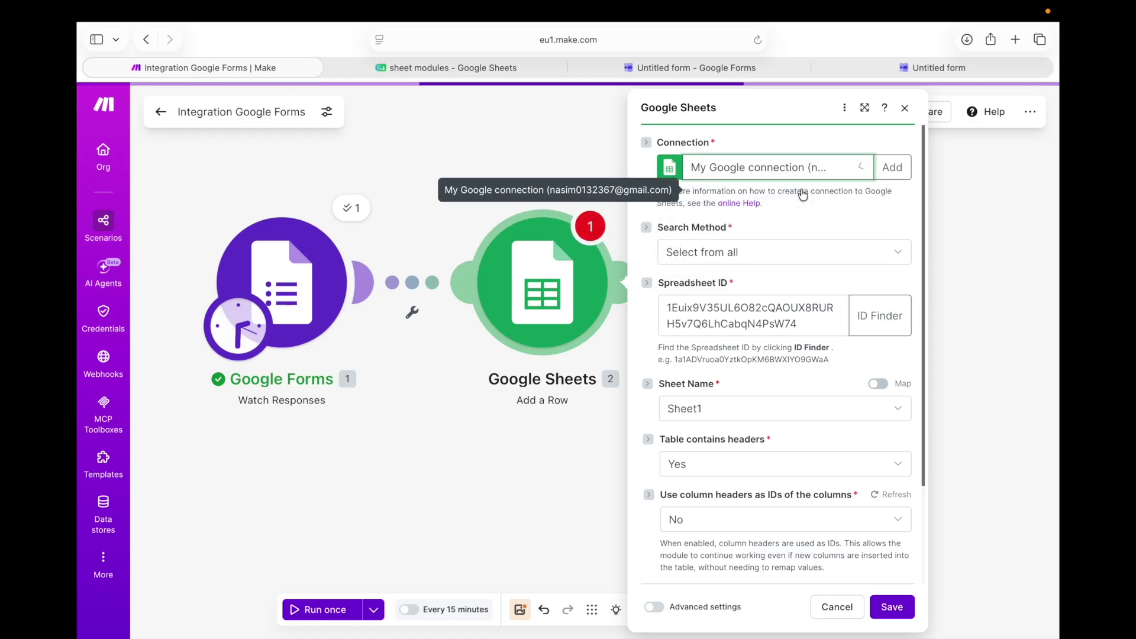
scroll(814, 272, down, 3)
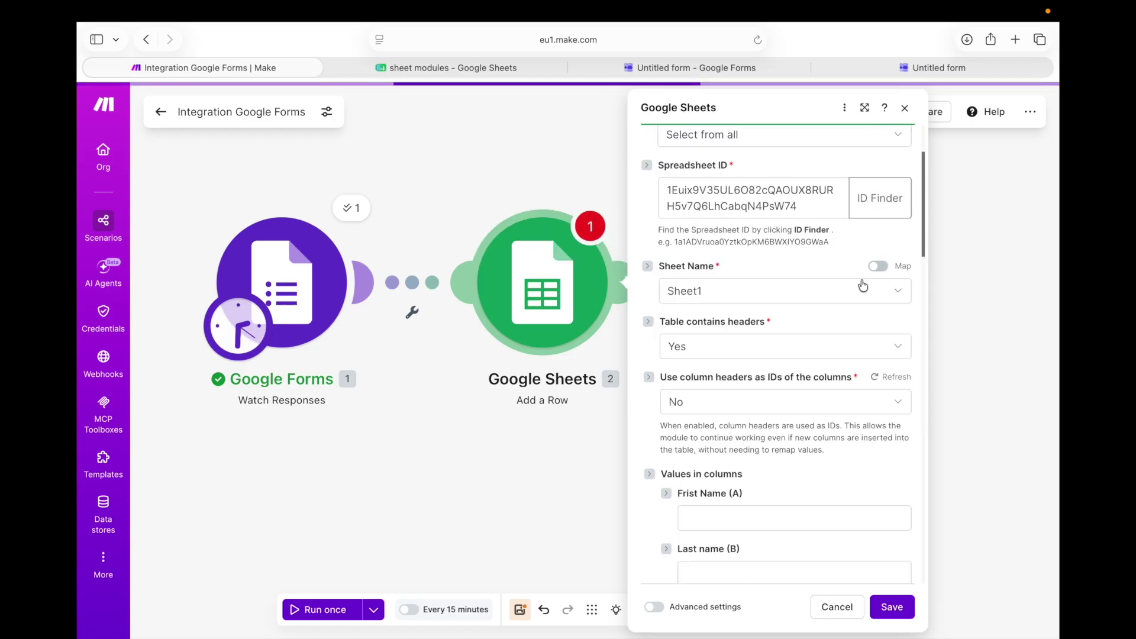
scroll(841, 284, up, 1)
click(816, 329)
click(793, 347)
scroll(793, 348, down, 4)
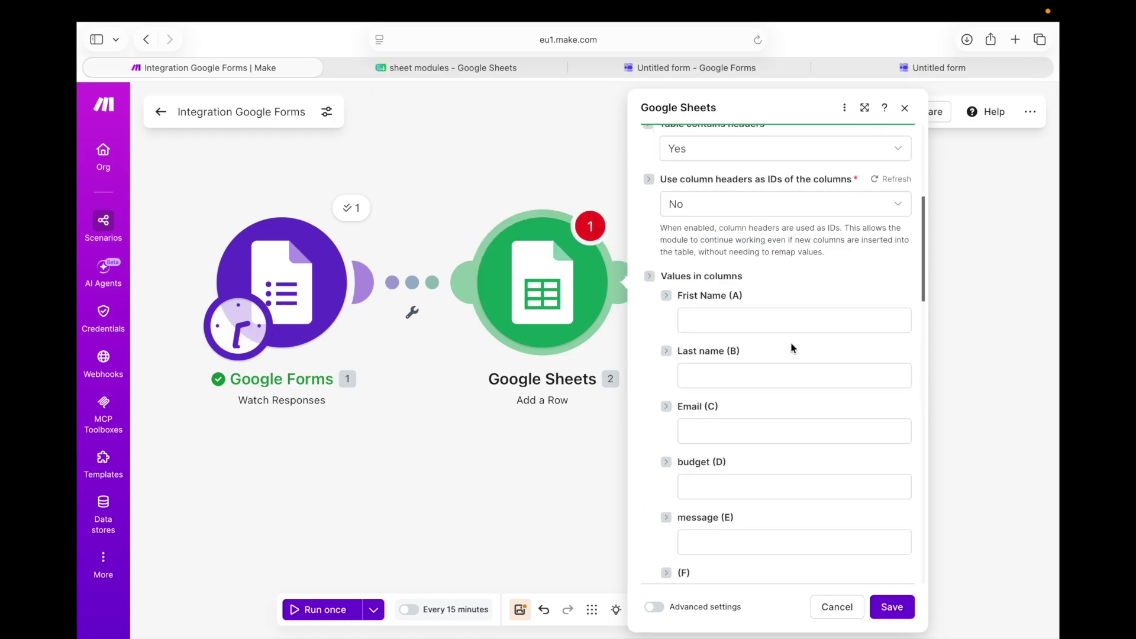
scroll(790, 337, down, 2)
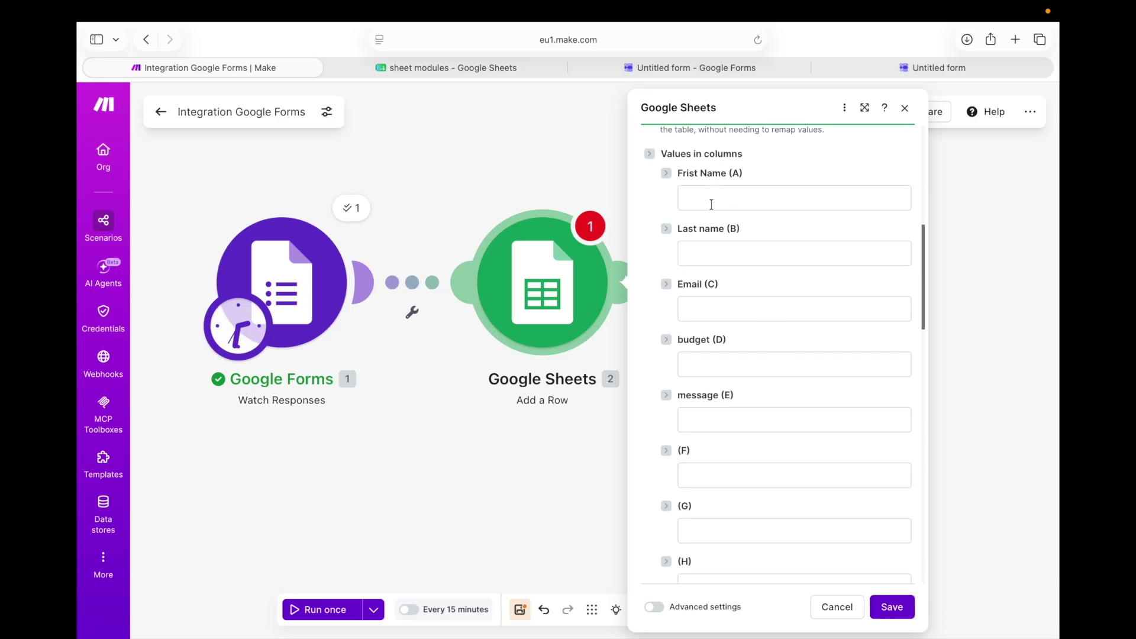
click(749, 195)
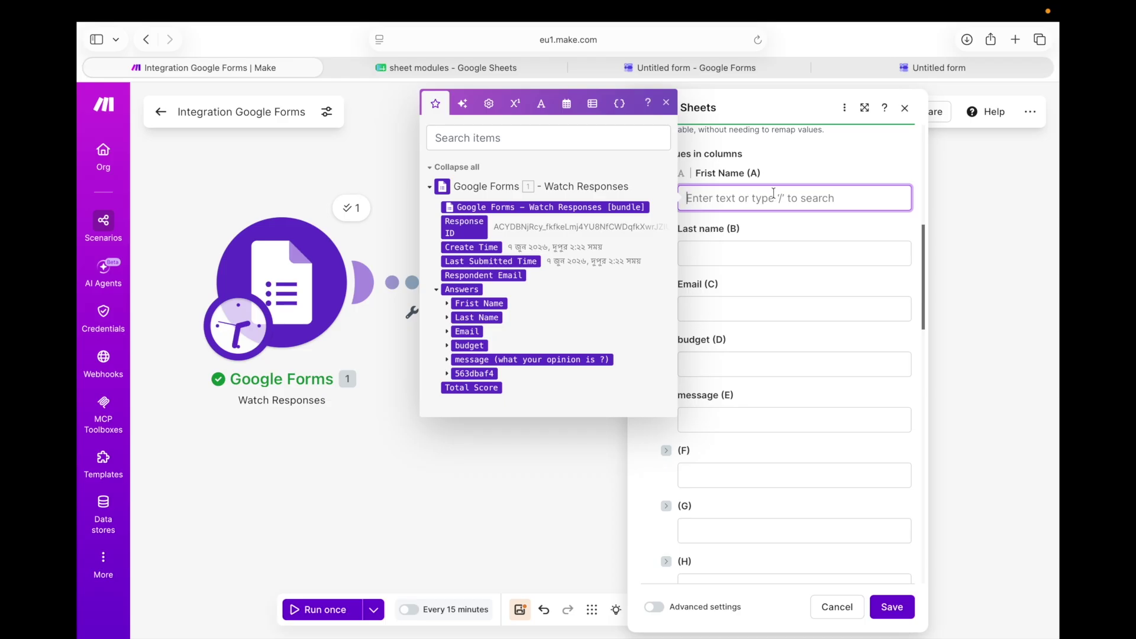
Map the form's Frist Name answer value into the Frist Name (A) column
click(424, 65)
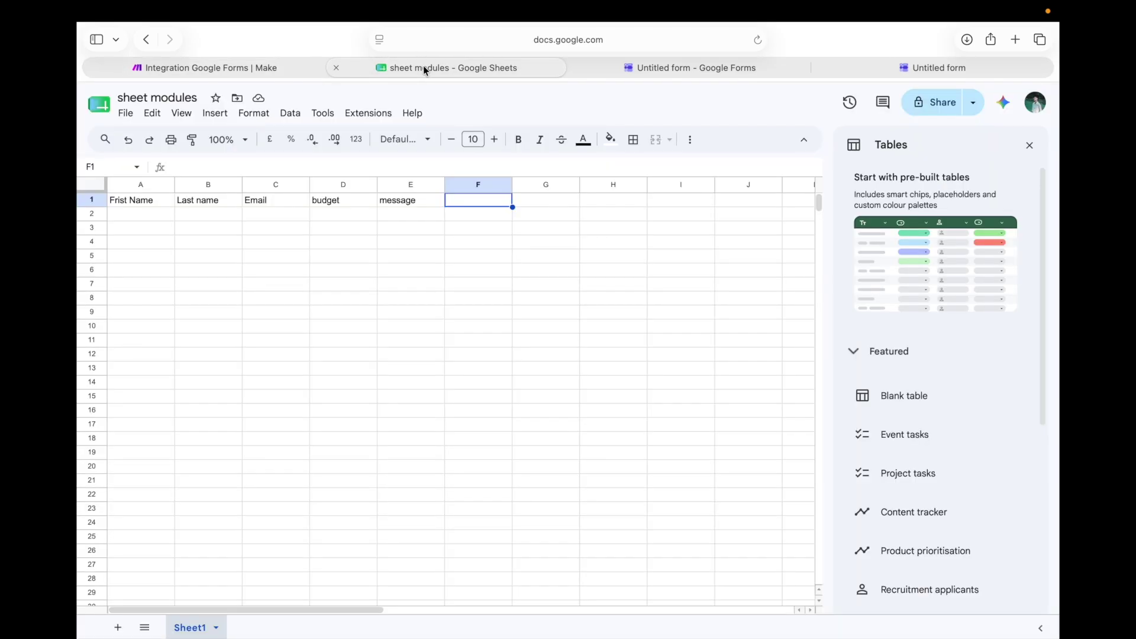
click(268, 69)
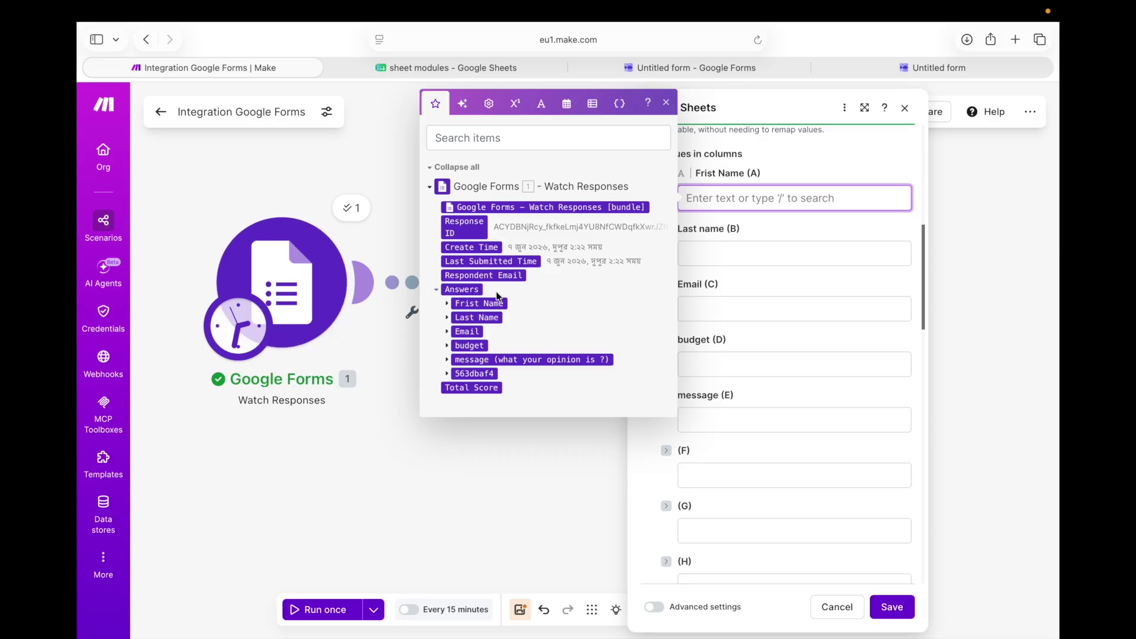
click(448, 305)
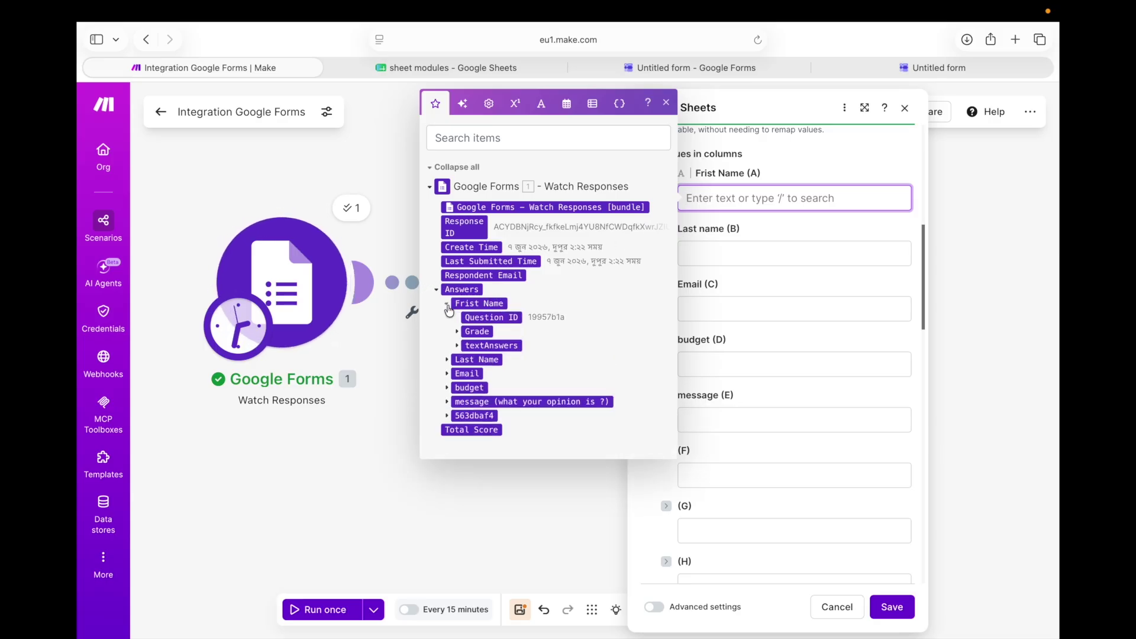
click(458, 347)
click(466, 361)
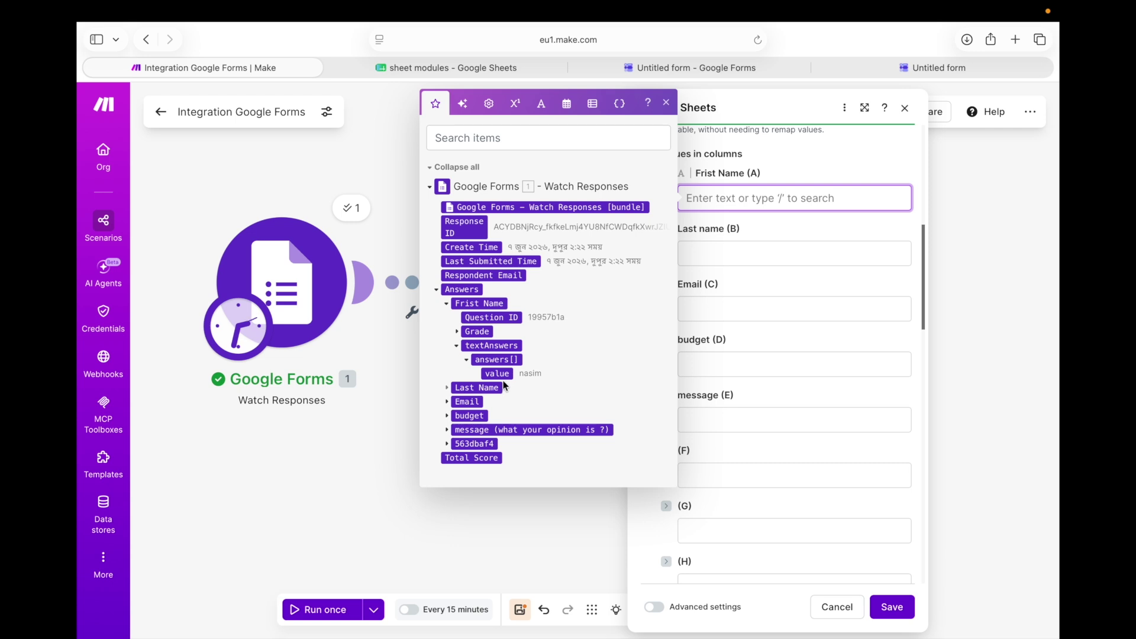
click(498, 373)
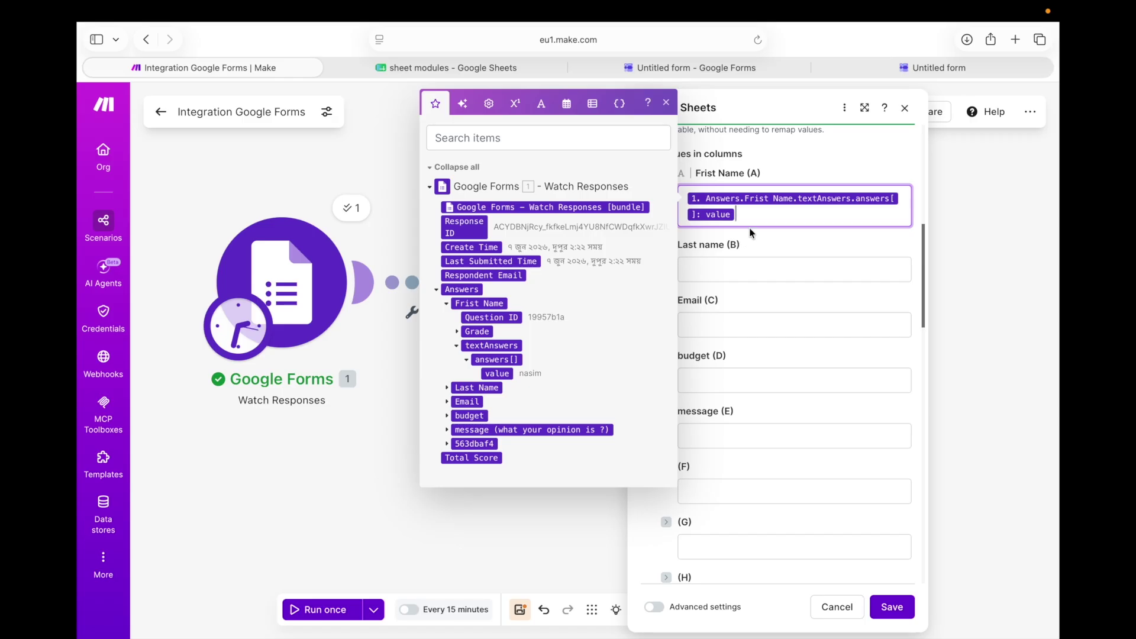
Map the form's Last Name answer value into the Last name (B) column
click(742, 273)
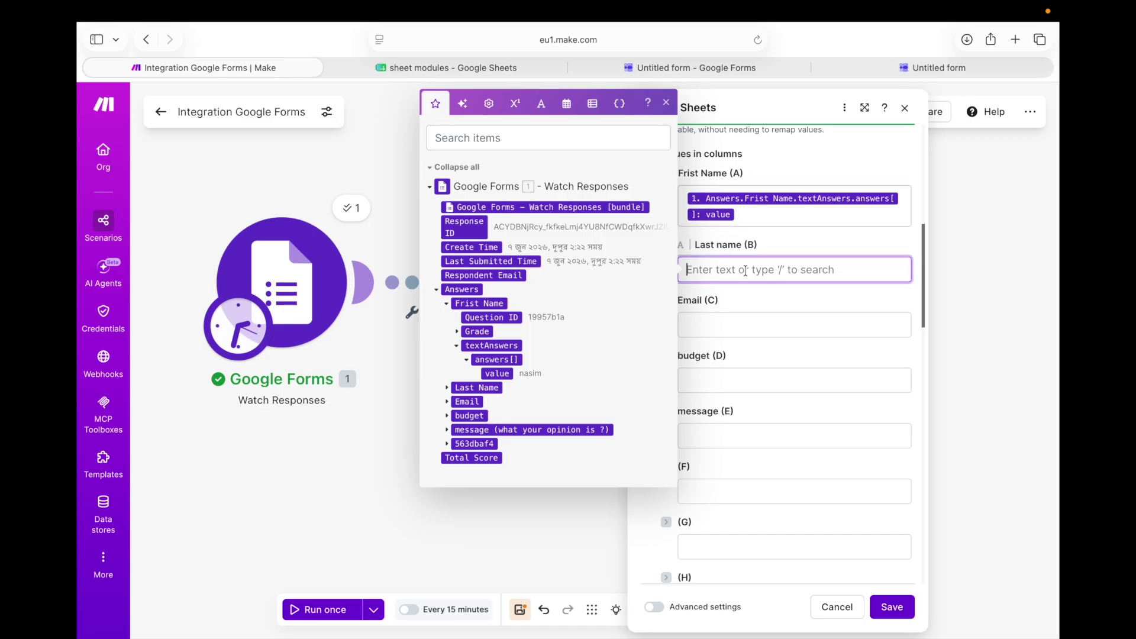
click(447, 388)
click(457, 430)
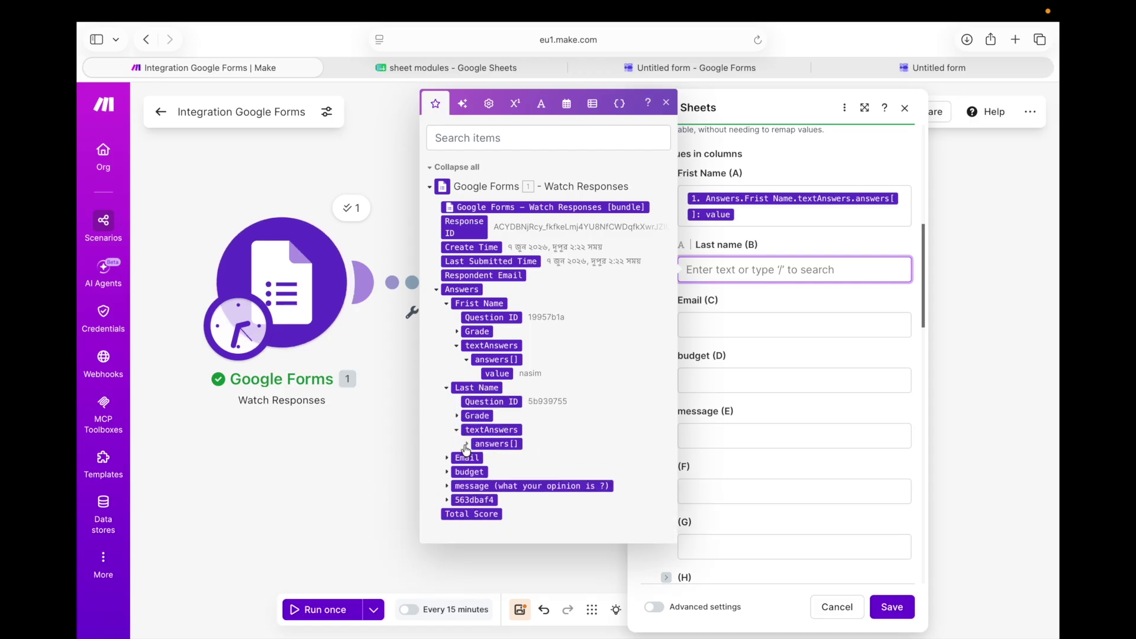
click(466, 443)
click(492, 459)
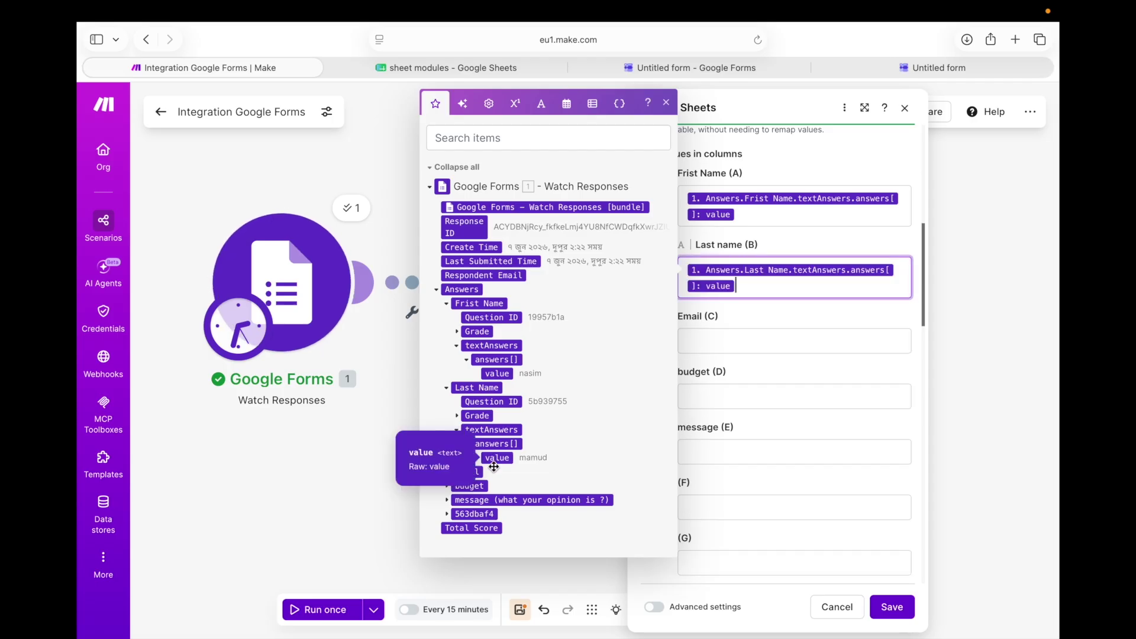
click(764, 341)
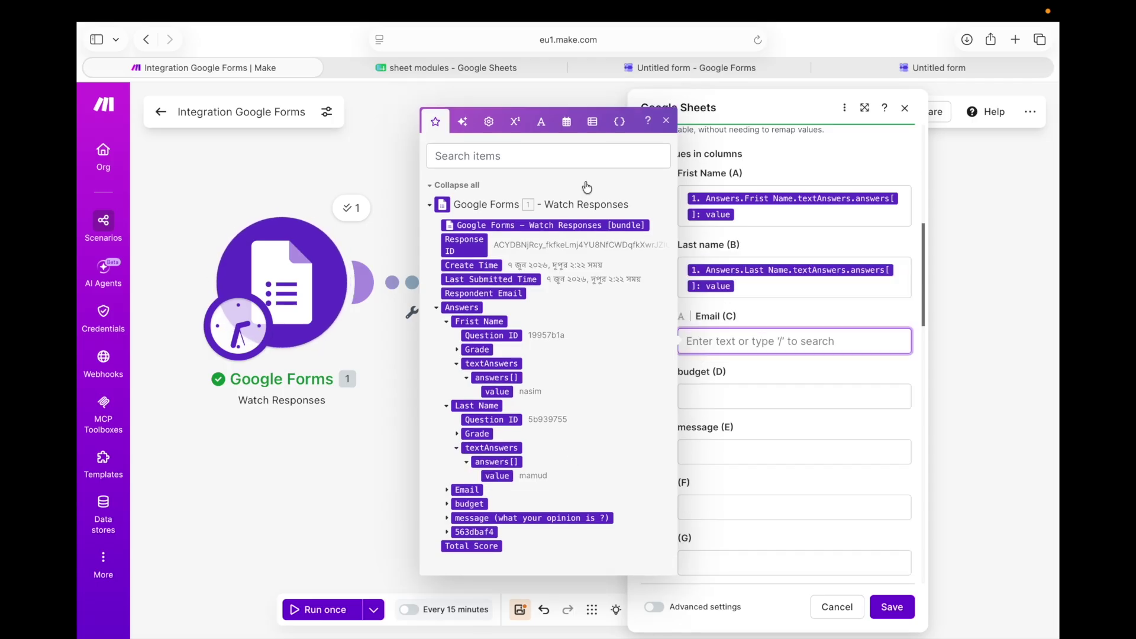
Search the form outputs for 'value' and remove a stray Email value from Last name (B)
click(543, 151)
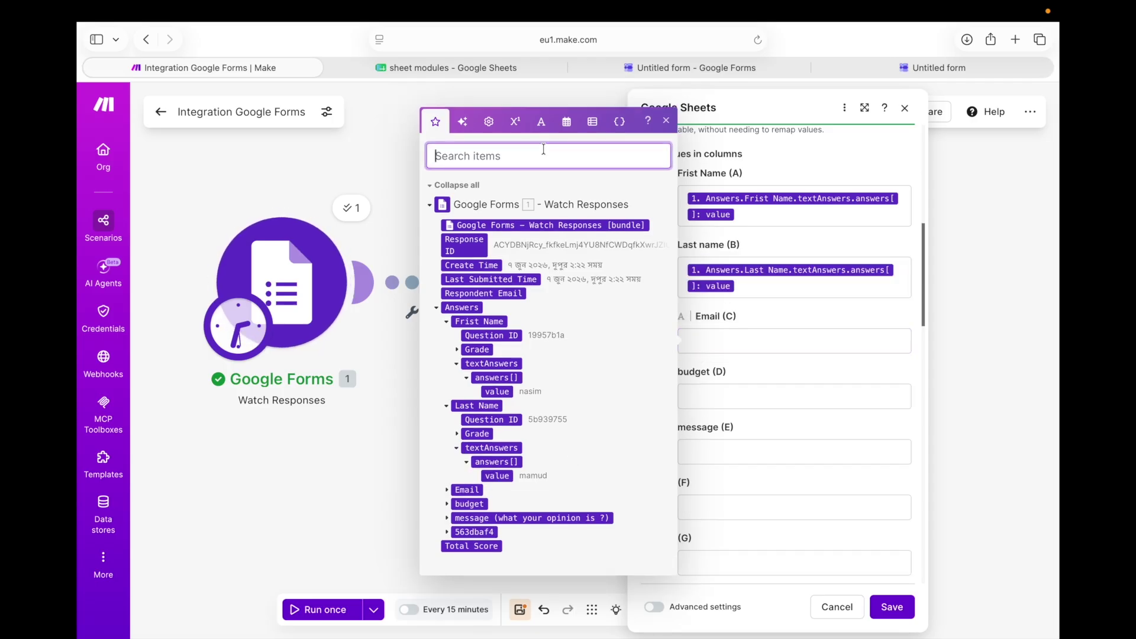
text(v)
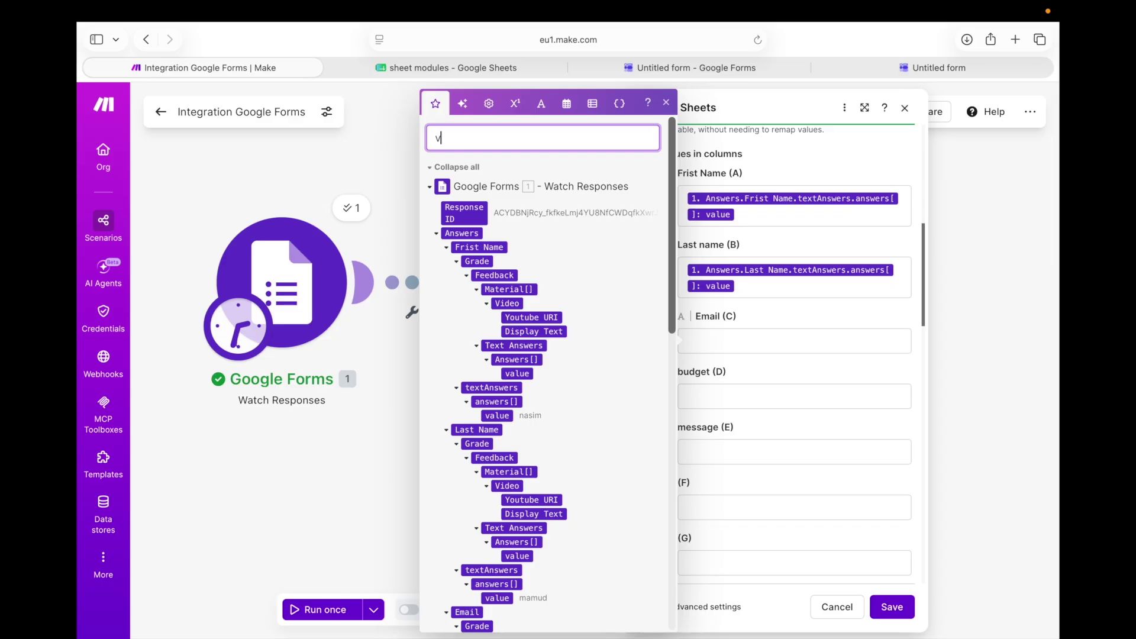
text(alu)
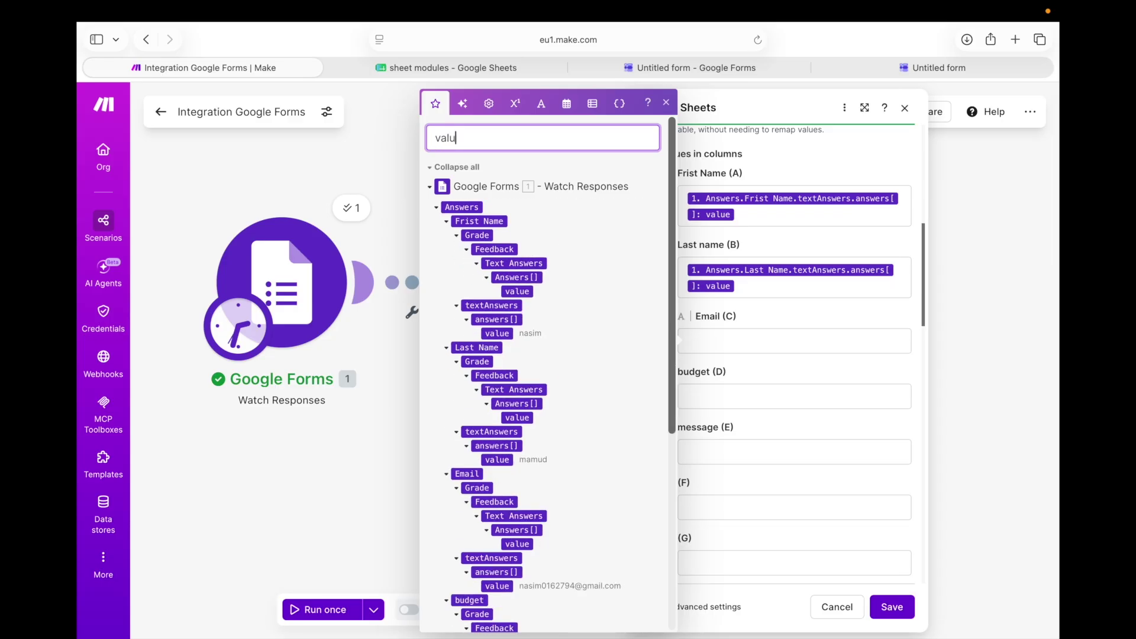
text(e)
scroll(561, 228, down, 5)
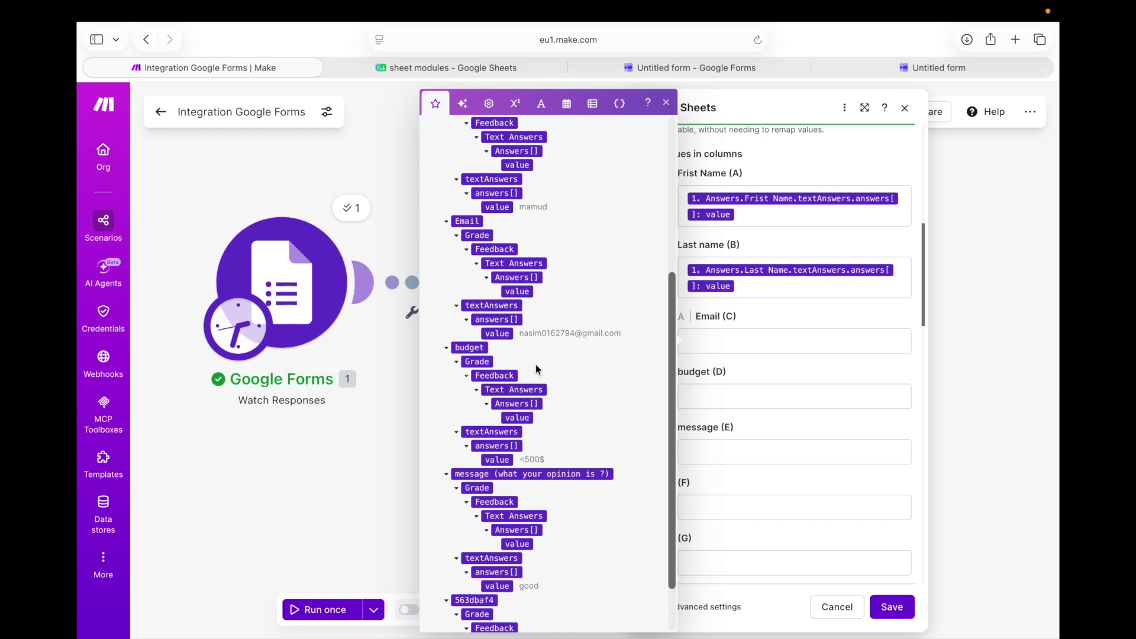
click(497, 333)
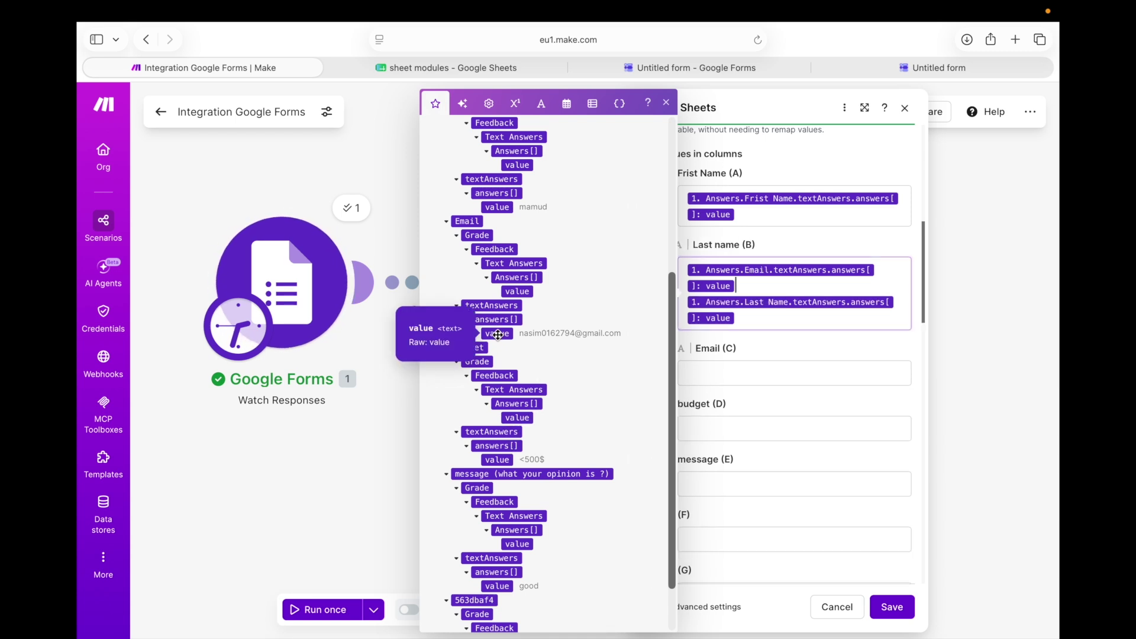
scroll(556, 394, down, 1)
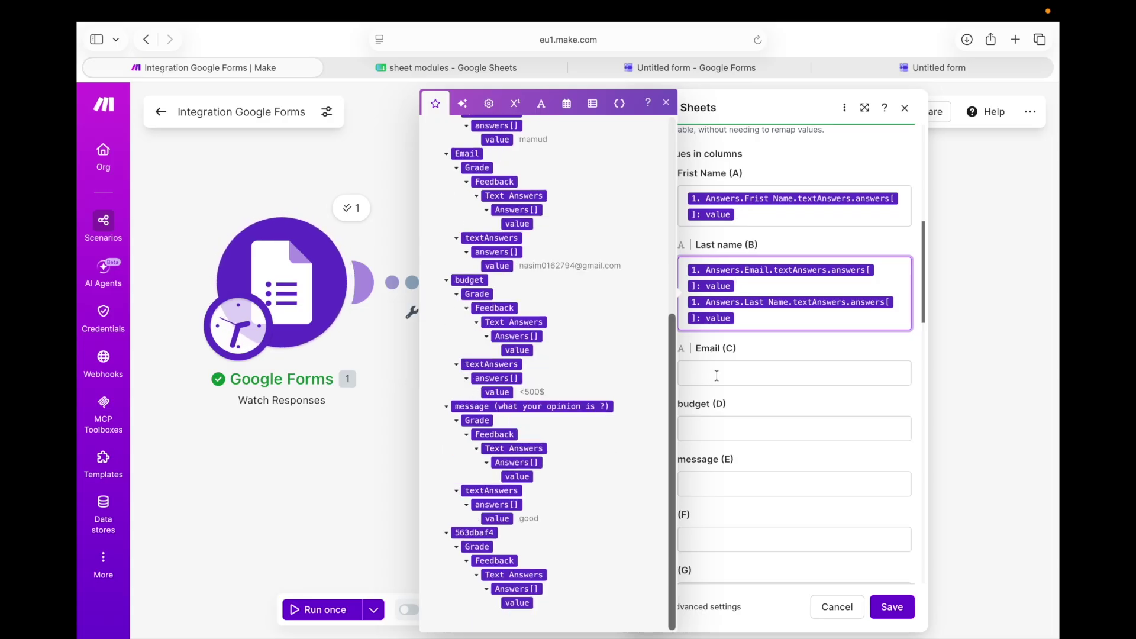
key(BackSpace)
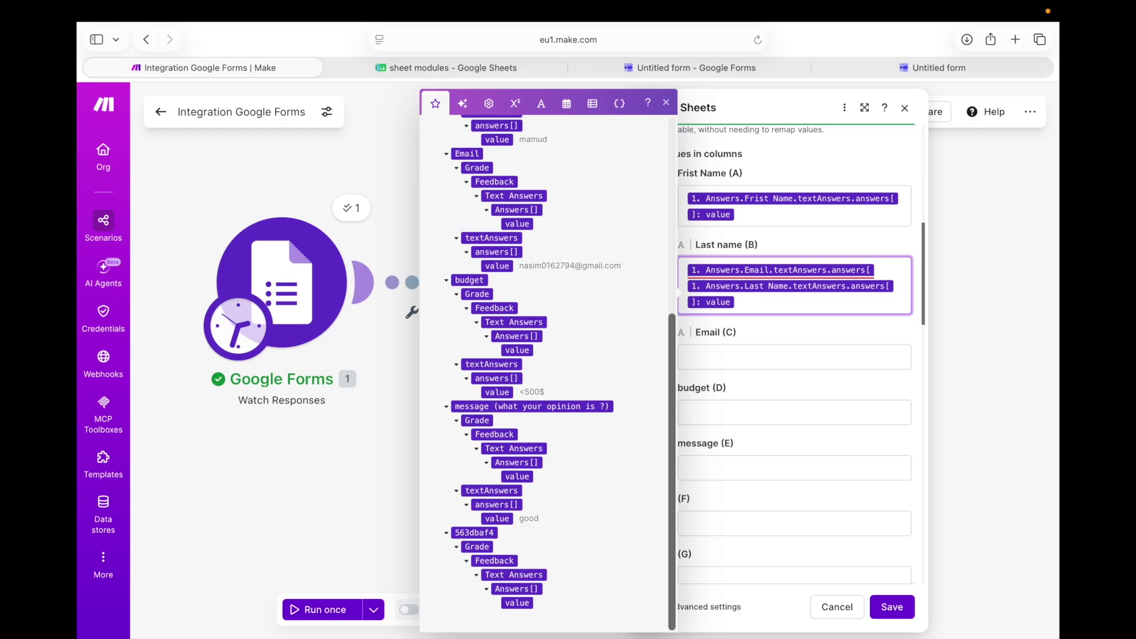
key(BackSpace)
Map the email, budget and message answers into Email (C), budget (D) and message (E), then save
click(725, 347)
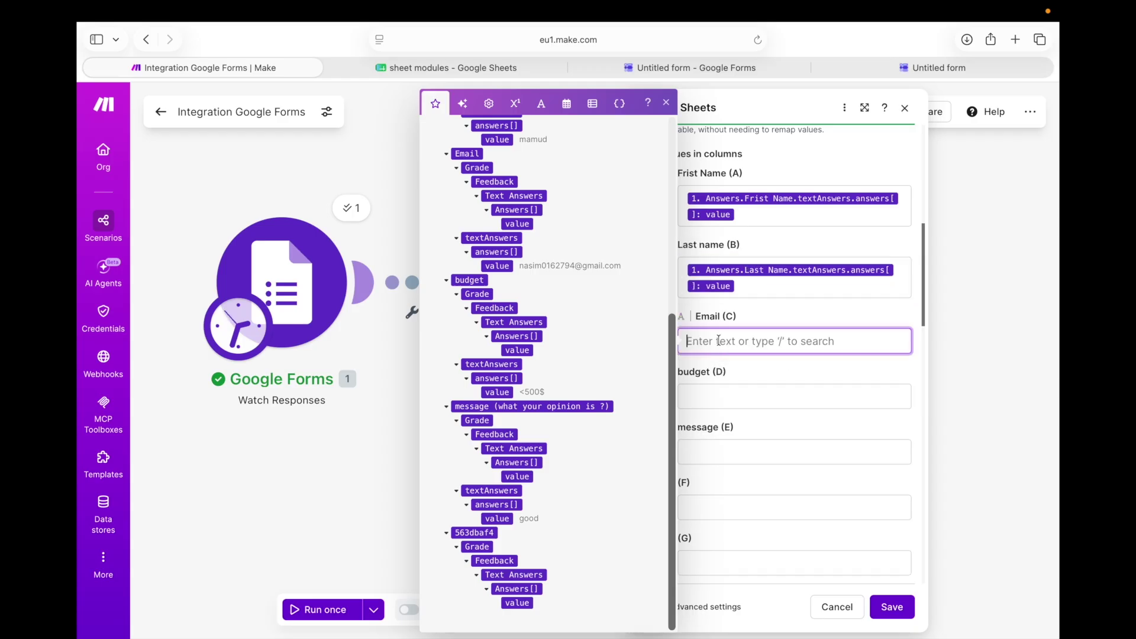
click(497, 266)
key(Tab)
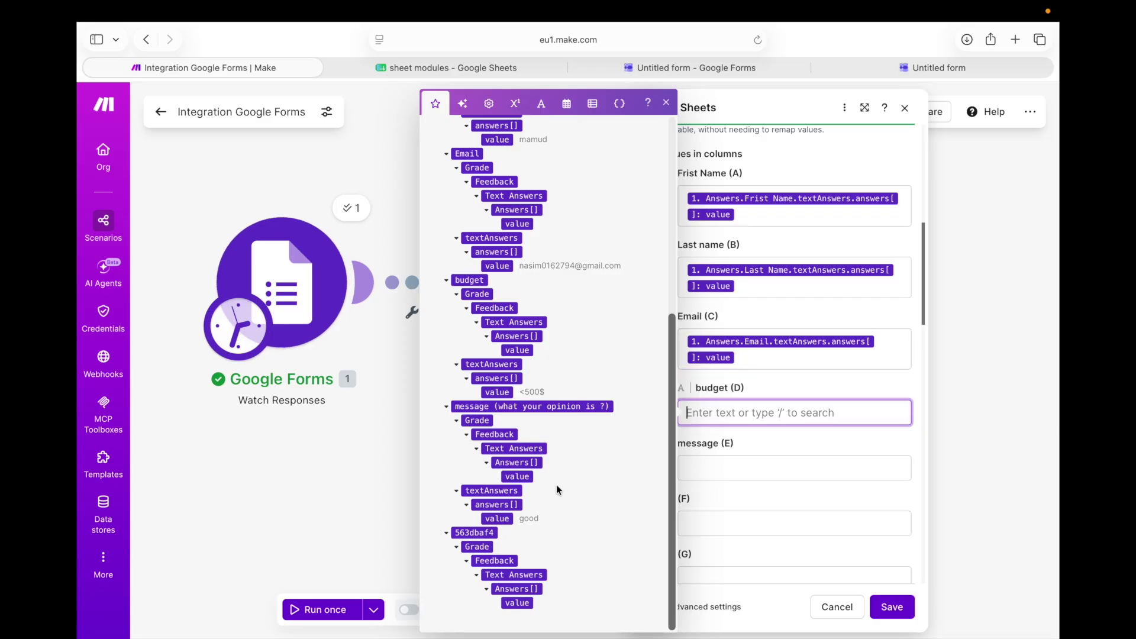
click(497, 392)
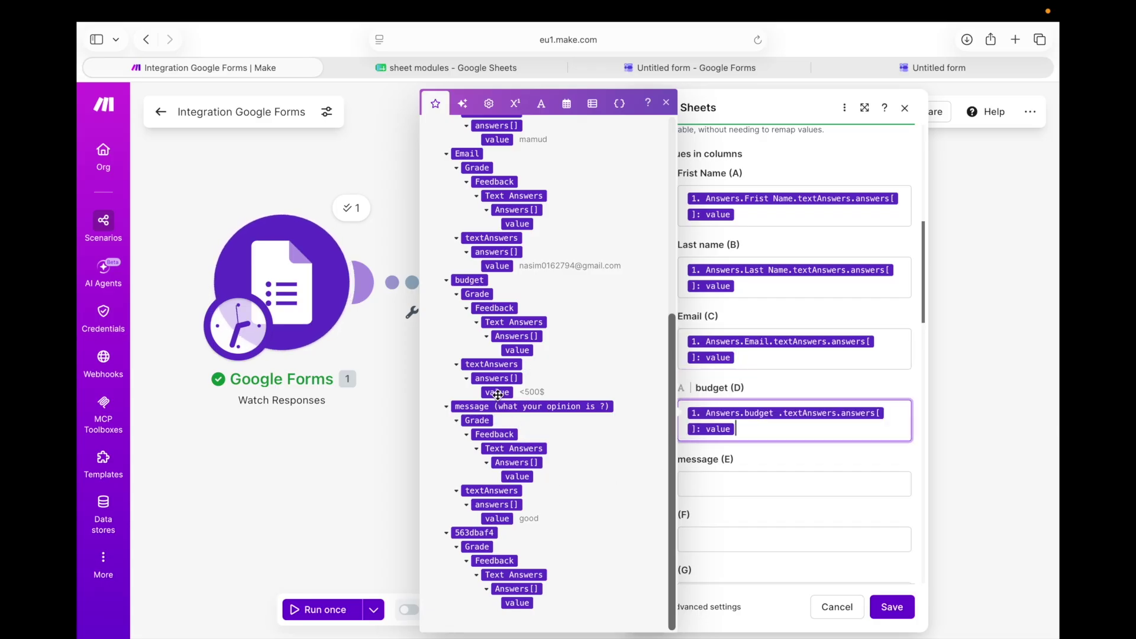
click(722, 486)
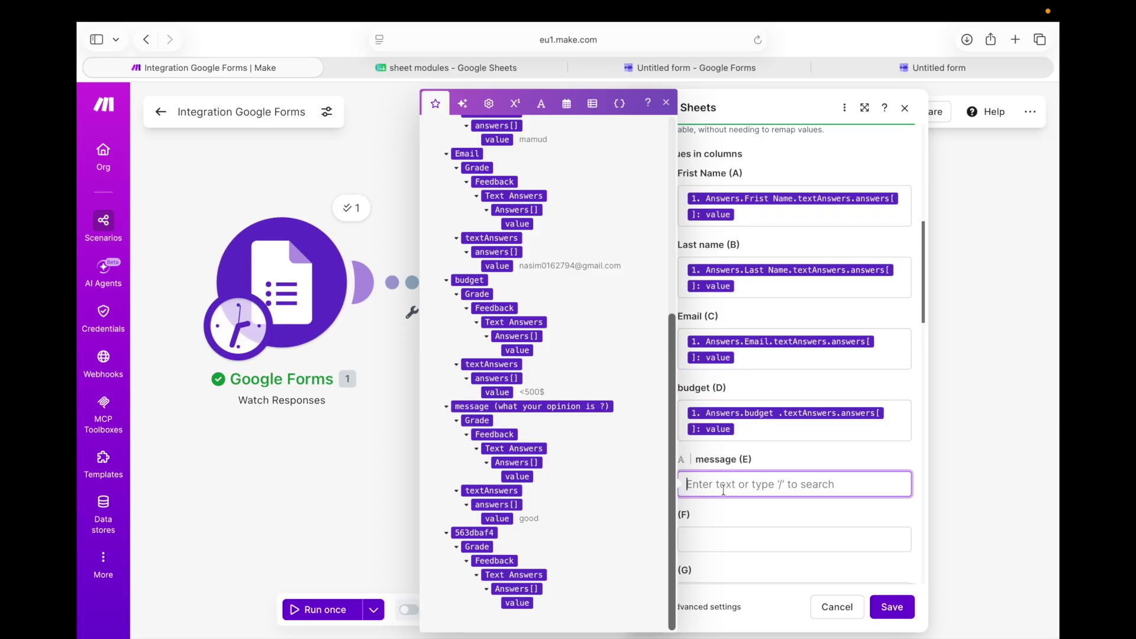
click(497, 519)
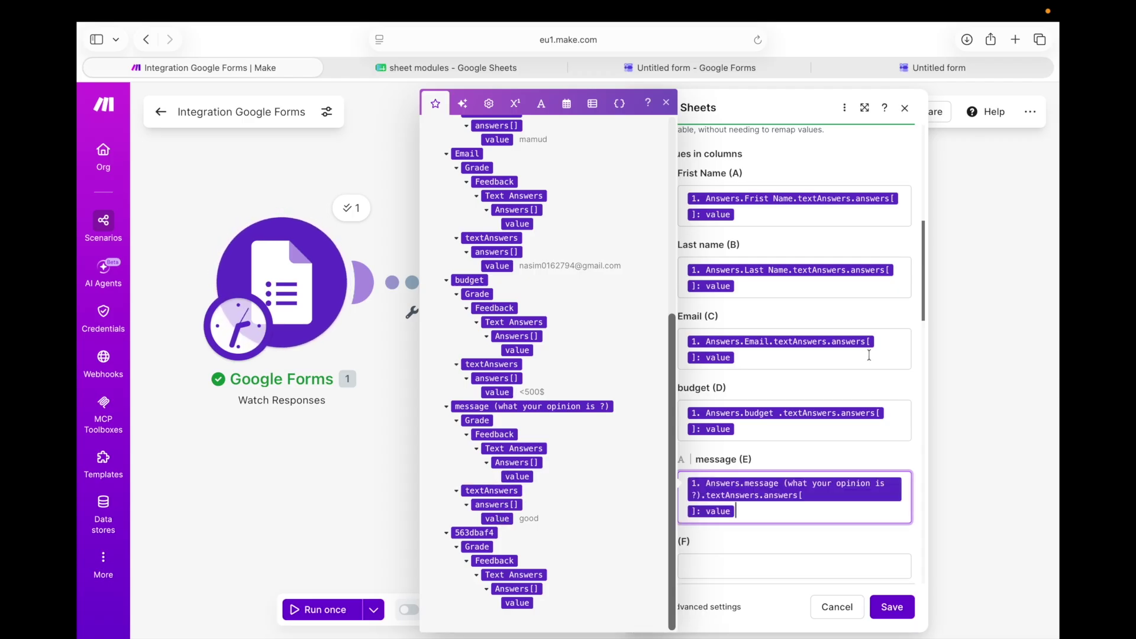
scroll(869, 355, down, 6)
scroll(863, 338, up, 9)
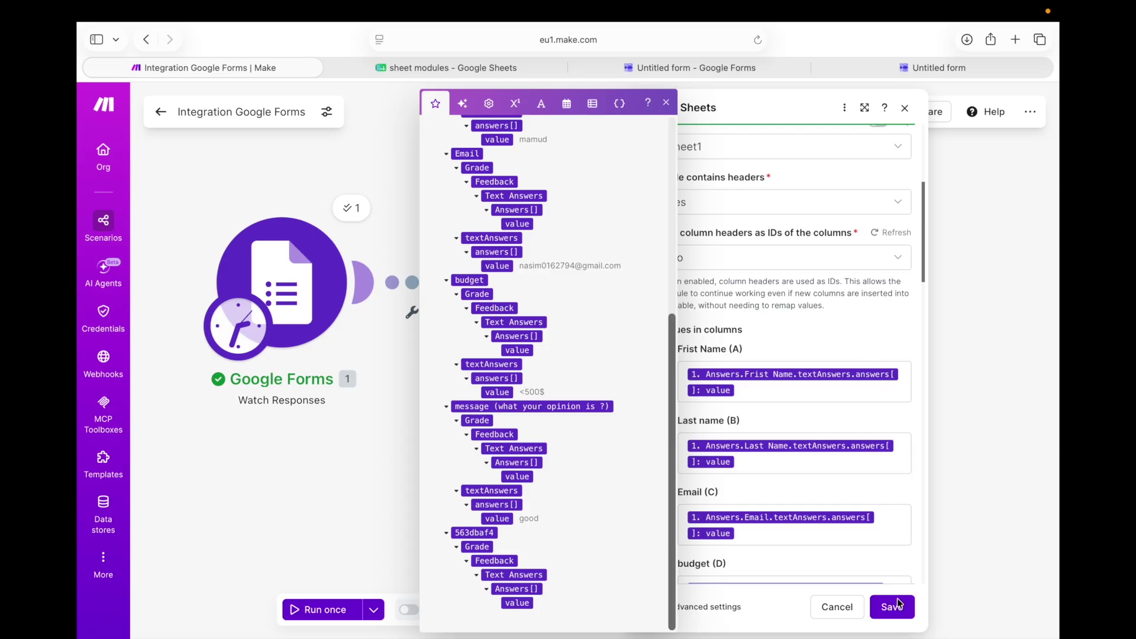
click(893, 607)
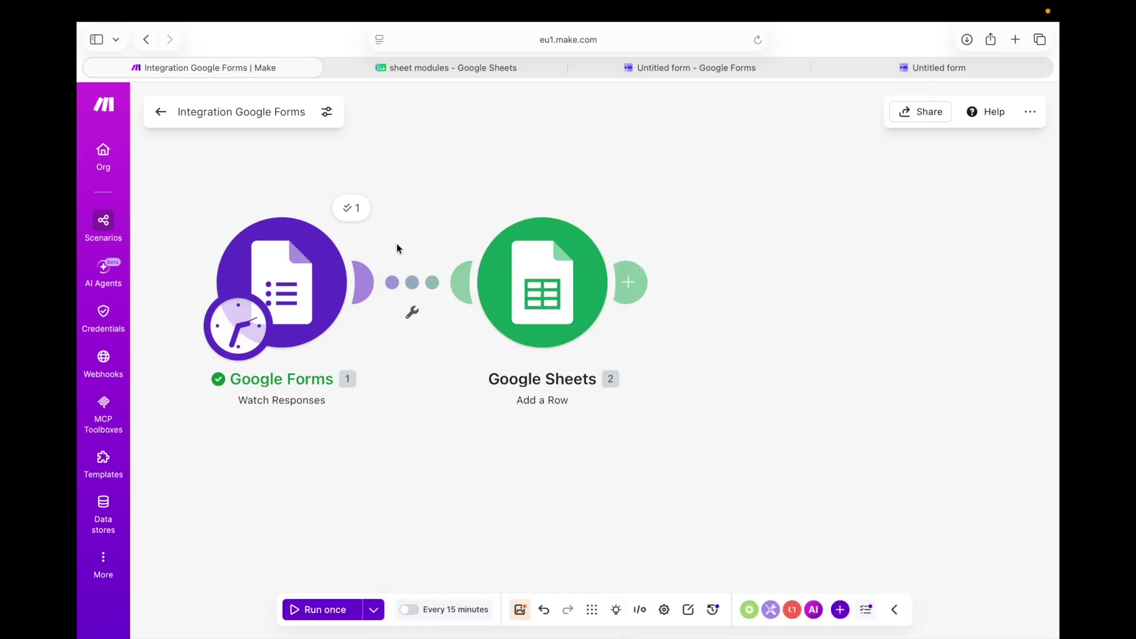
Run the scenario once and inspect the Google Forms trigger's result, which returned no new data
click(307, 614)
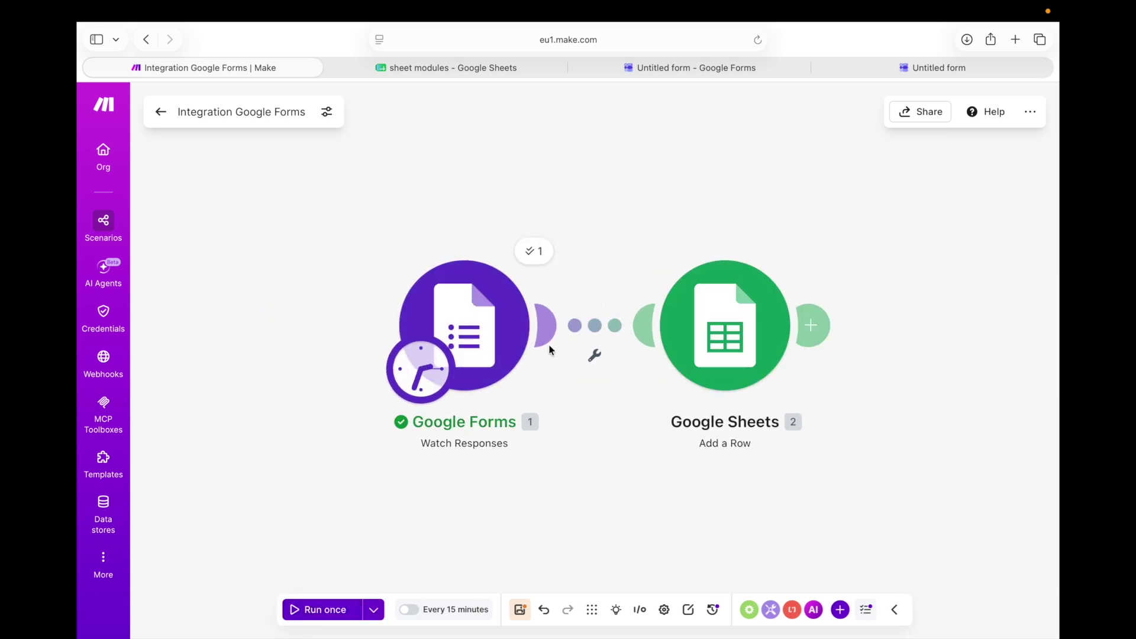
click(548, 253)
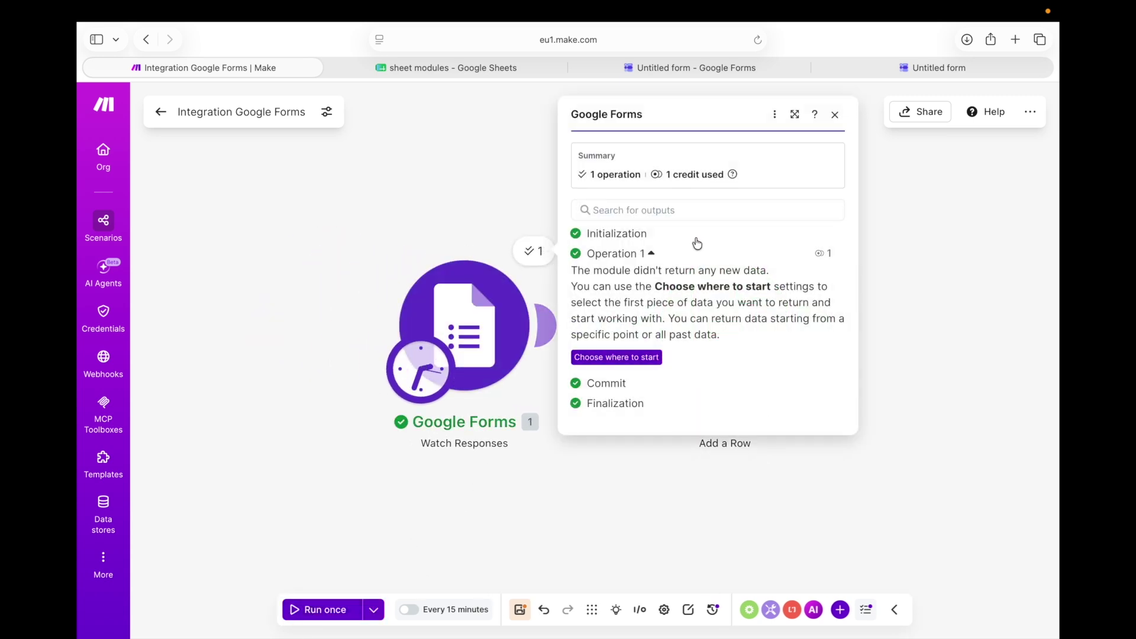
click(516, 218)
click(536, 254)
click(512, 211)
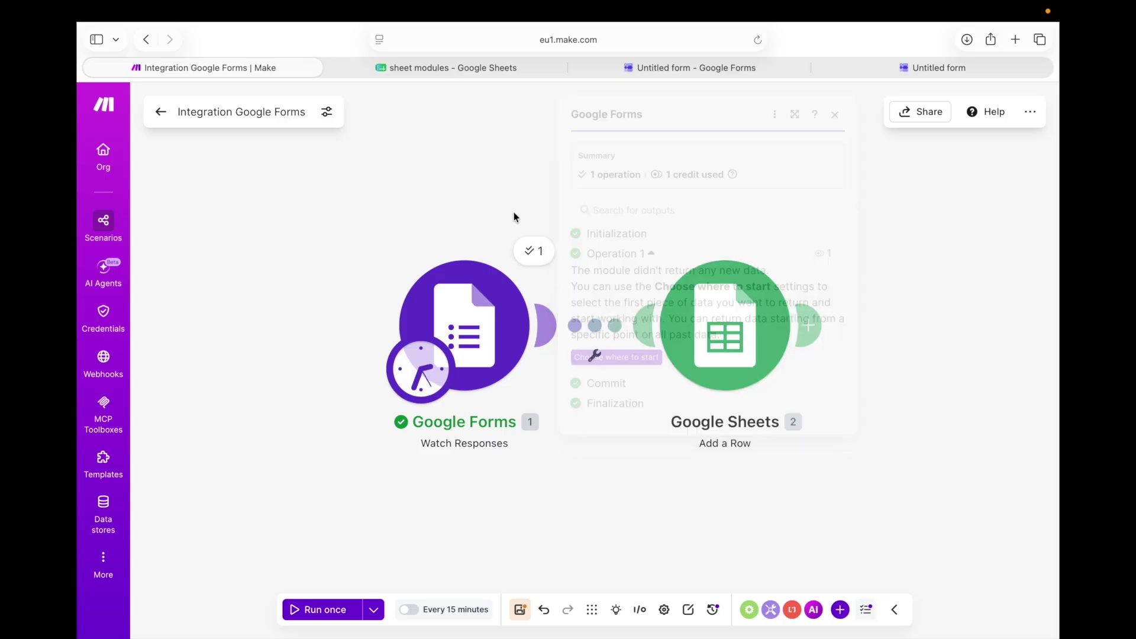
Check the Frist Name question in the form editor, then start another response on the live form
click(684, 71)
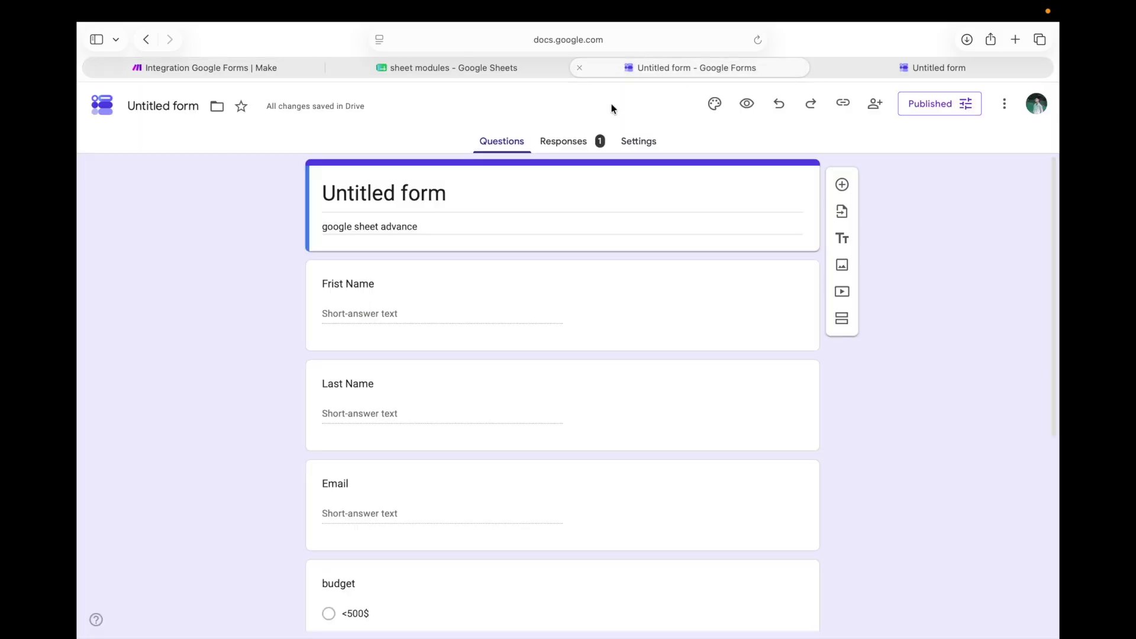
click(381, 307)
click(371, 362)
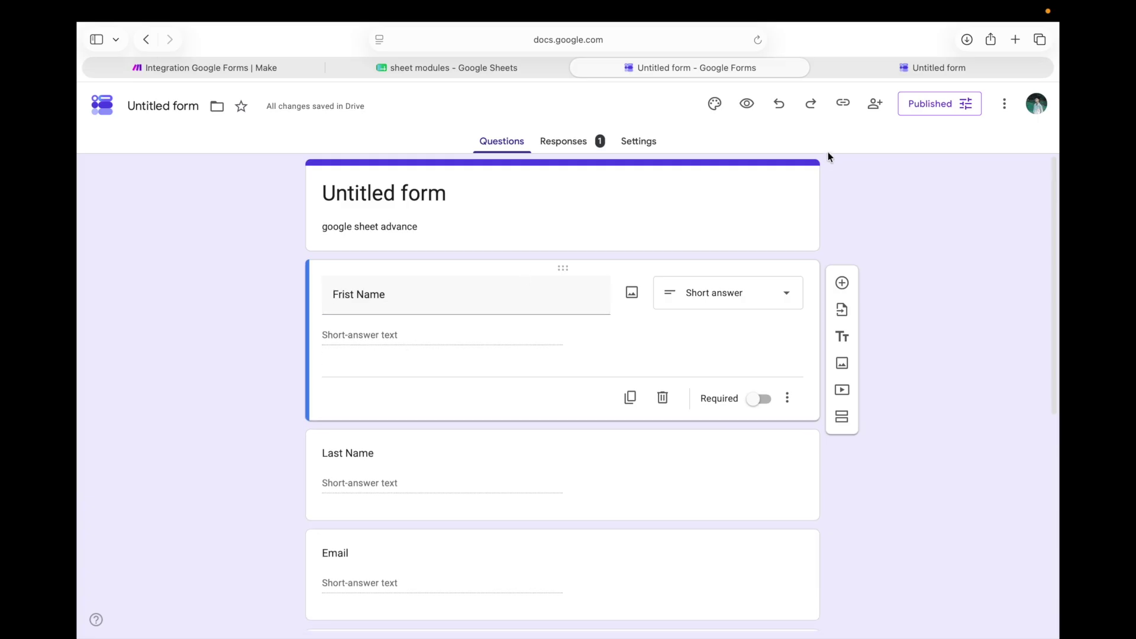
click(911, 68)
click(411, 189)
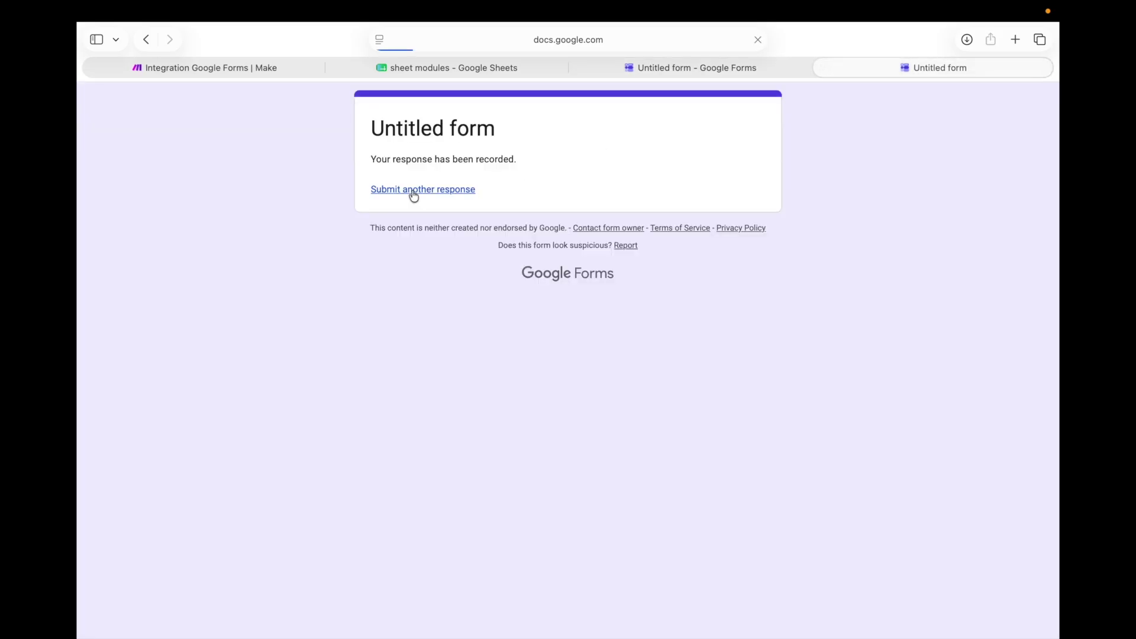
Enter the respondent's first name, last name and the suggested email address
click(399, 279)
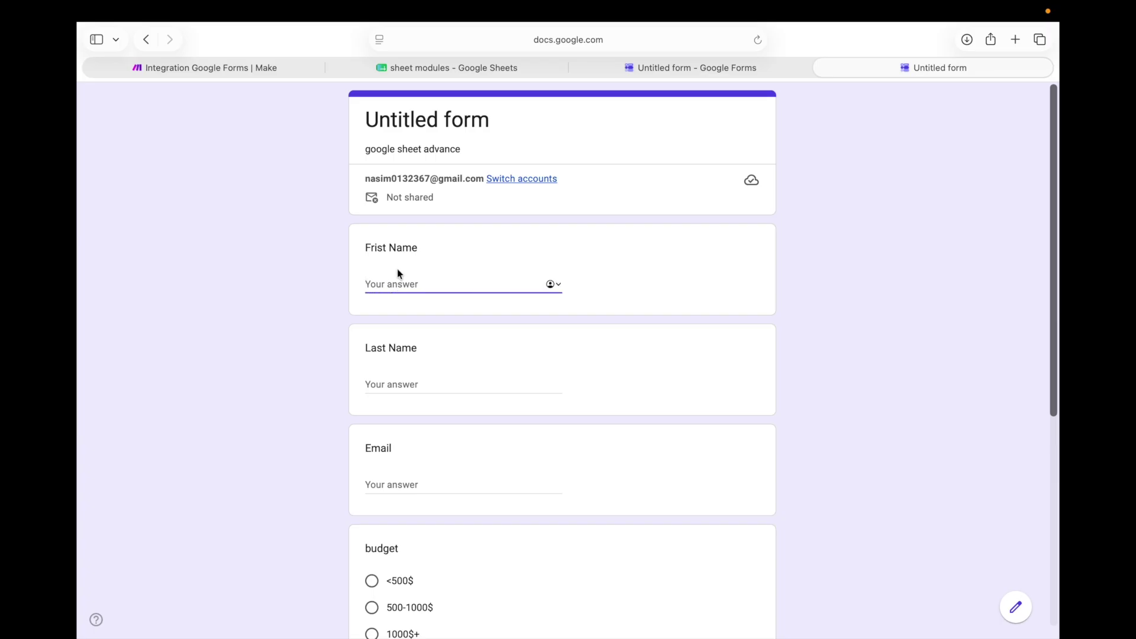
click(391, 384)
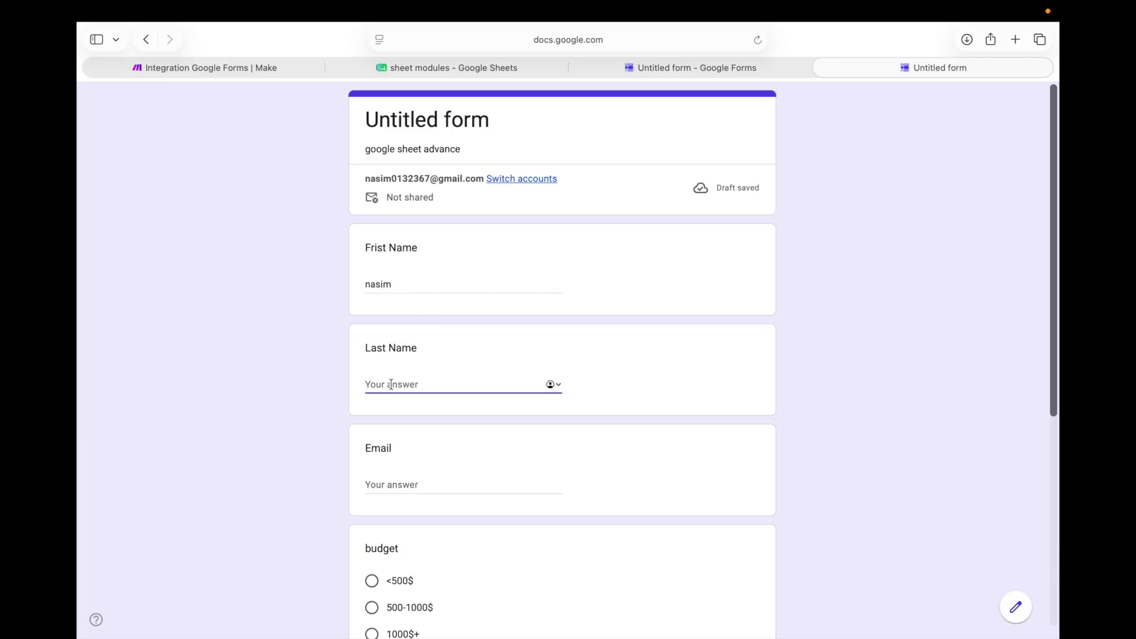
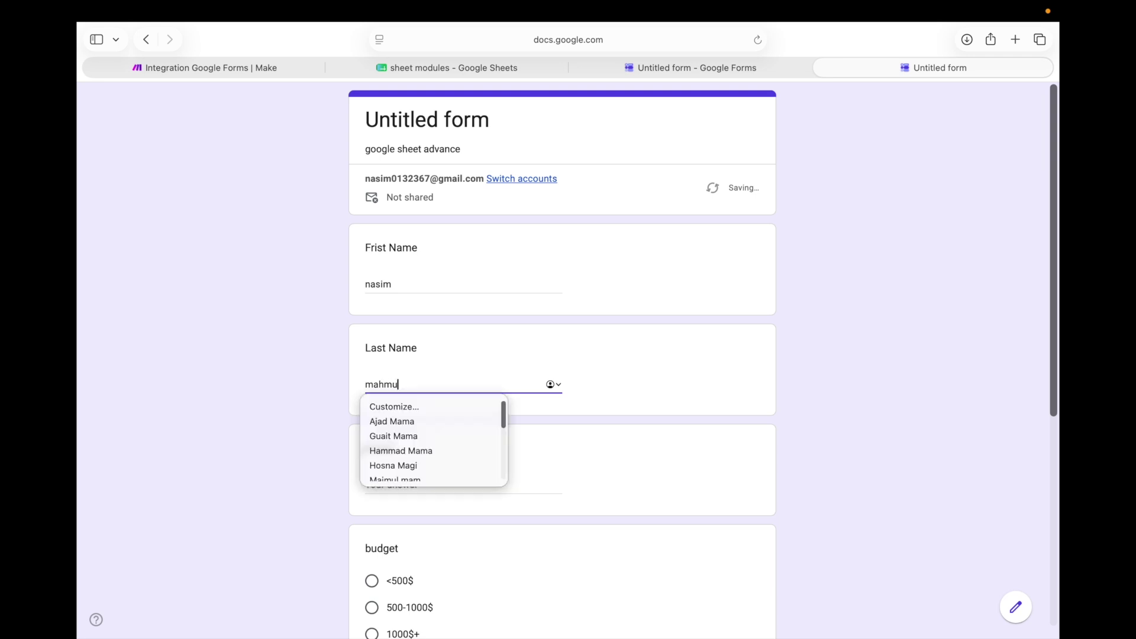
scroll(434, 377, down, 5)
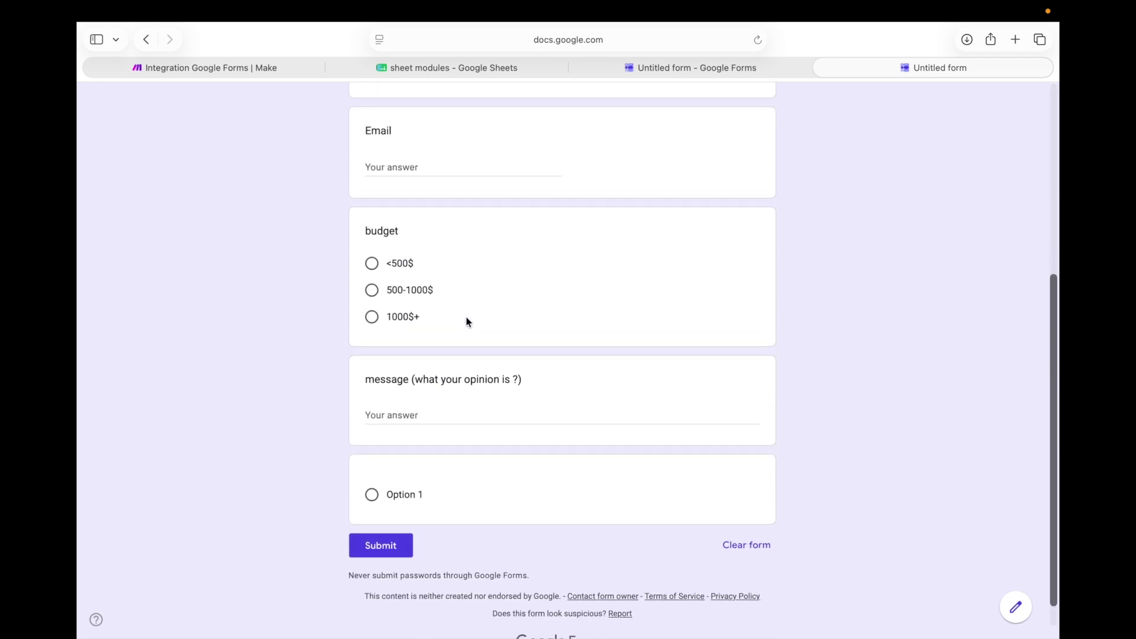
click(430, 167)
text(na)
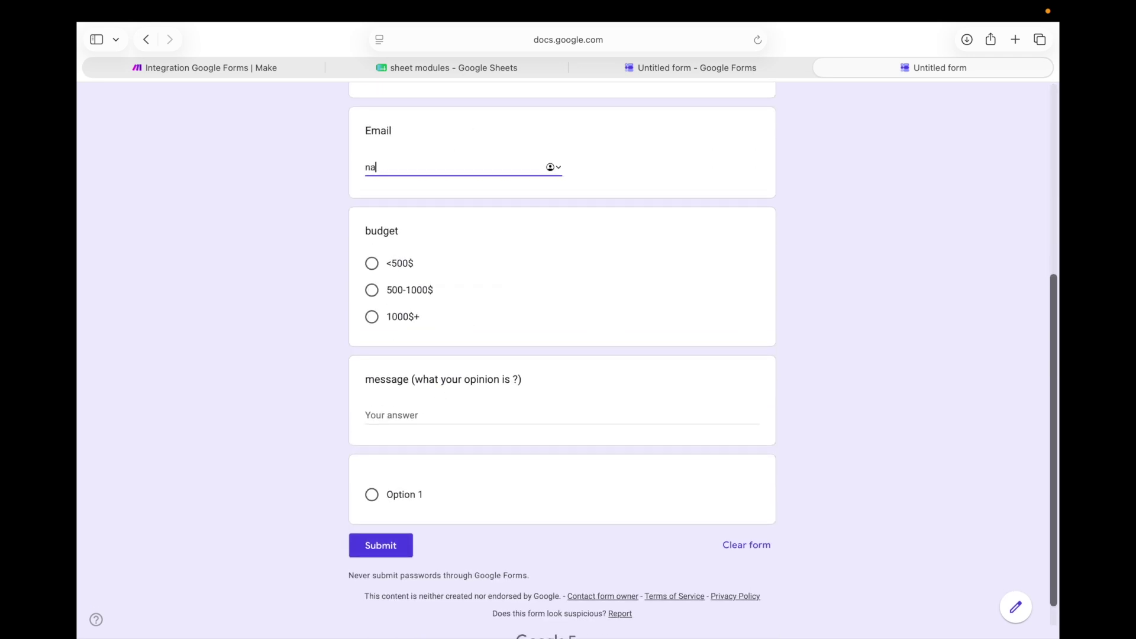
key(Down)
click(423, 188)
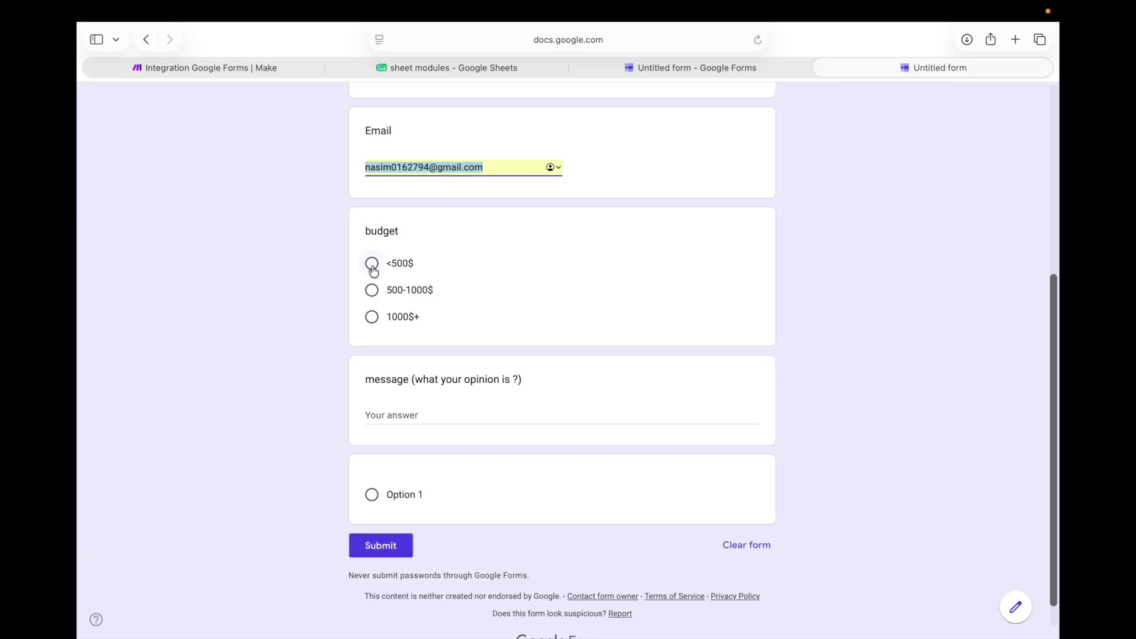
Choose the <500$ budget, write the message good, and submit the response
click(375, 267)
scroll(373, 270, down, 2)
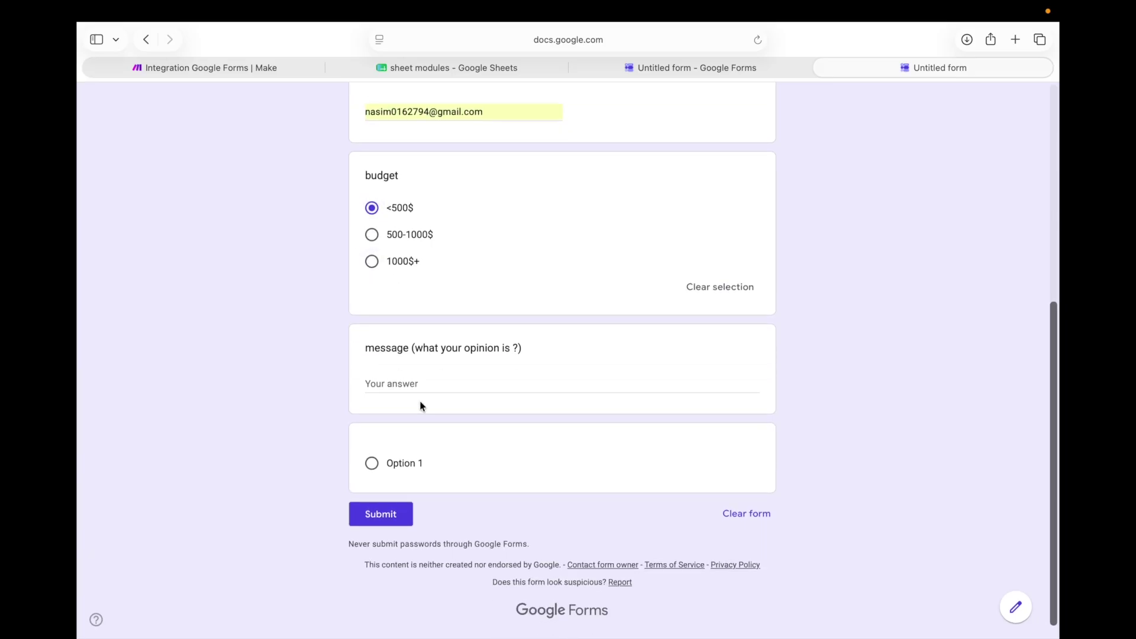
click(436, 386)
text(good)
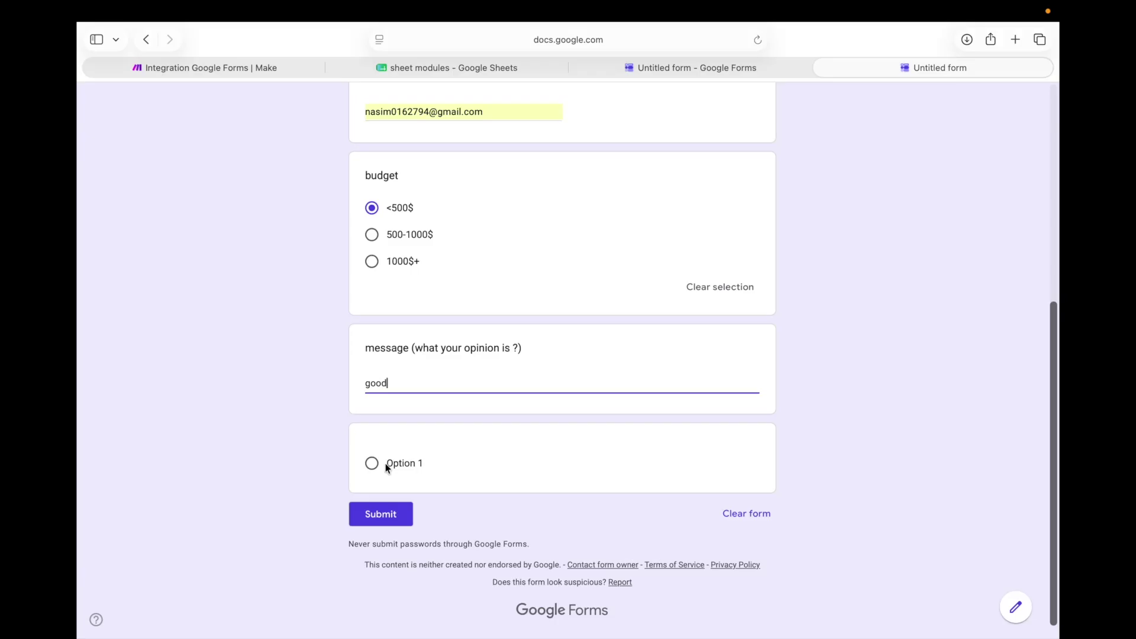
click(375, 513)
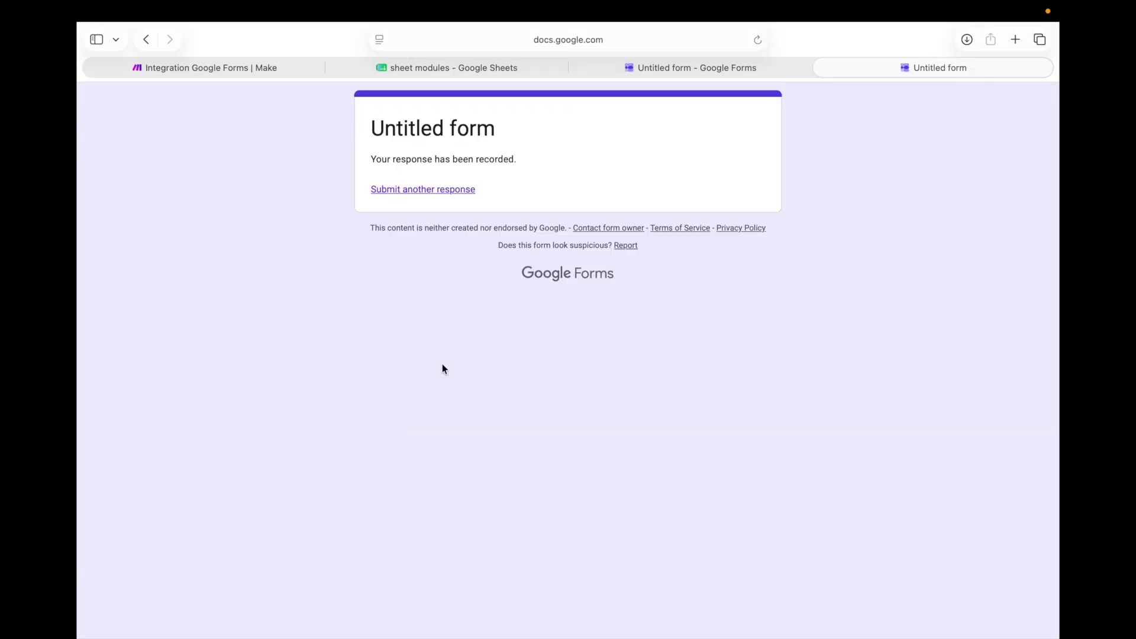
click(200, 68)
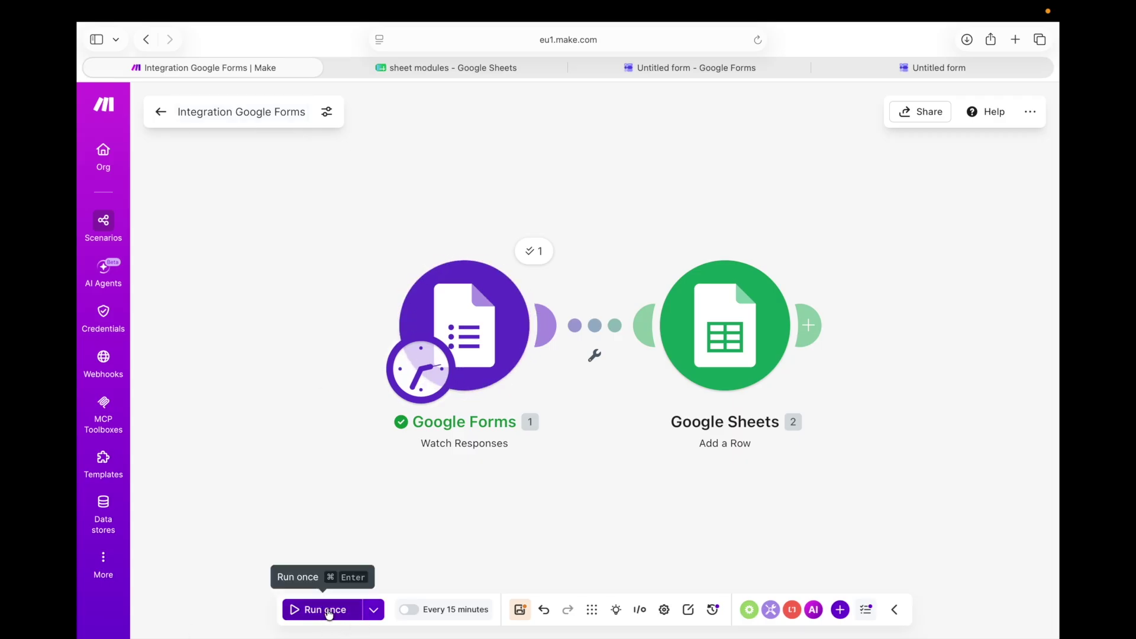
Run the scenario once, check both modules' outputs, and verify the new row 2 in the spreadsheet
drag(260, 536, 257, 532)
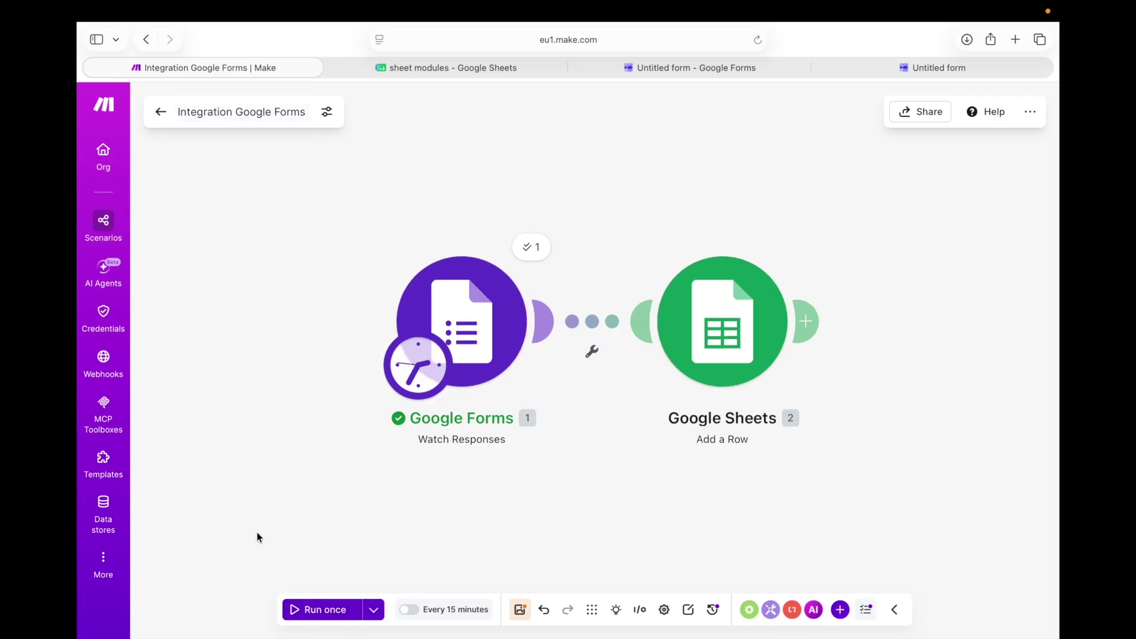
click(323, 606)
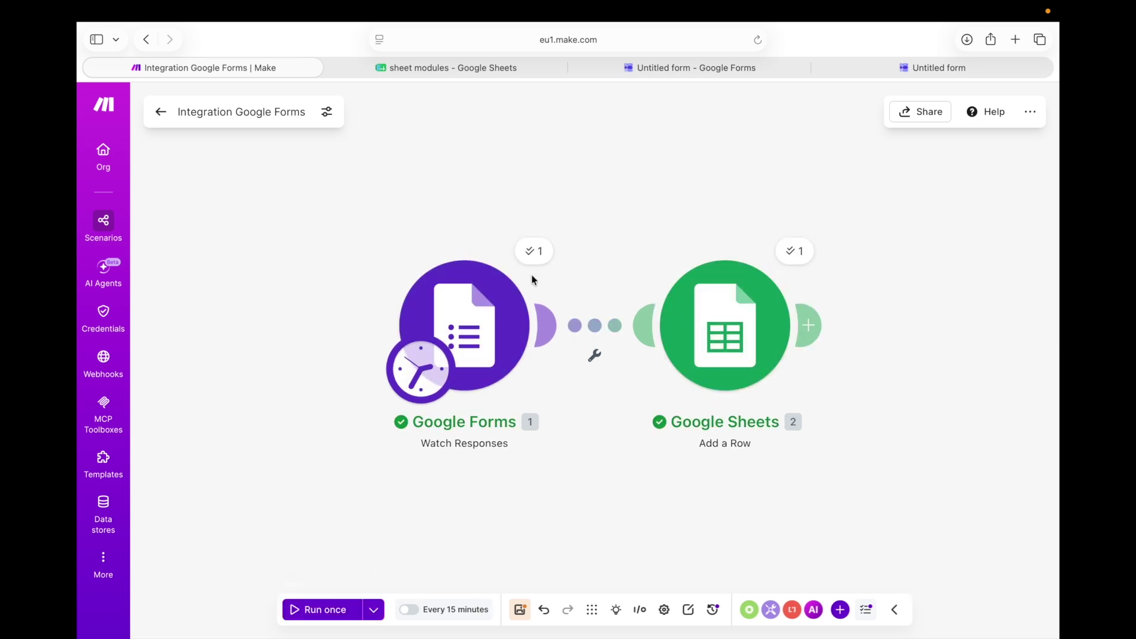
click(539, 255)
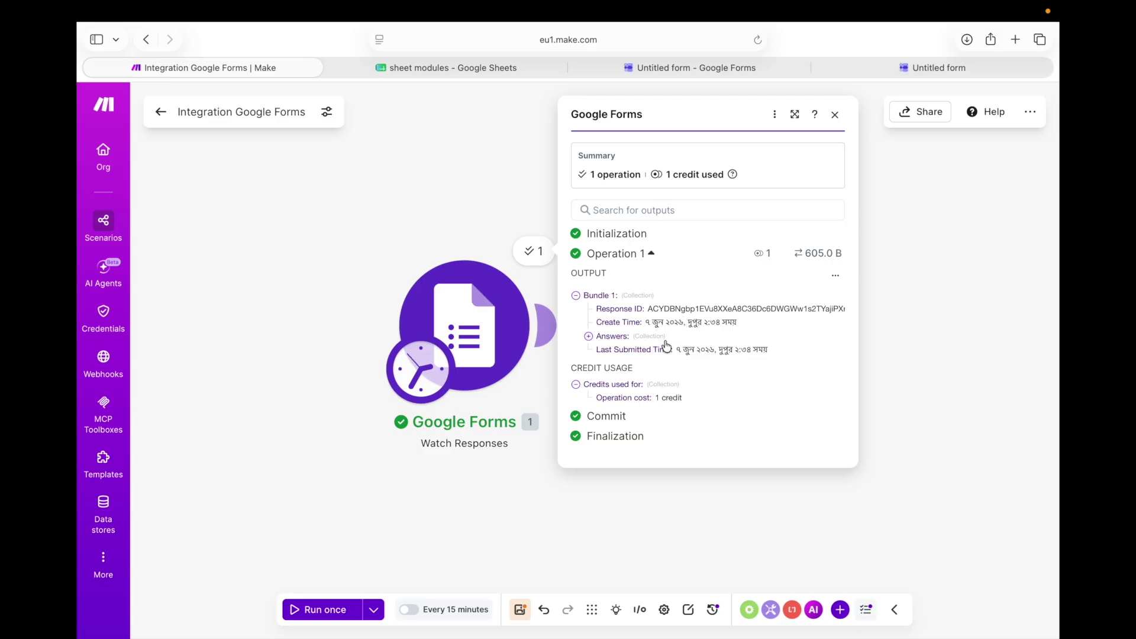
click(835, 114)
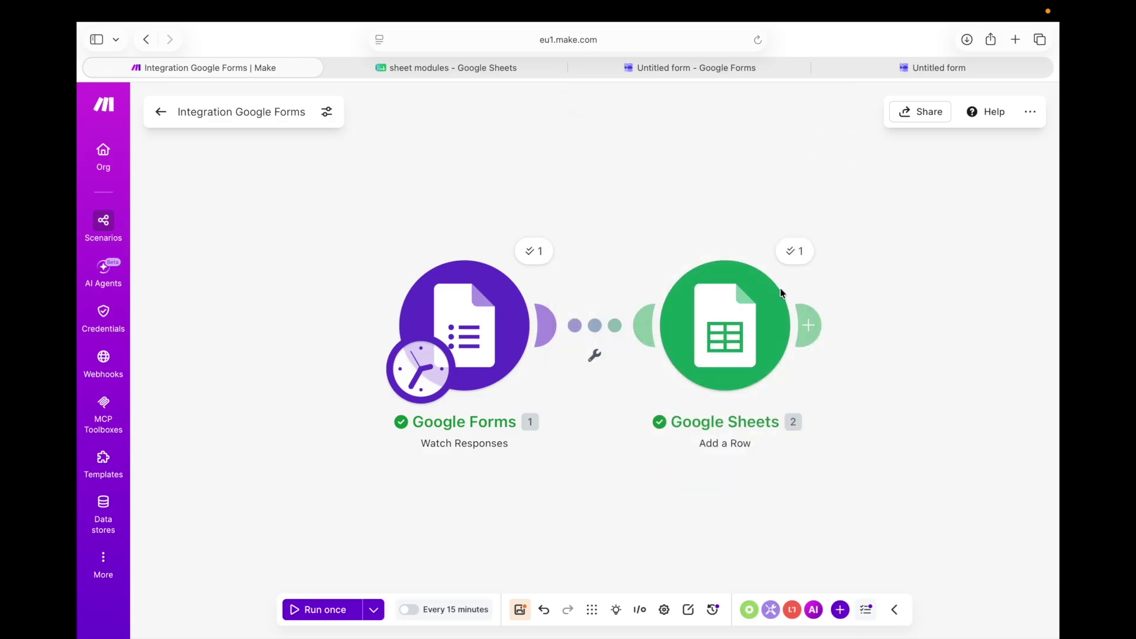
click(797, 251)
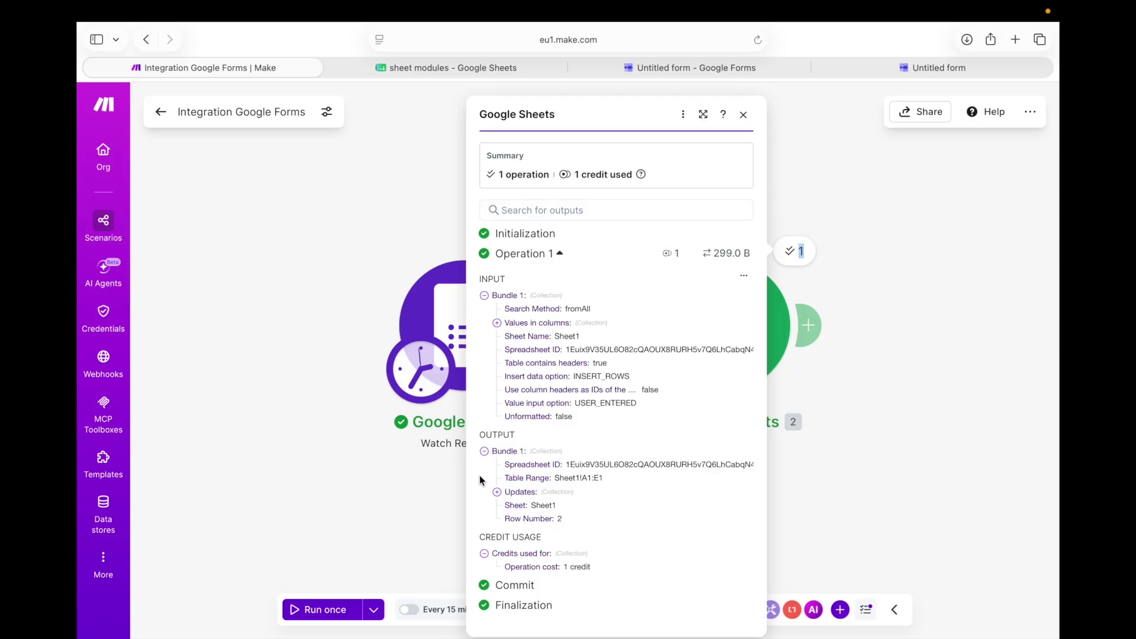
drag(489, 466, 571, 556)
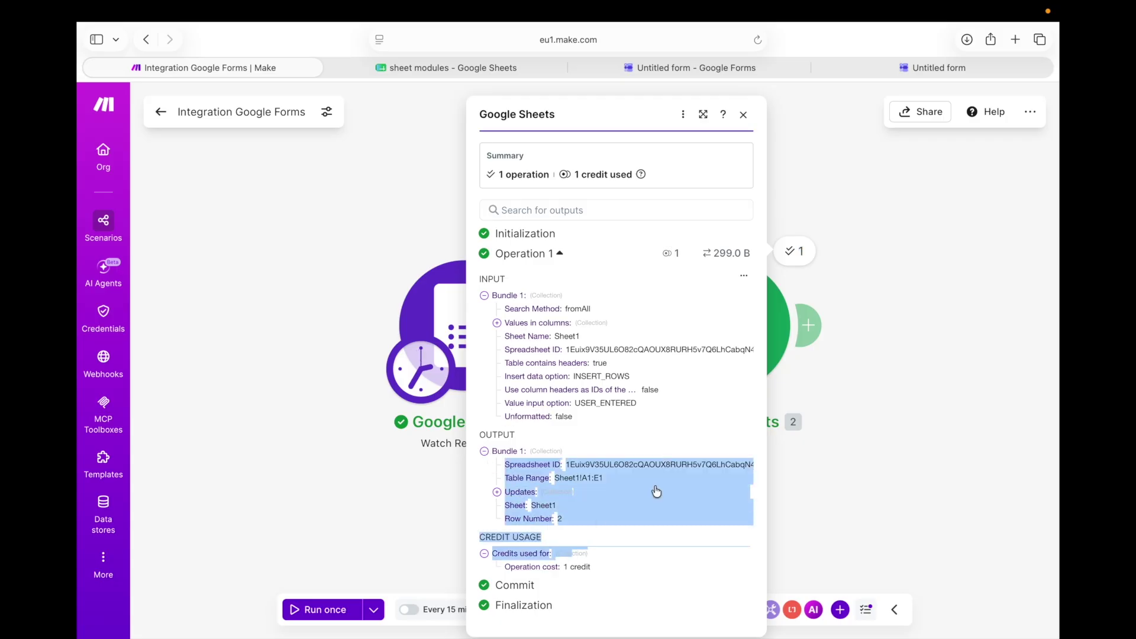
click(855, 393)
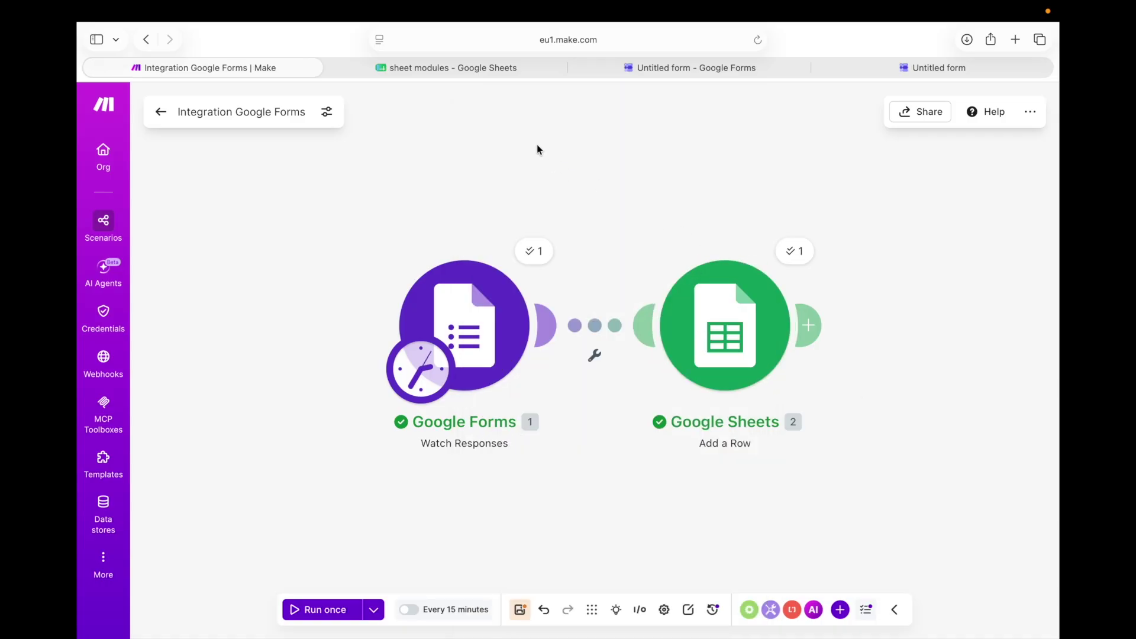
click(480, 68)
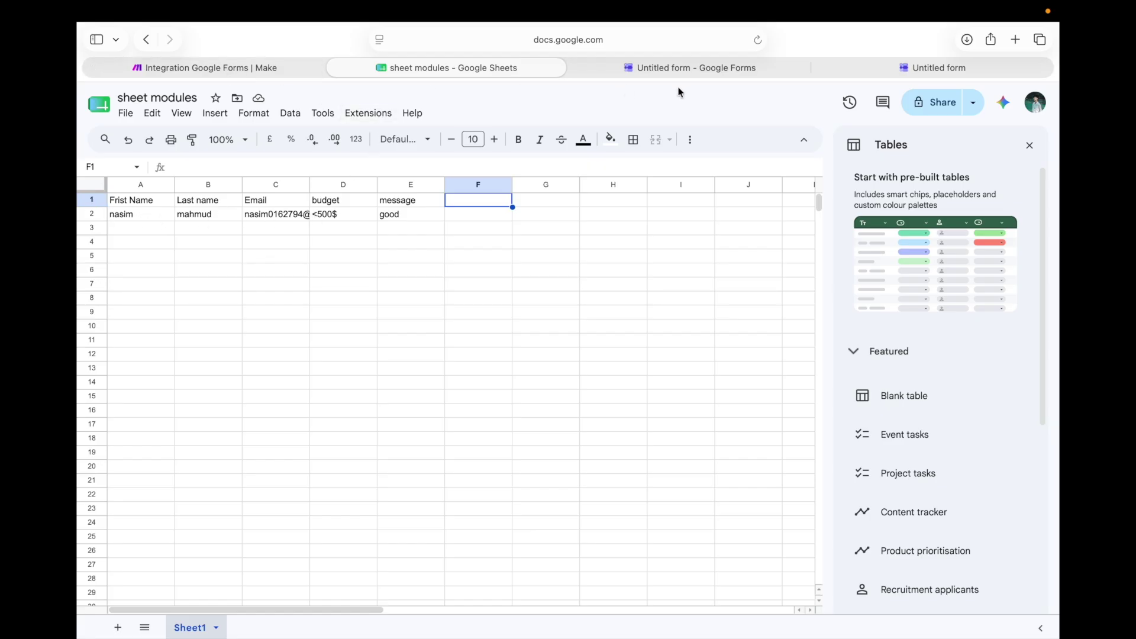
Start a fresh form response and fill in the tester's first name, last name and e-mail
click(690, 69)
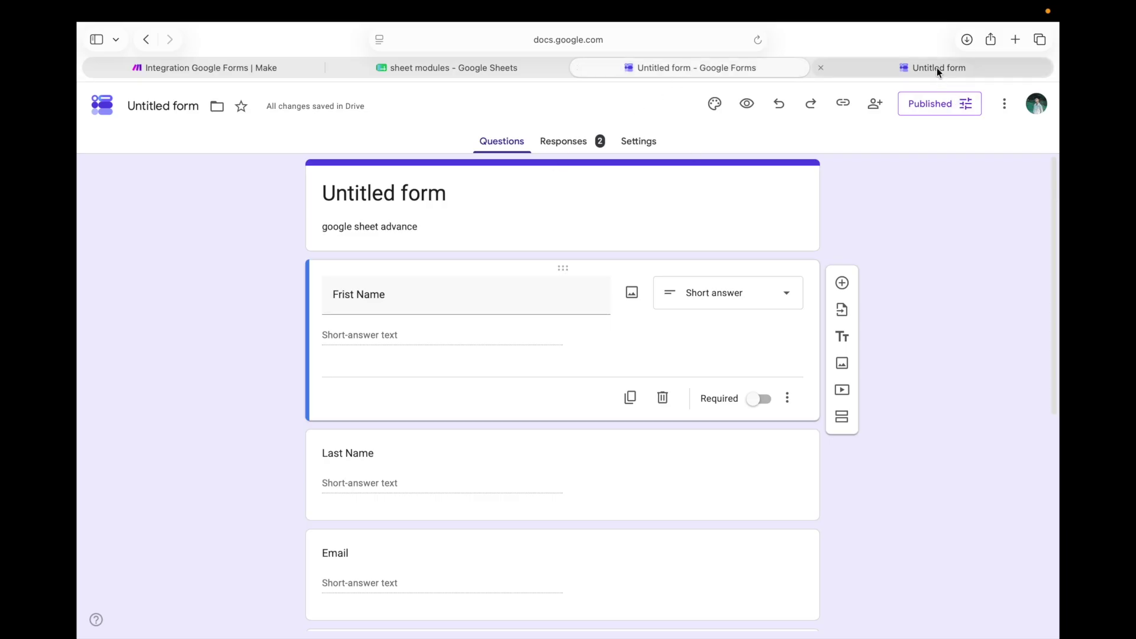
click(936, 67)
click(470, 189)
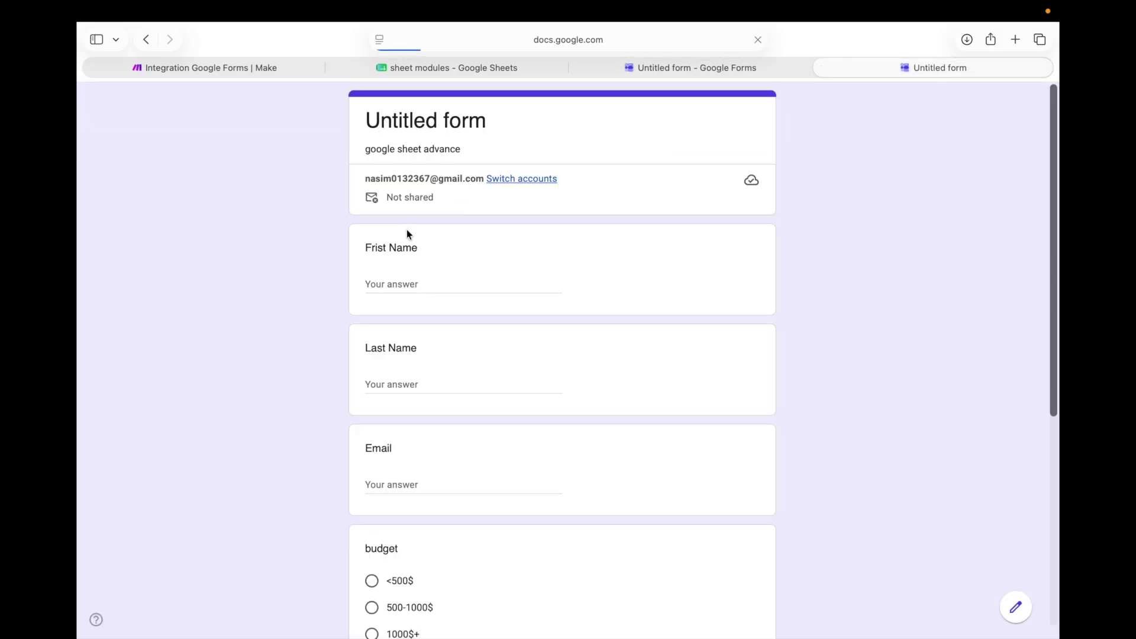
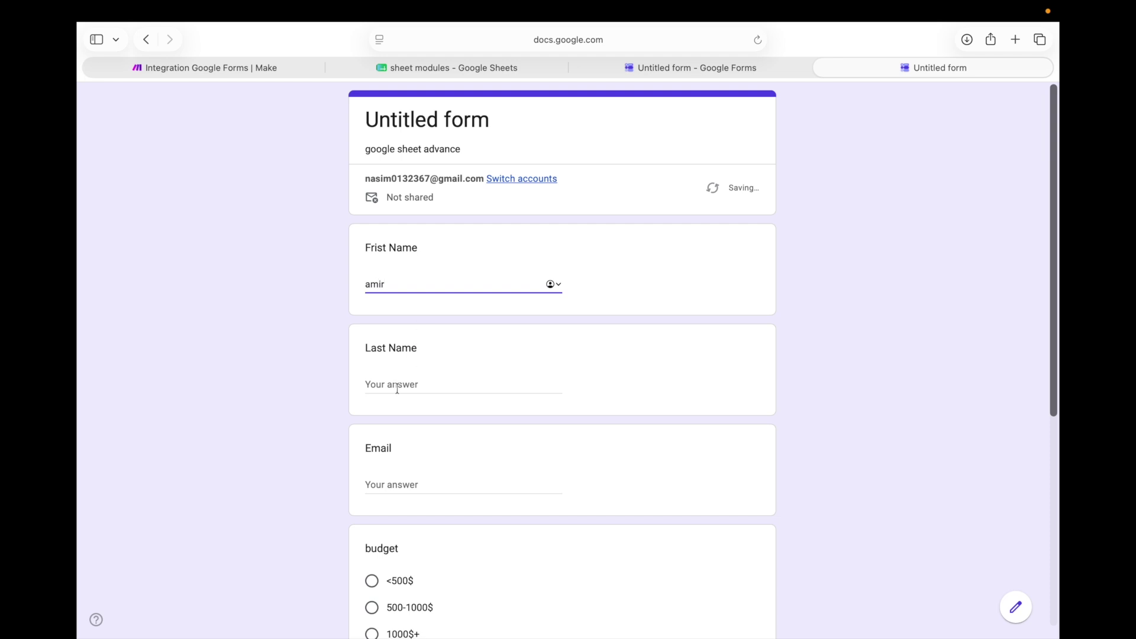
click(397, 385)
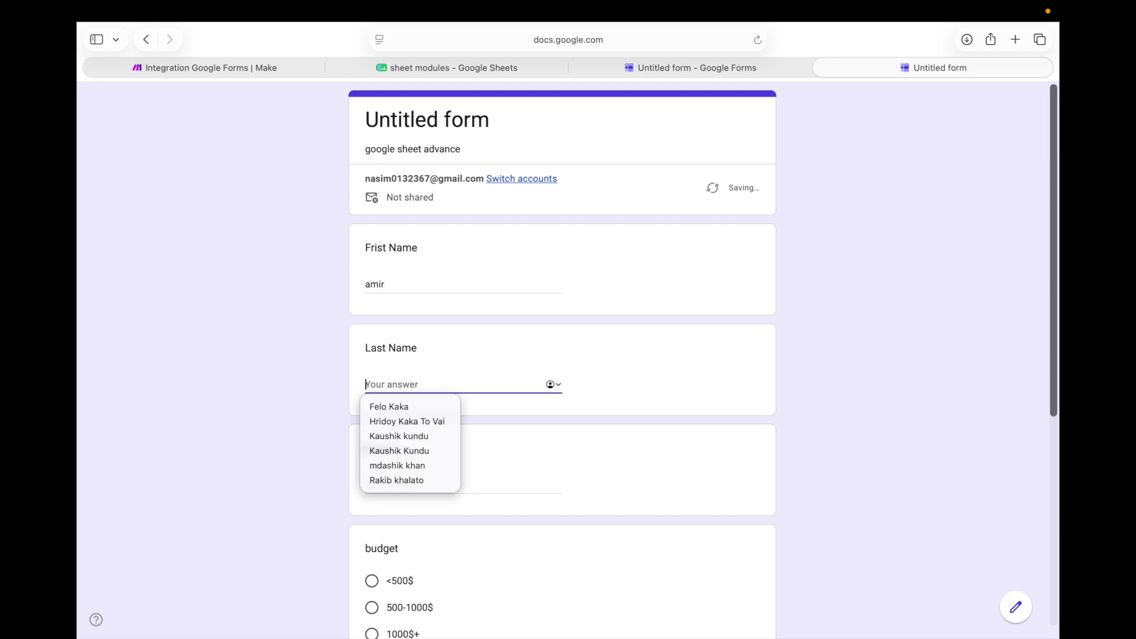
scroll(403, 385, down, 1)
key(Tab)
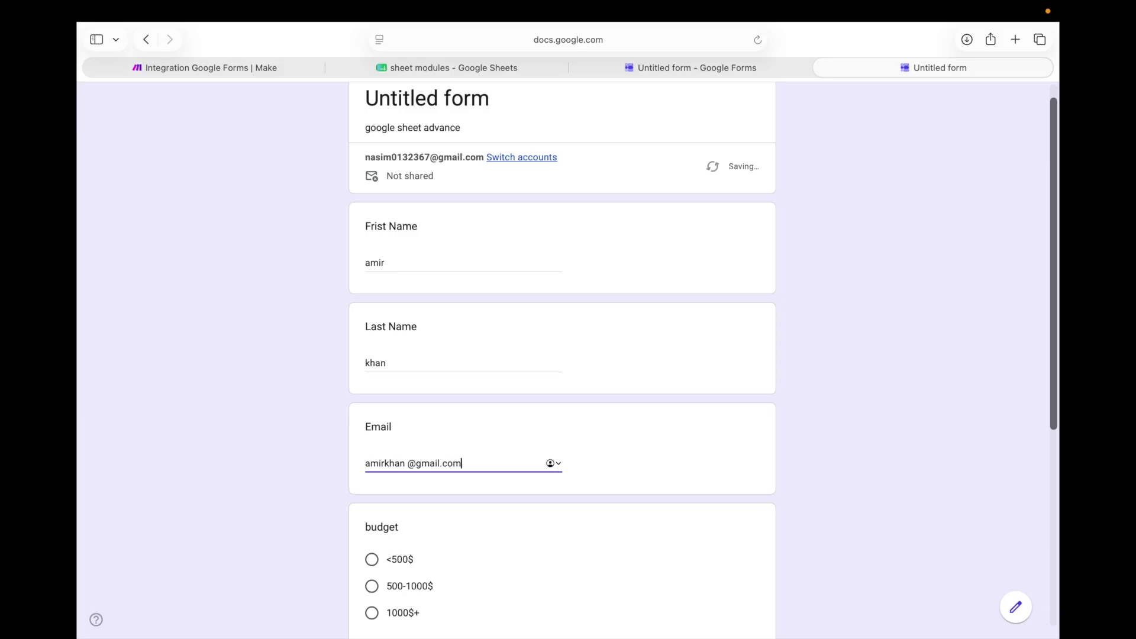
Choose the 1000$+ budget, enter the message 'not bad', and submit the response
scroll(346, 548, down, 3)
click(371, 524)
scroll(370, 520, down, 5)
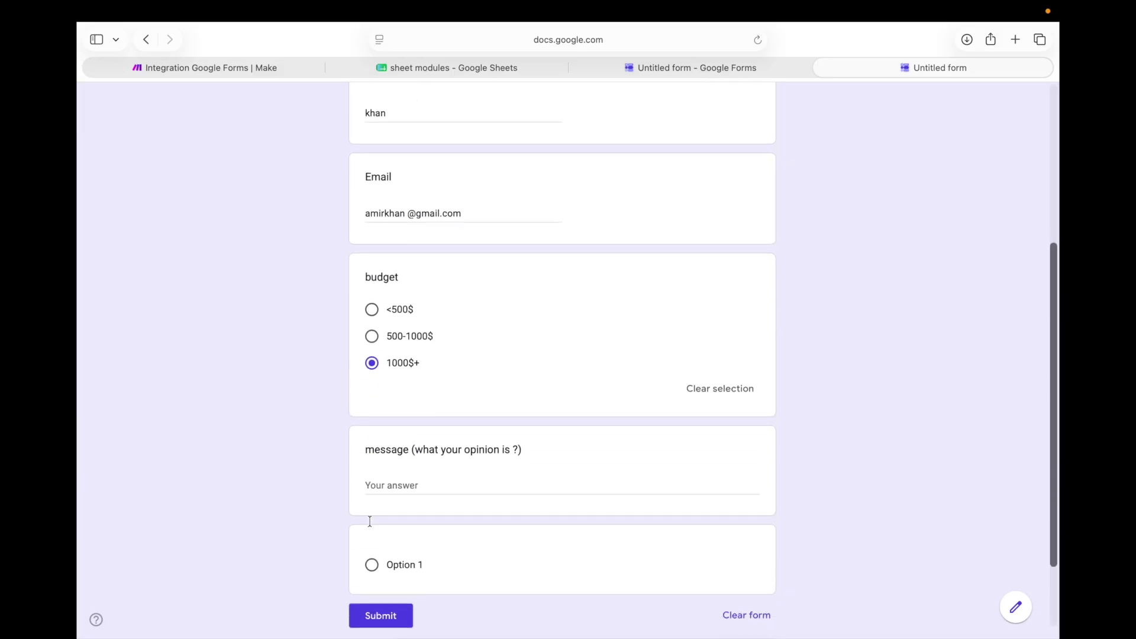
scroll(370, 521, down, 2)
click(418, 432)
text(not bad)
click(391, 568)
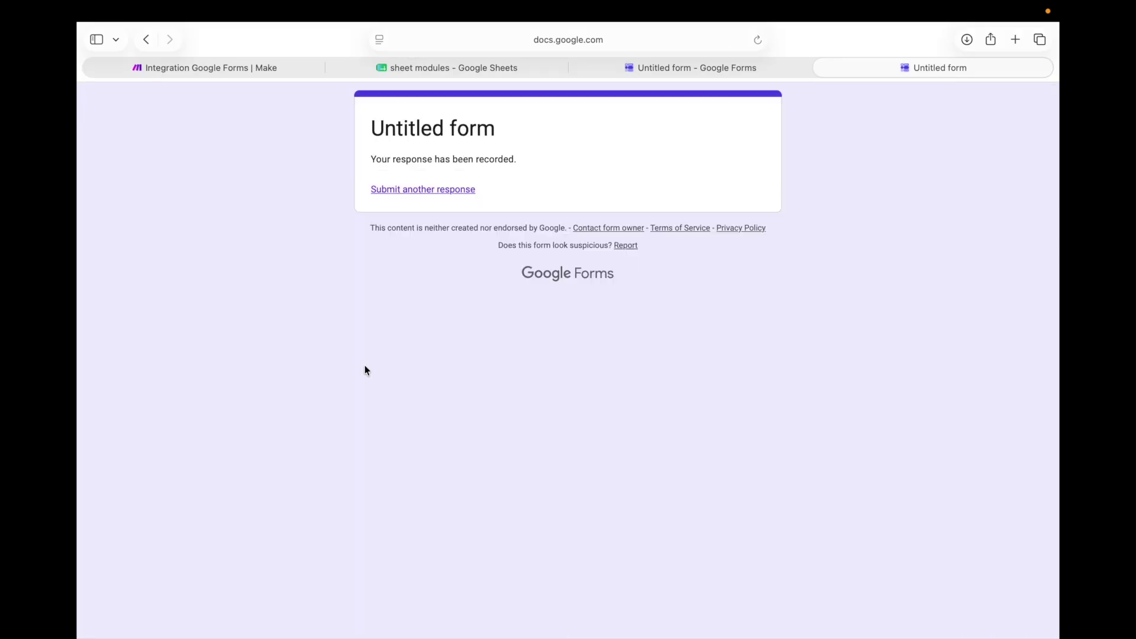
Run the Make scenario once and inspect the Google Forms module's received response
click(211, 66)
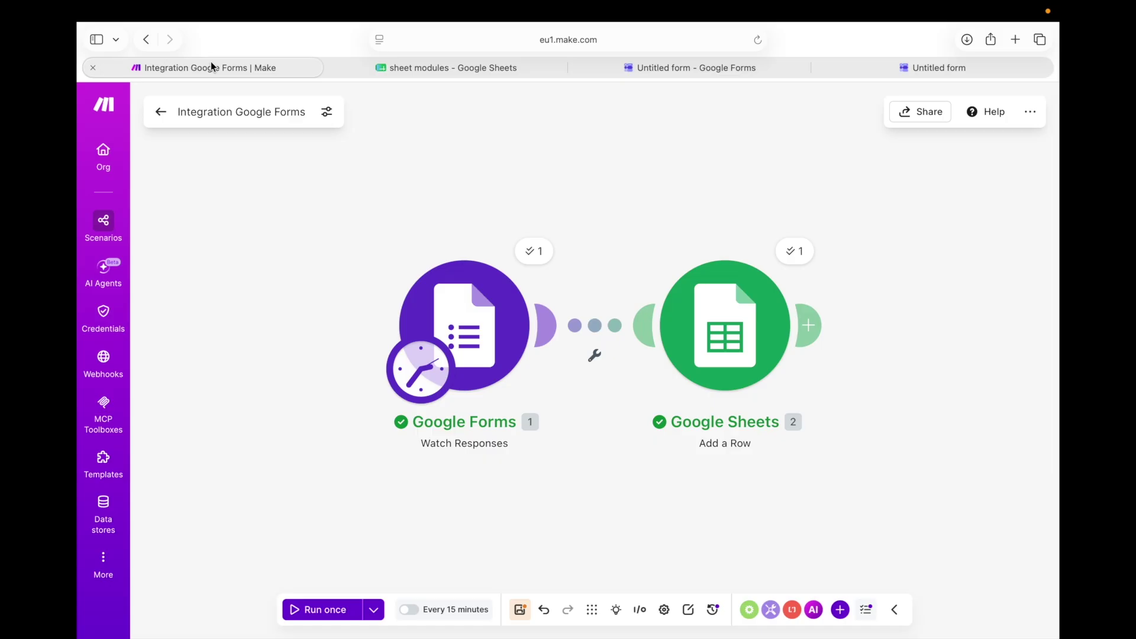
click(315, 610)
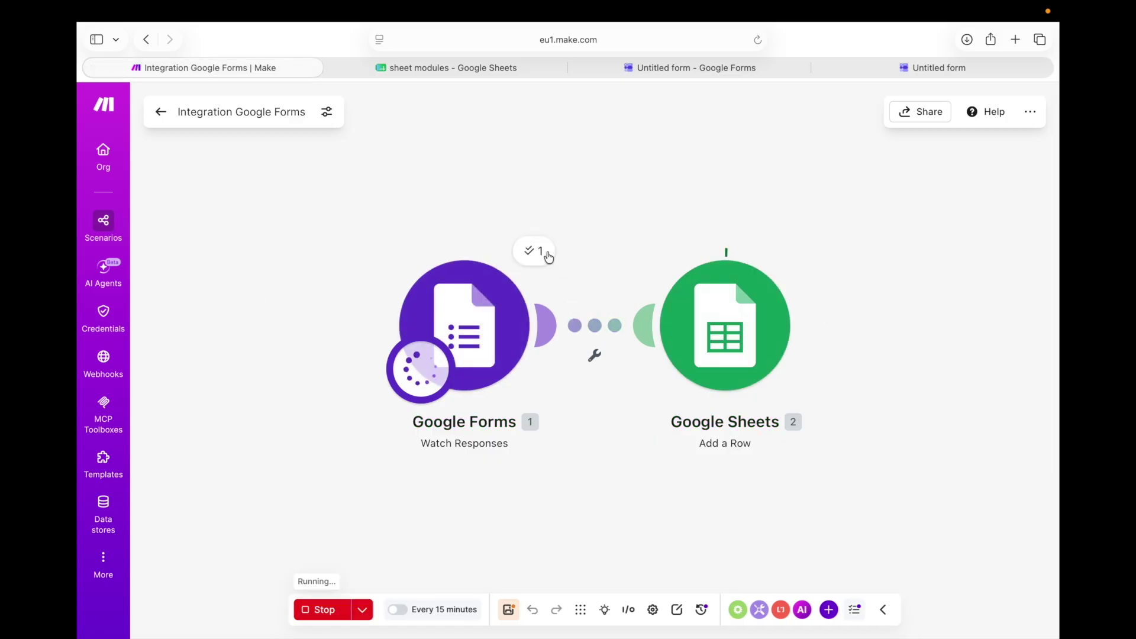
click(548, 256)
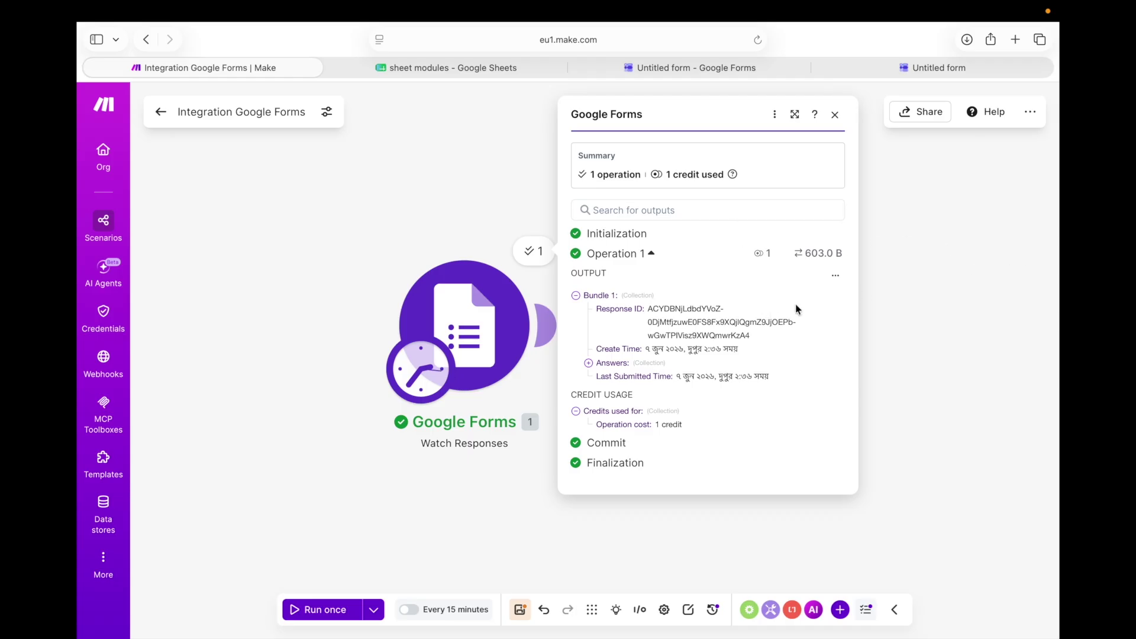
click(893, 296)
Review the Add a Row module's input and output bundles, then check the sheet for row 3
click(796, 248)
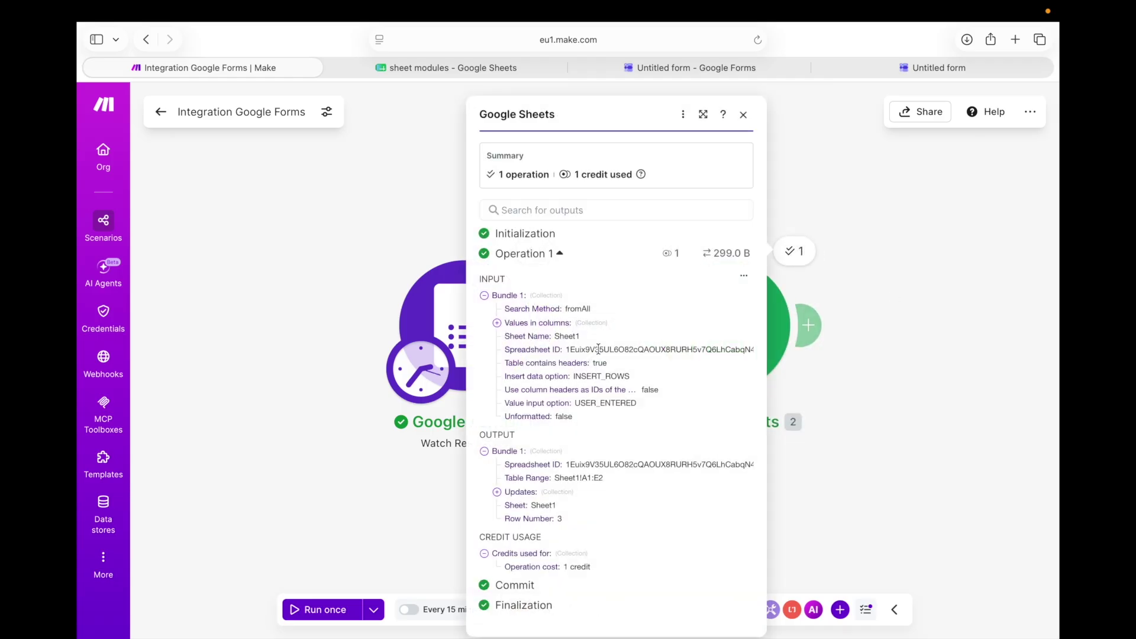
drag(495, 434, 545, 562)
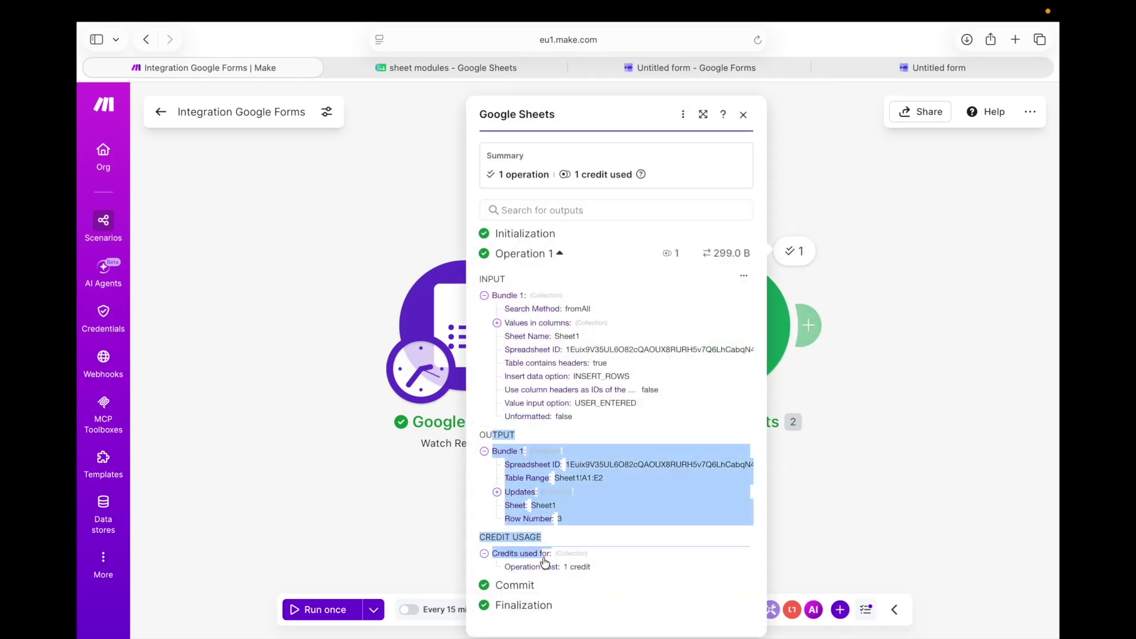
click(530, 280)
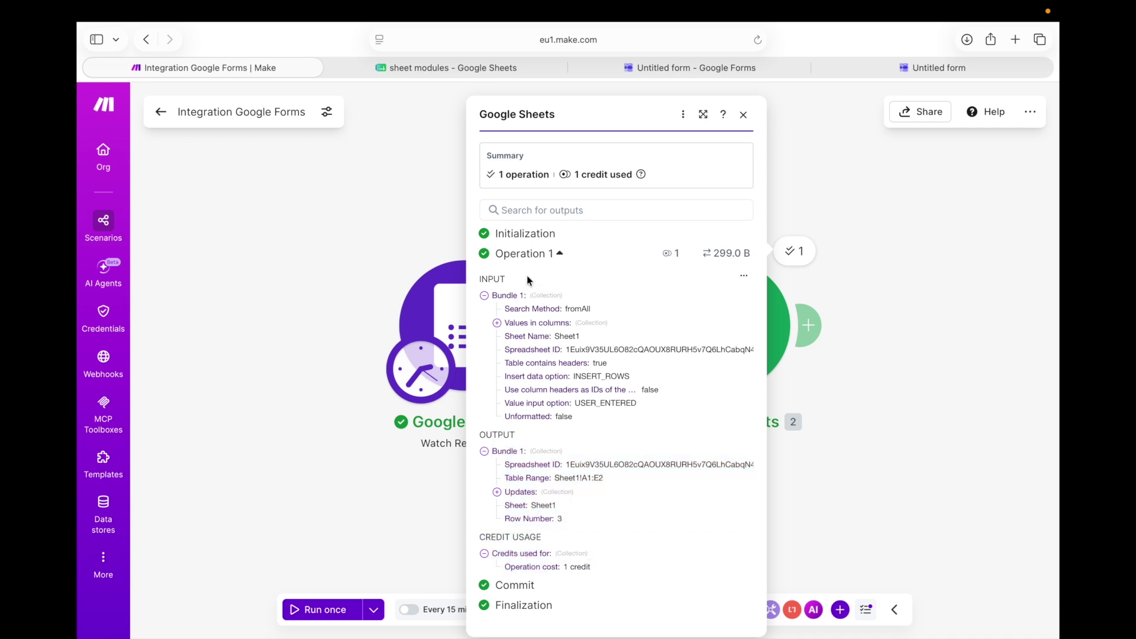
drag(529, 280, 605, 421)
click(625, 534)
click(886, 311)
click(436, 66)
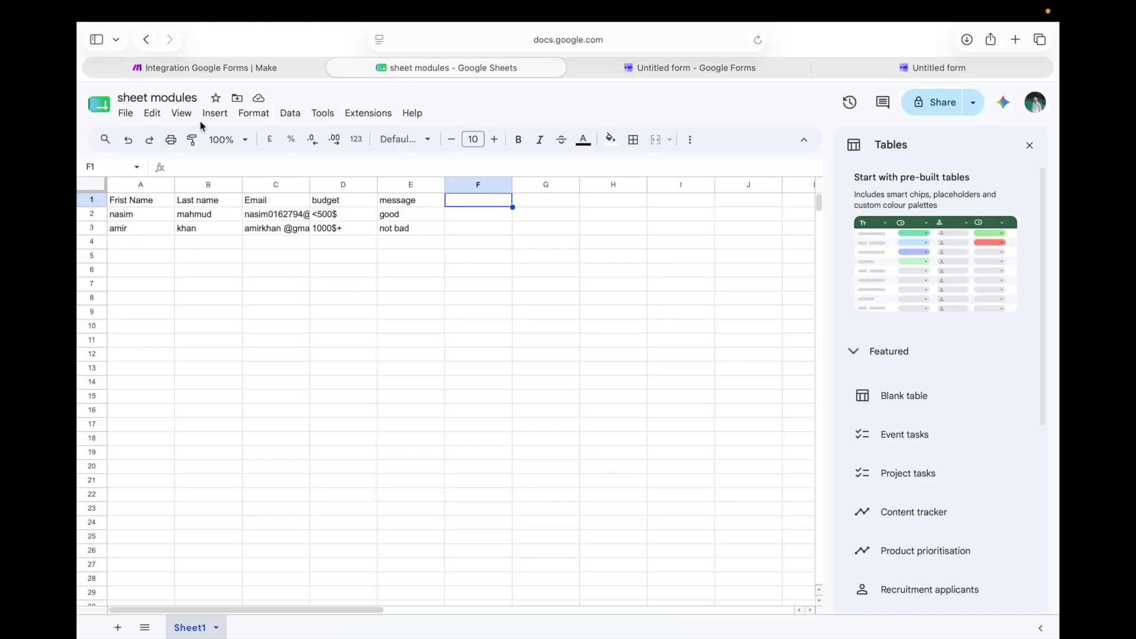
Append a Google Sheets Update a Row module after the Add a Row module
click(205, 73)
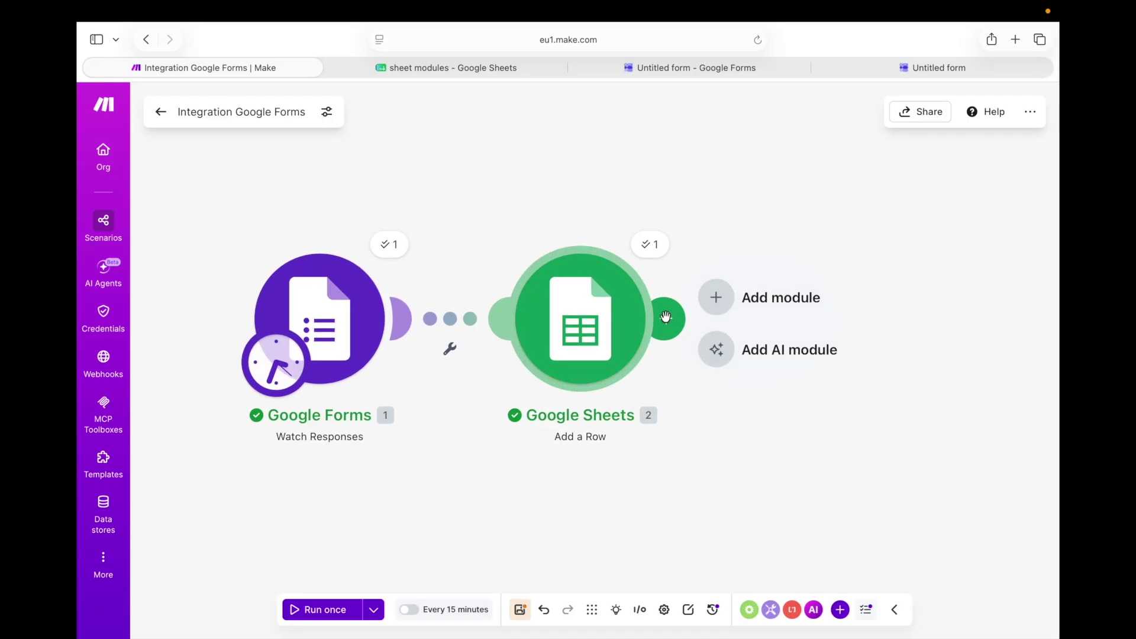
click(666, 318)
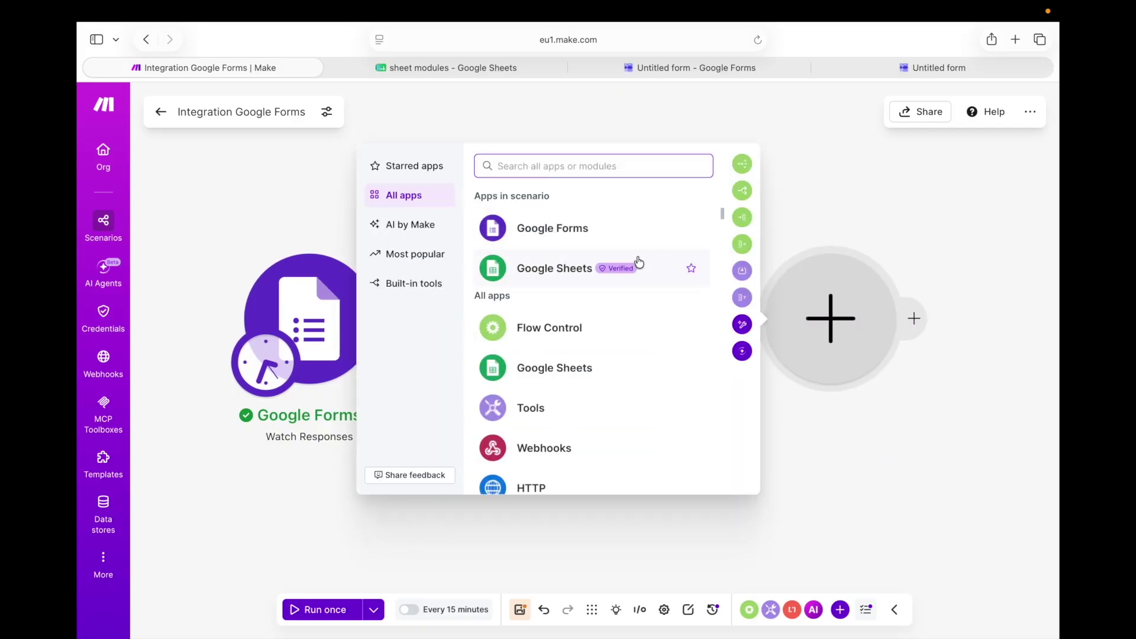
click(625, 264)
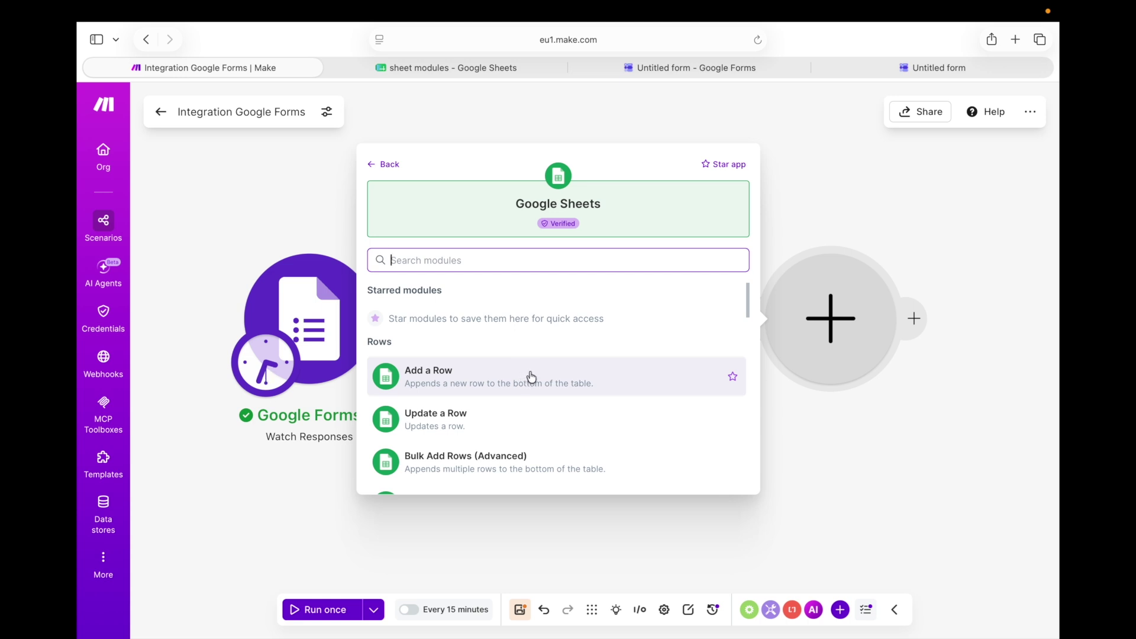
scroll(532, 376, down, 3)
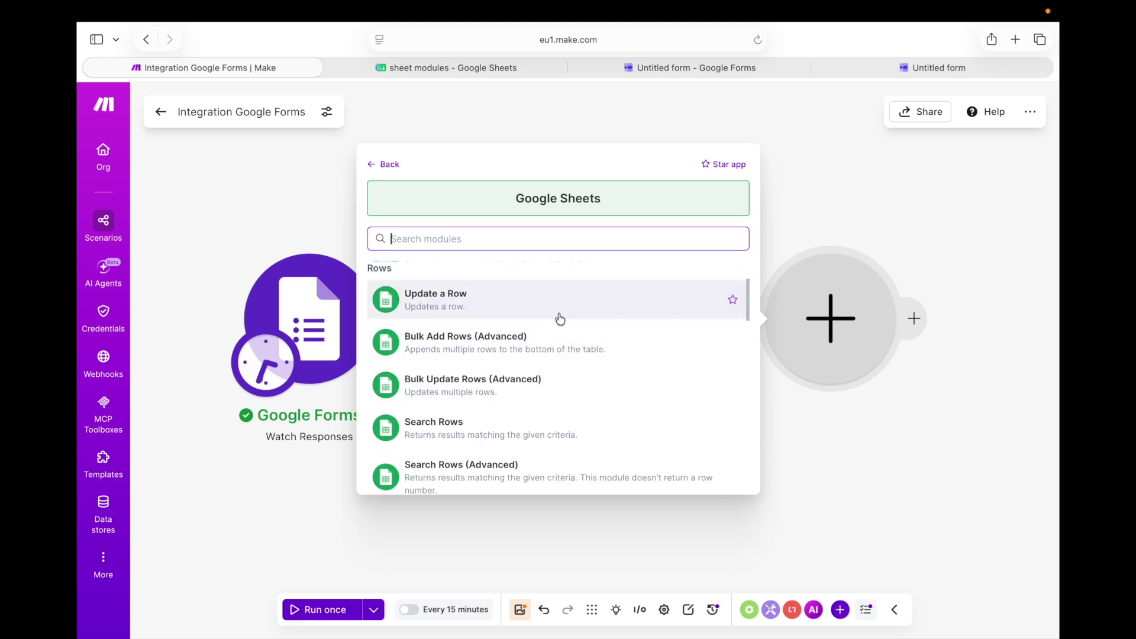
click(559, 318)
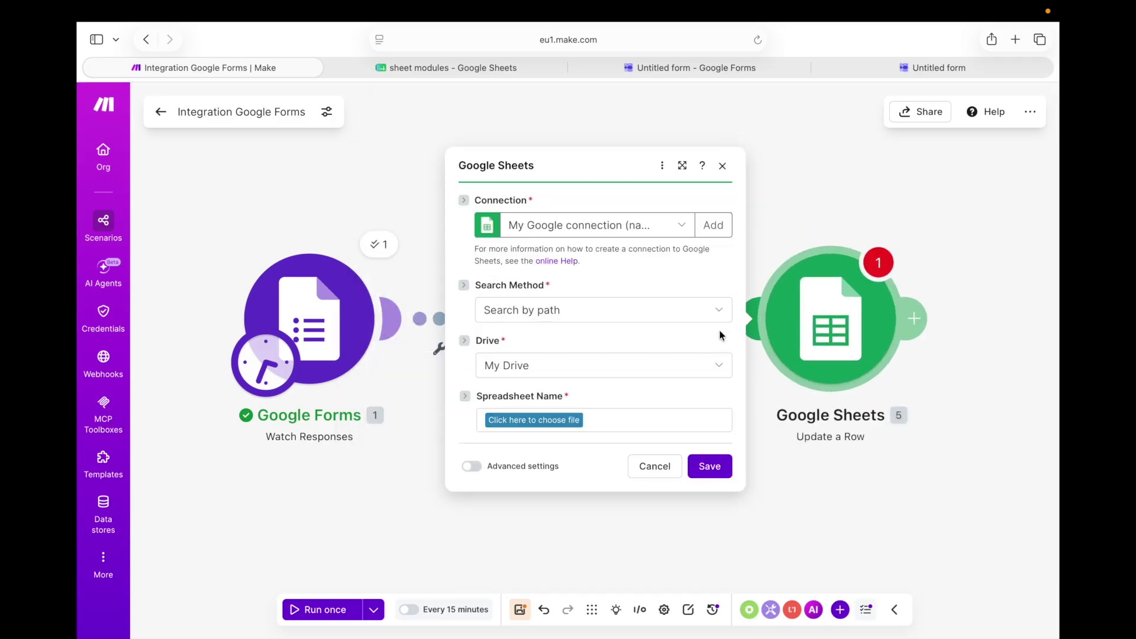
Set Update a Row's search method to Select from all and go to the spreadsheet for its ID
click(663, 304)
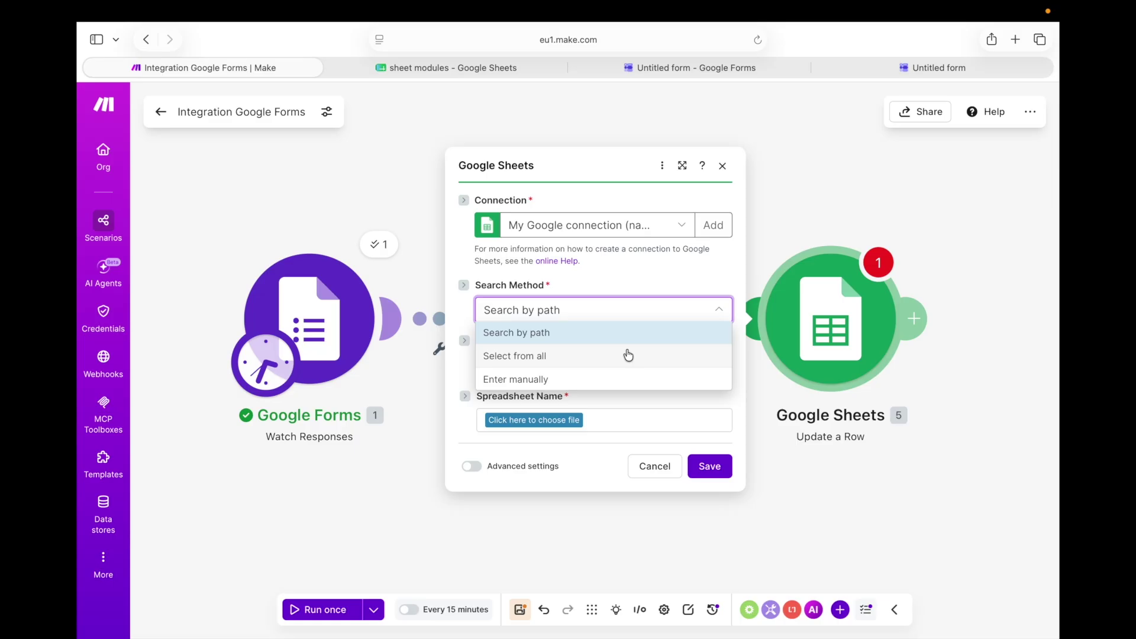
click(629, 355)
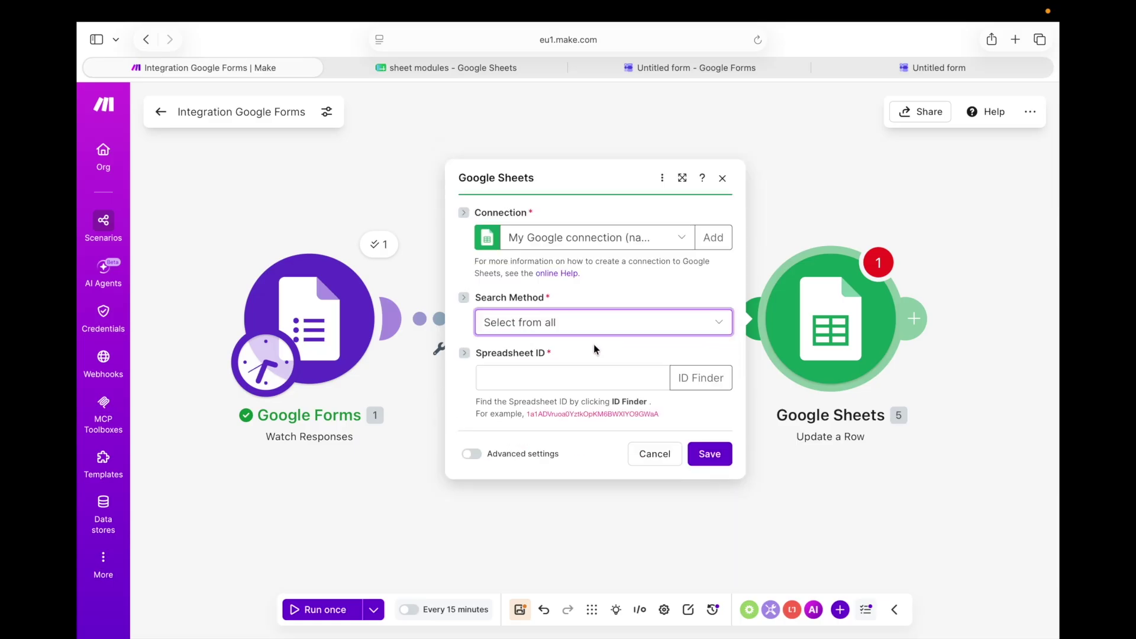
click(539, 376)
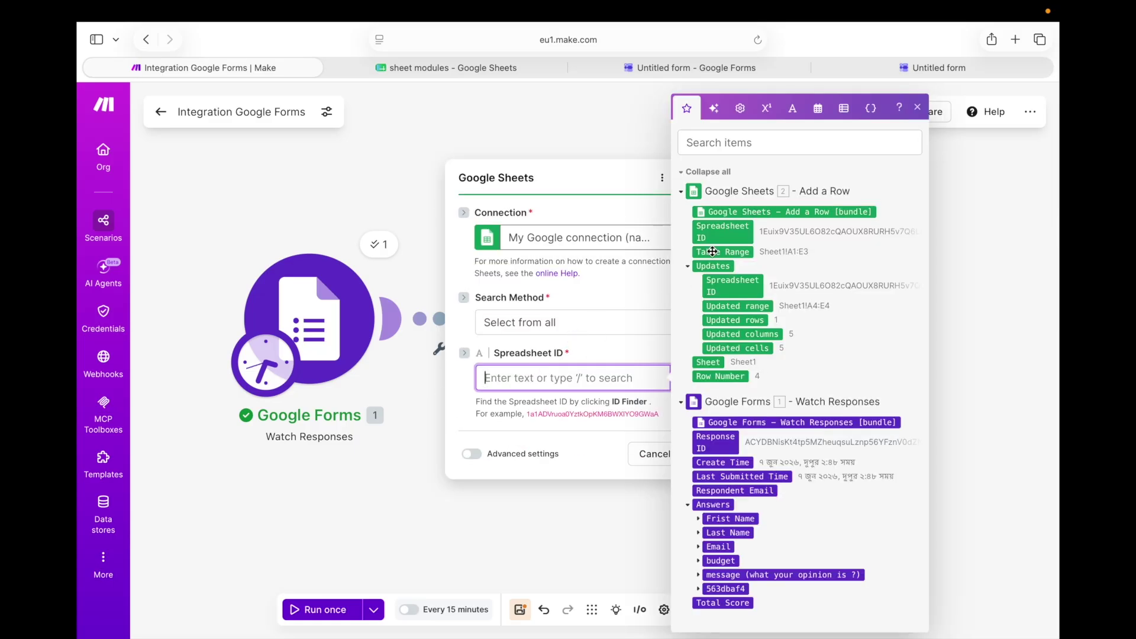
click(510, 72)
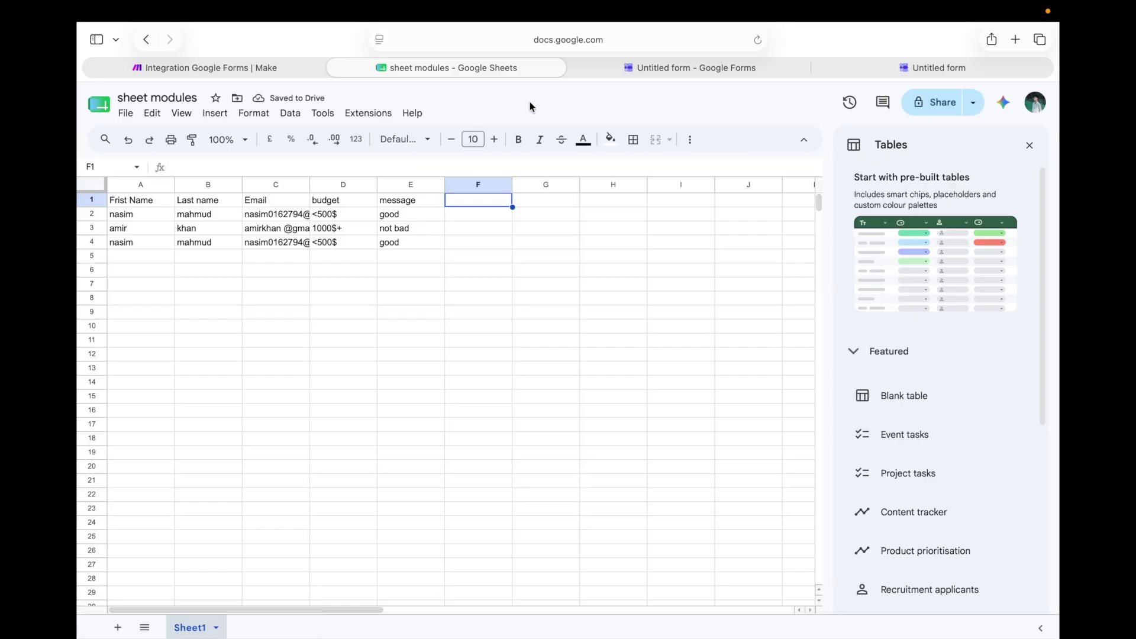
Copy the spreadsheet ID from the Google Sheets URL and paste it into the Spreadsheet ID field
click(547, 39)
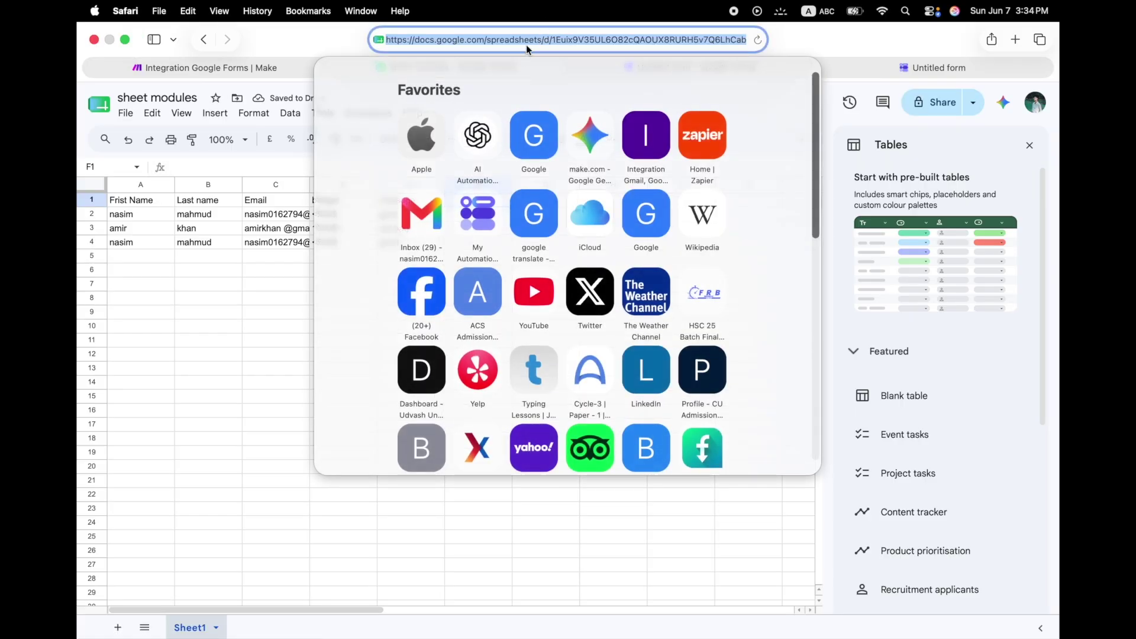
click(551, 39)
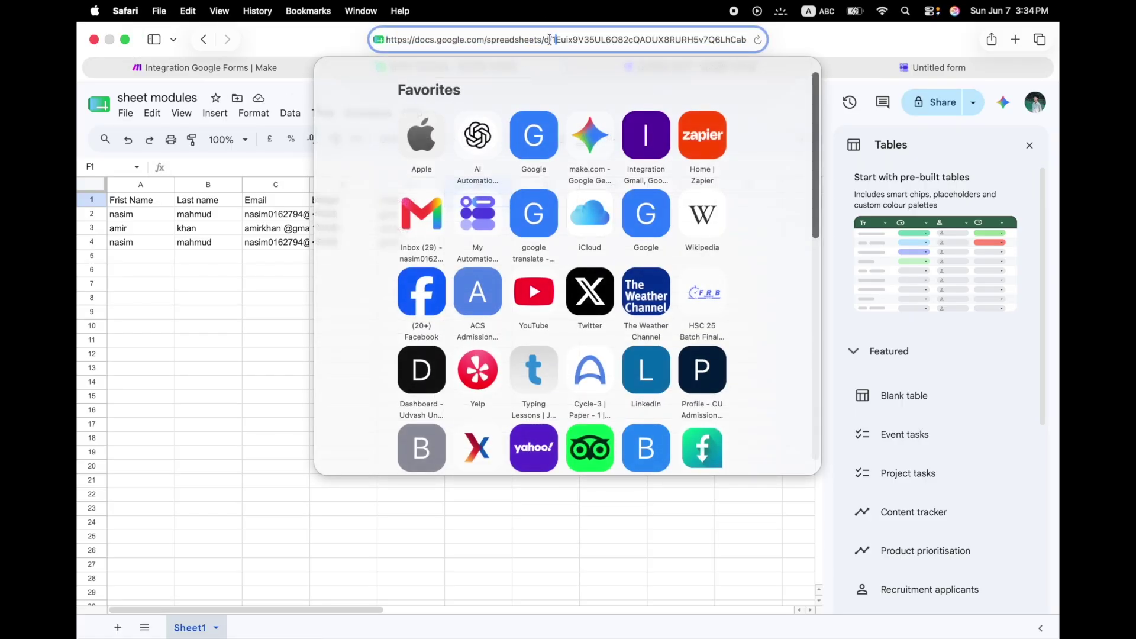
drag(550, 39, 667, 40)
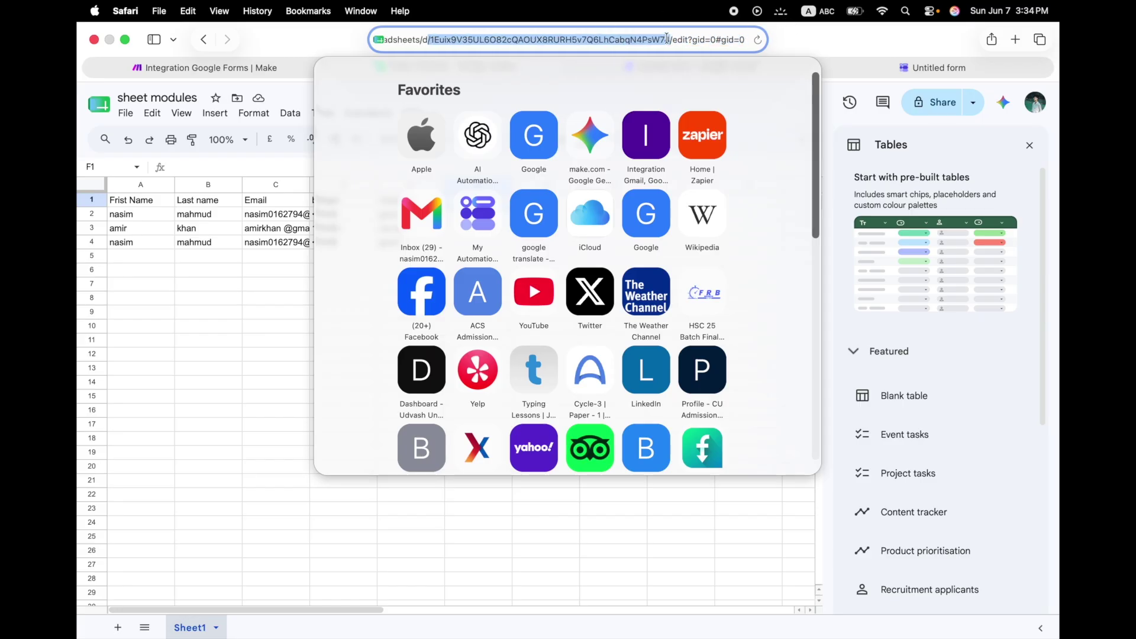
right_click(620, 37)
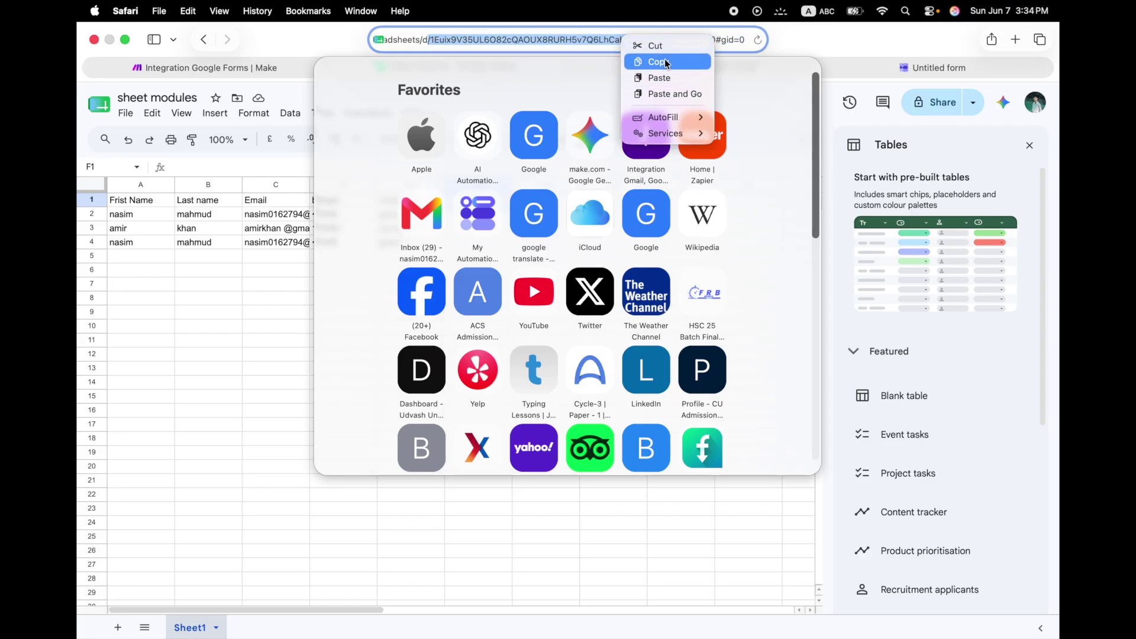
click(665, 62)
click(205, 67)
right_click(559, 377)
click(588, 420)
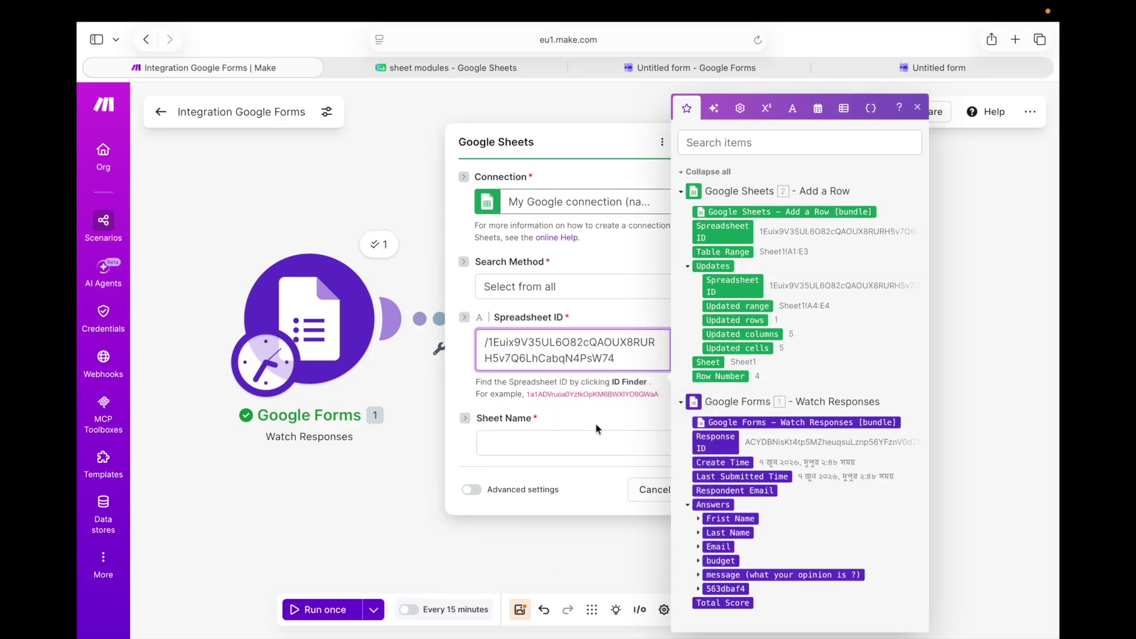
Choose Sheet1 and map the Row number field to the Add a Row output's Row Number
click(588, 441)
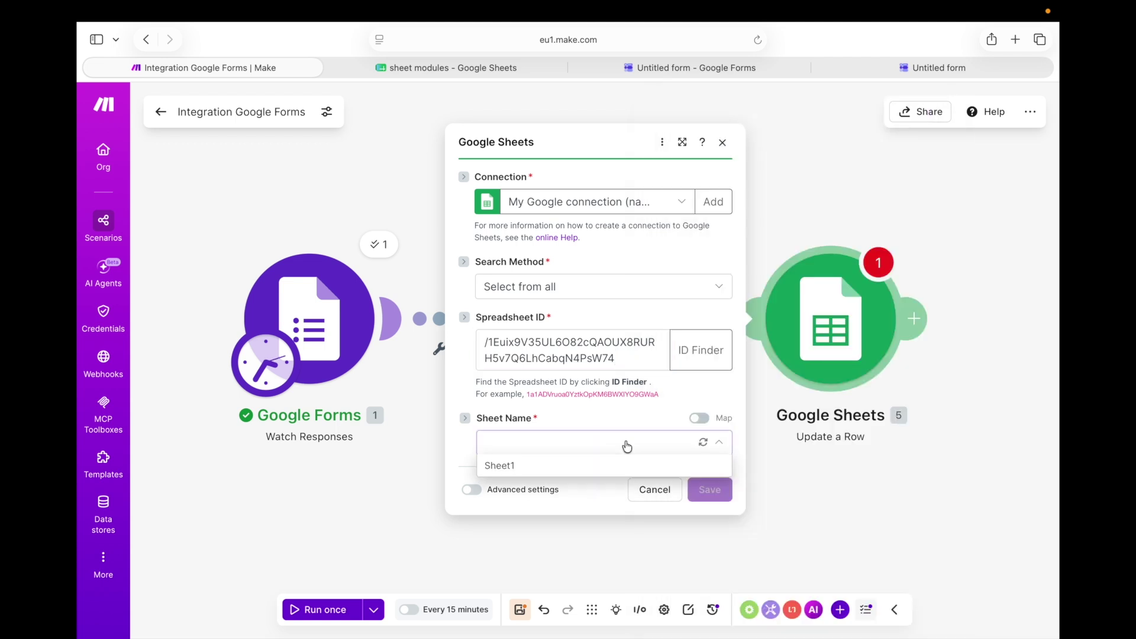
click(612, 465)
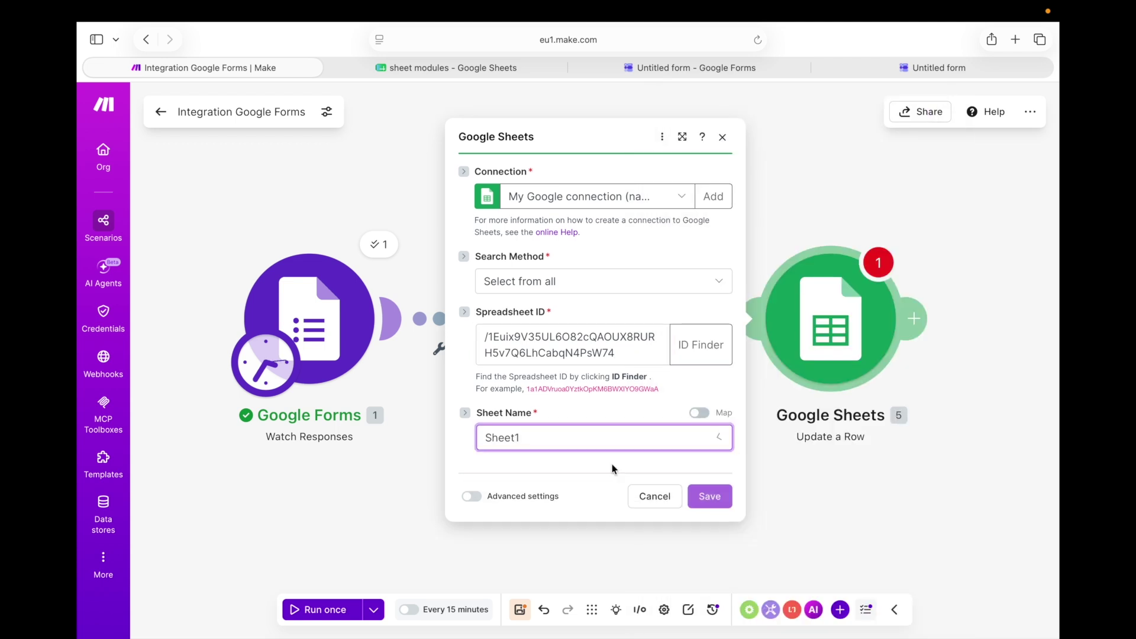
scroll(609, 448, down, 1)
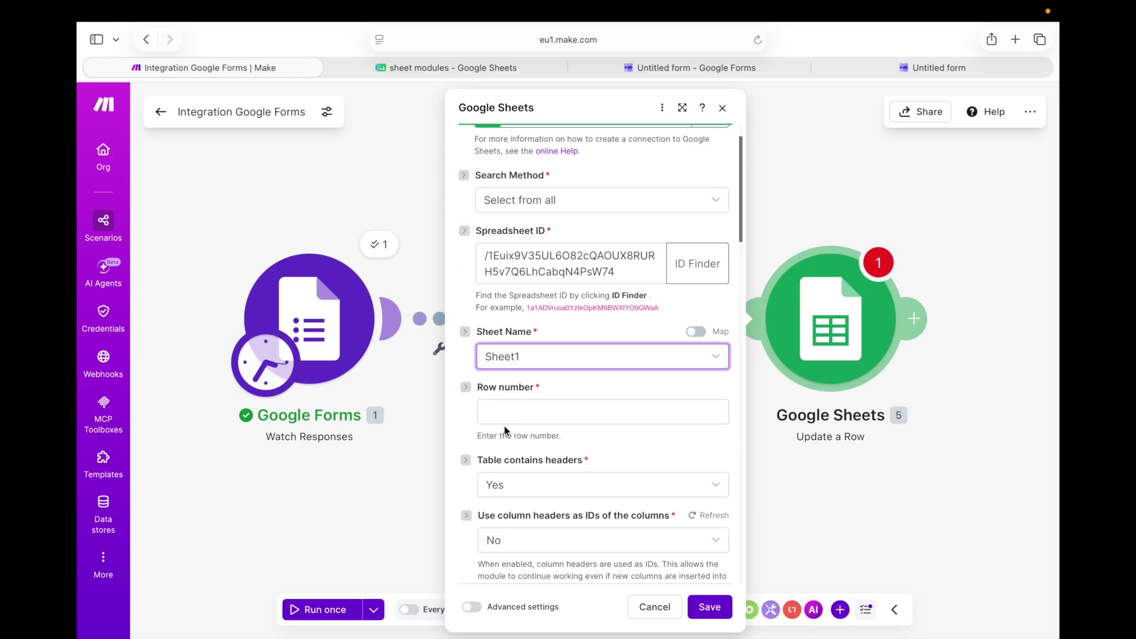
click(505, 415)
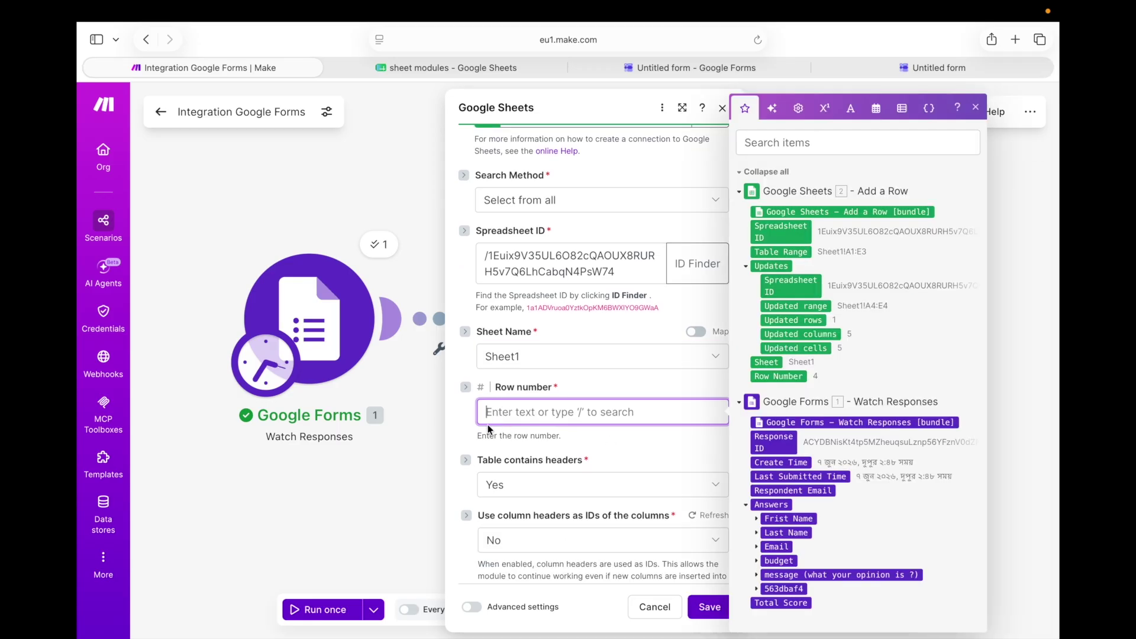
click(793, 379)
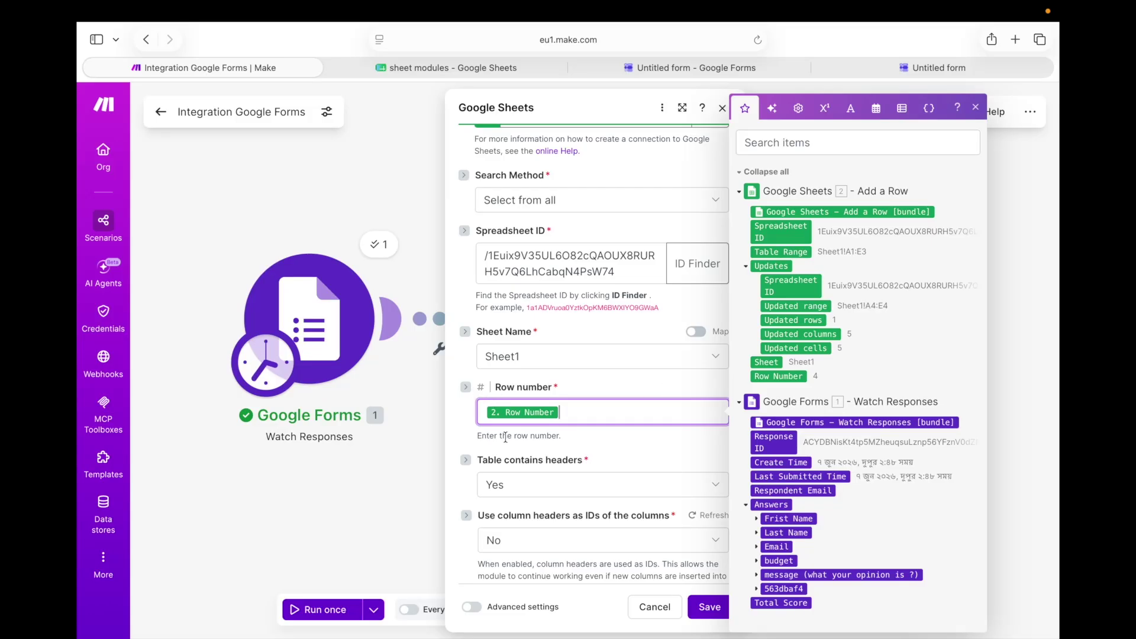
Enter 'very bad' as the message (E) value in Update a Row and save
scroll(597, 432, down, 6)
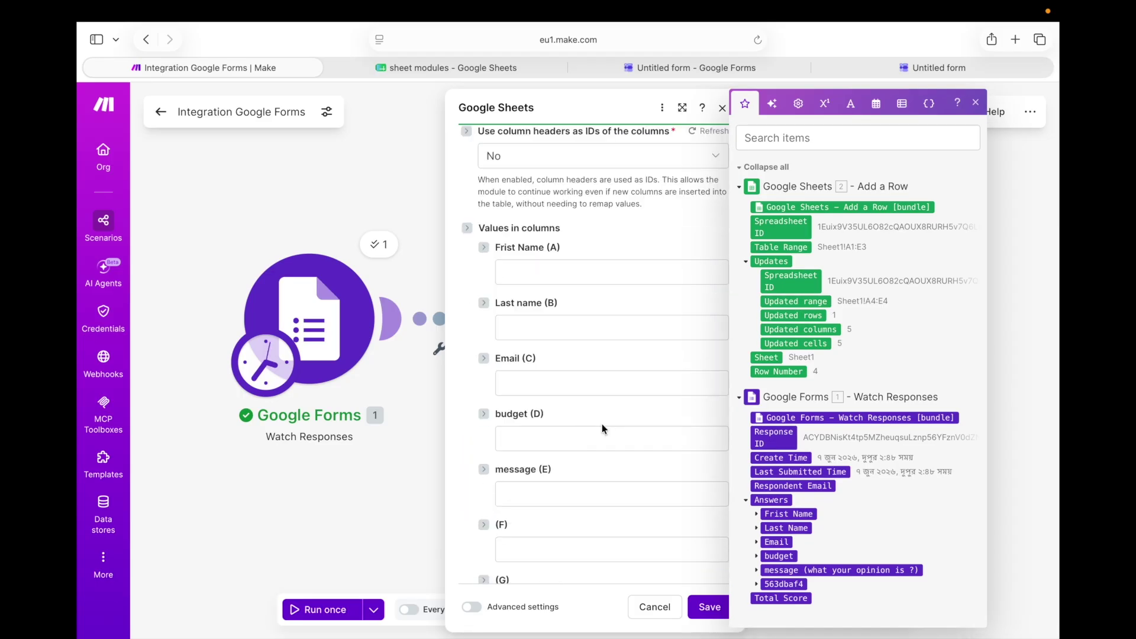
scroll(602, 424, down, 1)
click(577, 441)
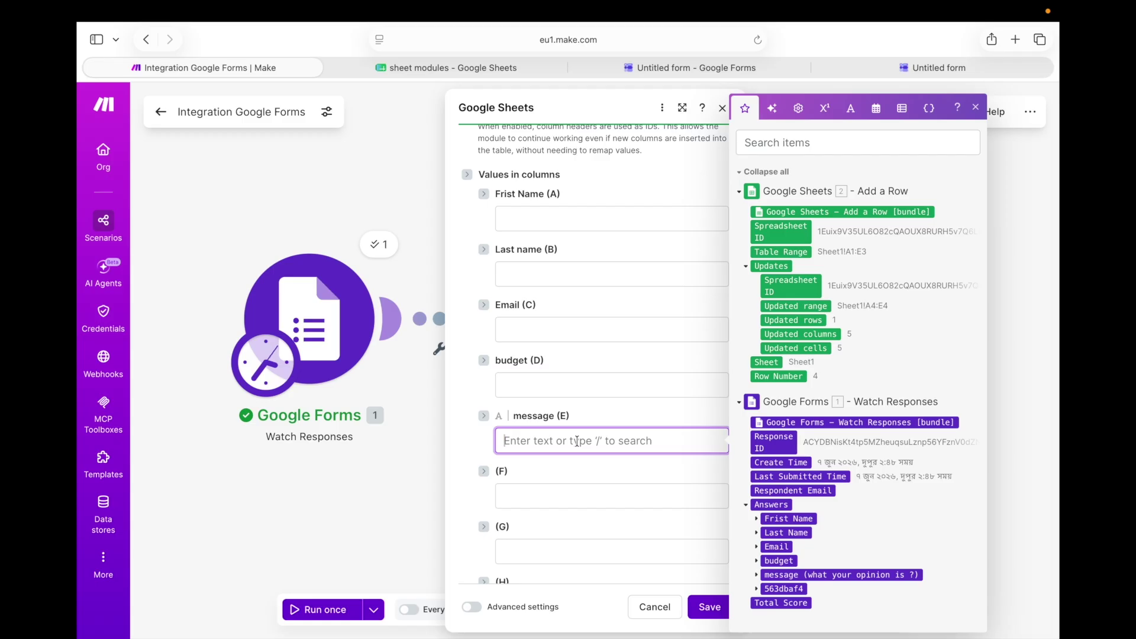
text(very)
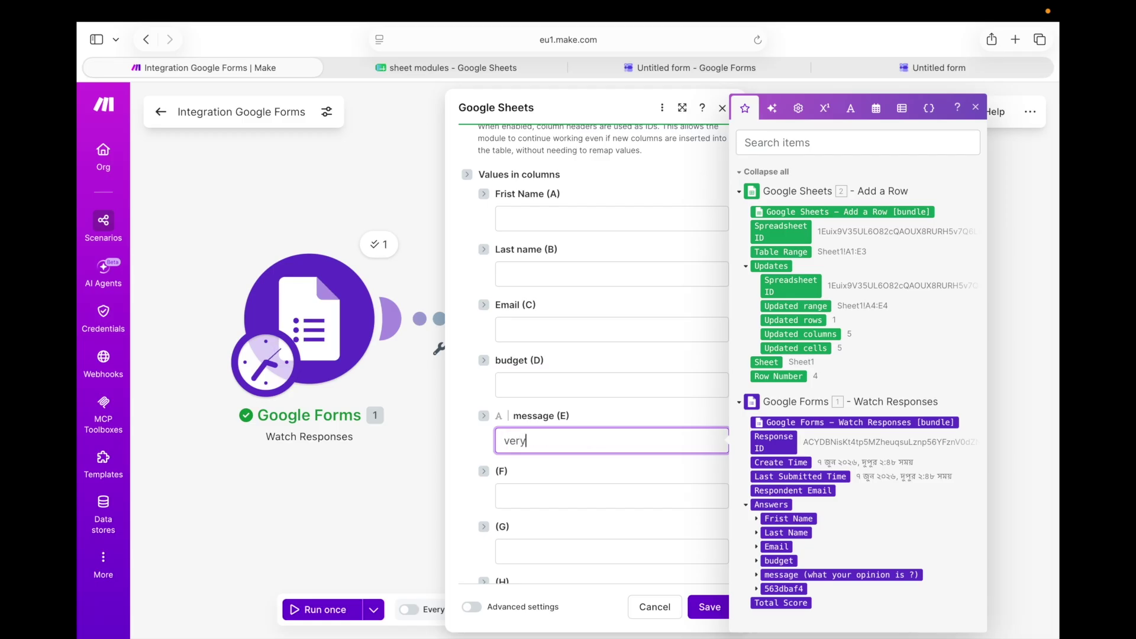
text( bad)
click(710, 607)
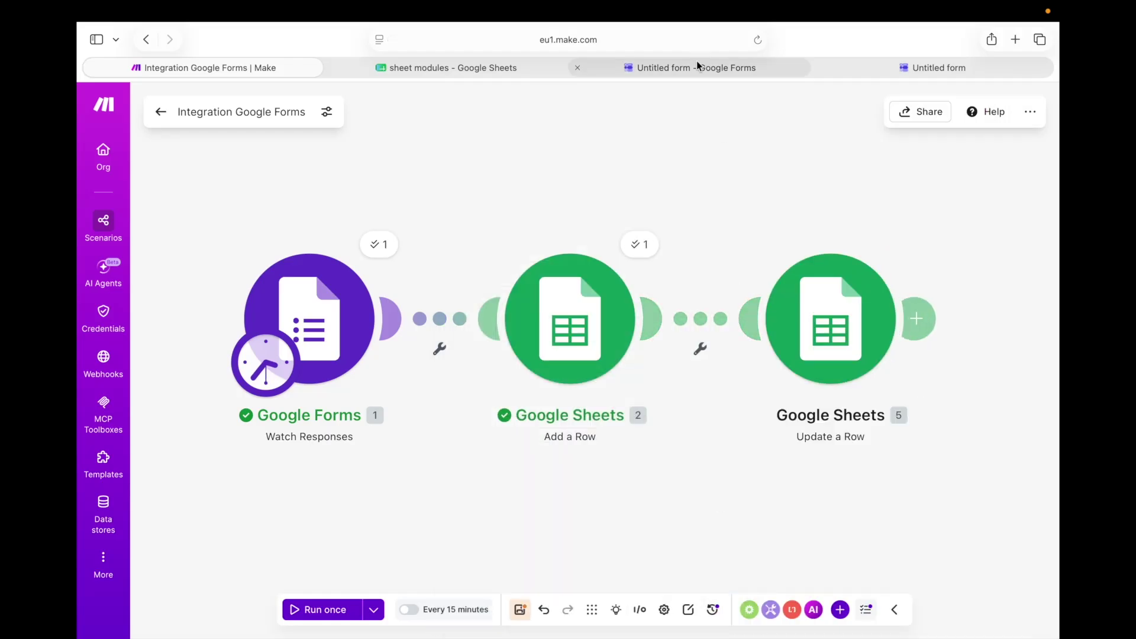
Reopen Update a Row, save its settings again, and go to the Google Form editor
click(868, 333)
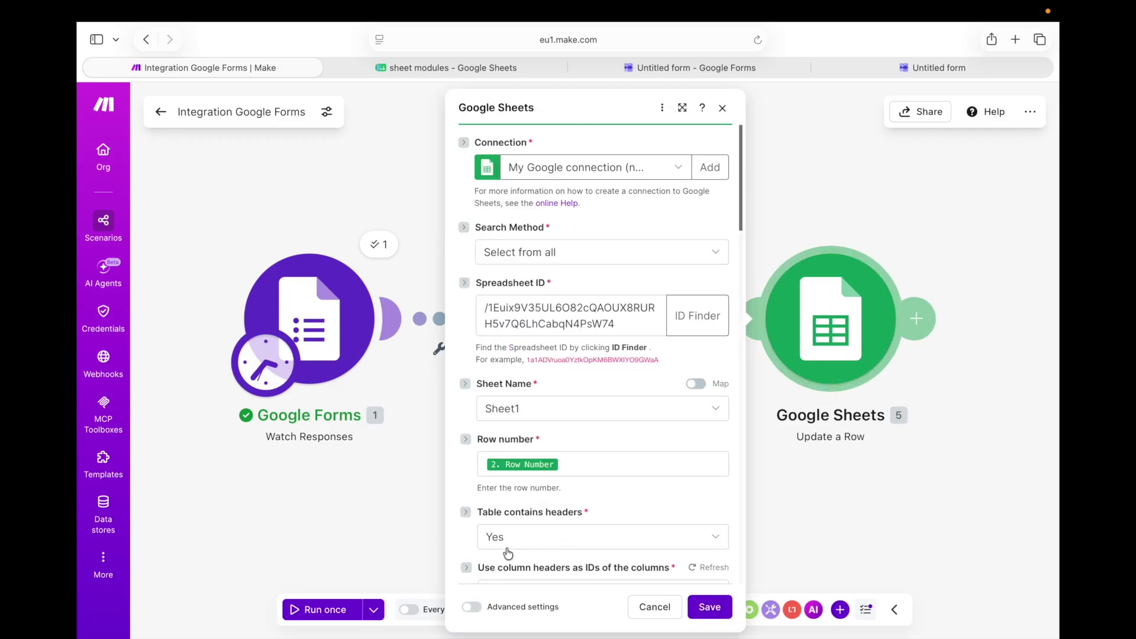
scroll(616, 414, down, 4)
scroll(727, 483, down, 5)
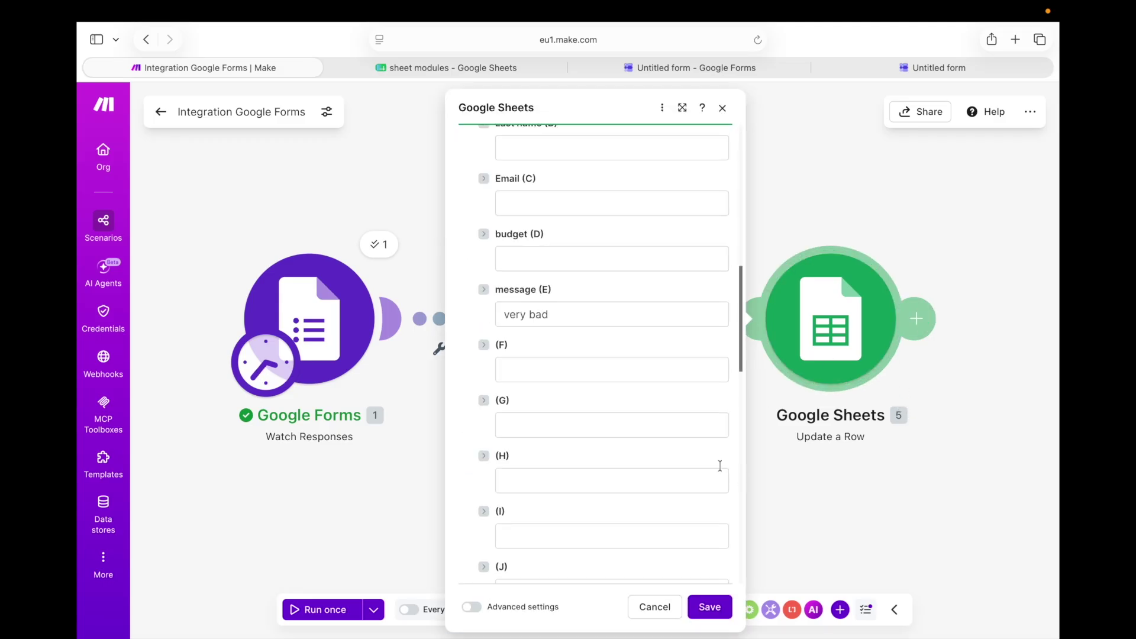
click(710, 607)
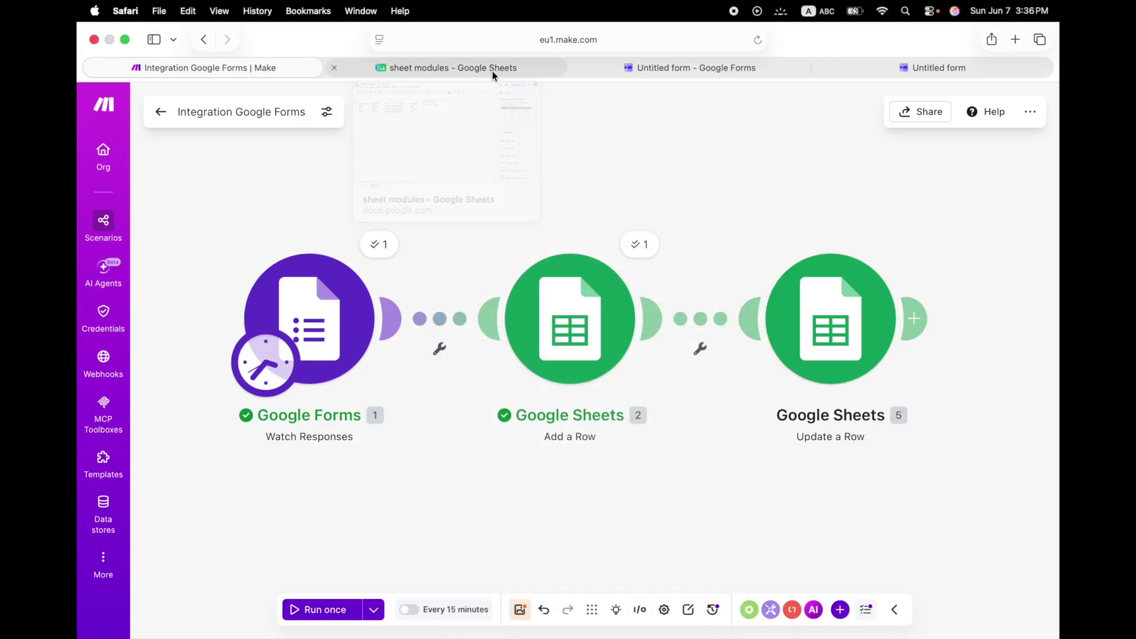
click(673, 69)
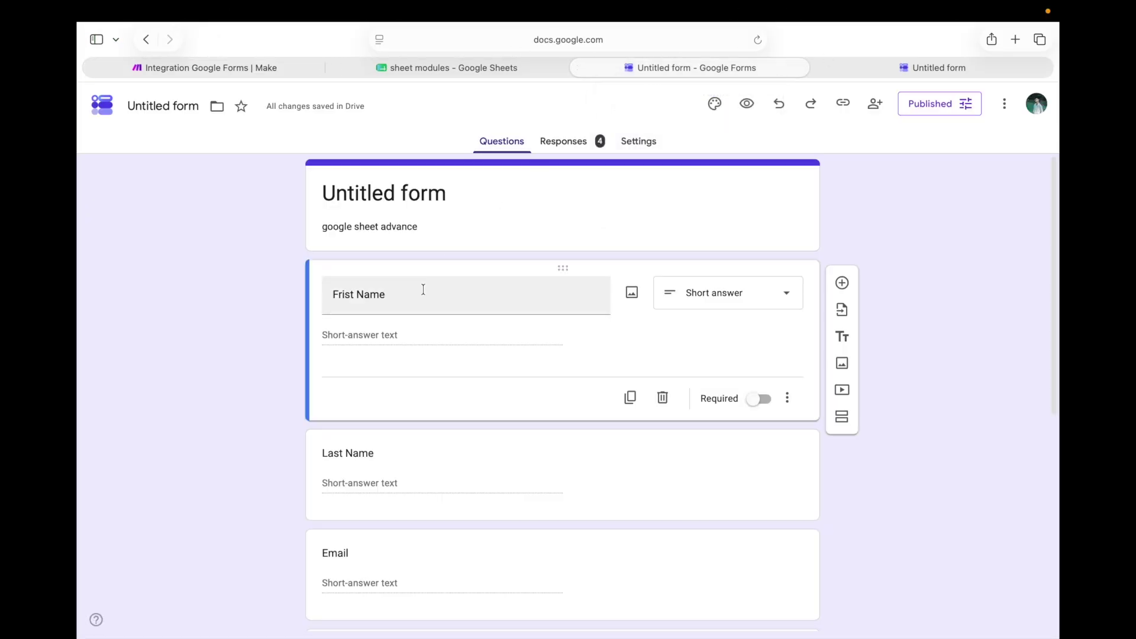
Start another response on the live form and fill in the first name, last name and email
click(907, 71)
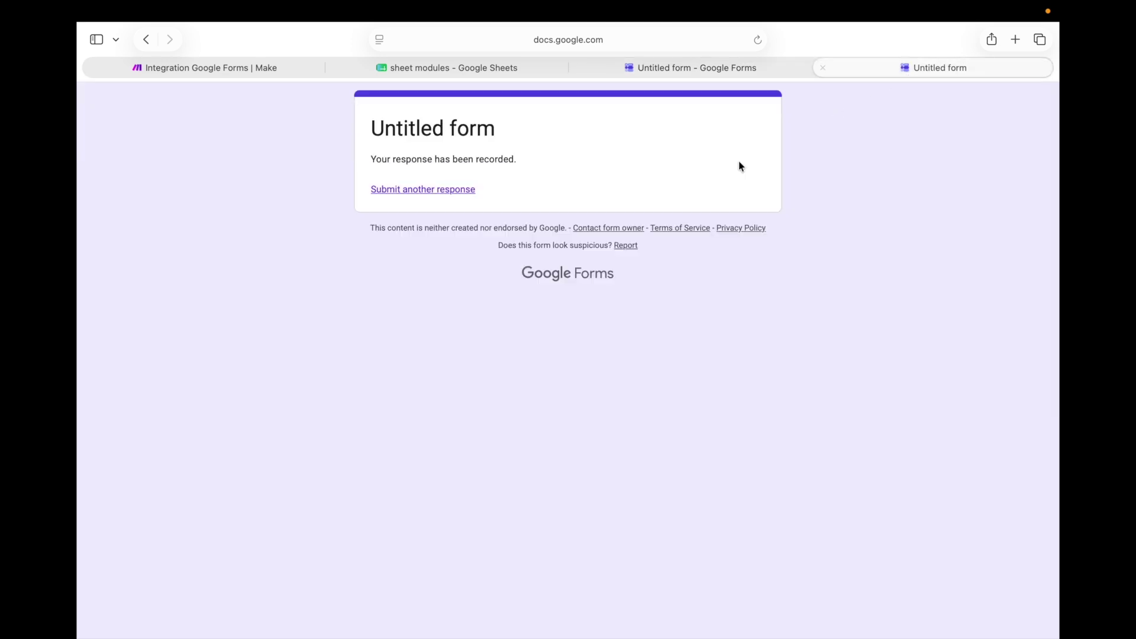
click(438, 190)
click(406, 278)
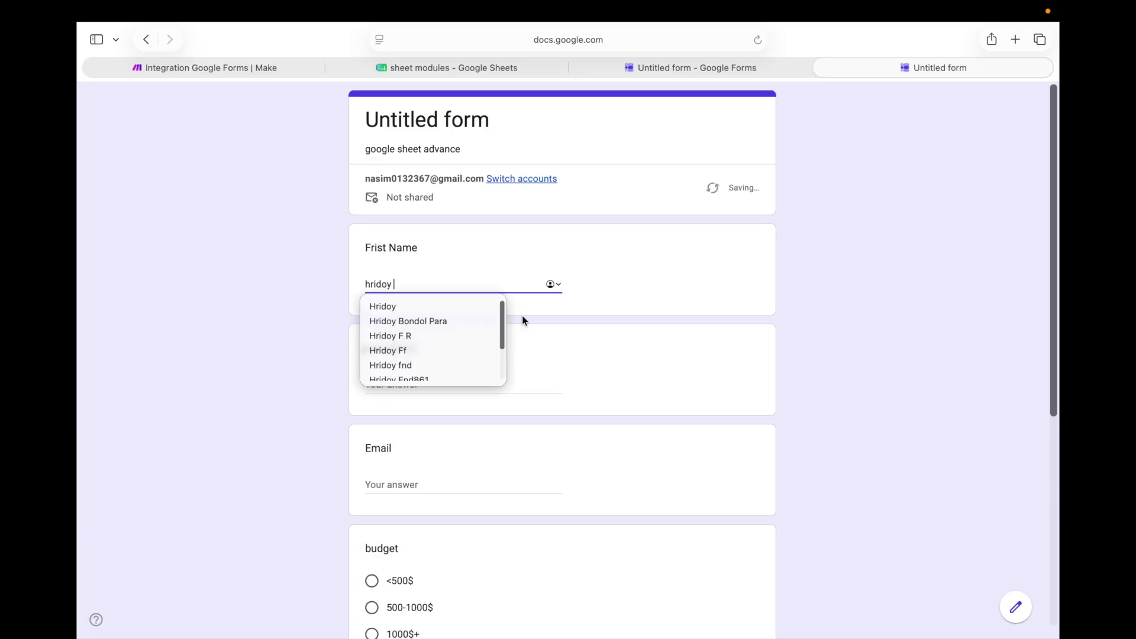
click(497, 378)
click(462, 481)
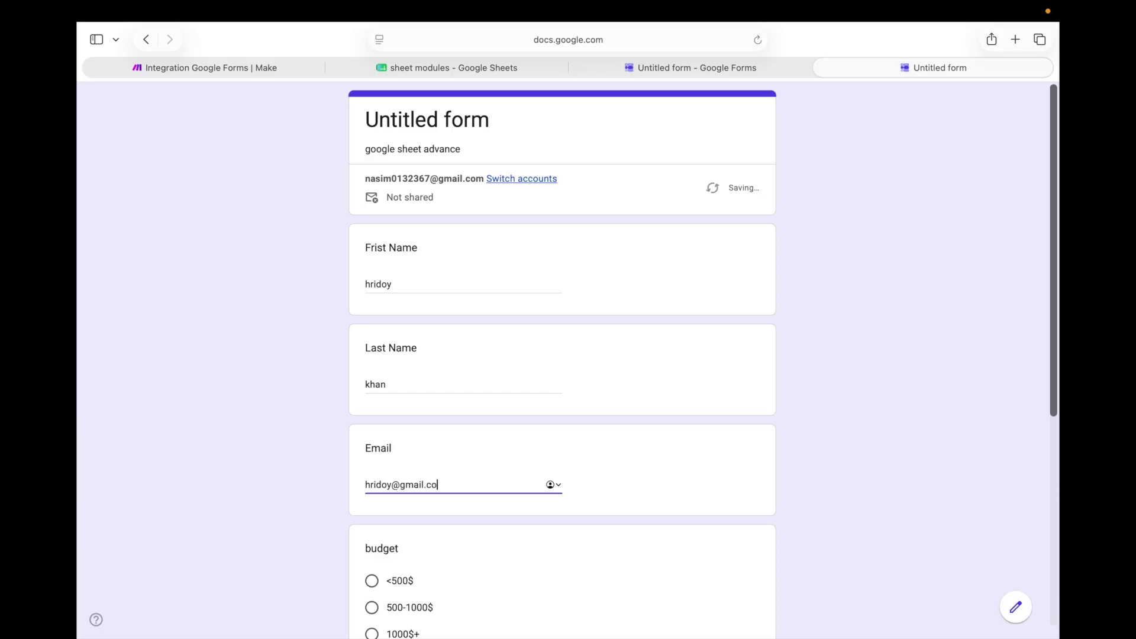
Choose the 500-1000$ budget, enter 'goood' as the message, and submit the response
scroll(471, 469, down, 5)
click(371, 256)
click(372, 382)
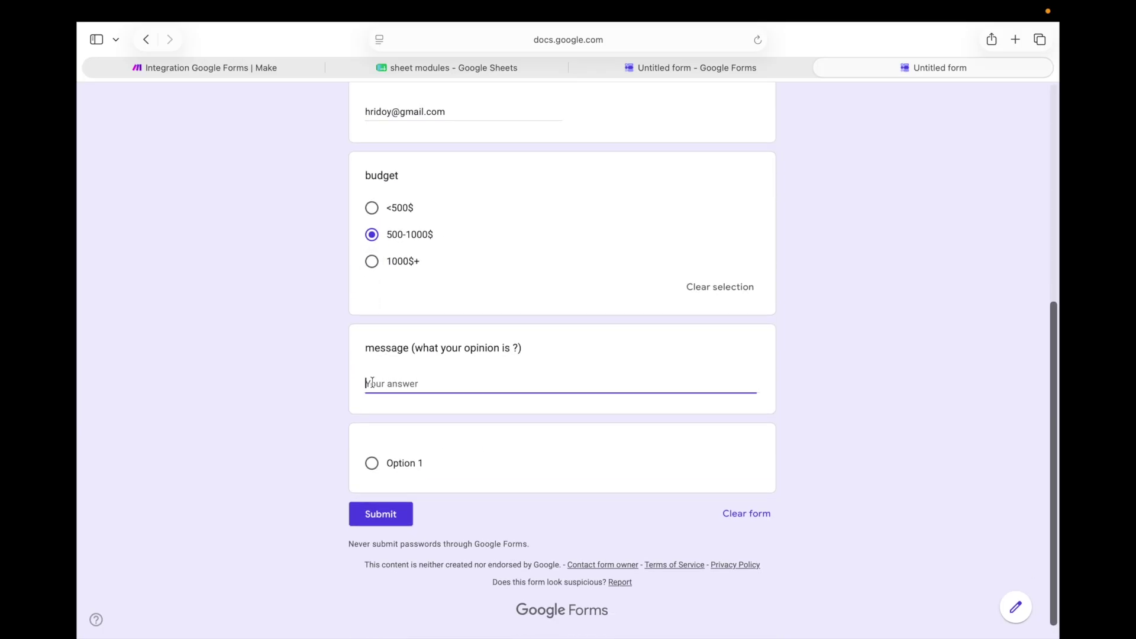
text(goood)
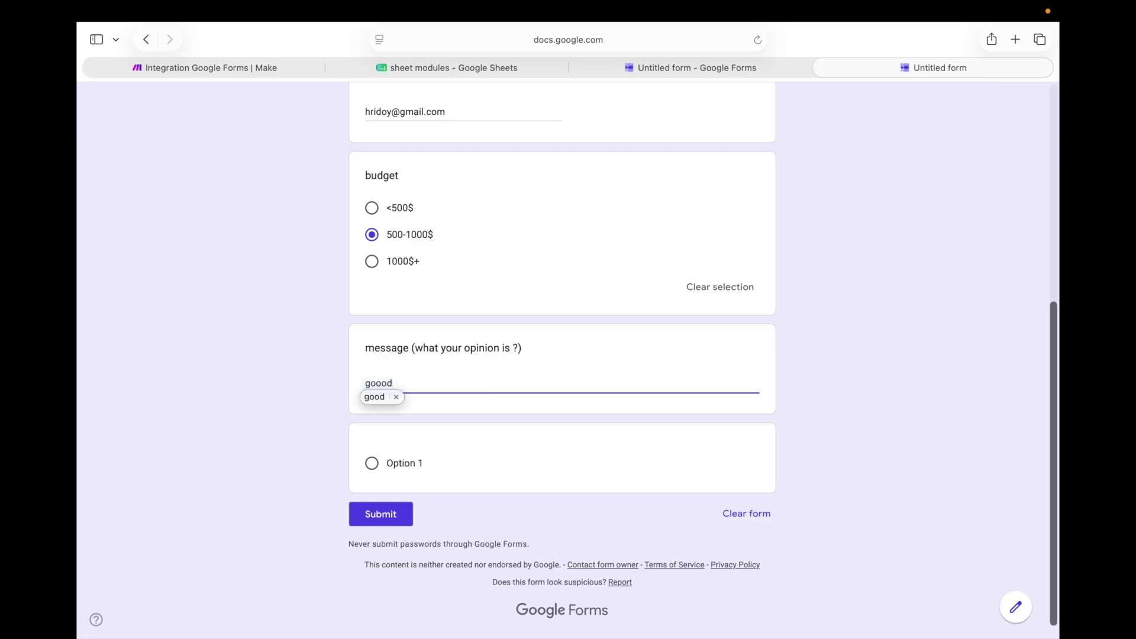
click(386, 516)
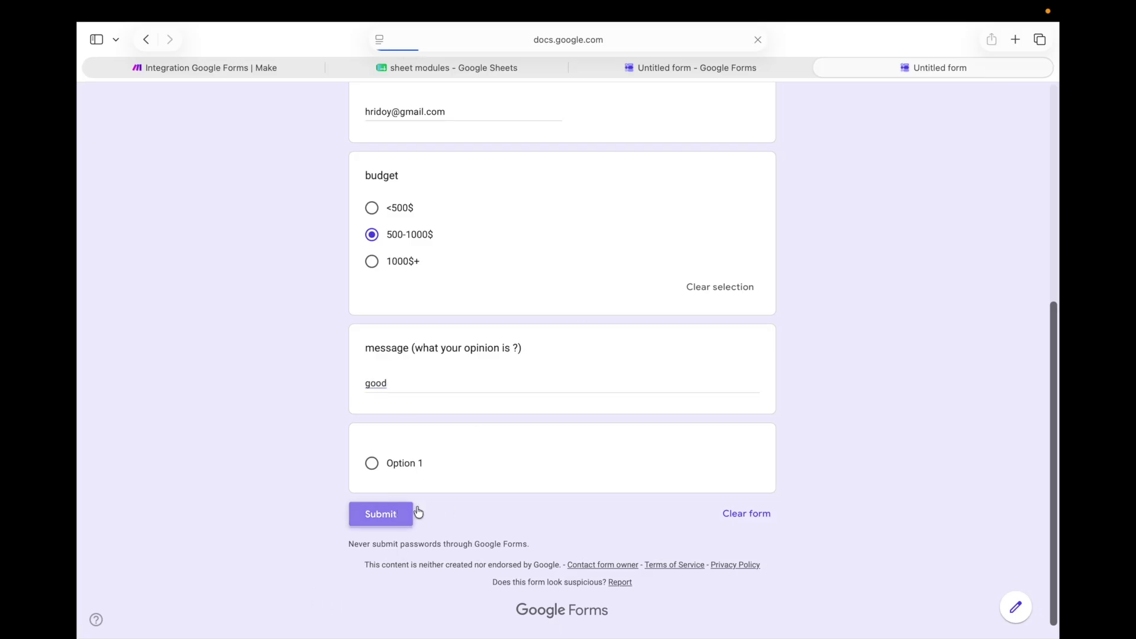
click(997, 7)
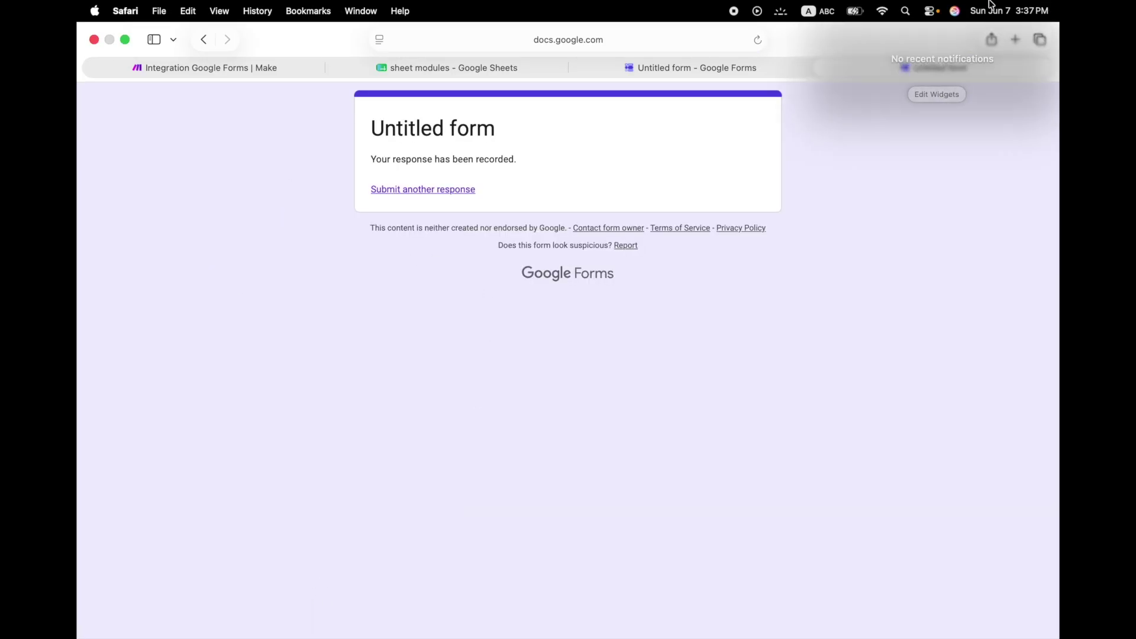
click(493, 348)
Run the scenario once and inspect the Add a Row (row 5) and Update a Row results
click(248, 67)
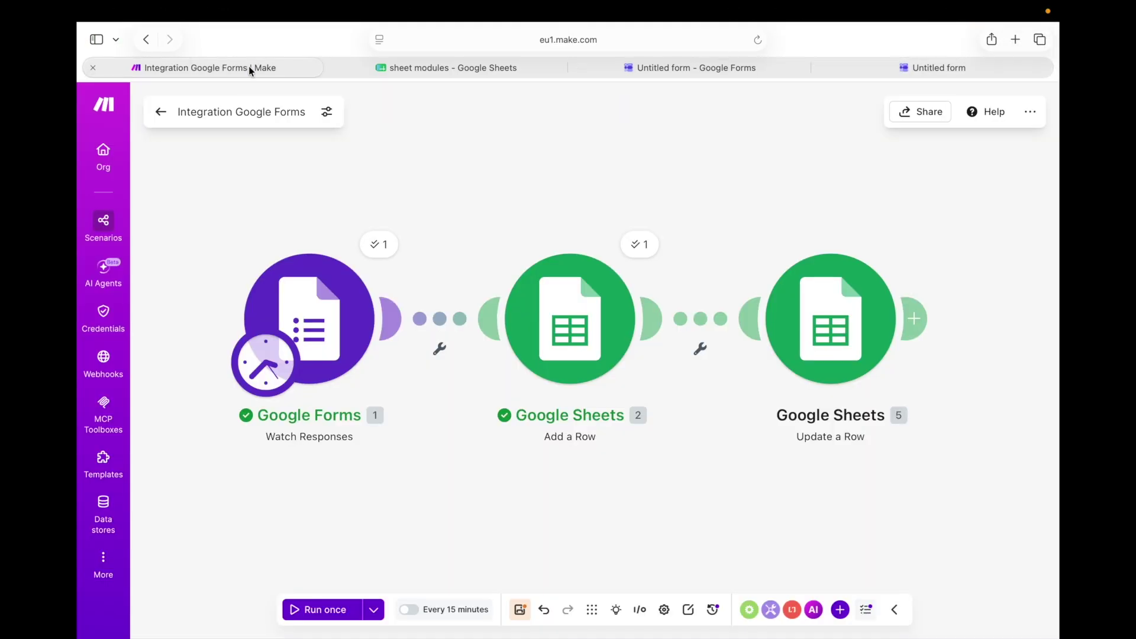
click(320, 611)
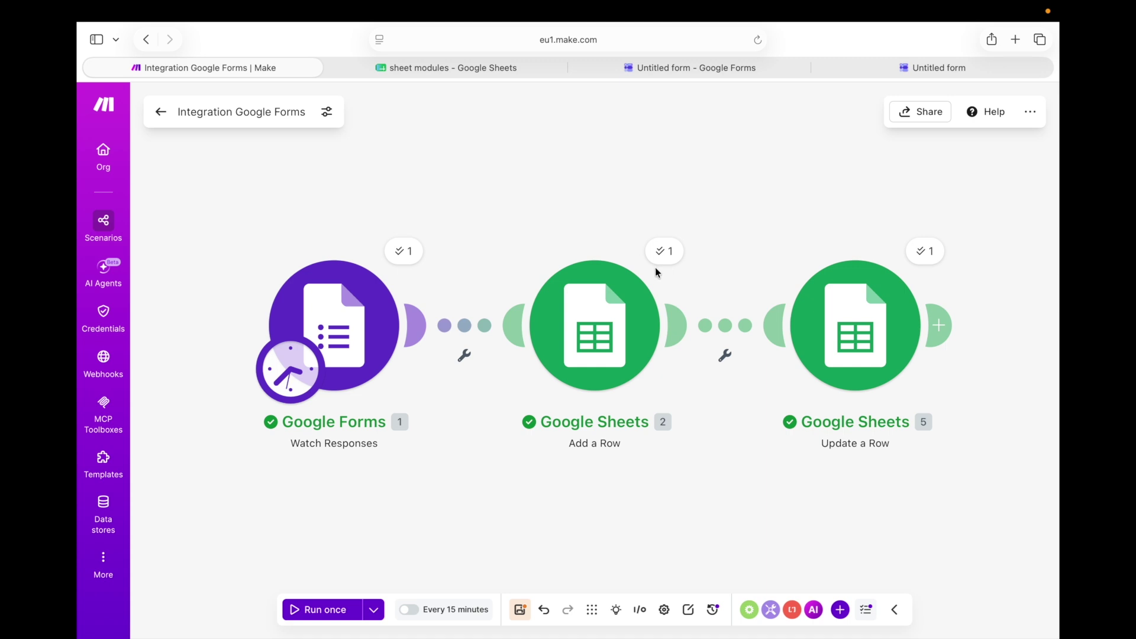
click(661, 251)
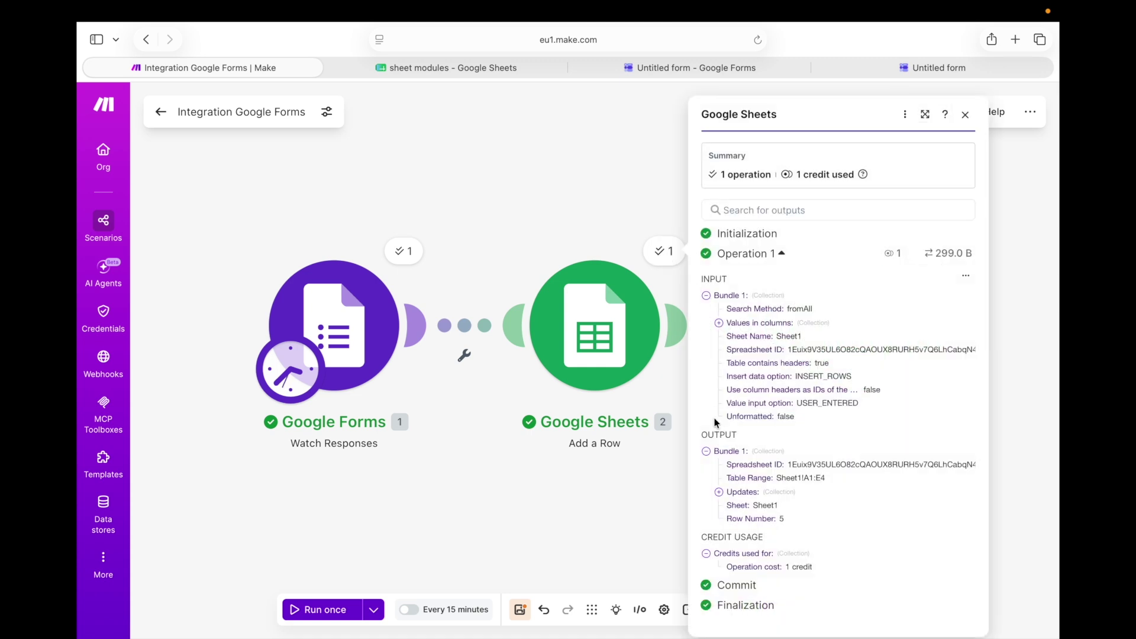
click(720, 492)
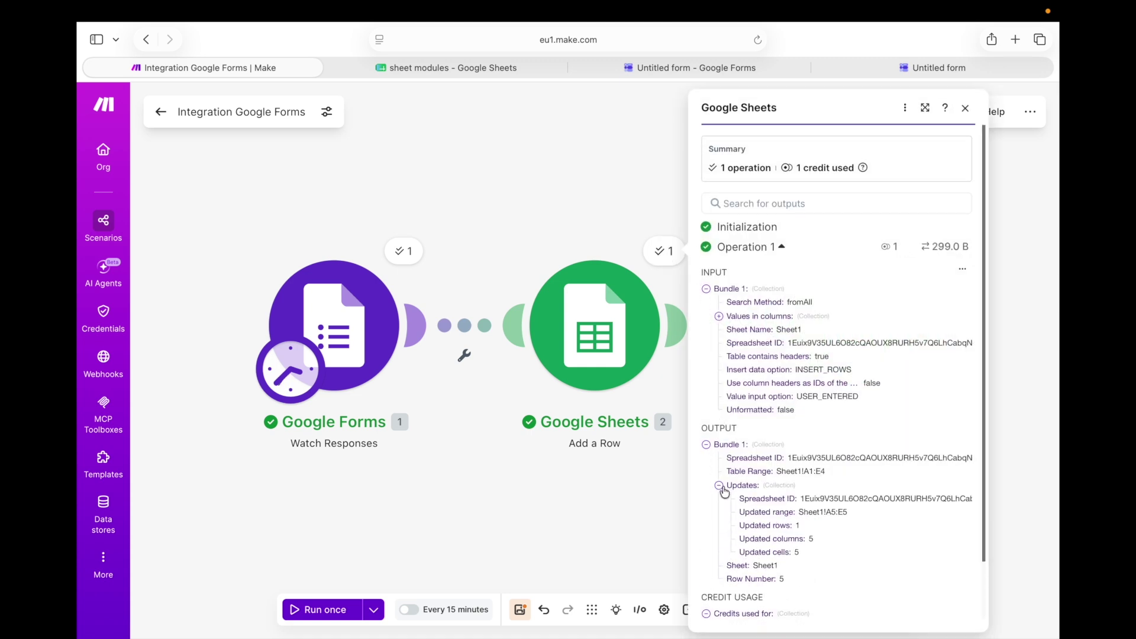
scroll(728, 488, down, 2)
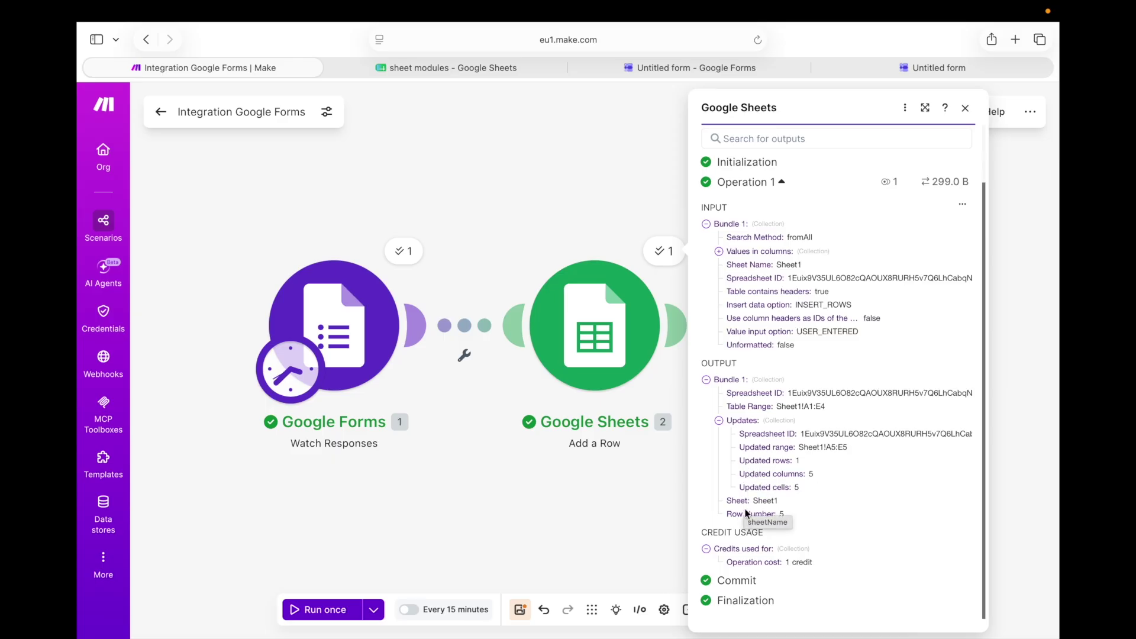
click(645, 253)
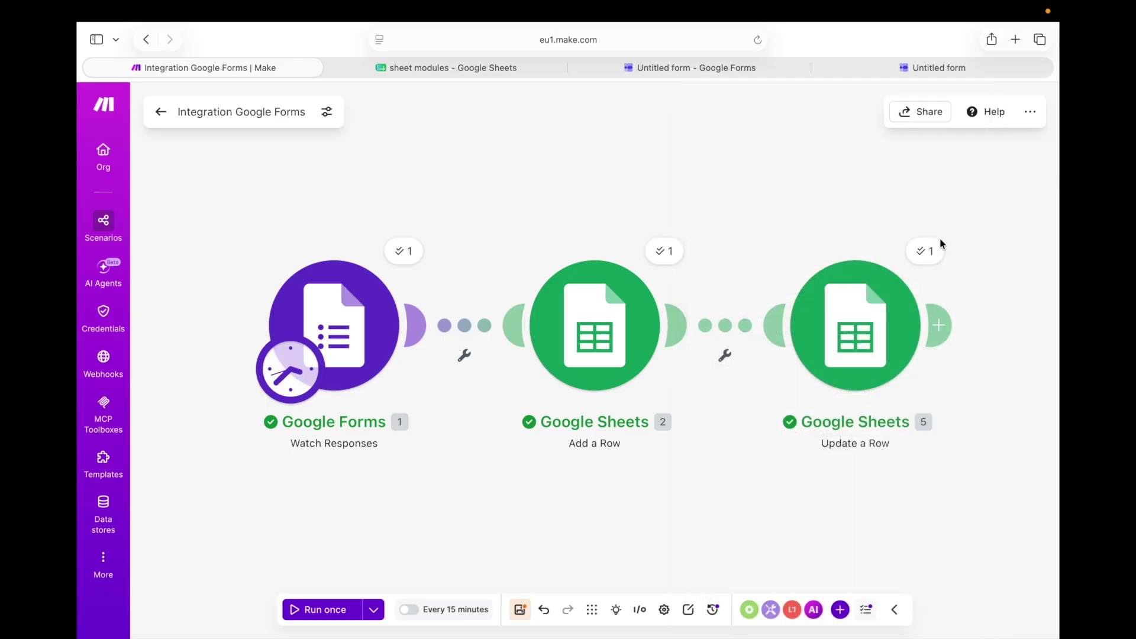
click(926, 252)
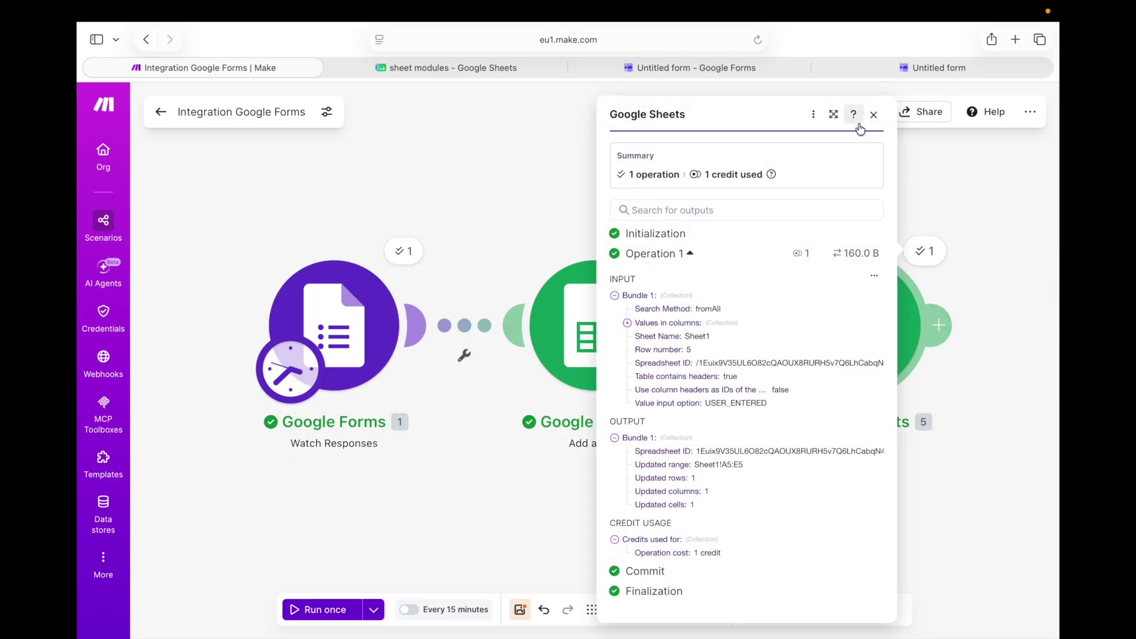
click(874, 114)
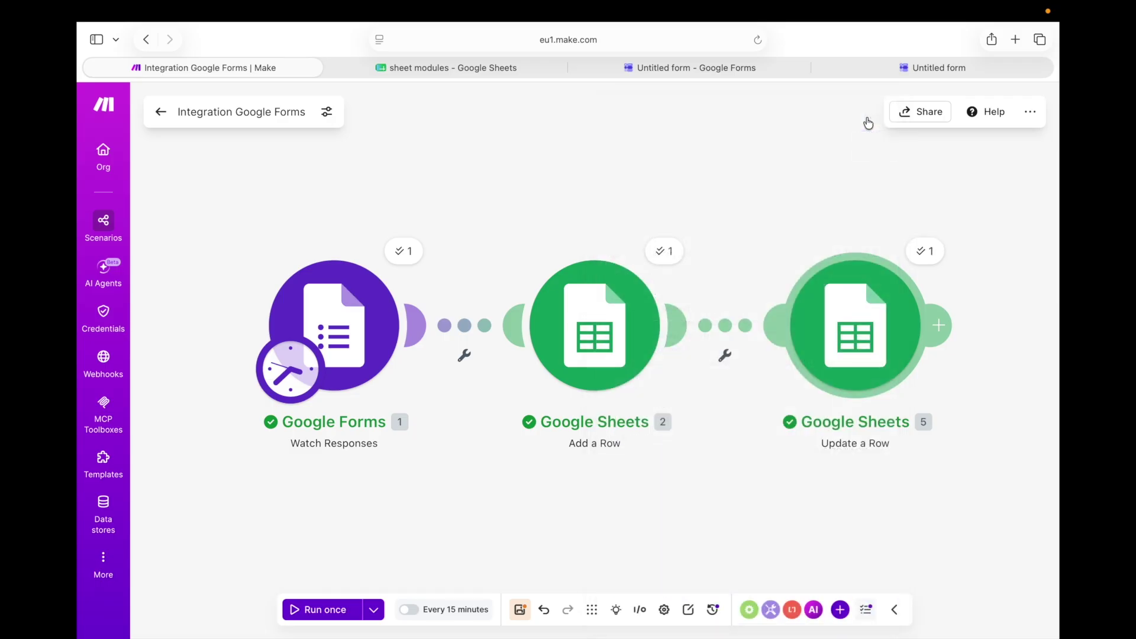
click(467, 66)
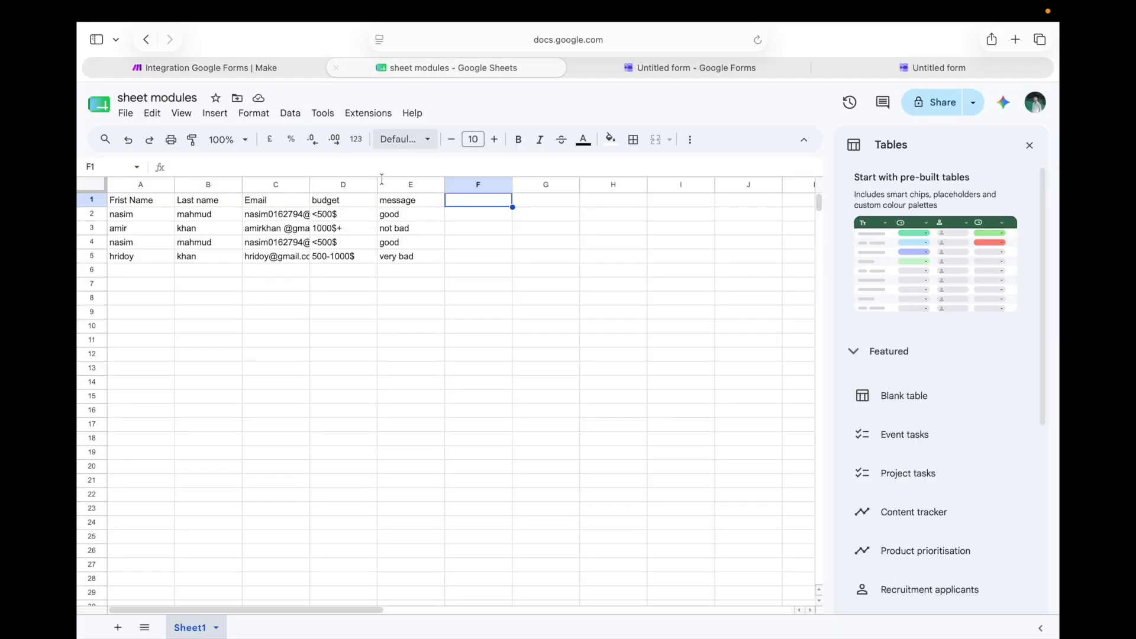
mouse_move(104, 256)
mouse_down()
mouse_move(129, 264)
mouse_move(108, 264)
mouse_up()
click(117, 259)
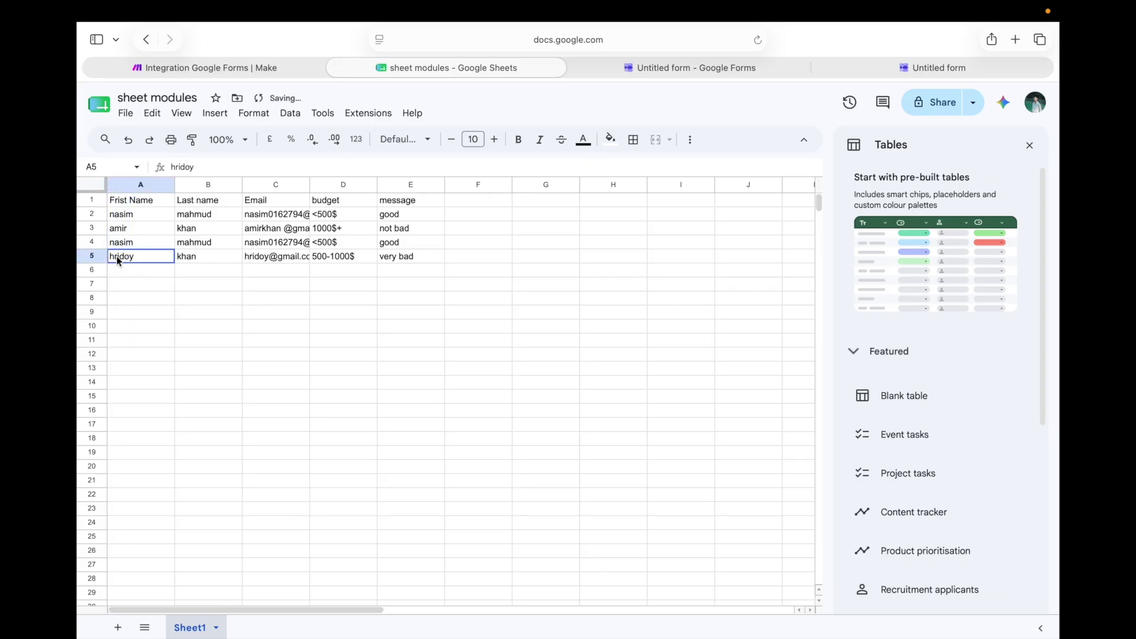
click(200, 258)
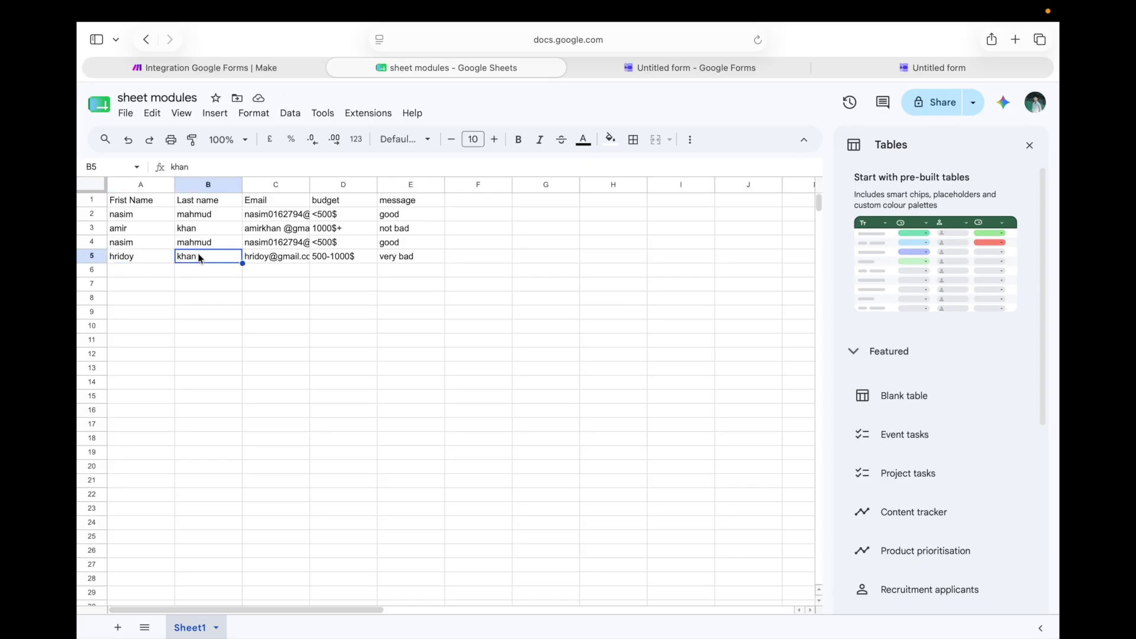
click(268, 258)
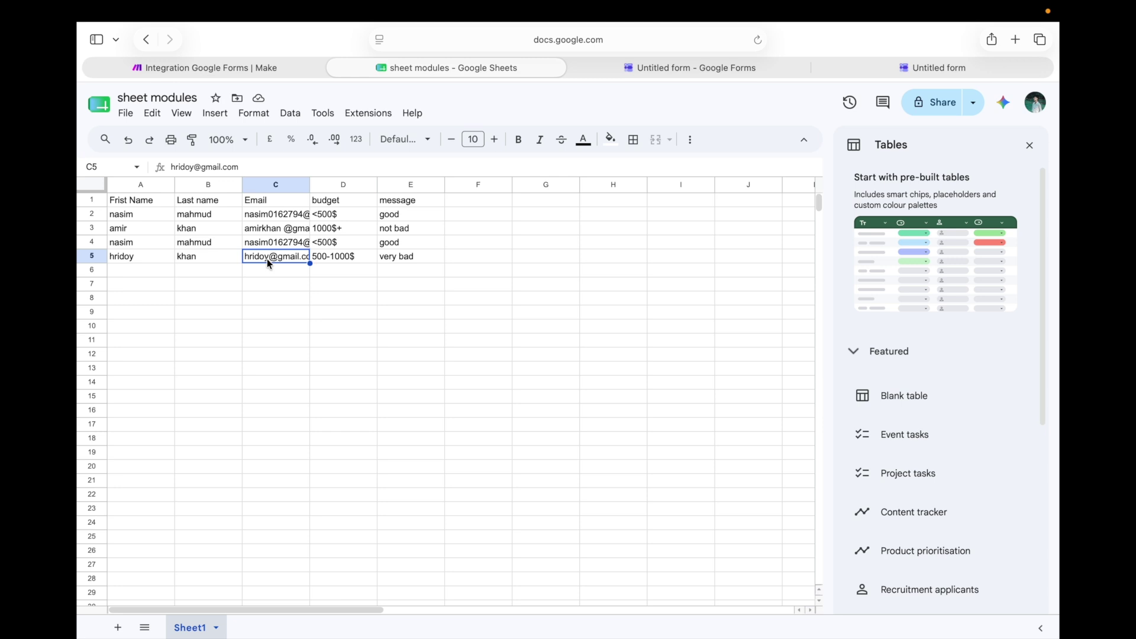
click(334, 257)
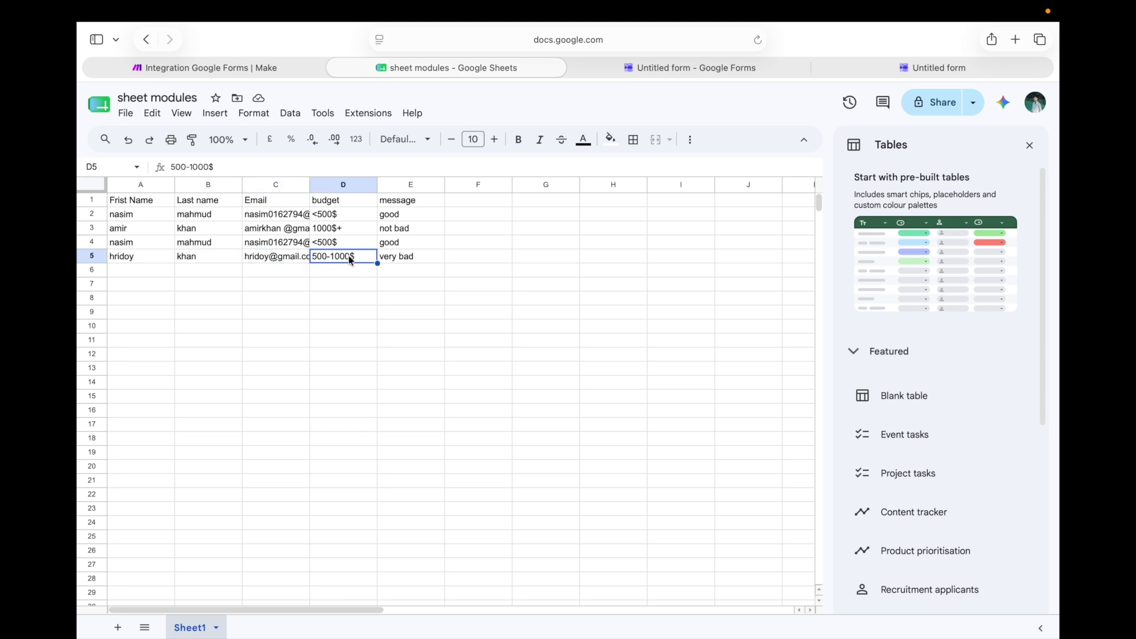
click(407, 259)
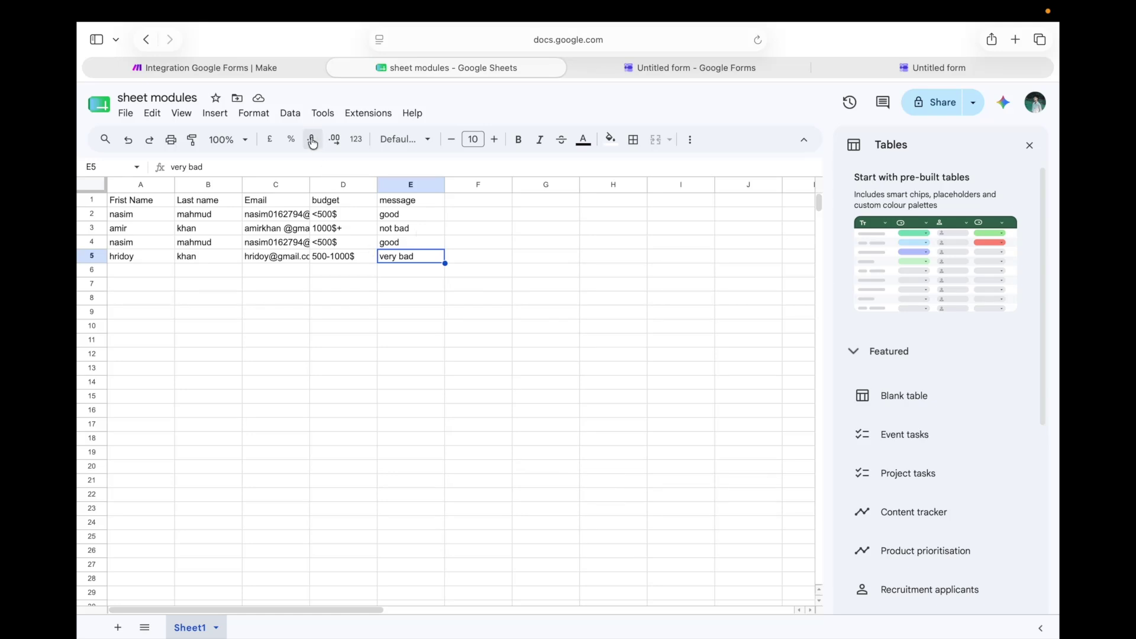
key(ctrl+shift+Tab)
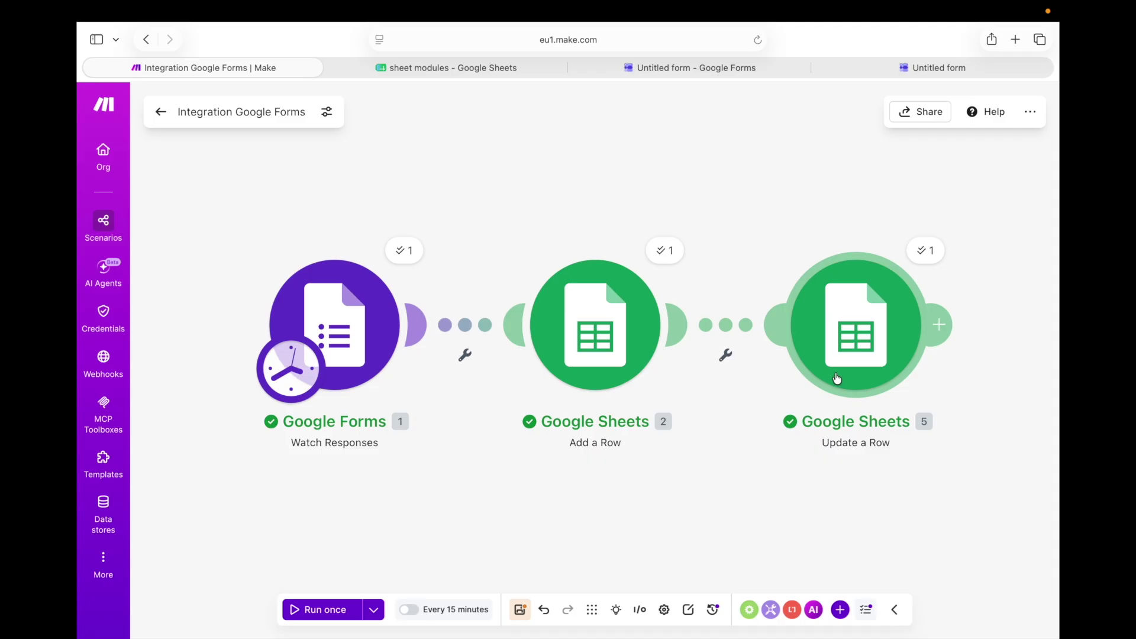
Unlink Update a Row from Add a Row and spread the two Sheets modules apart
click(731, 328)
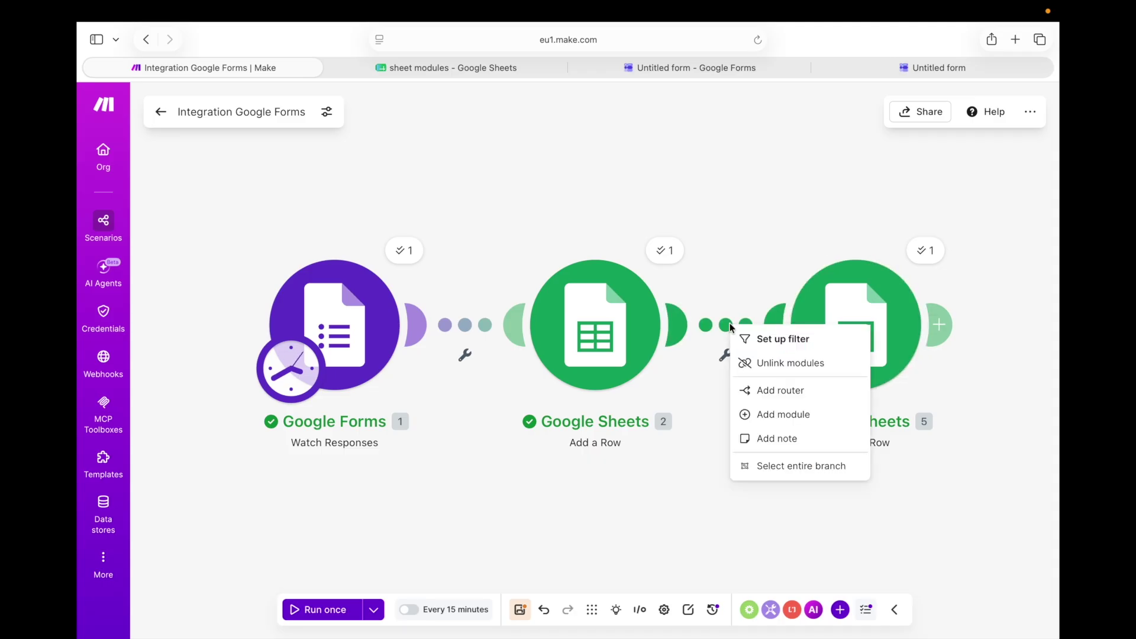
click(738, 364)
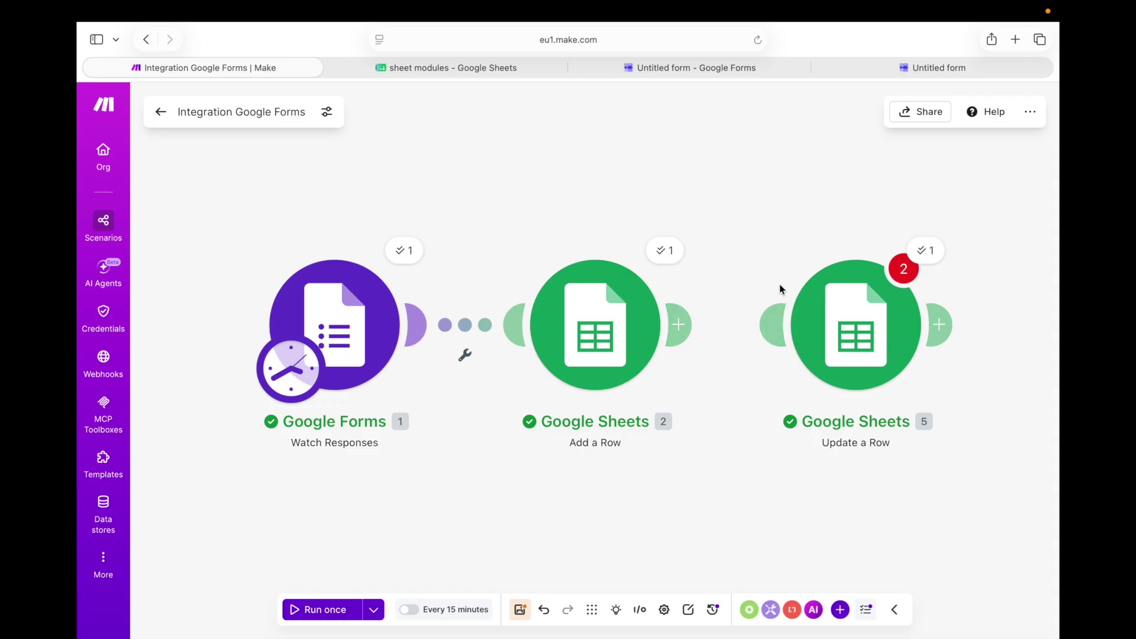
drag(825, 311, 826, 339)
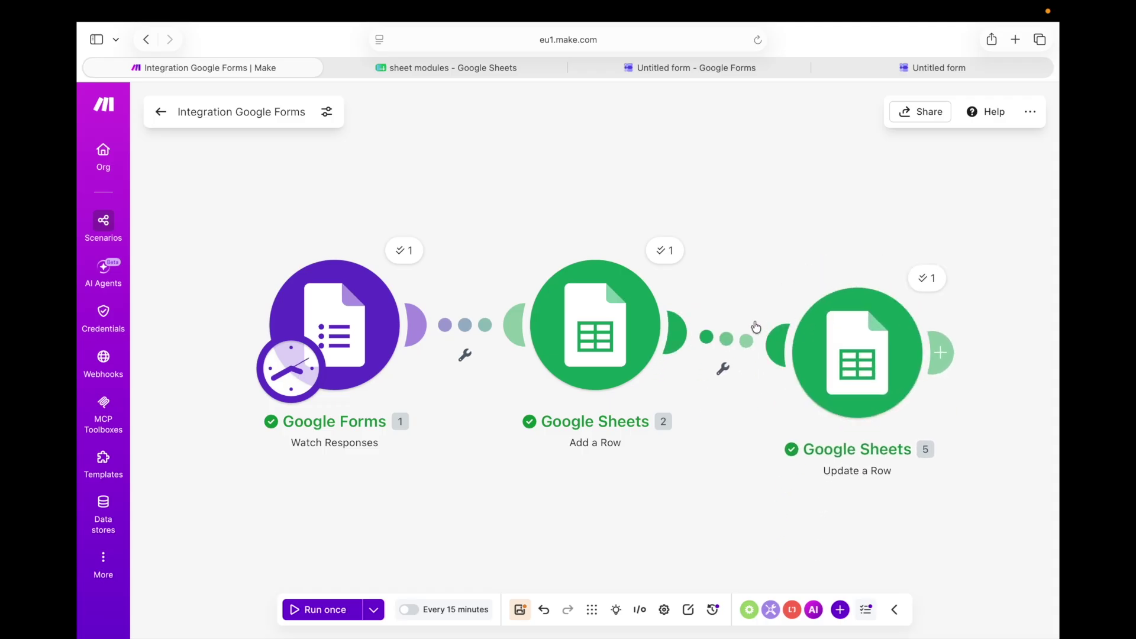
click(744, 341)
click(766, 378)
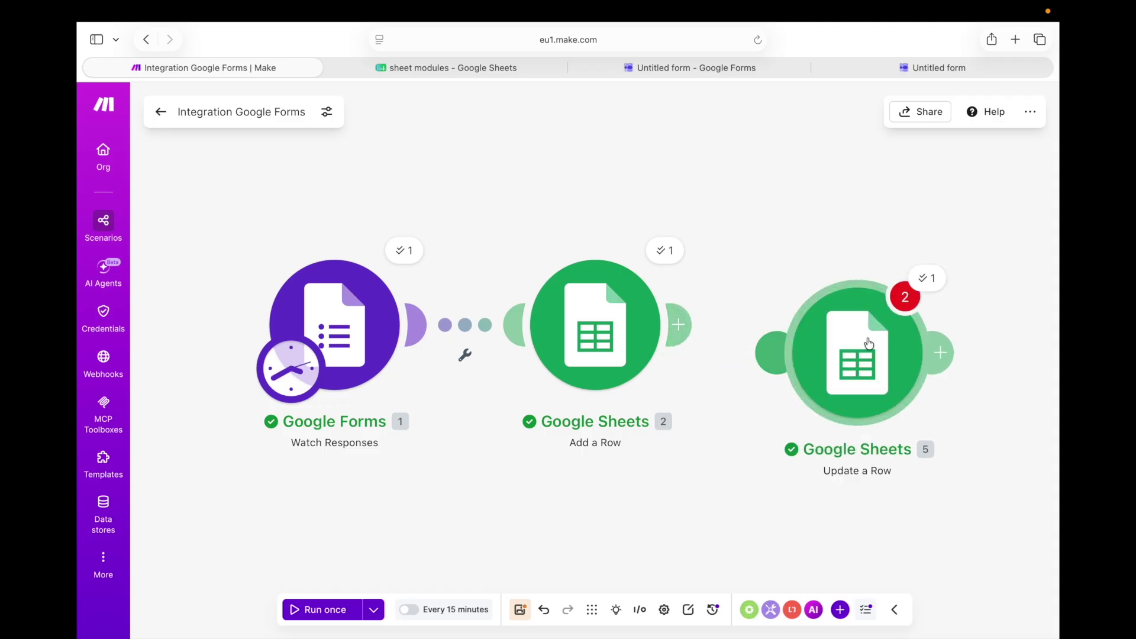
drag(868, 343, 974, 463)
drag(603, 329, 831, 248)
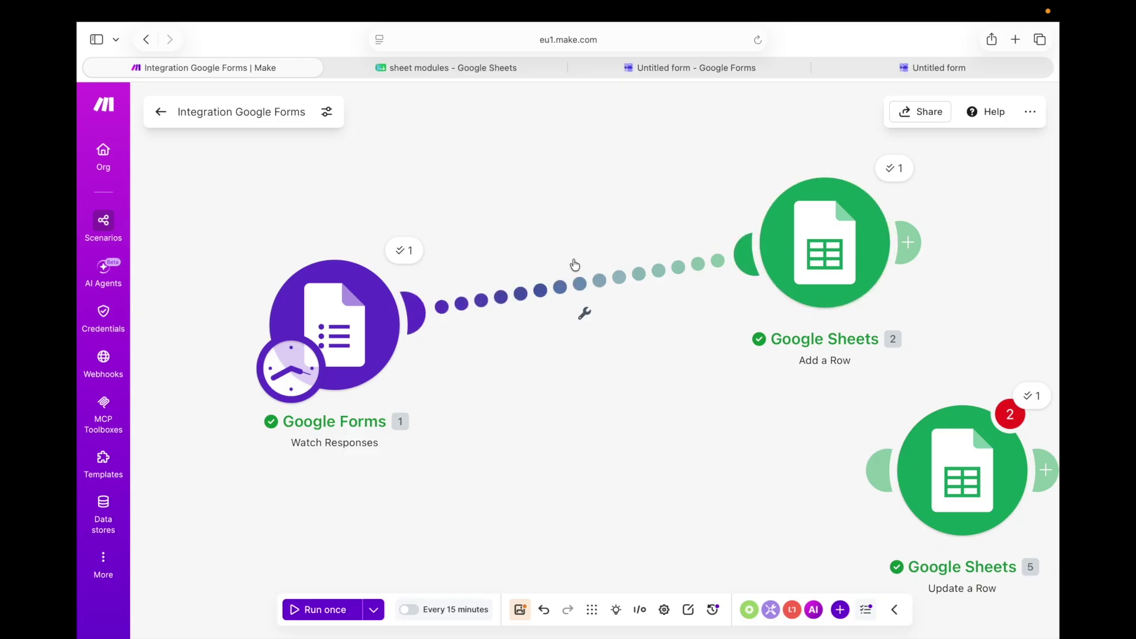
Insert a router on the Forms-to-Add a Row link, then delete it again
click(654, 283)
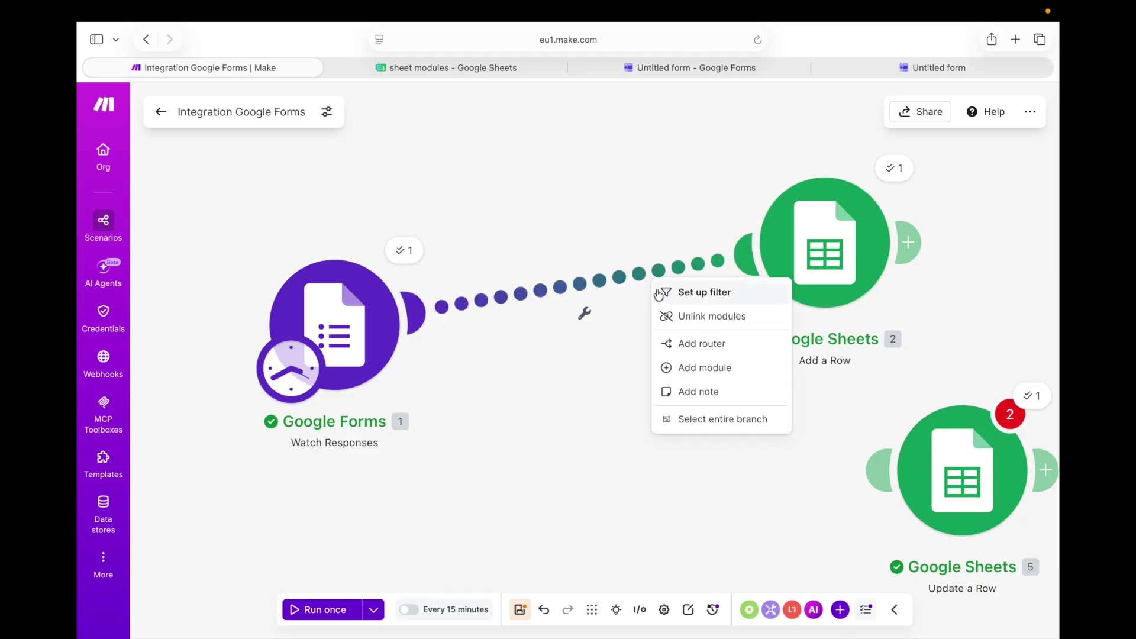
click(732, 345)
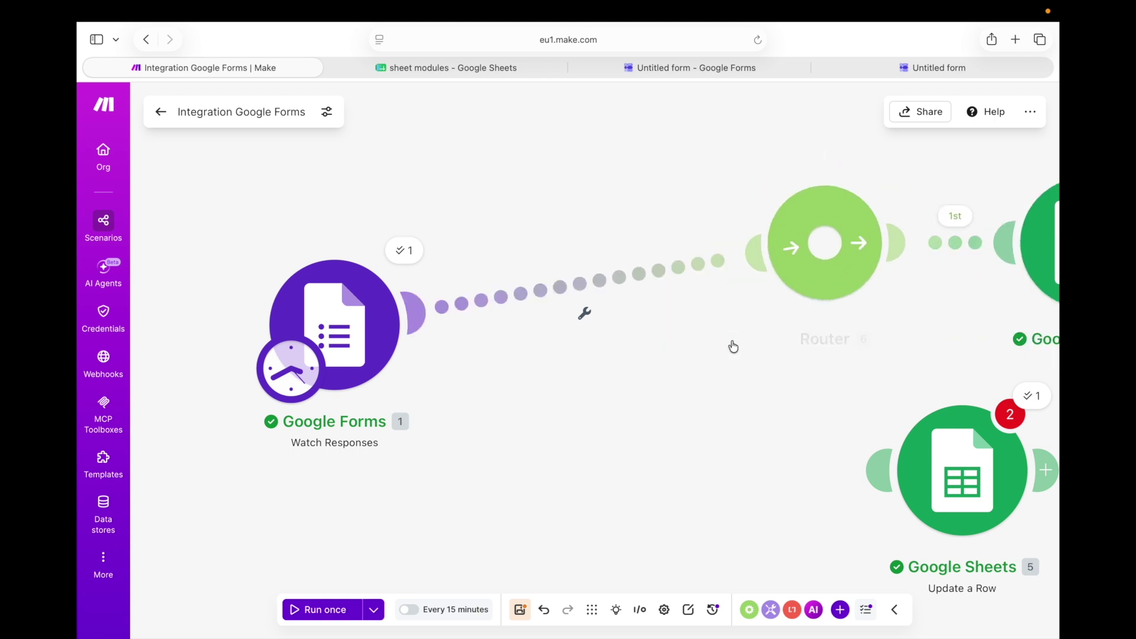
drag(795, 273, 579, 303)
click(579, 303)
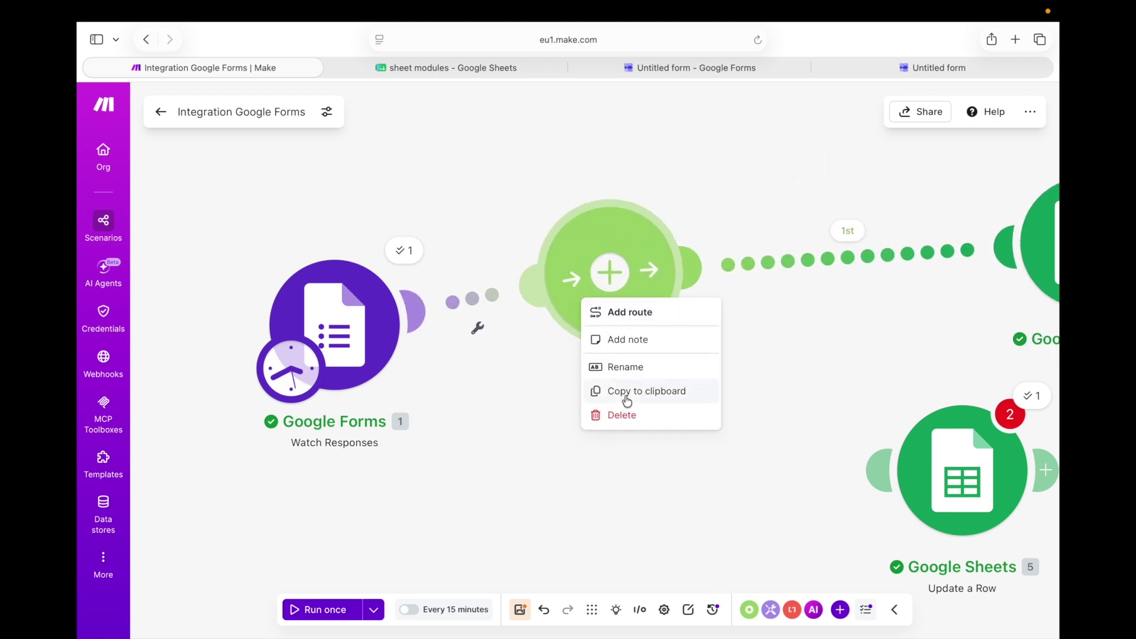
click(628, 416)
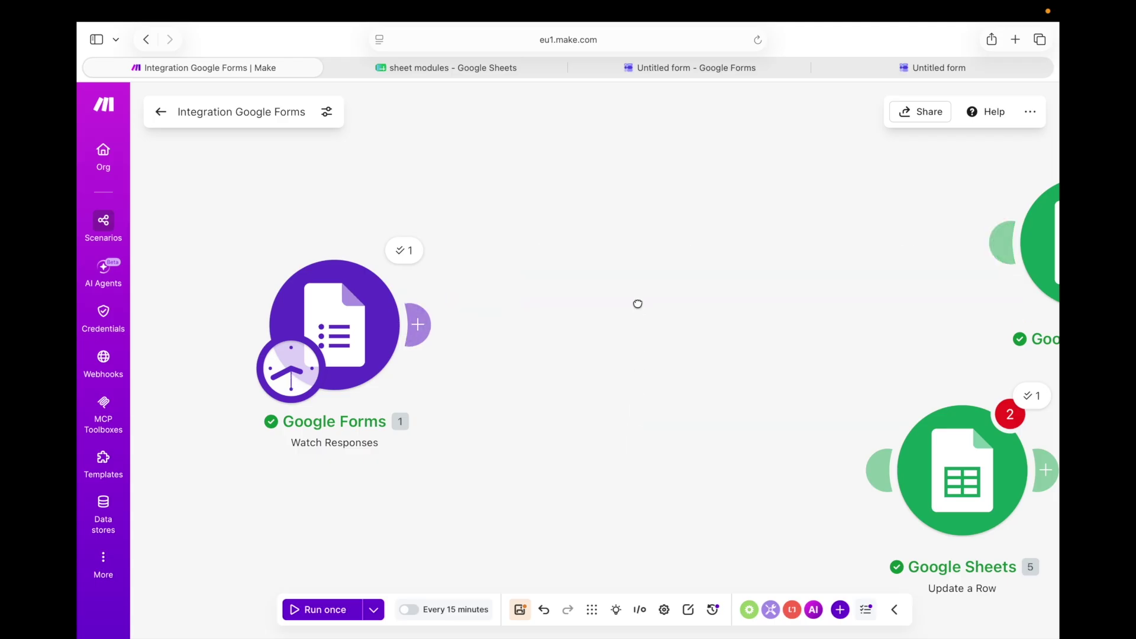
Add a Flow Control Router module after Google Forms
right_click(638, 304)
click(661, 320)
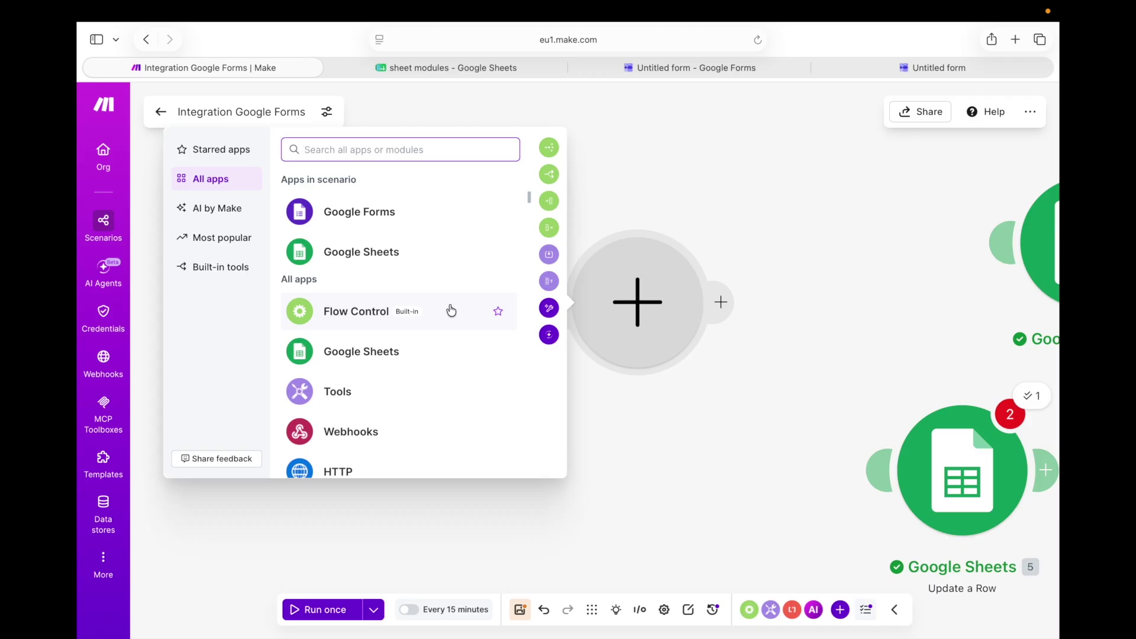
click(451, 310)
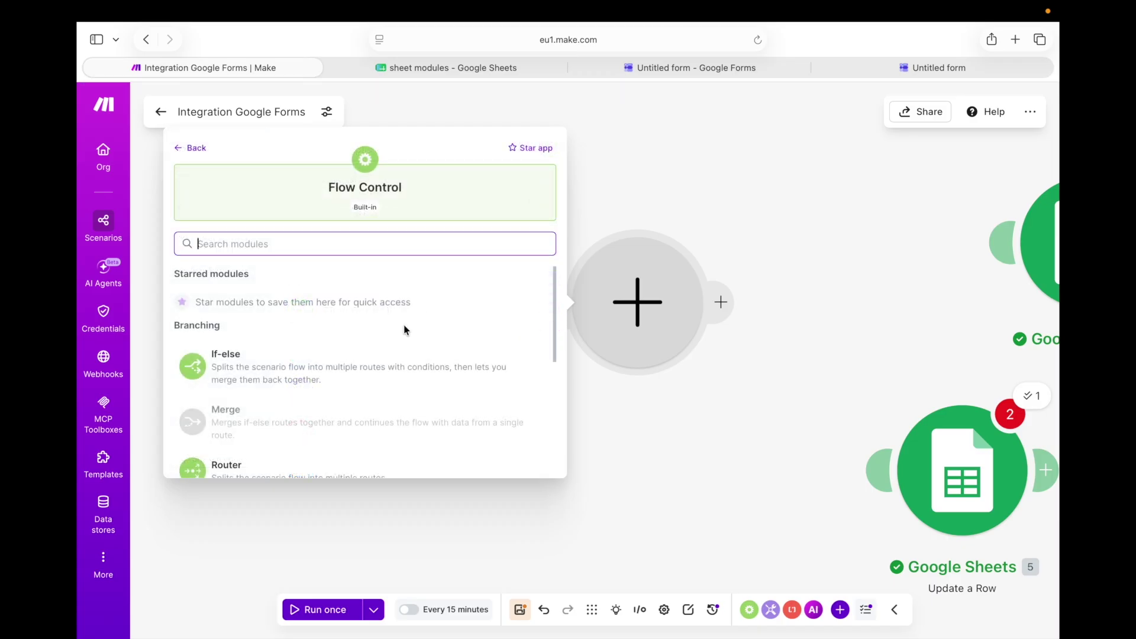
scroll(373, 352, down, 3)
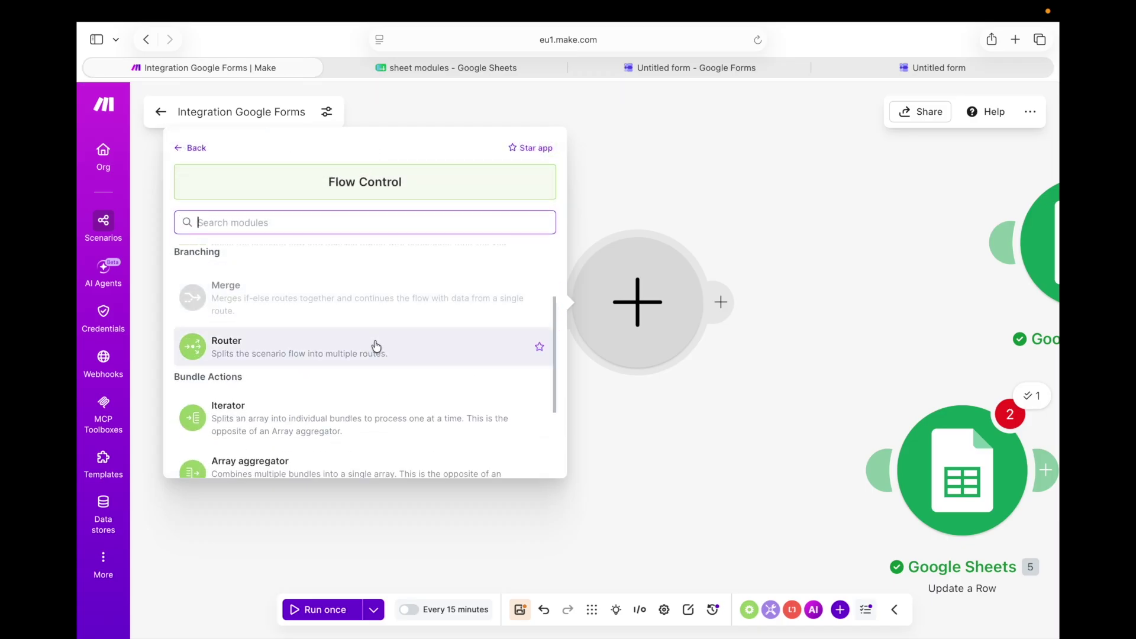
click(376, 343)
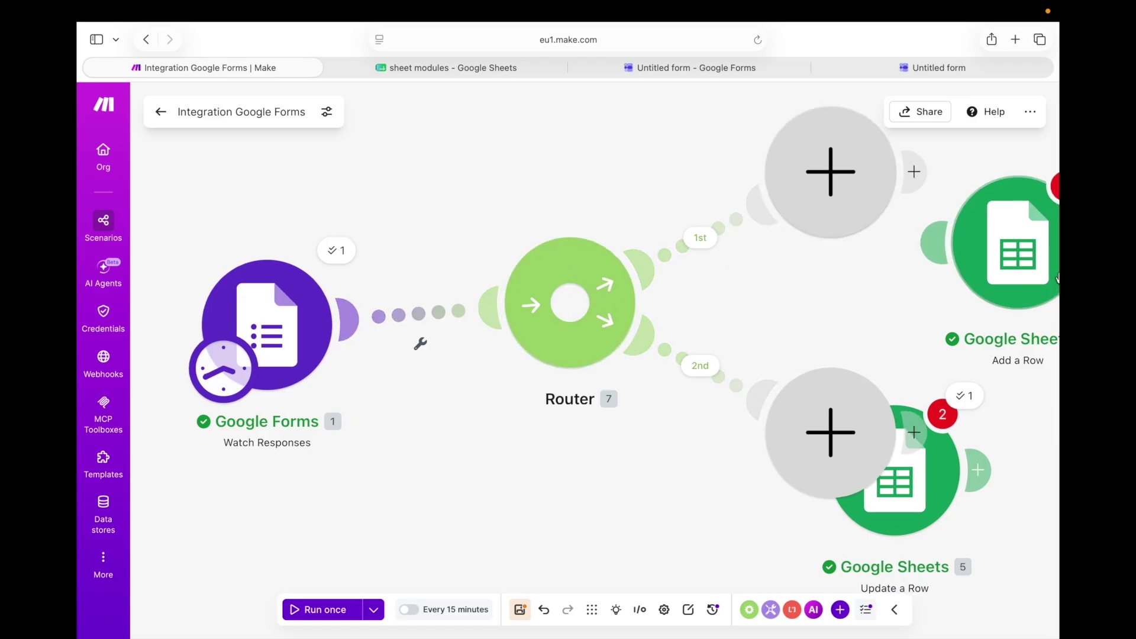
Connect Add a Row and Update a Row as the router's routes and delete the empty placeholders
drag(1040, 272, 862, 219)
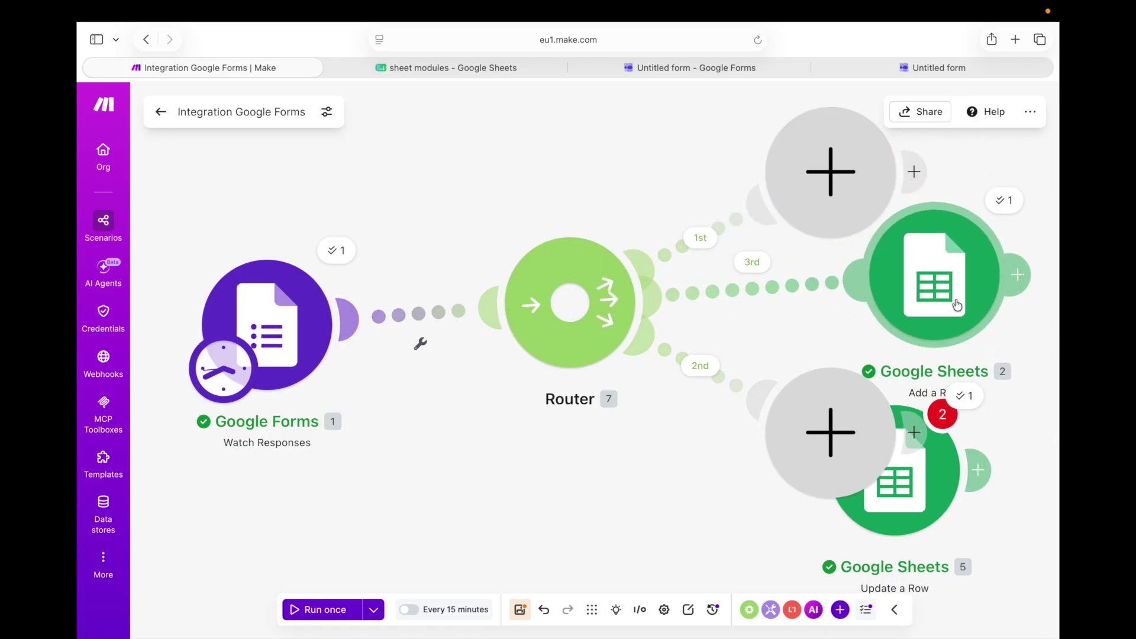
right_click(841, 183)
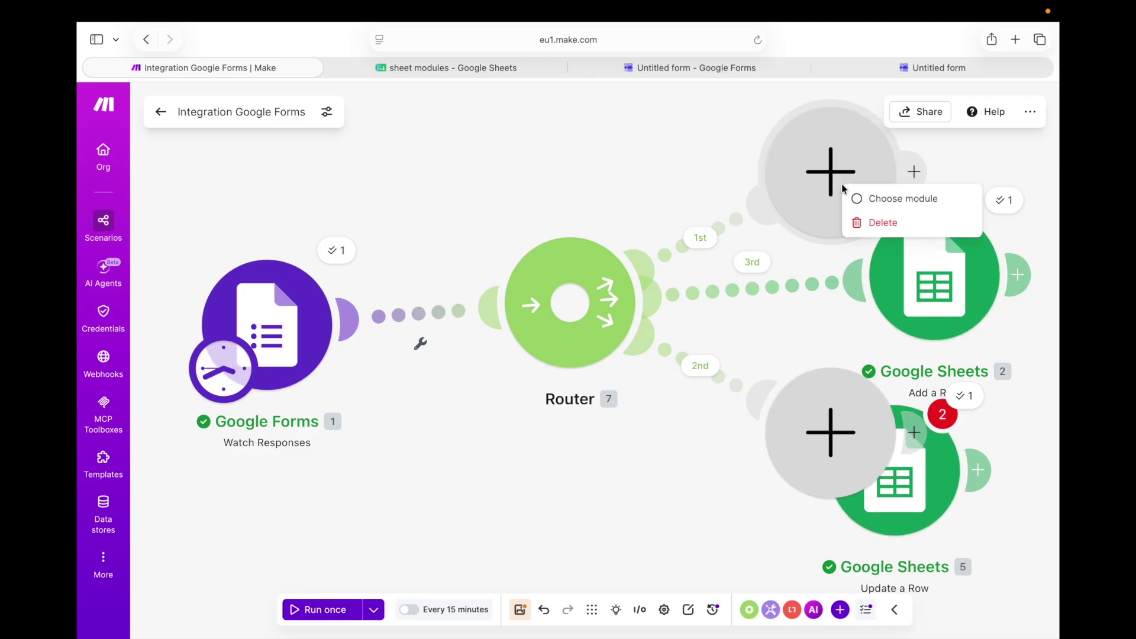
click(861, 223)
right_click(830, 451)
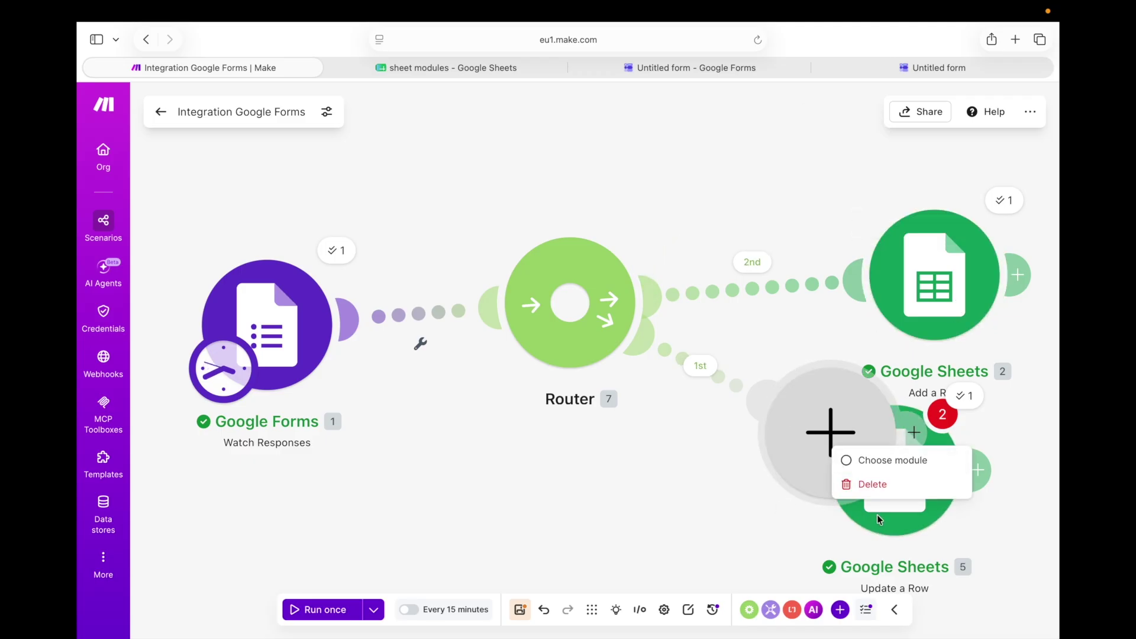
click(886, 495)
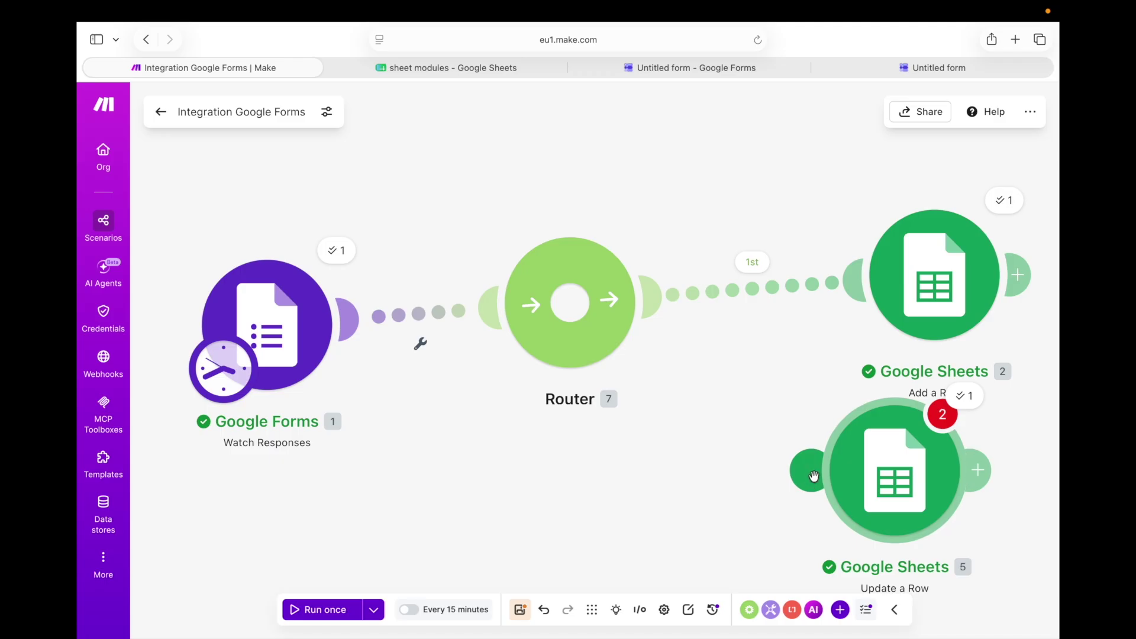
drag(811, 478, 608, 363)
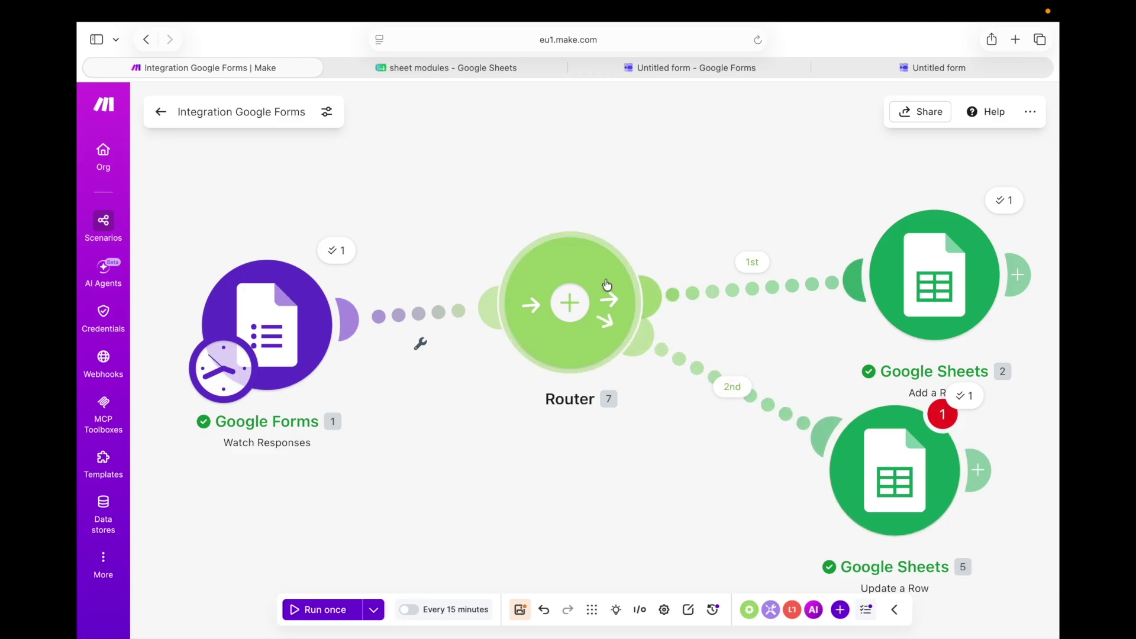
drag(603, 295, 605, 309)
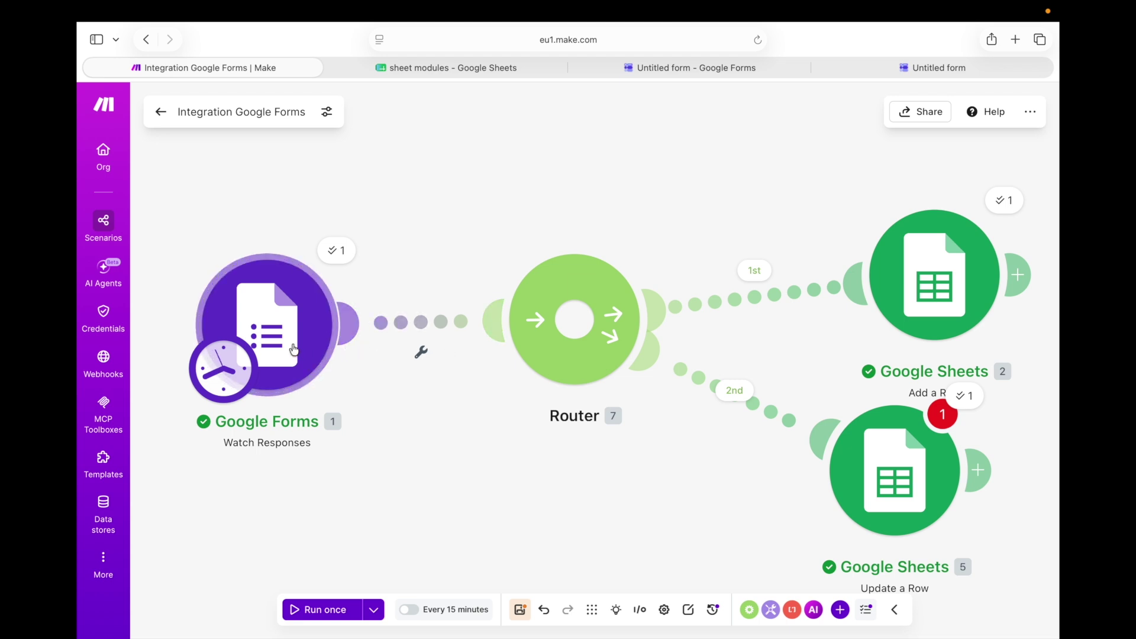
Rearrange the Forms, Router and both Sheets modules, then auto-align the scenario
drag(252, 224, 291, 475)
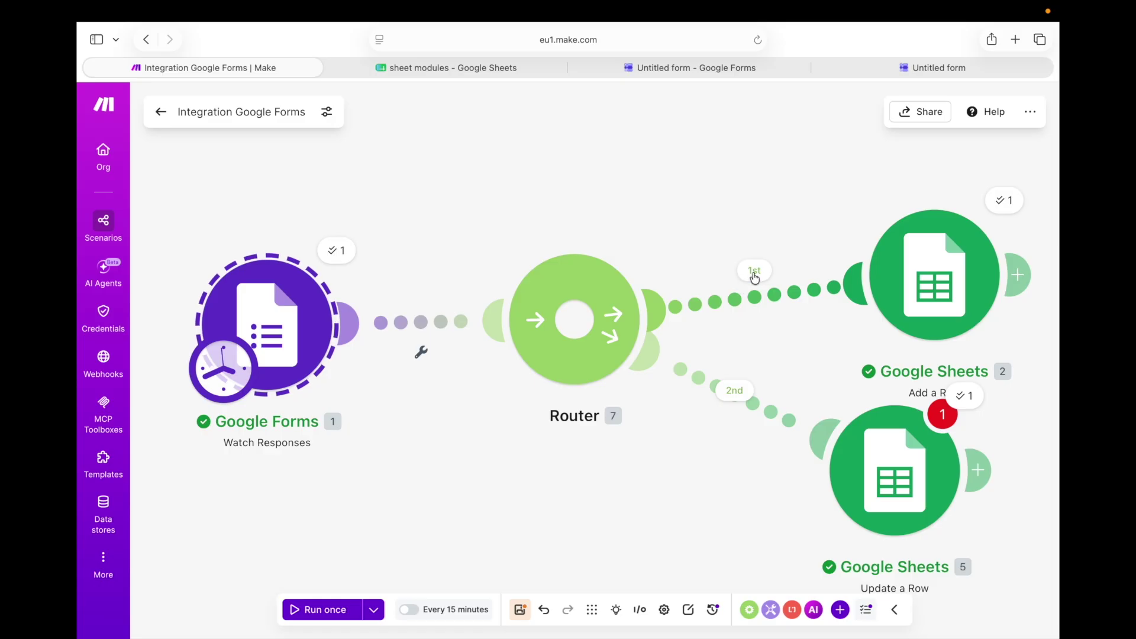
drag(764, 232, 825, 350)
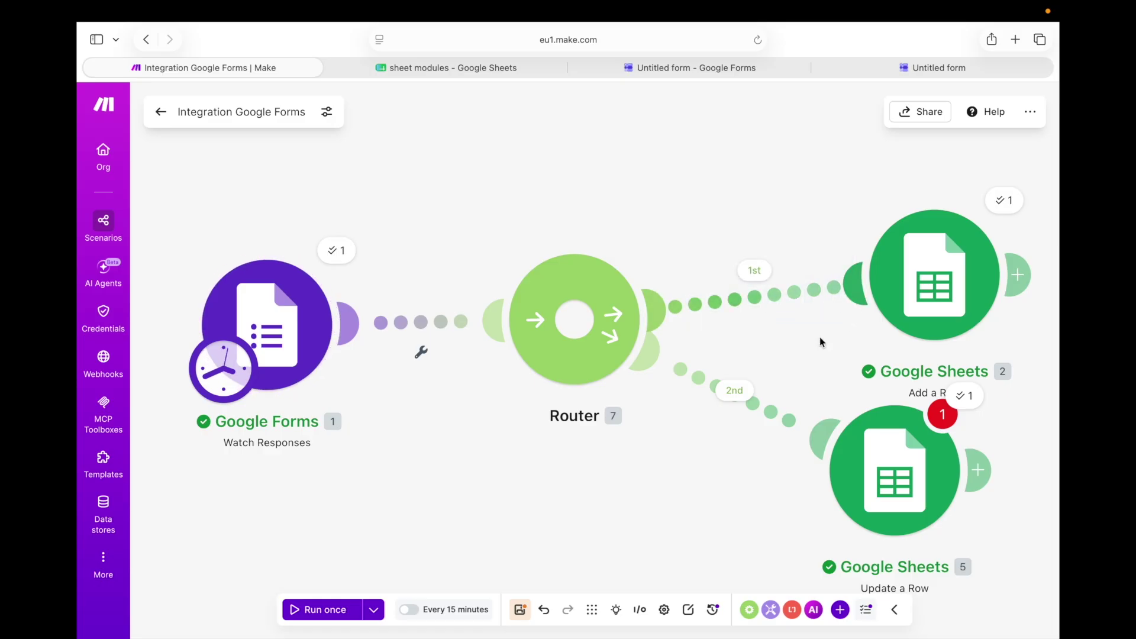
drag(677, 369, 698, 458)
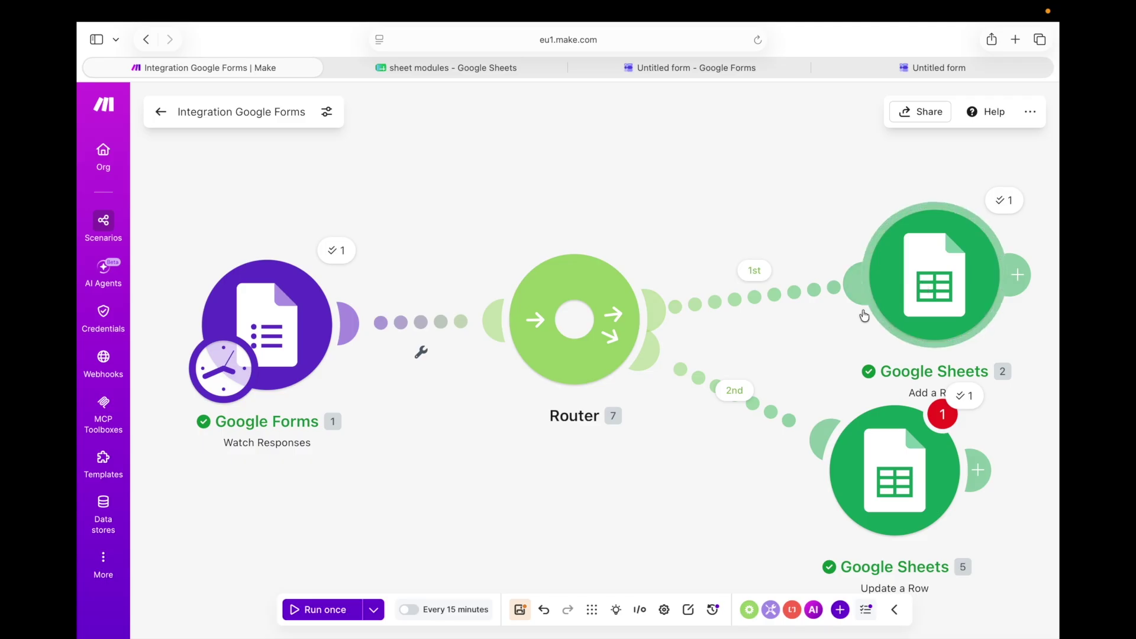
drag(716, 354, 697, 425)
drag(739, 234, 750, 308)
drag(720, 269, 814, 283)
drag(712, 339, 783, 468)
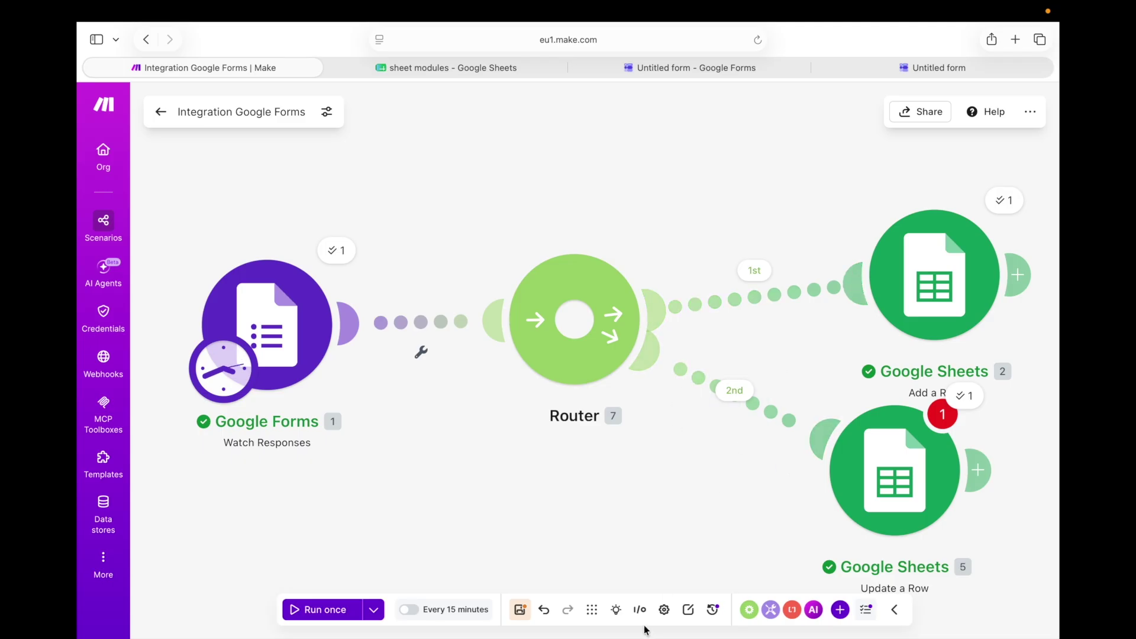
click(593, 612)
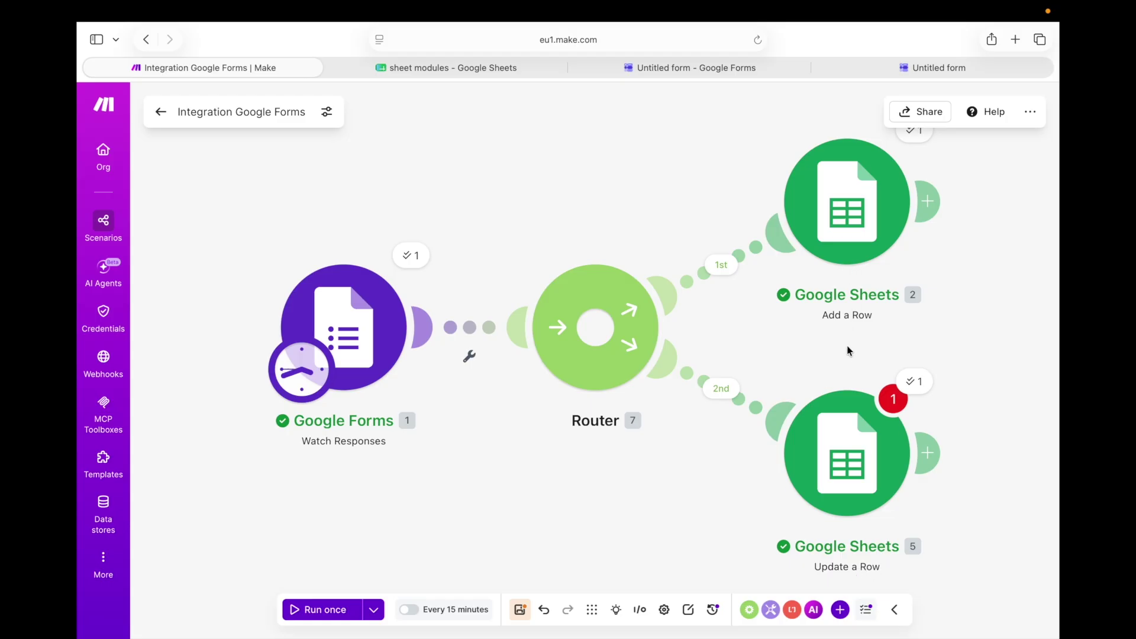
Insert a Google Sheets Search Rows module on the link between Watch Responses and the Router
click(475, 328)
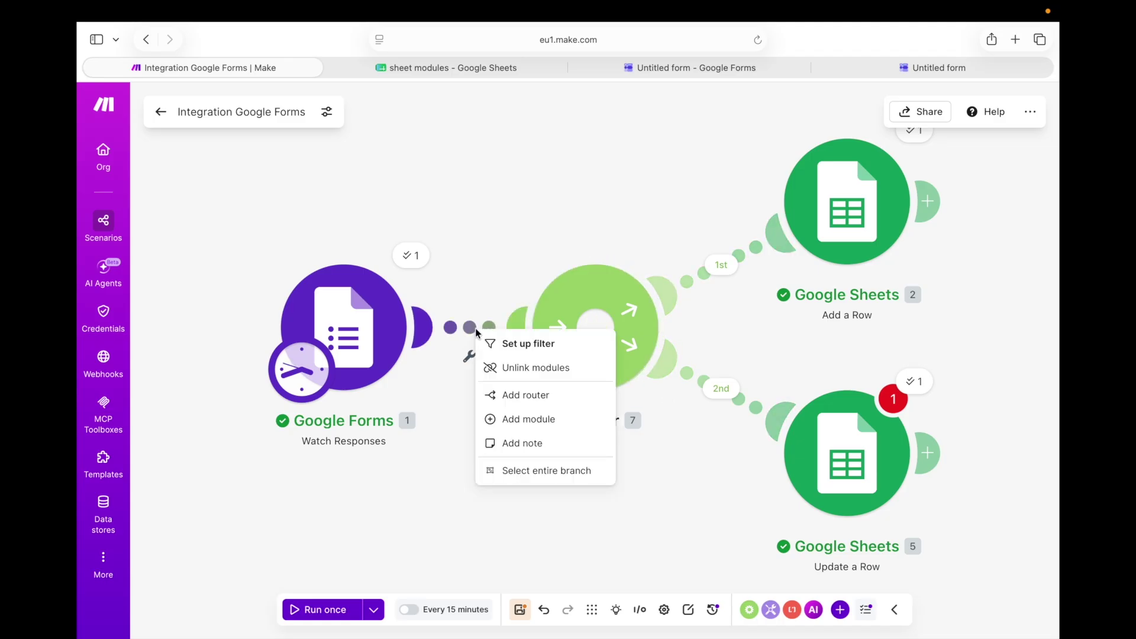
click(555, 420)
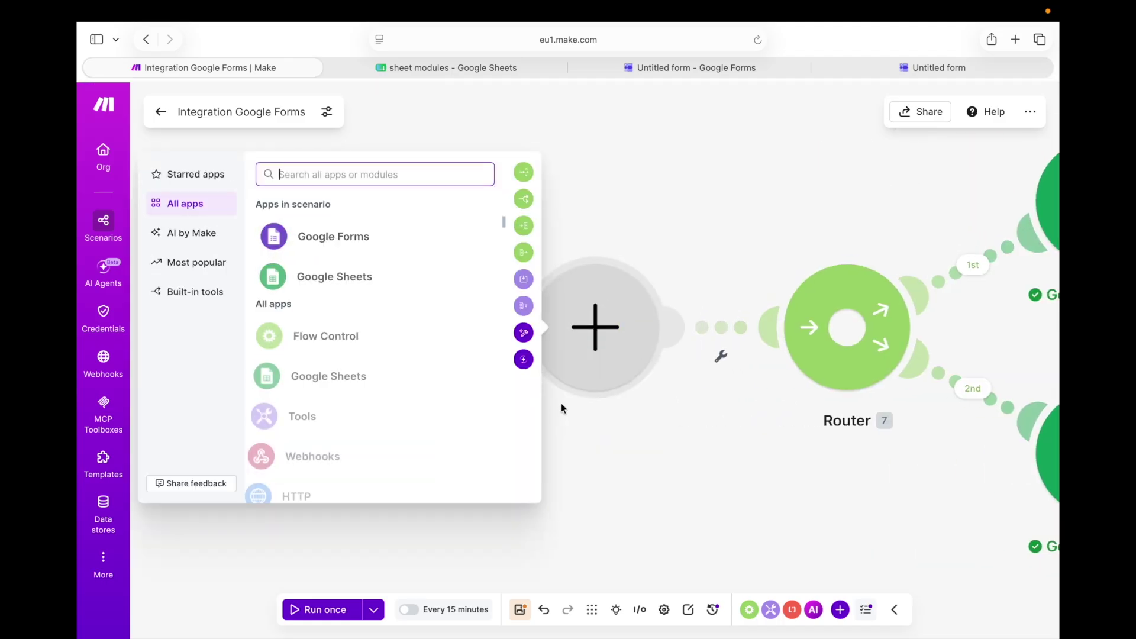
scroll(384, 367, down, 5)
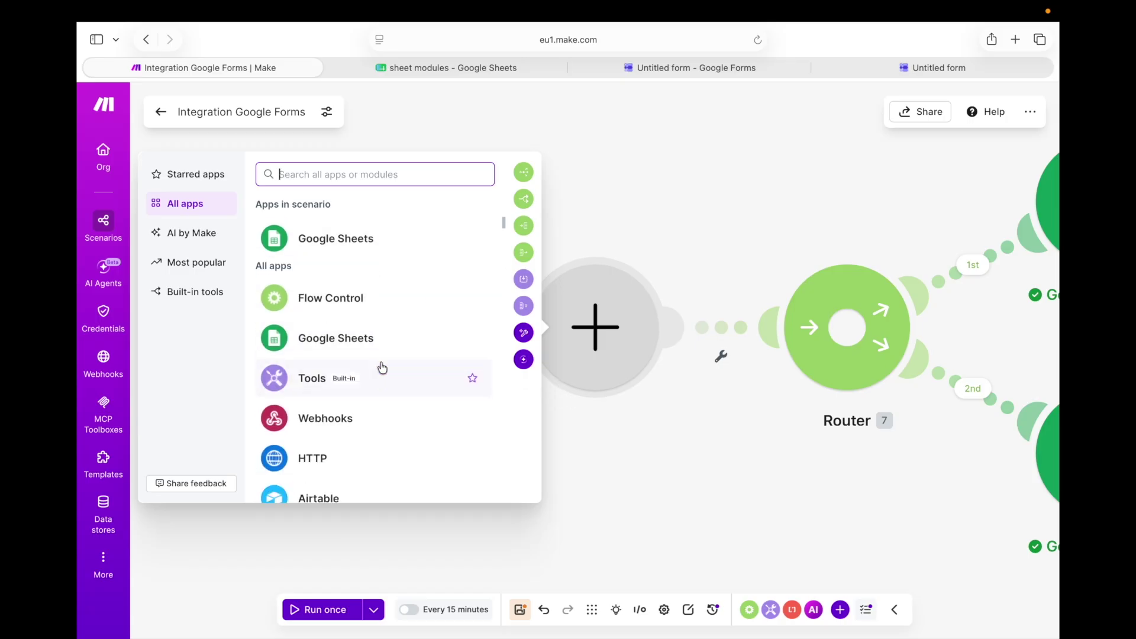
scroll(382, 367, up, 5)
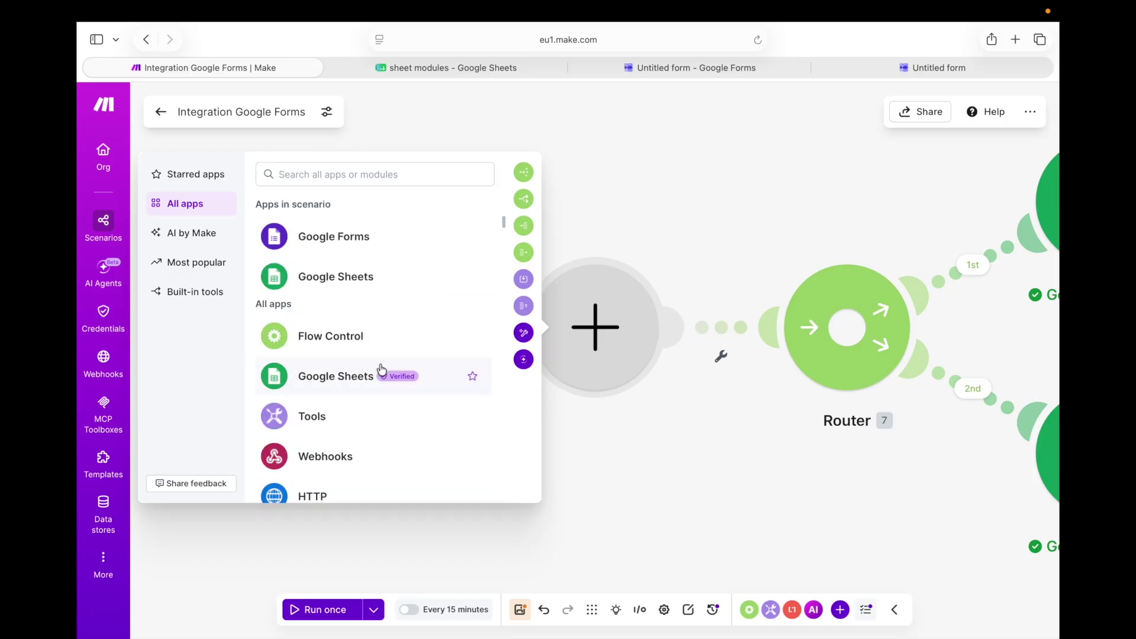
click(380, 370)
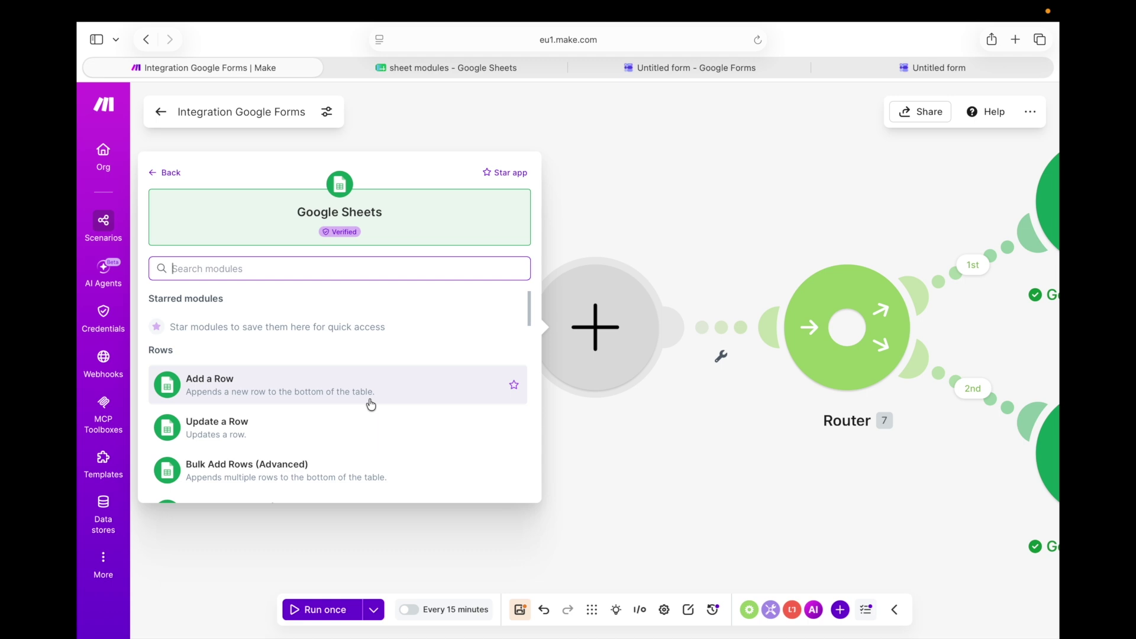
scroll(370, 402, down, 5)
scroll(375, 402, down, 3)
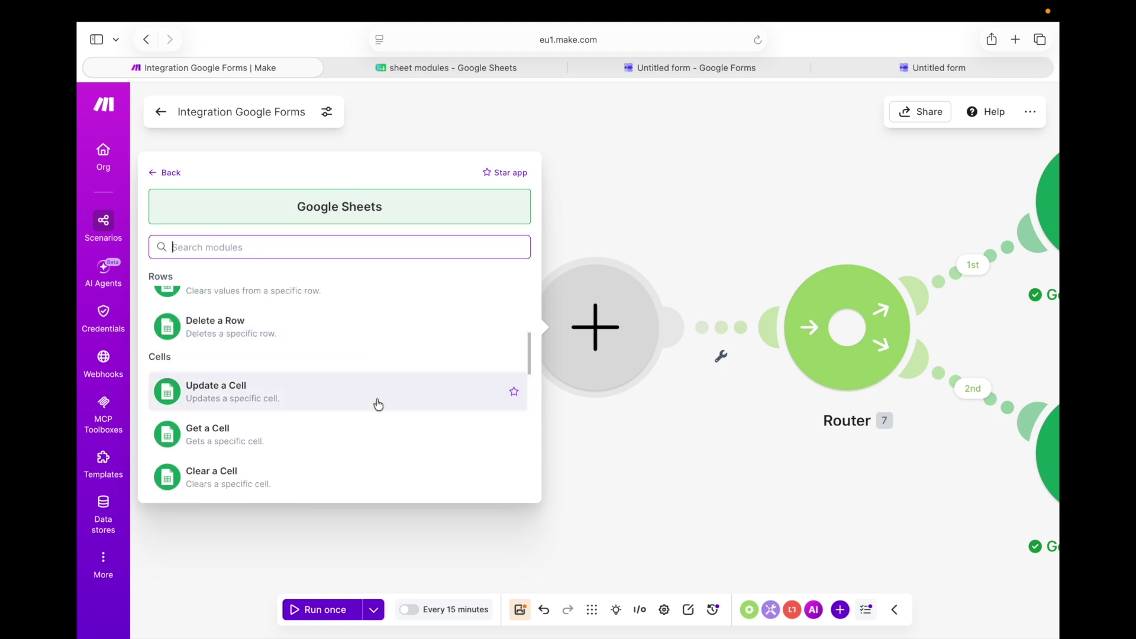
scroll(379, 402, up, 10)
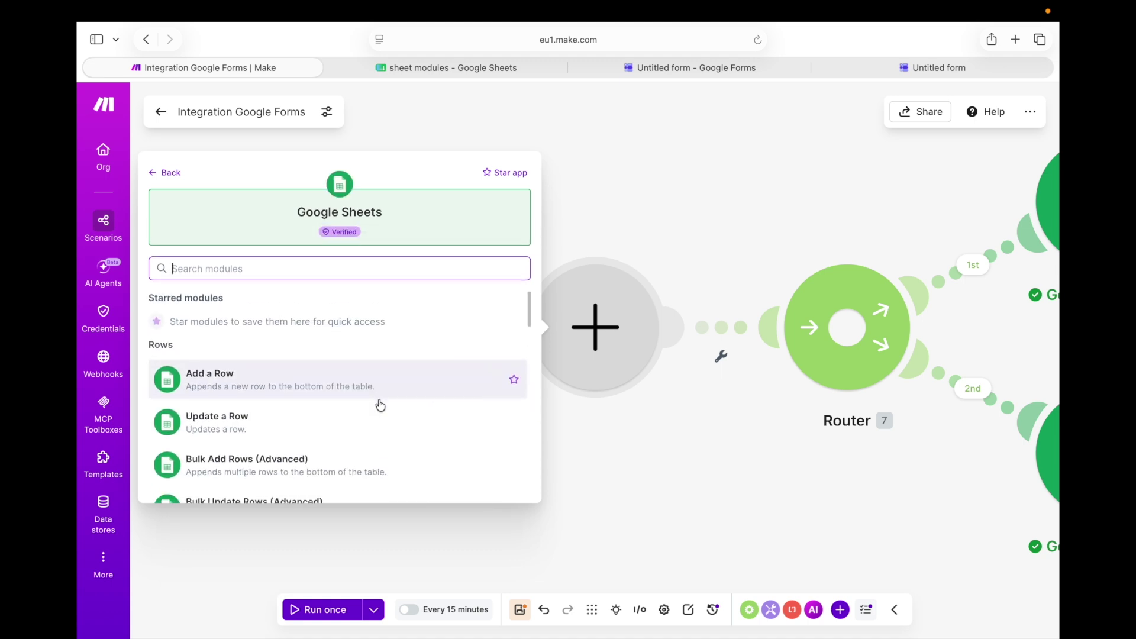
scroll(380, 404, down, 1)
scroll(380, 404, down, 3)
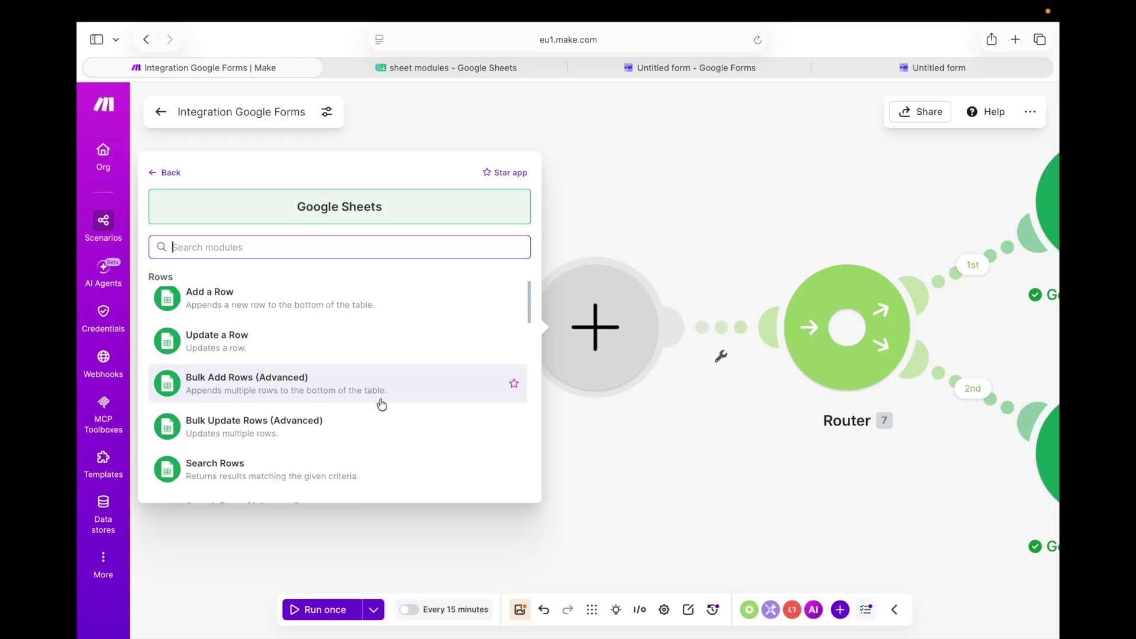
click(382, 403)
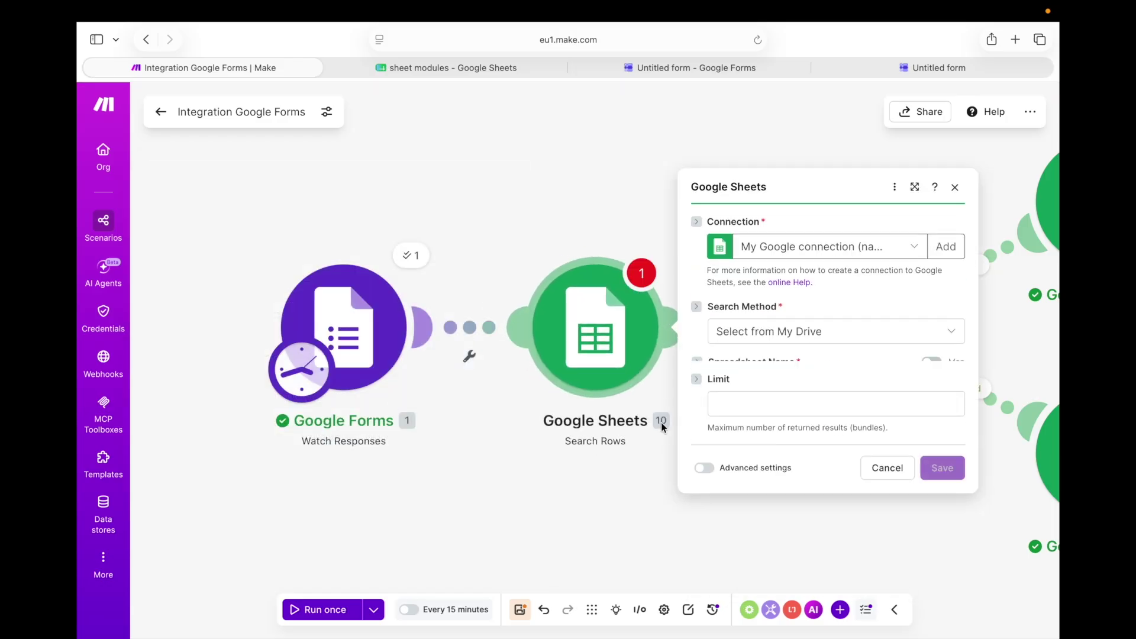
Set Search Rows to Select from all, paste the spreadsheet ID, and choose Sheet1
click(887, 310)
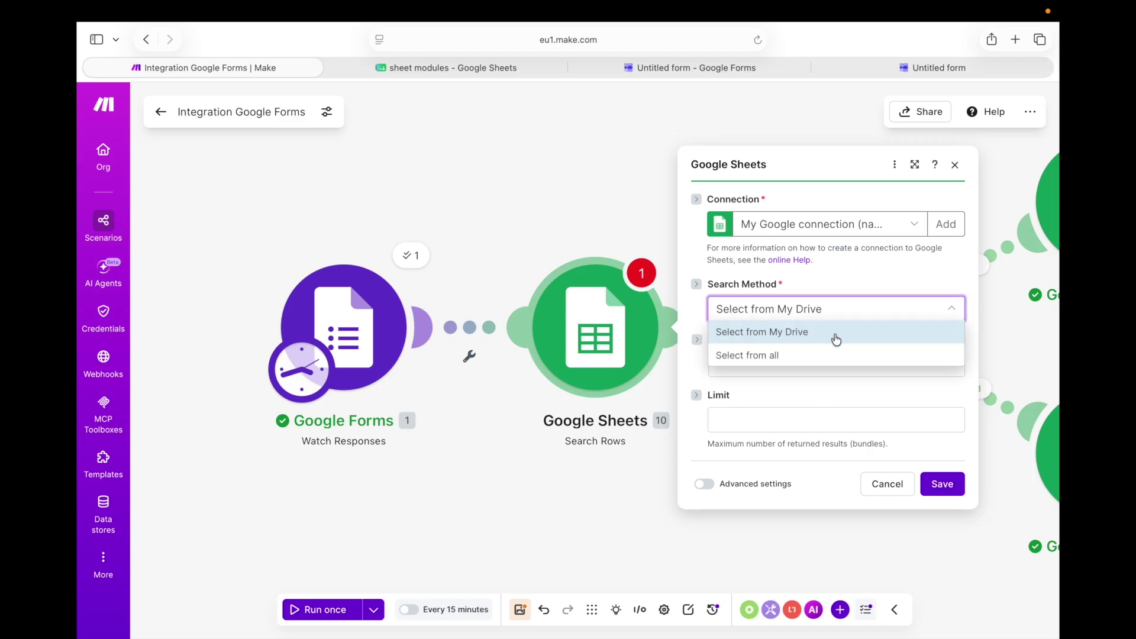
click(820, 353)
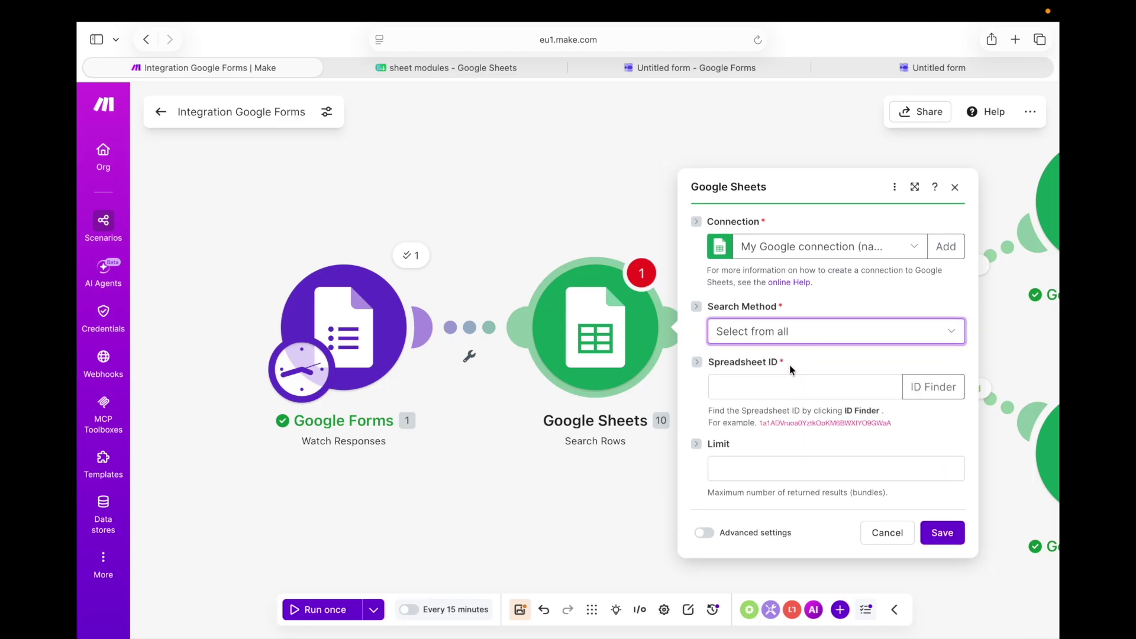
click(779, 346)
right_click(772, 348)
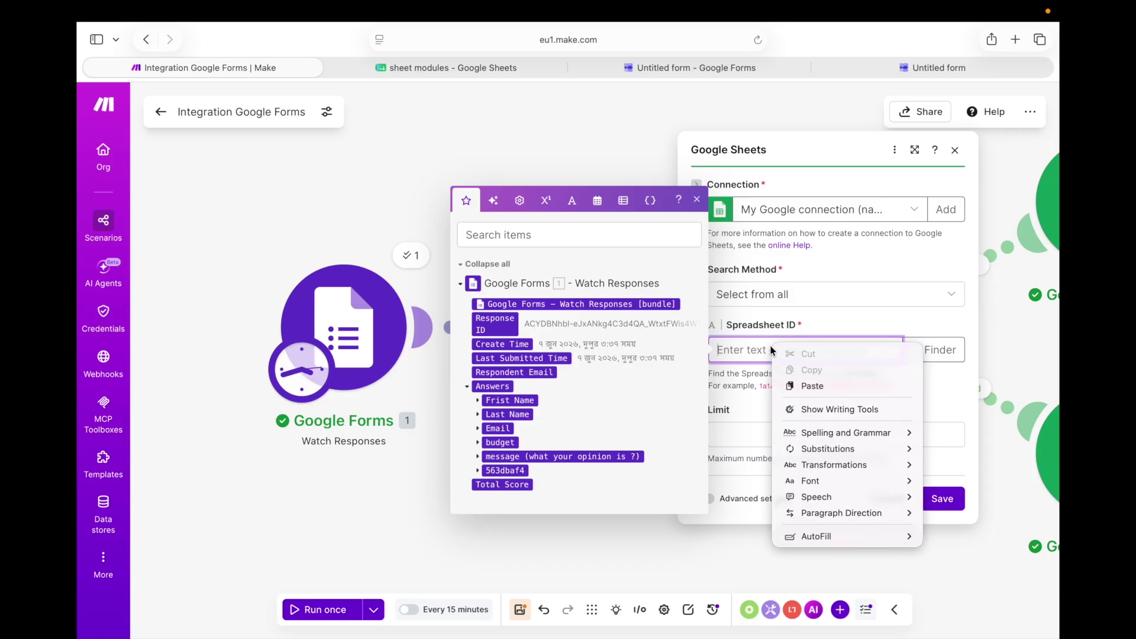
click(793, 382)
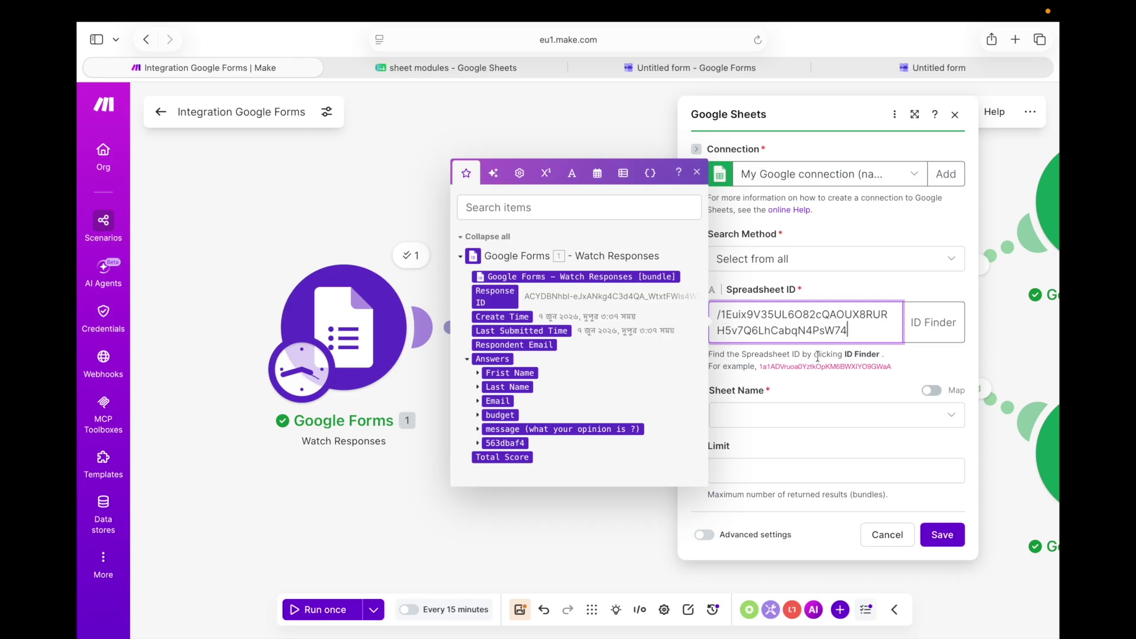
click(819, 420)
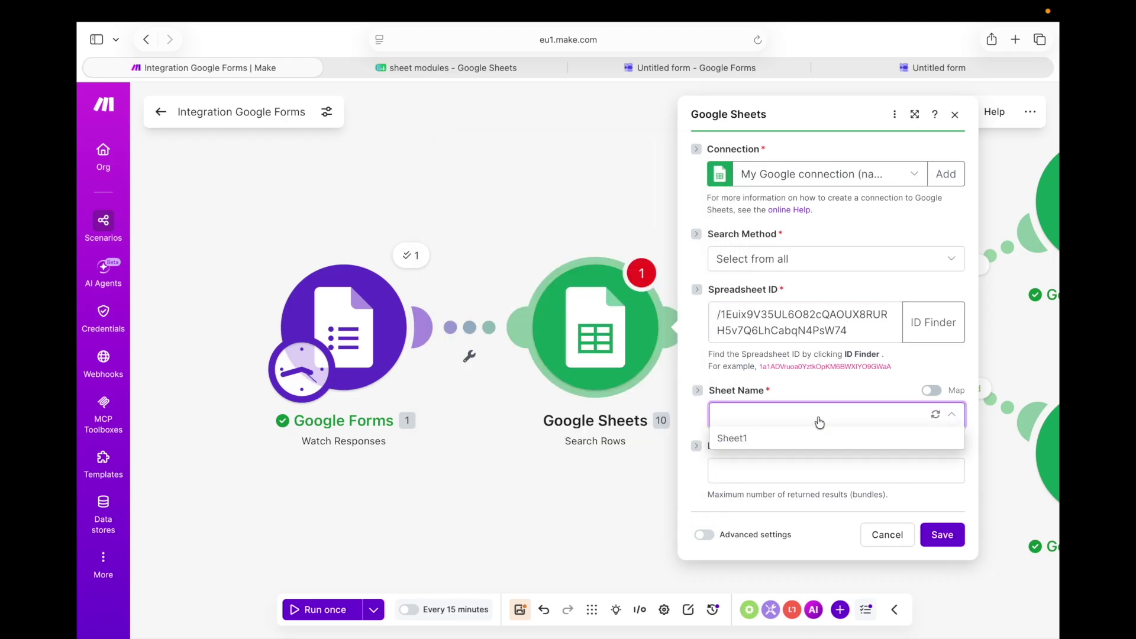
click(807, 439)
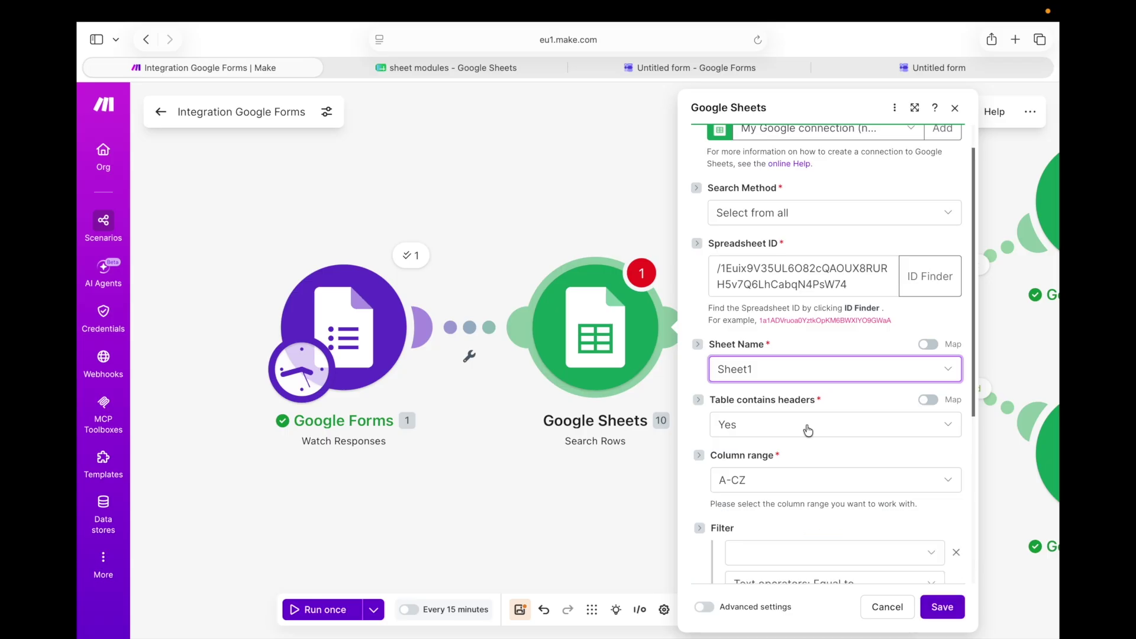
Open the filter value field, then close the Search Rows settings unsaved
scroll(808, 430, down, 3)
scroll(809, 431, down, 1)
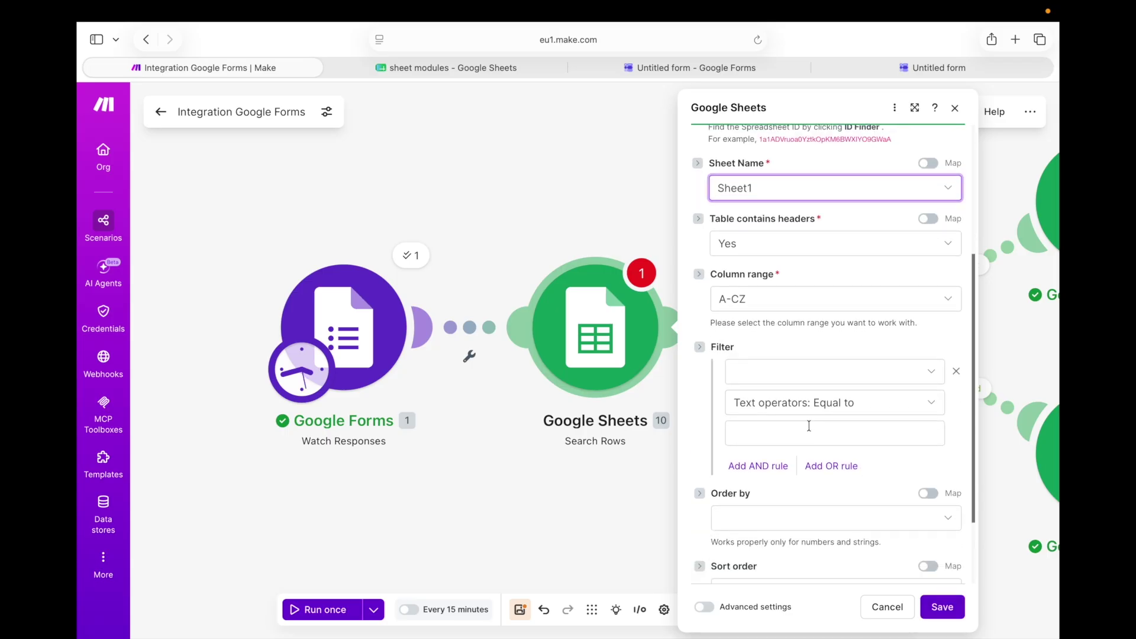
click(821, 424)
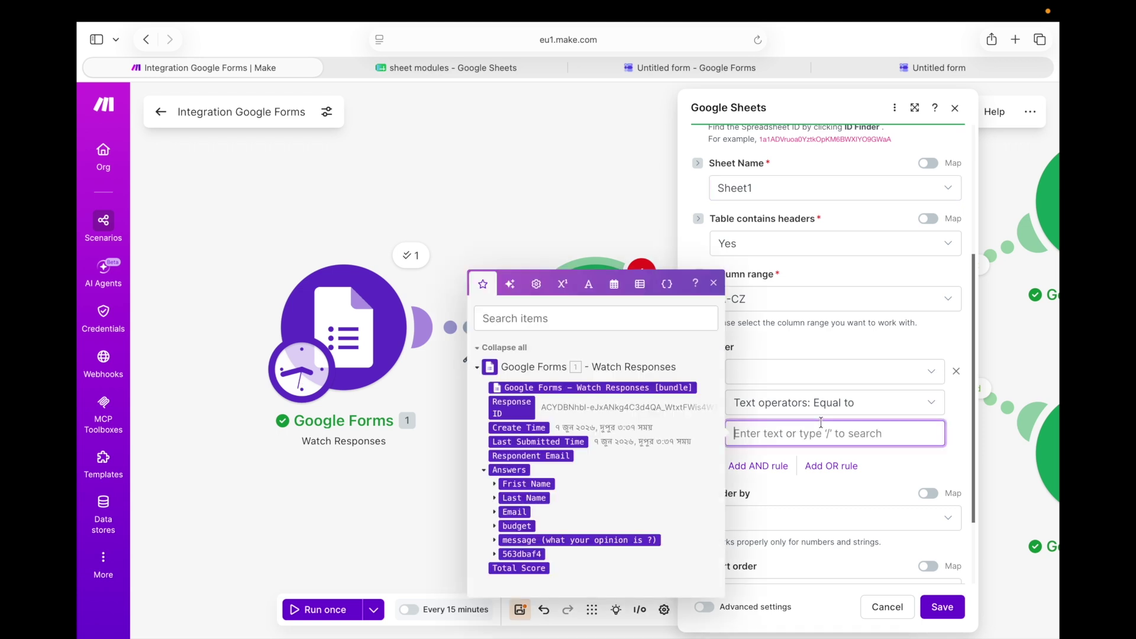
click(816, 348)
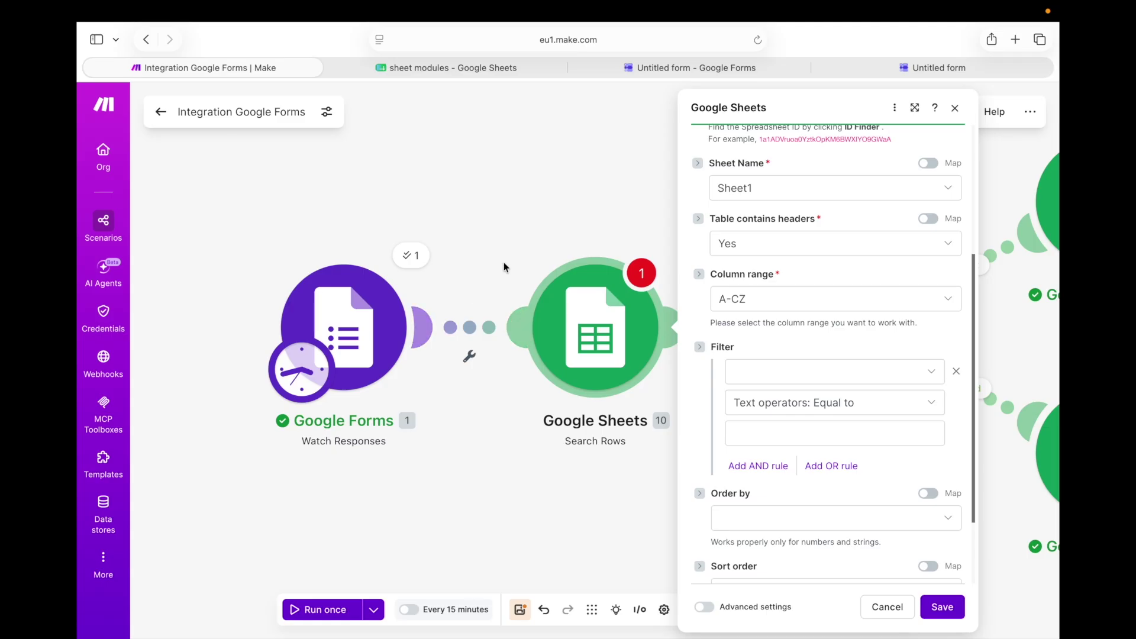
click(955, 108)
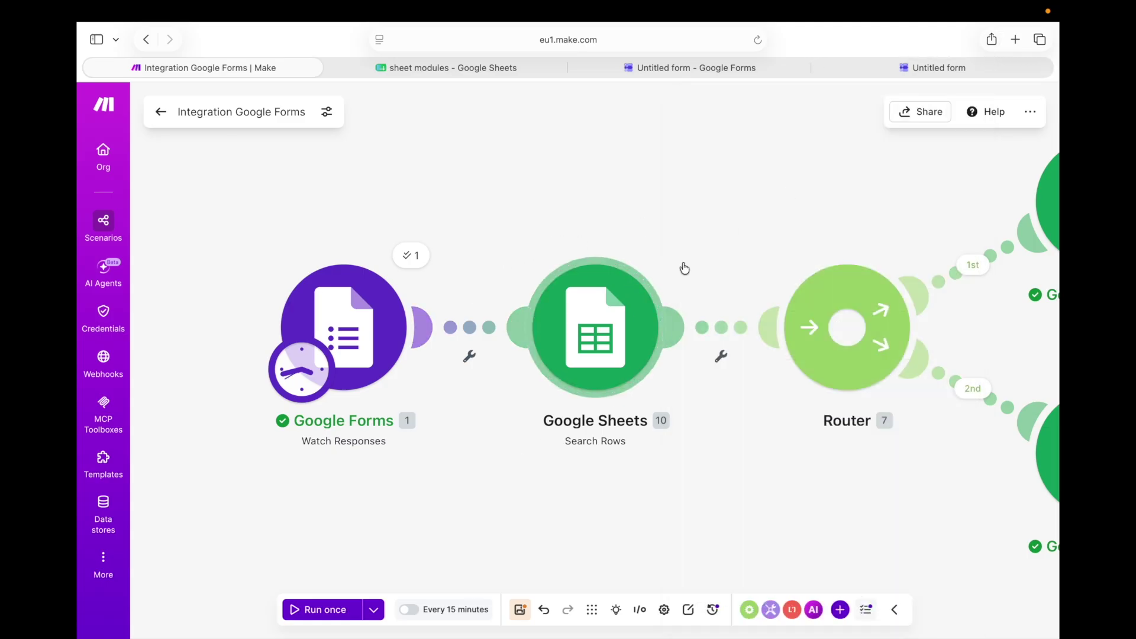
Pan and zoom out to show both router branches, then open and close the Search Rows settings
drag(680, 233, 548, 198)
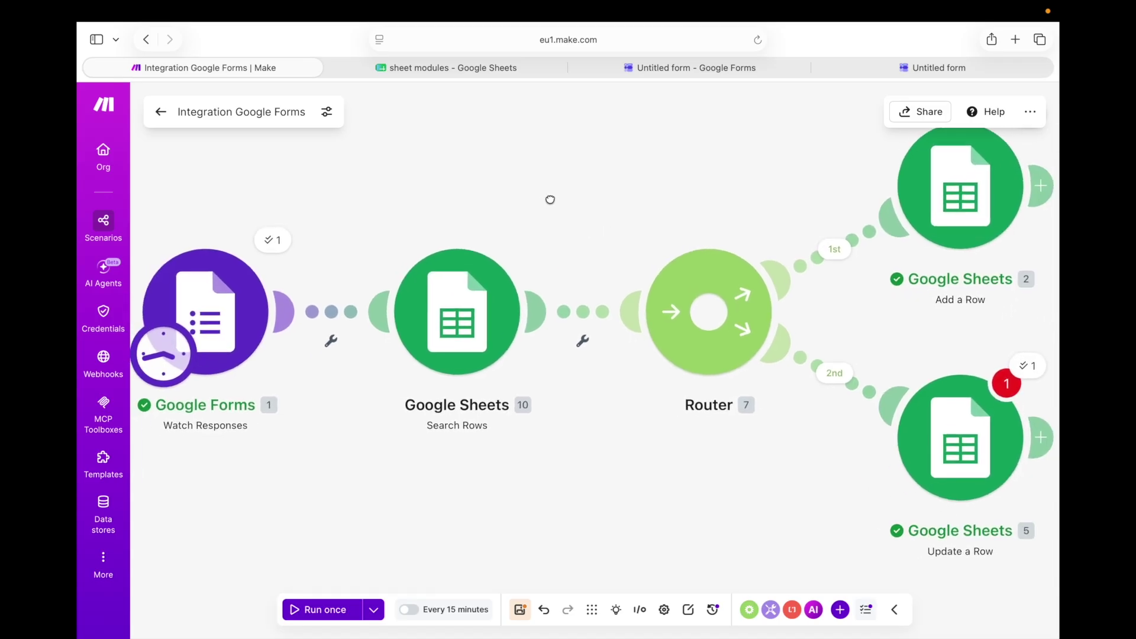
scroll(616, 308, down, 3)
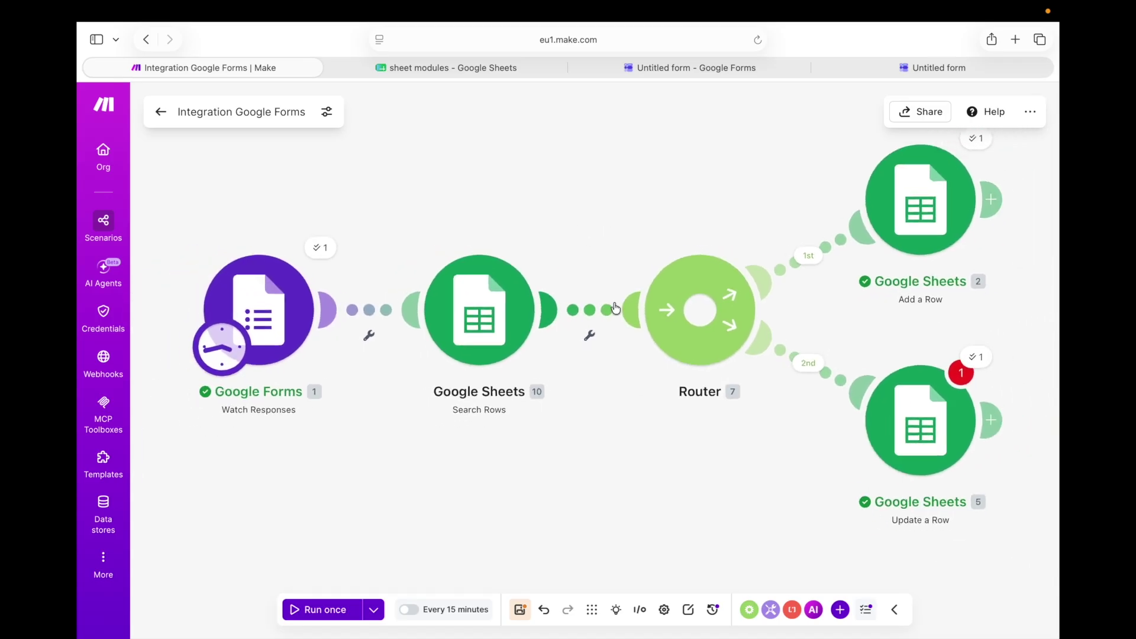
click(505, 355)
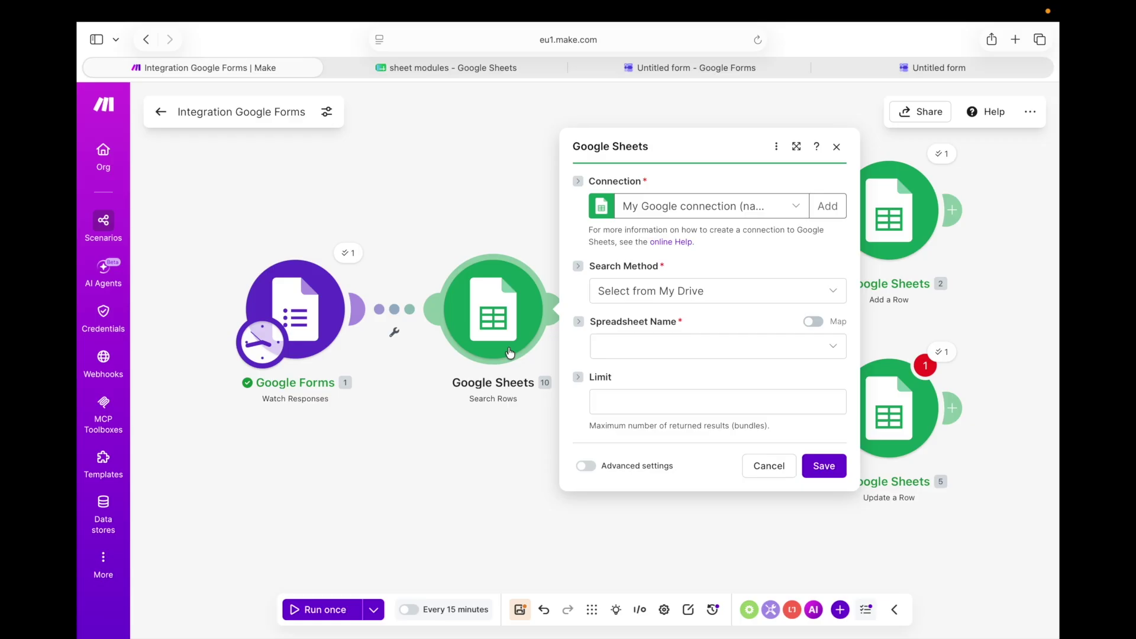
click(458, 152)
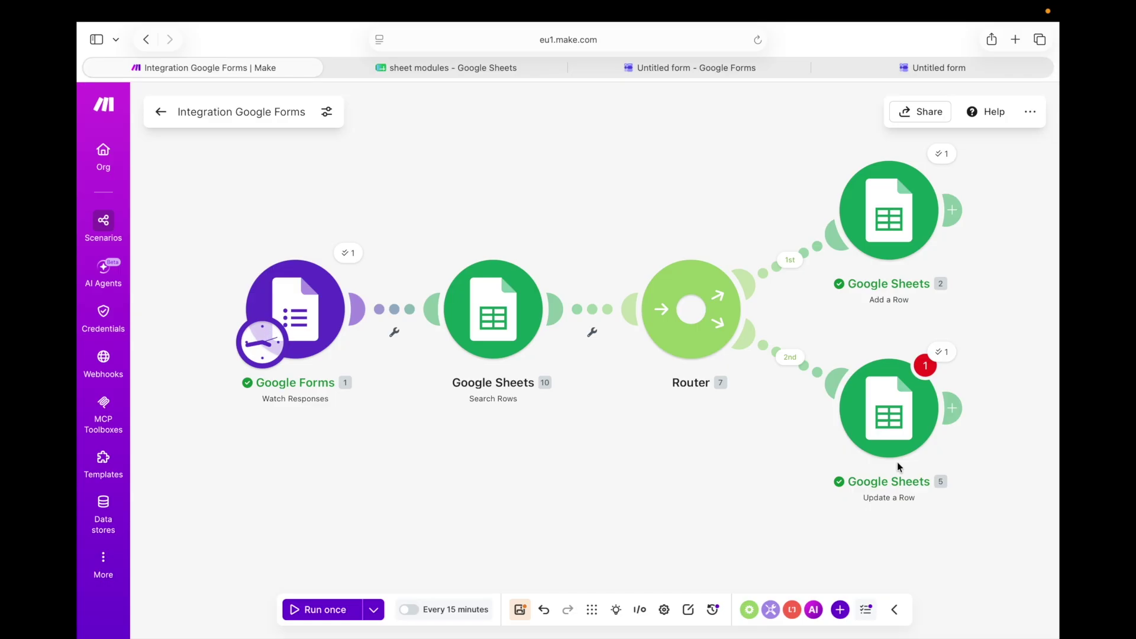
Reopen Search Rows, choose Select from all, paste the spreadsheet ID, and pick Sheet1
click(505, 304)
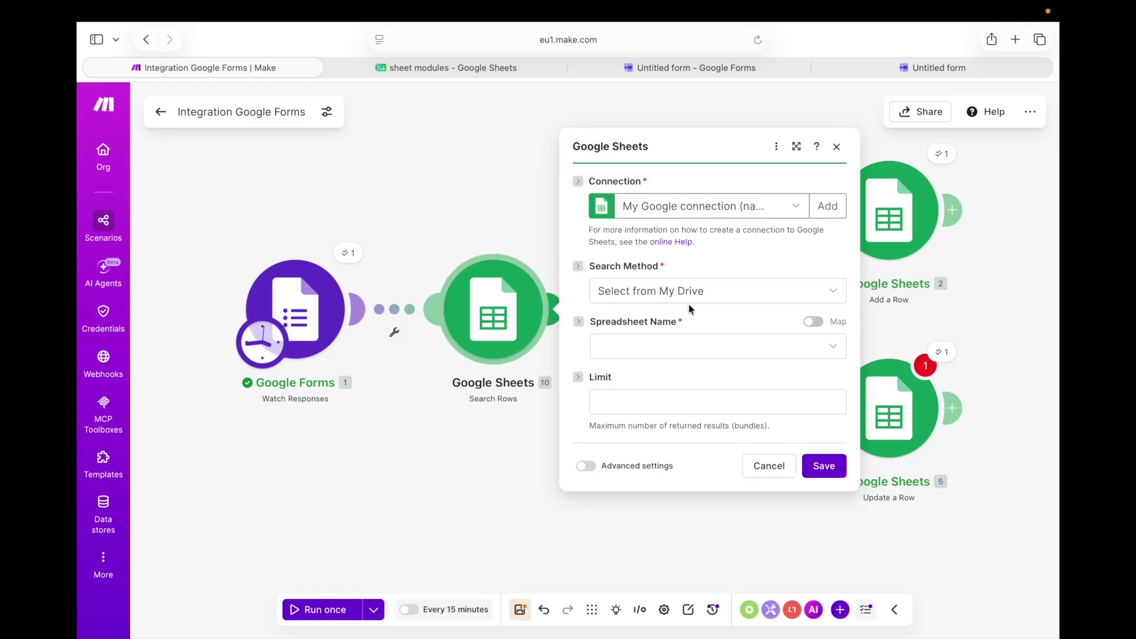
click(690, 299)
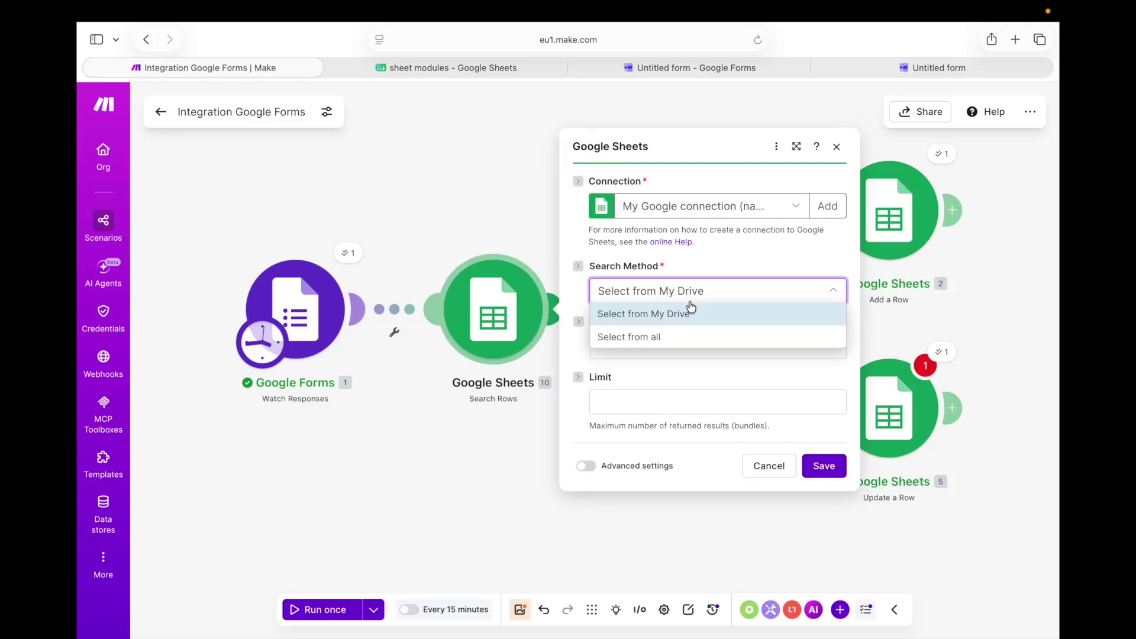
click(682, 337)
click(670, 326)
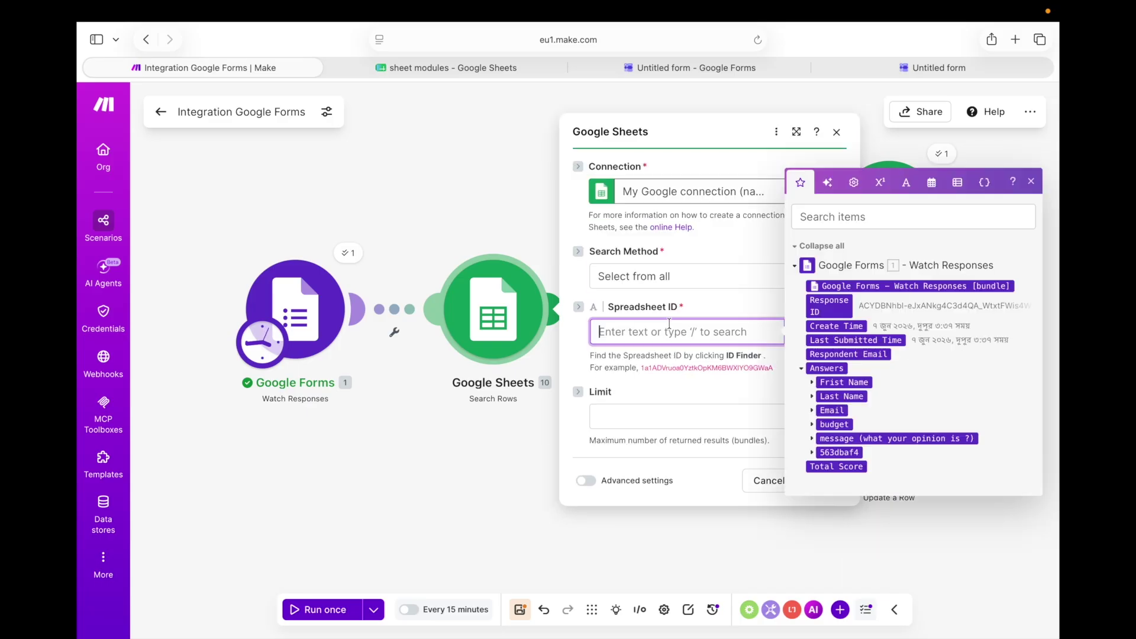
right_click(669, 325)
click(692, 362)
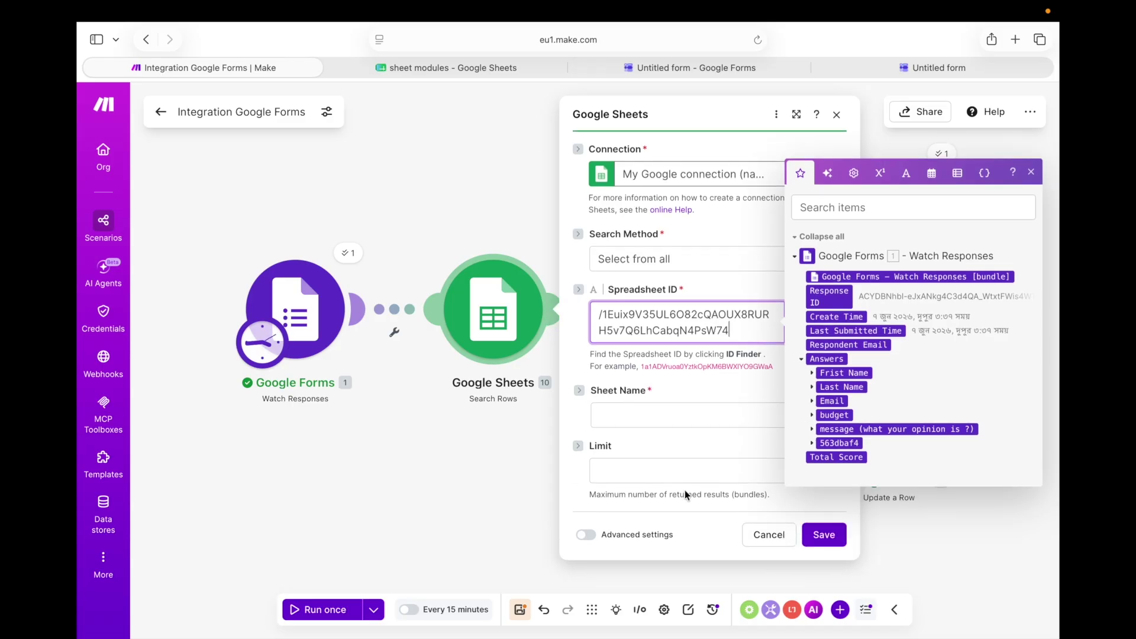
click(618, 419)
click(636, 436)
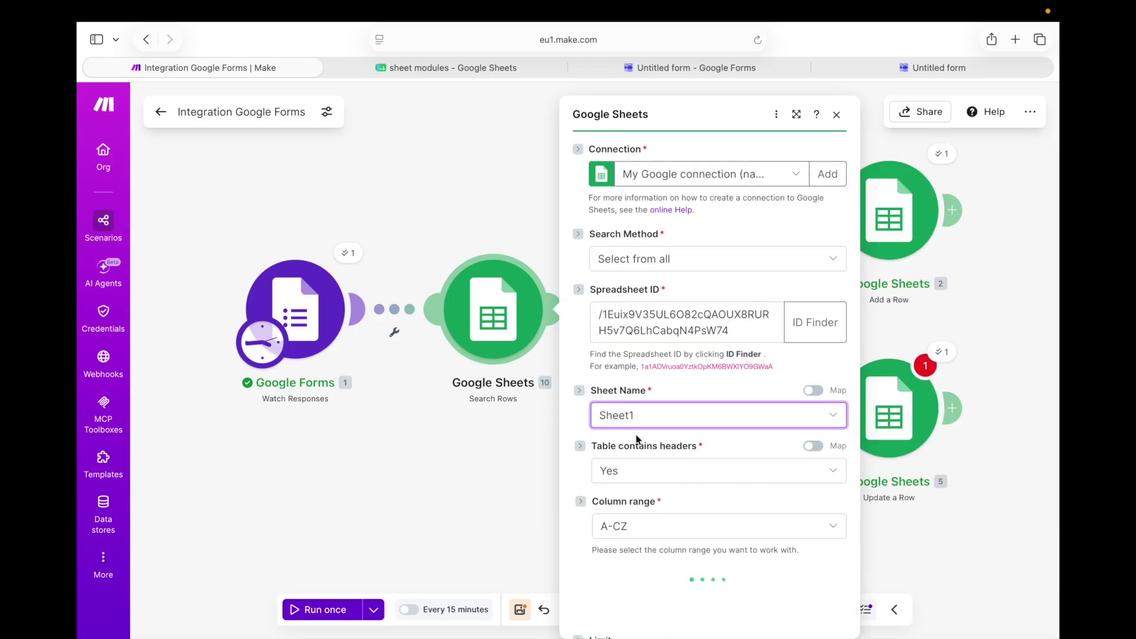
Set the Search Rows filter column to Email (C)
scroll(640, 424, down, 2)
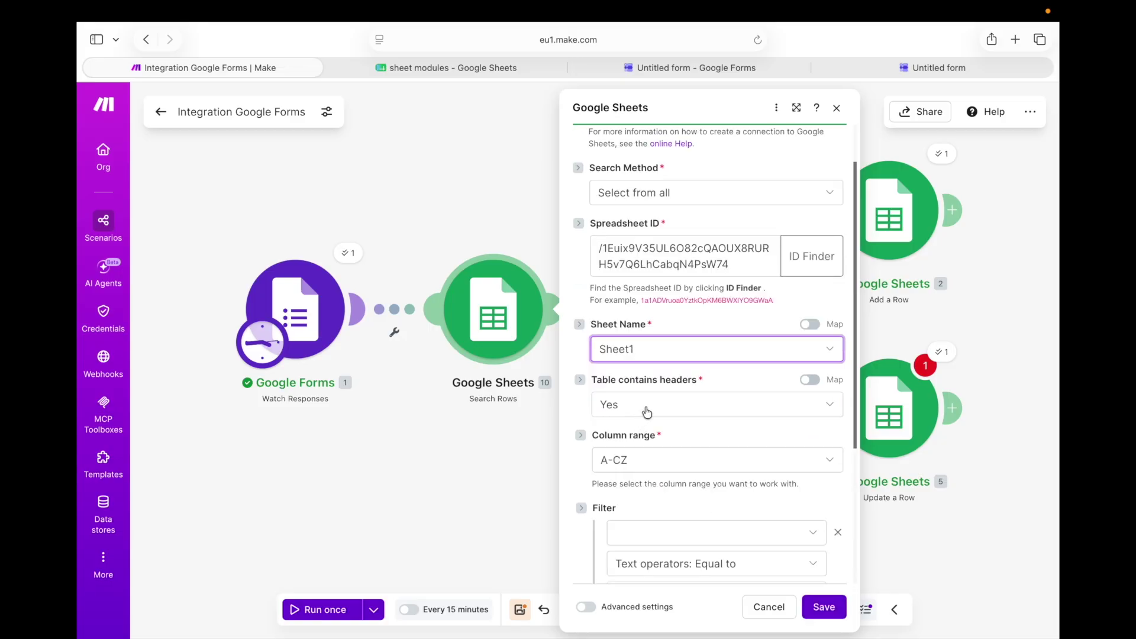
scroll(661, 402, down, 3)
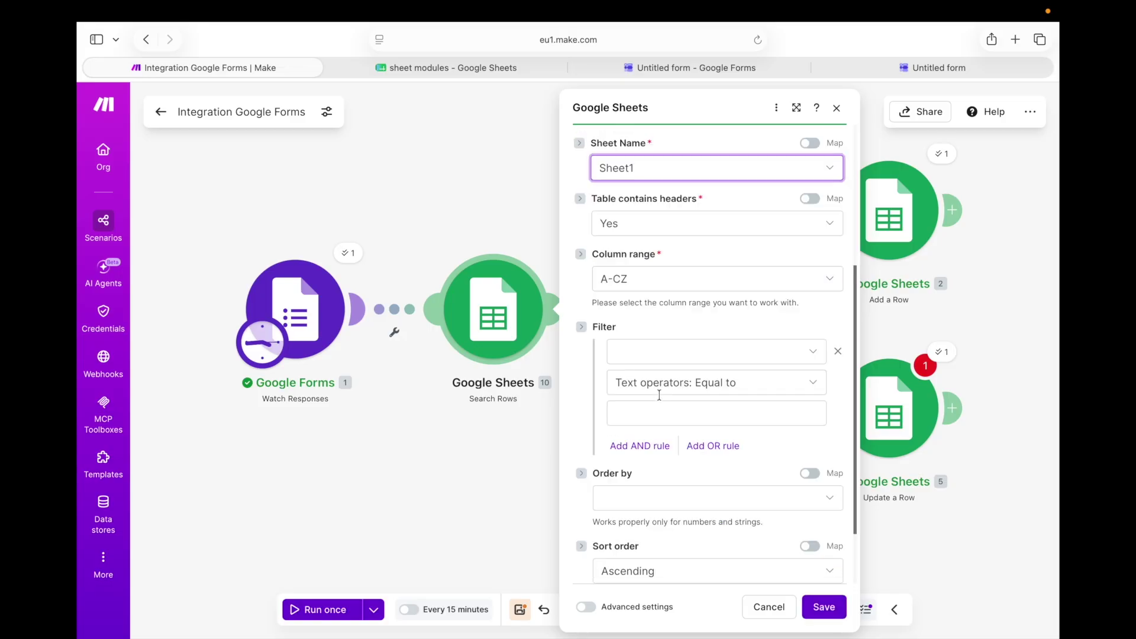
click(669, 354)
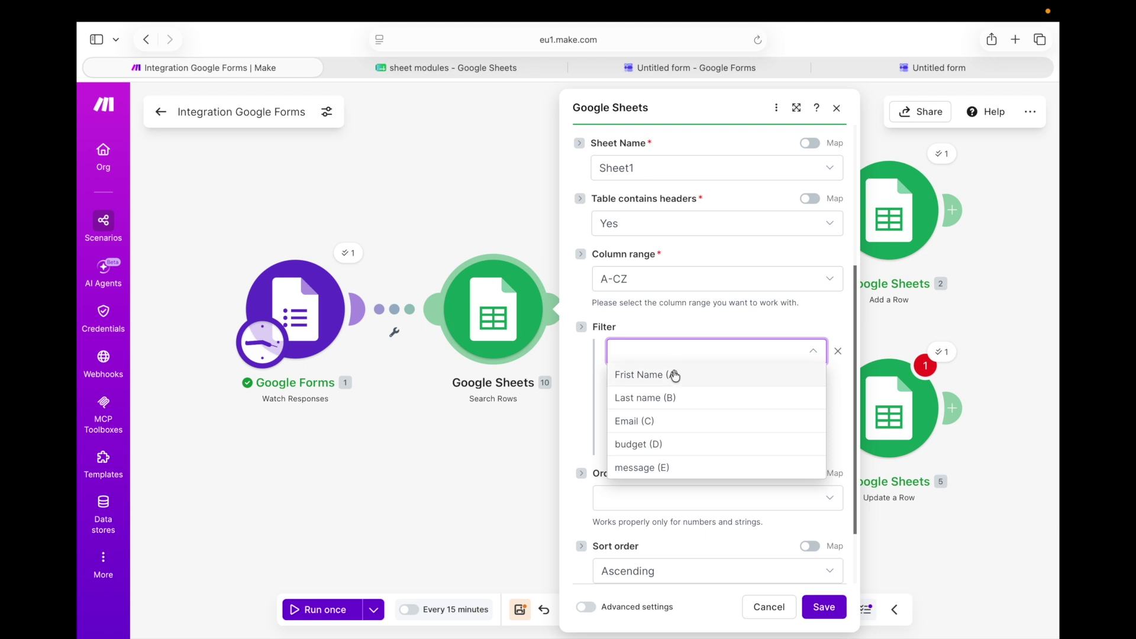
click(681, 423)
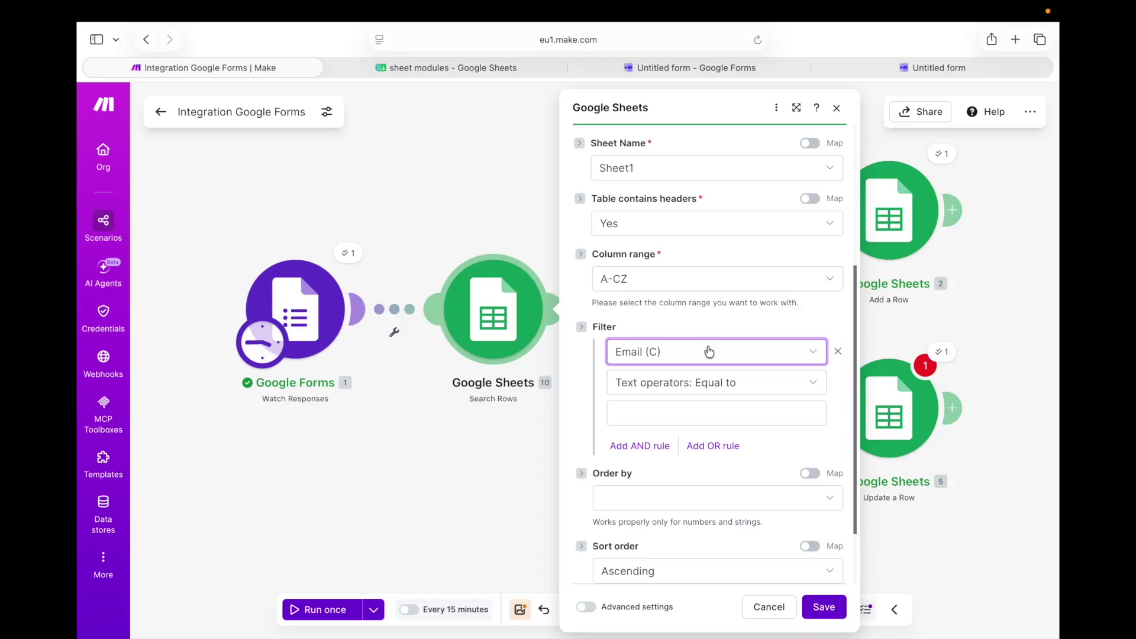
click(709, 352)
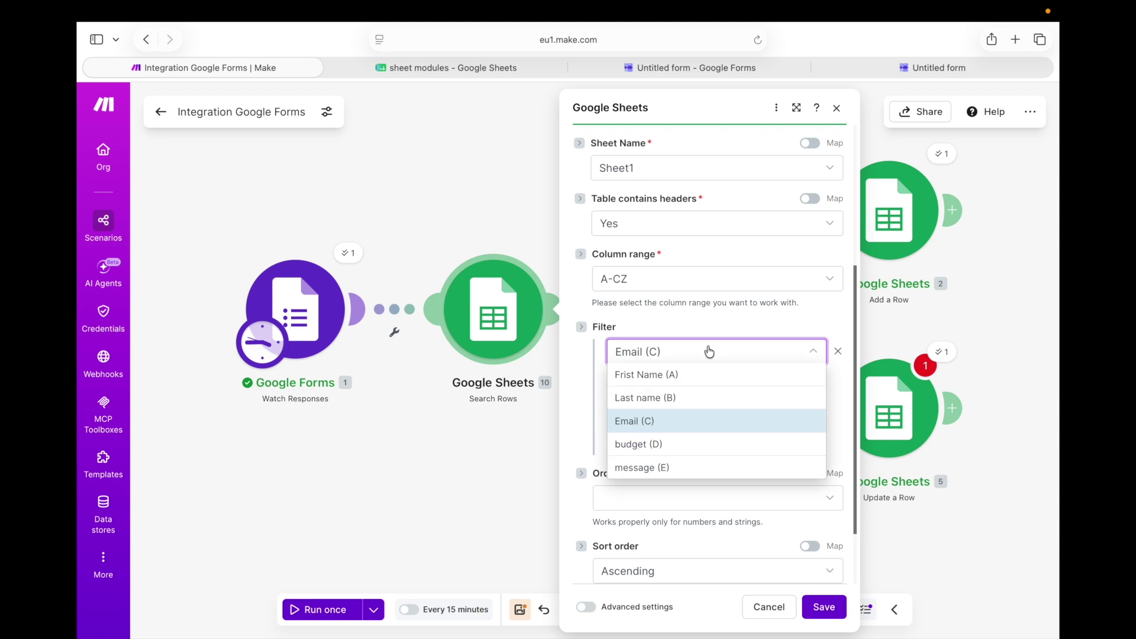
click(701, 352)
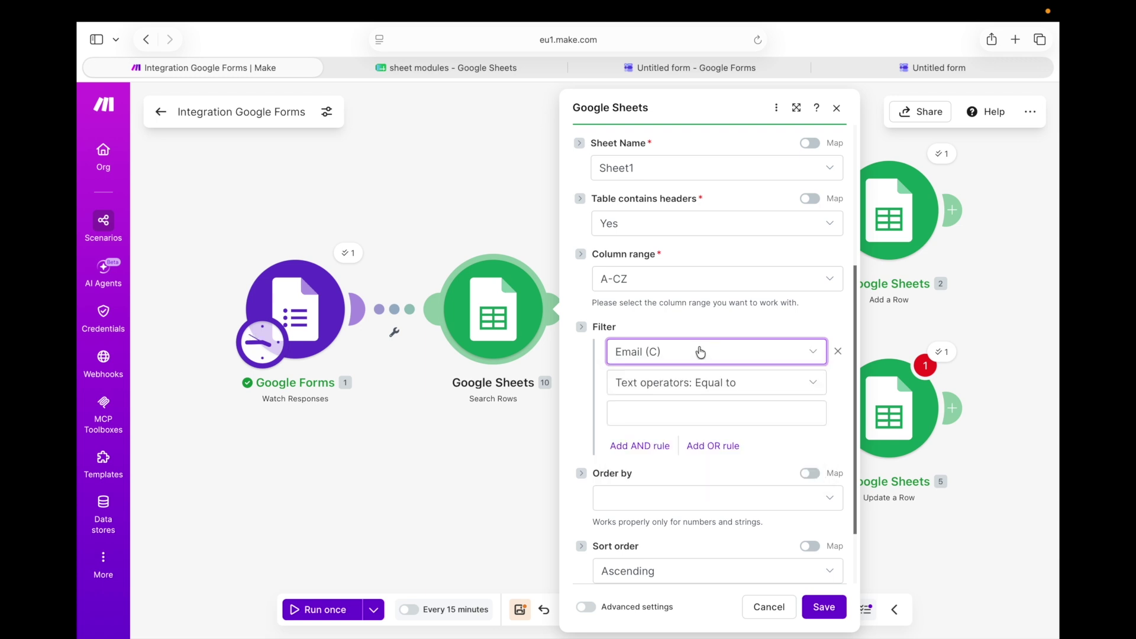
Confirm the filter as Email (C) Equal to and click into its empty comparison value box
click(700, 352)
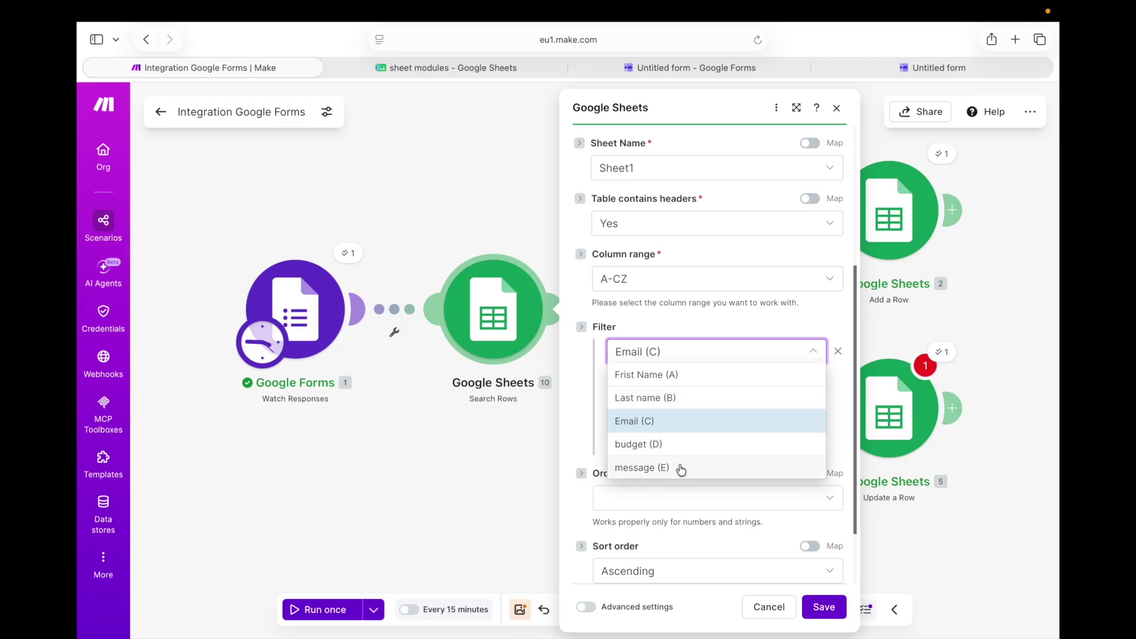
click(673, 432)
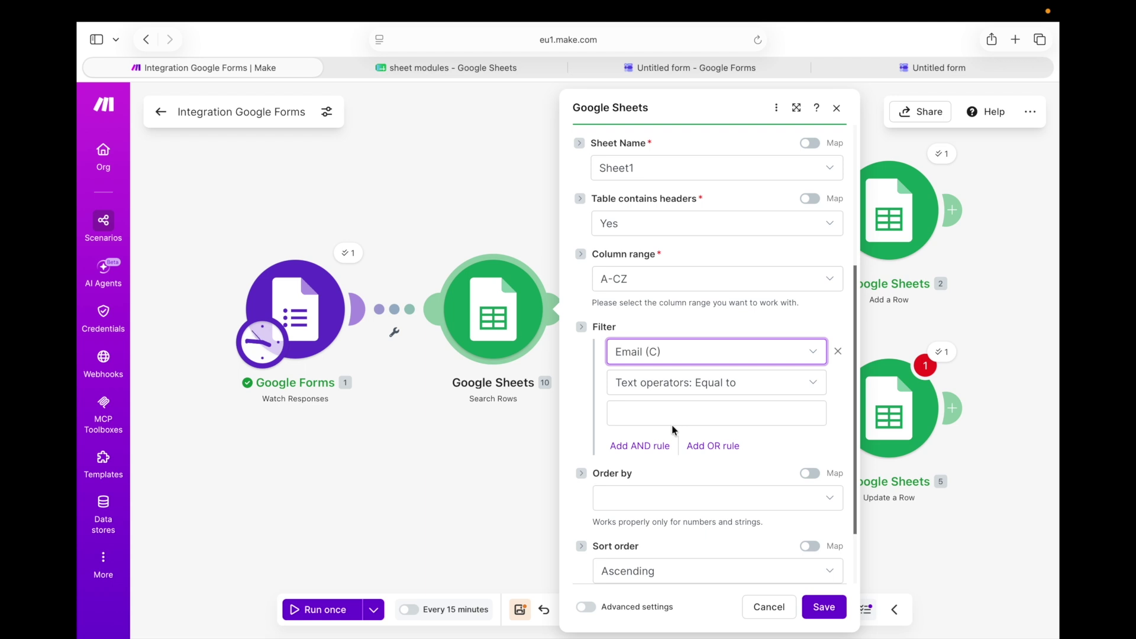
click(688, 360)
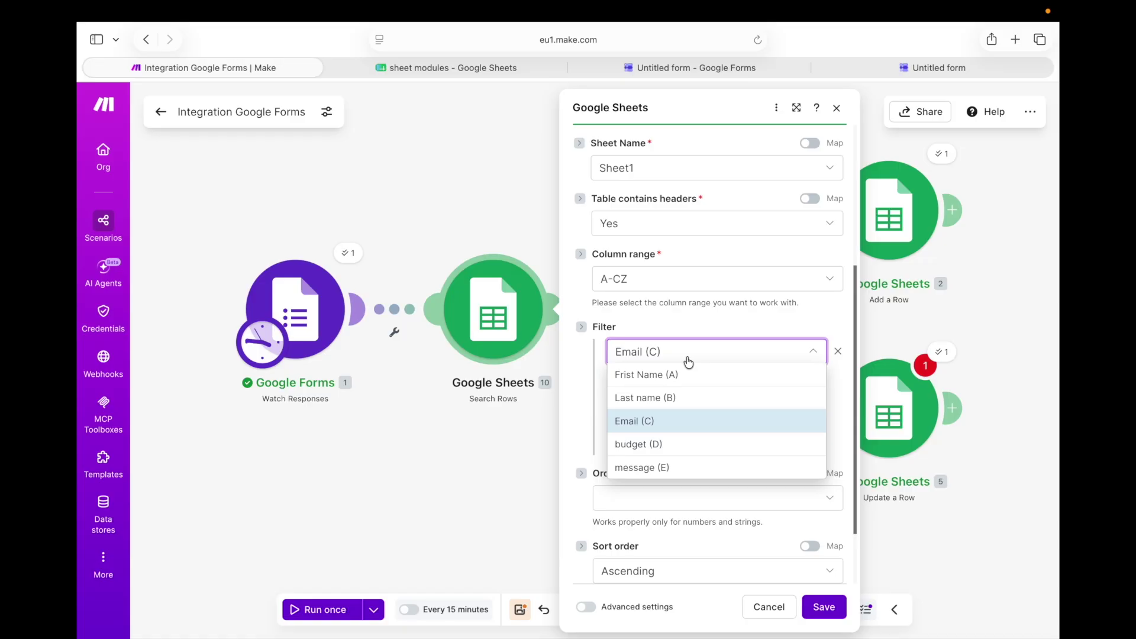
click(688, 360)
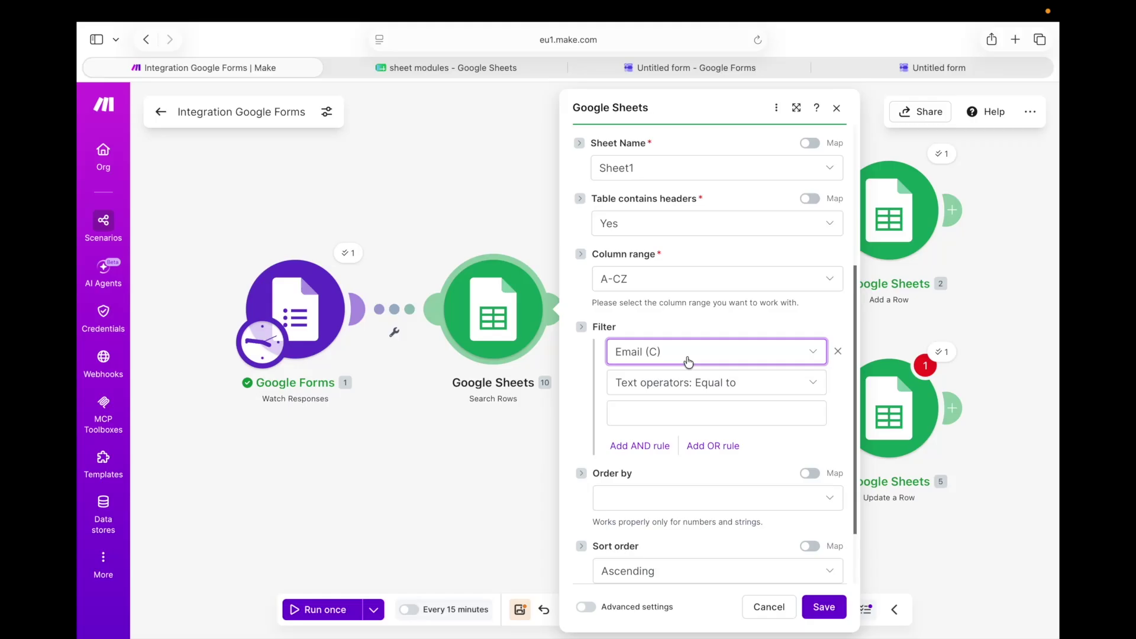
click(678, 413)
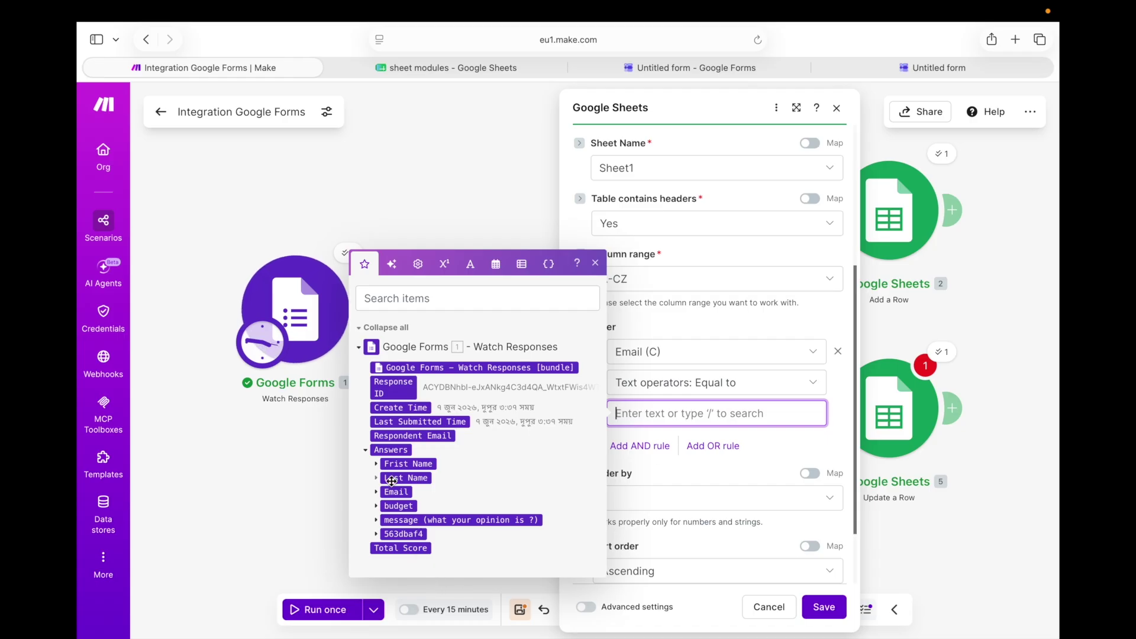
Map the form's Email textAnswers value into the Search Rows filter and save the module
click(376, 496)
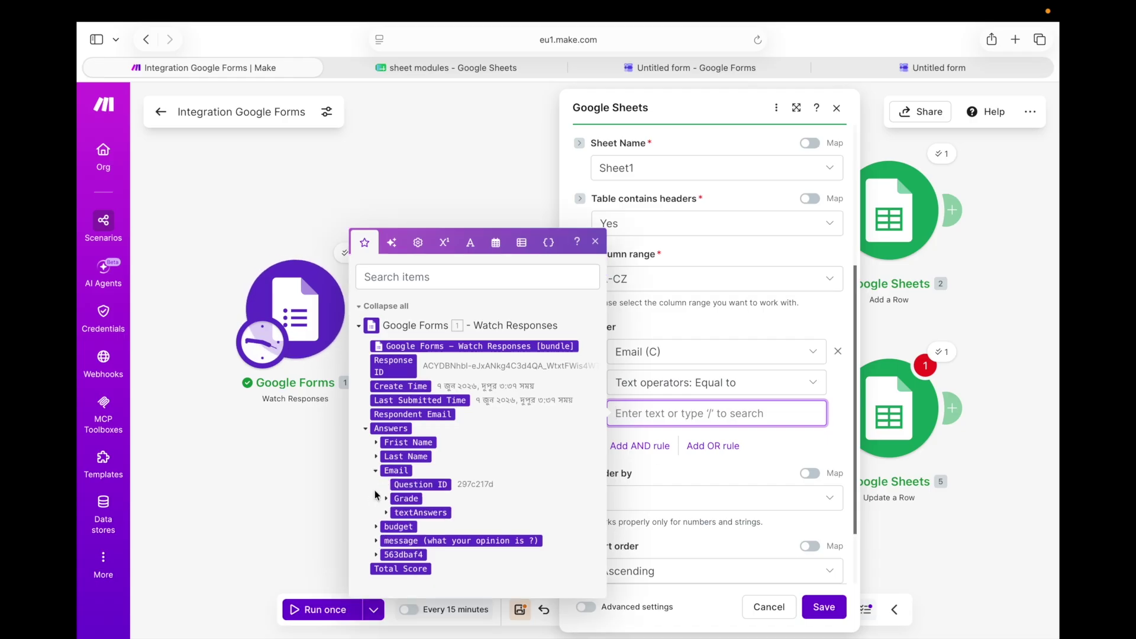
click(387, 513)
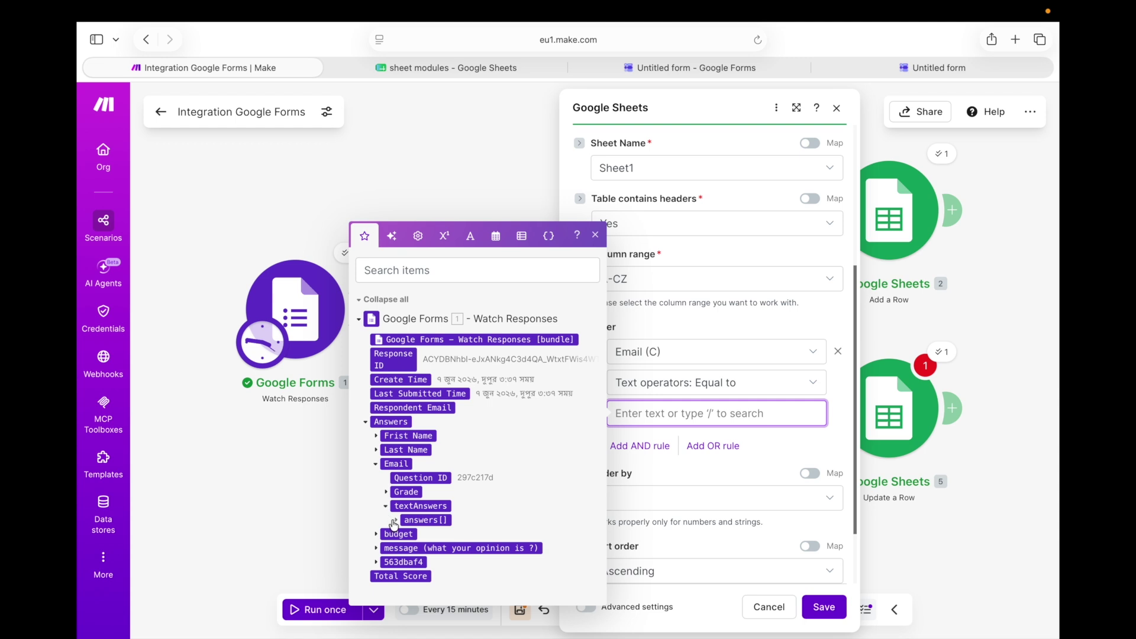
click(395, 520)
click(430, 526)
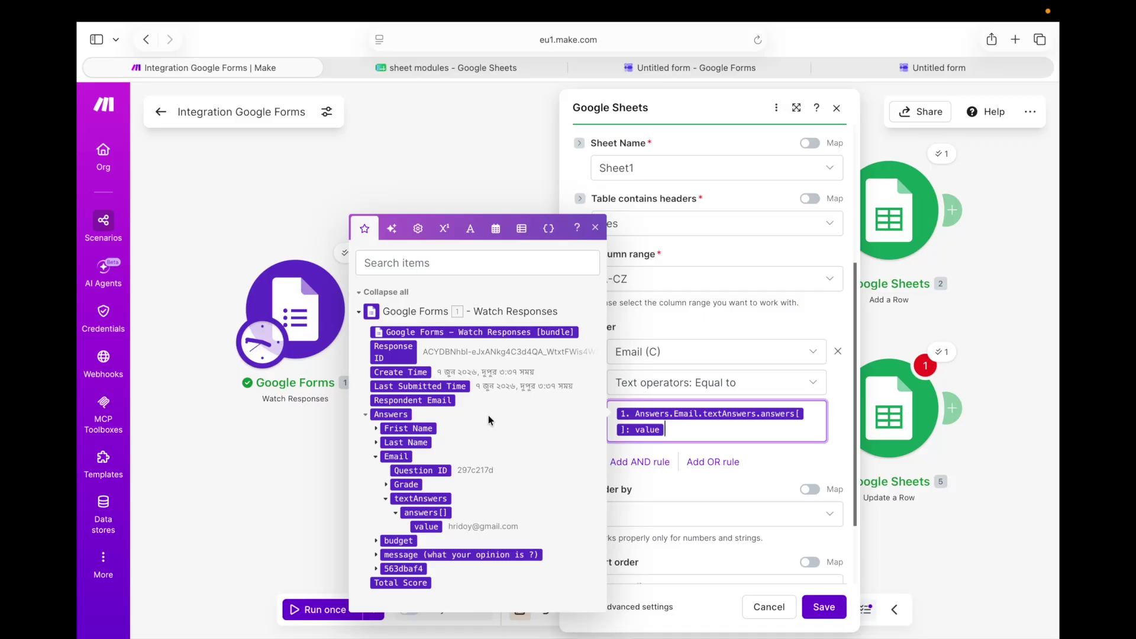
click(839, 610)
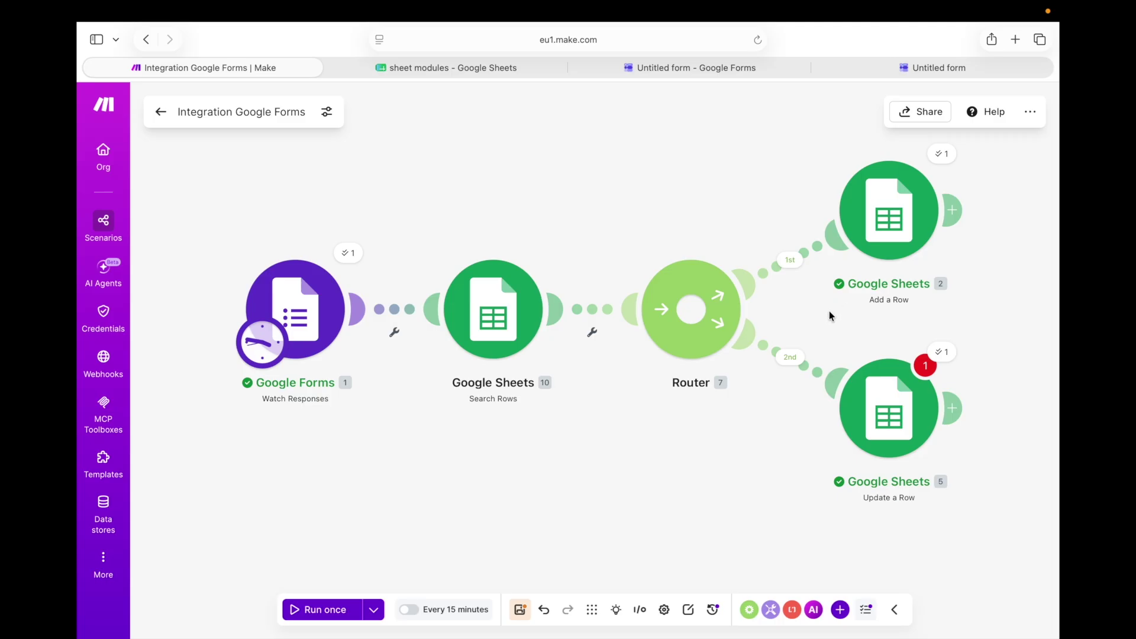
click(790, 264)
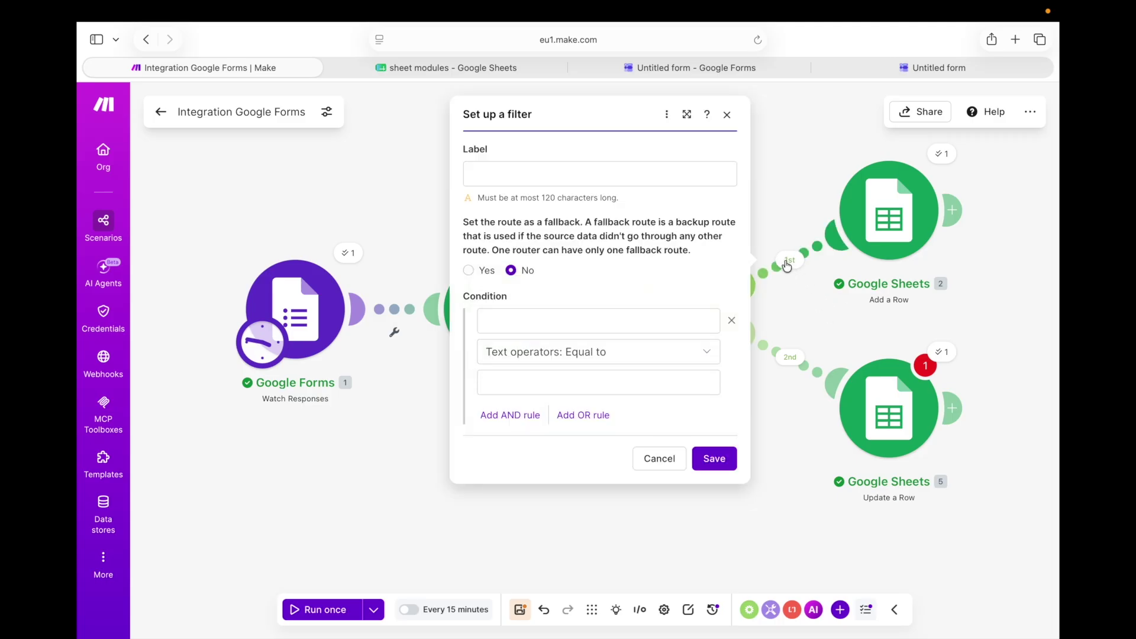
click(655, 462)
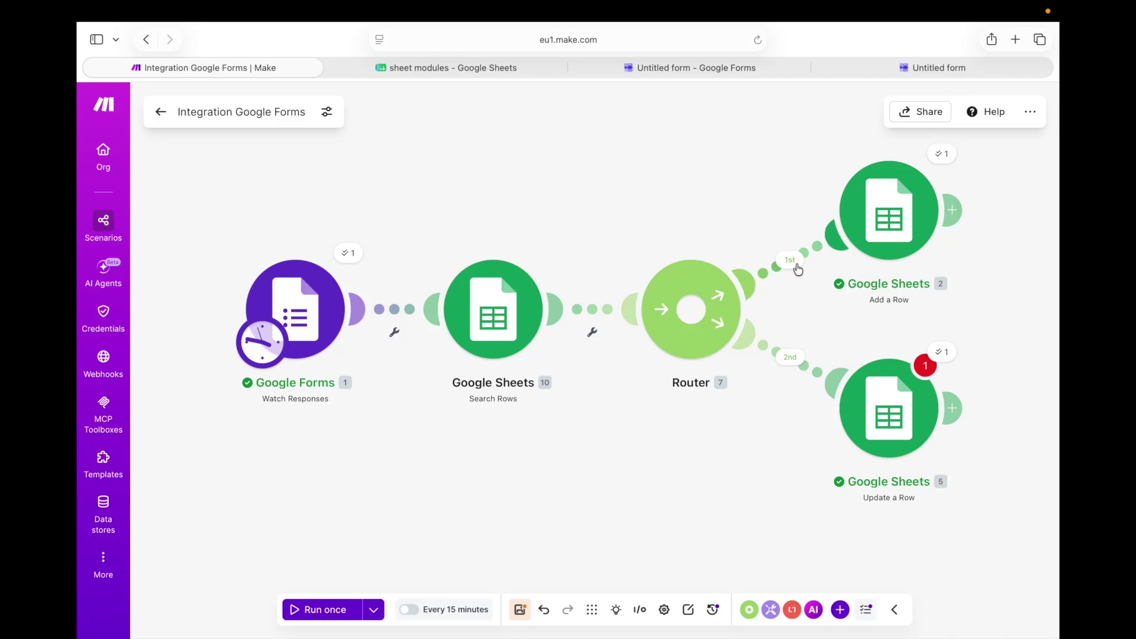
click(791, 262)
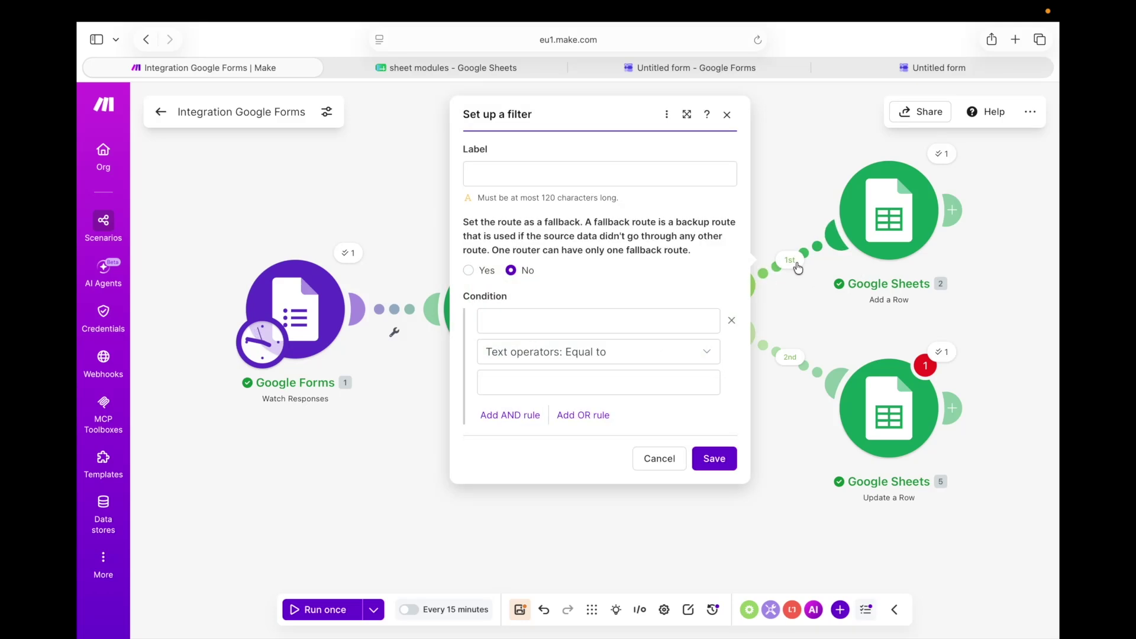
click(618, 356)
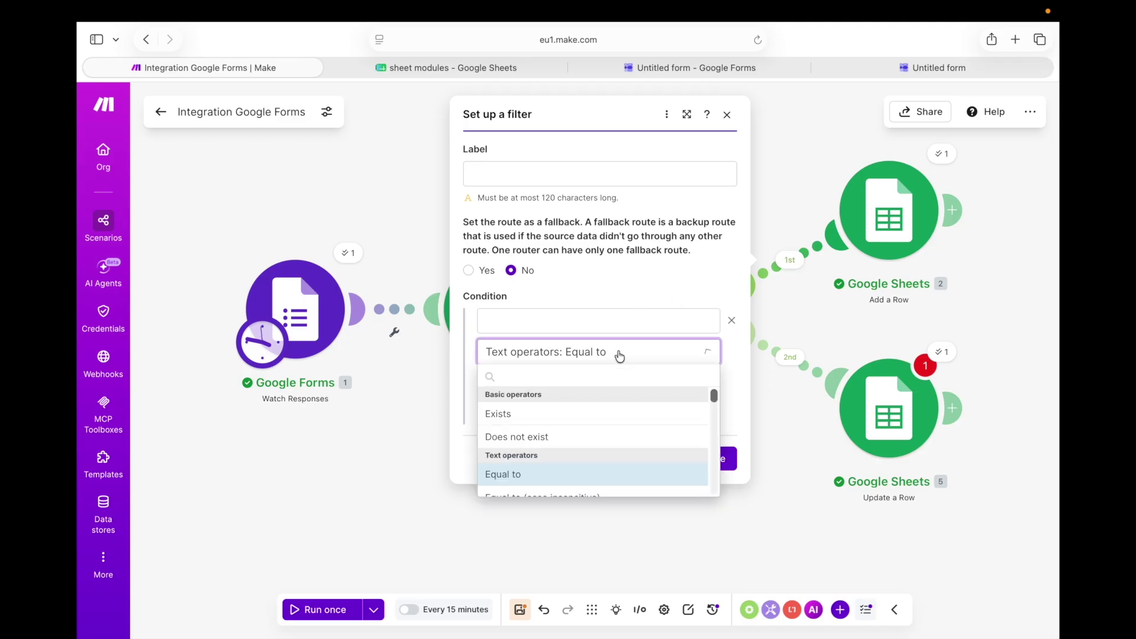
click(580, 438)
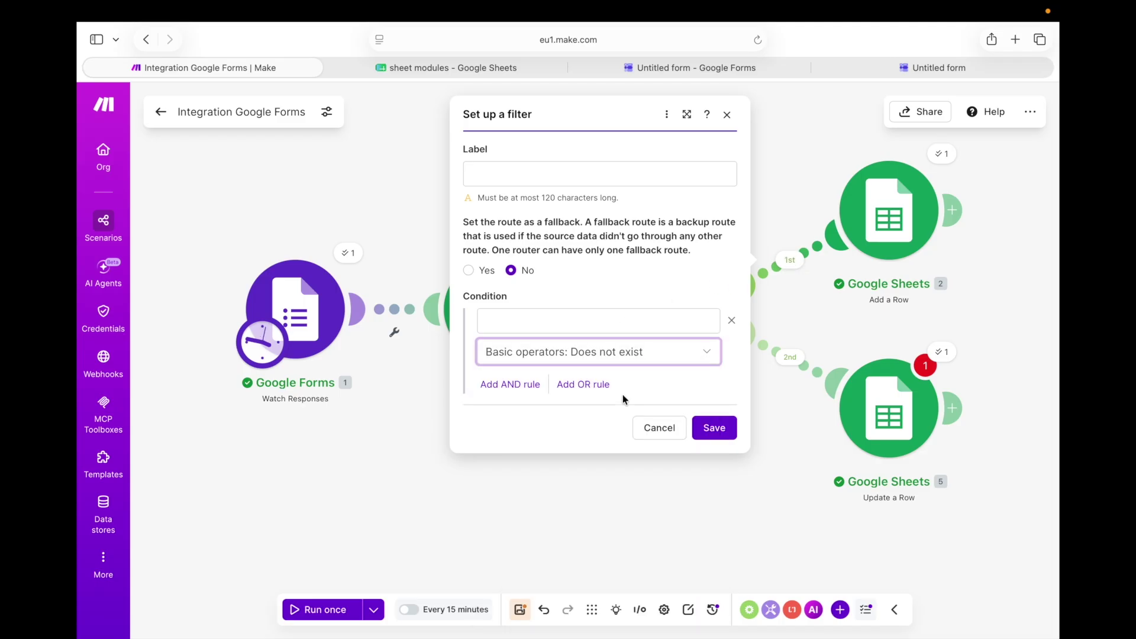
click(693, 354)
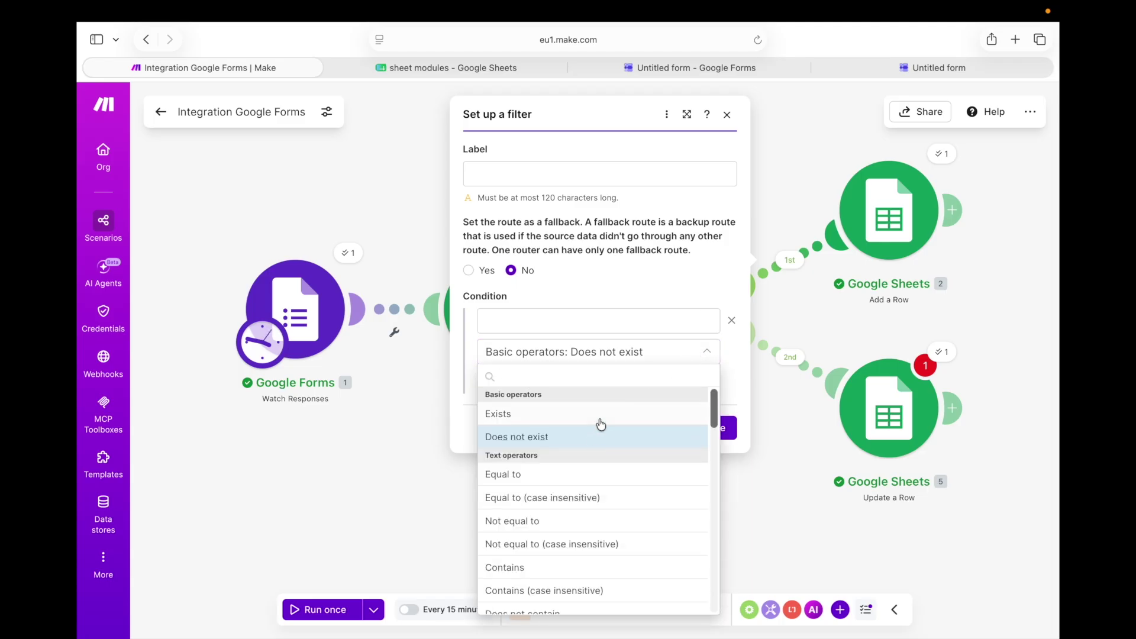
click(734, 321)
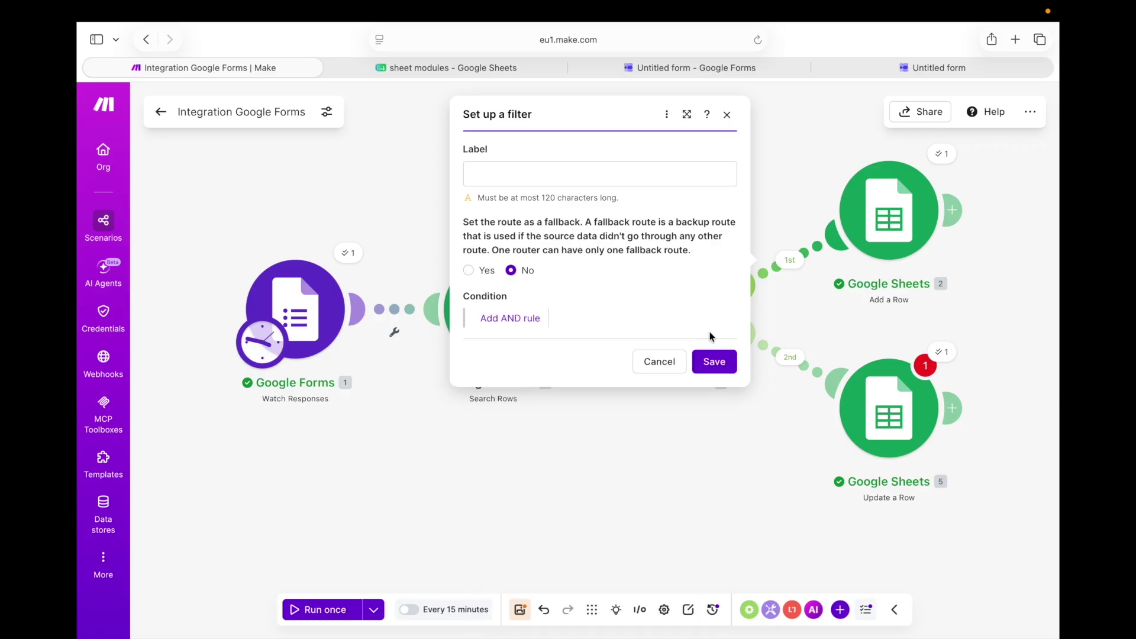
click(658, 359)
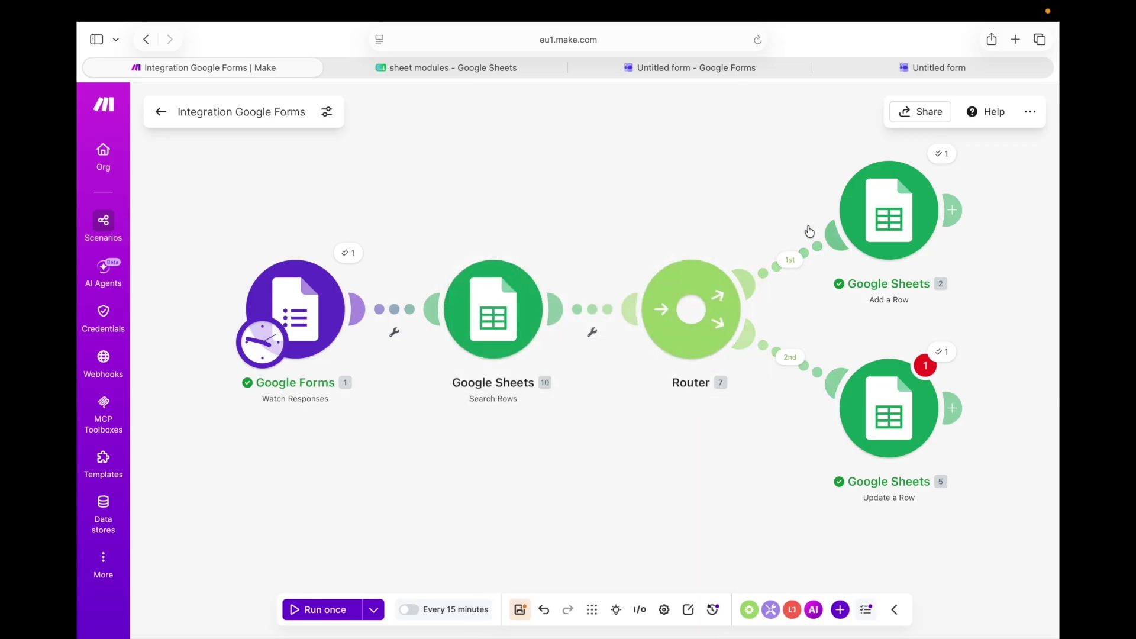
Filter the 2nd route on '10. Row number' with the Does not exist operator and save
click(803, 361)
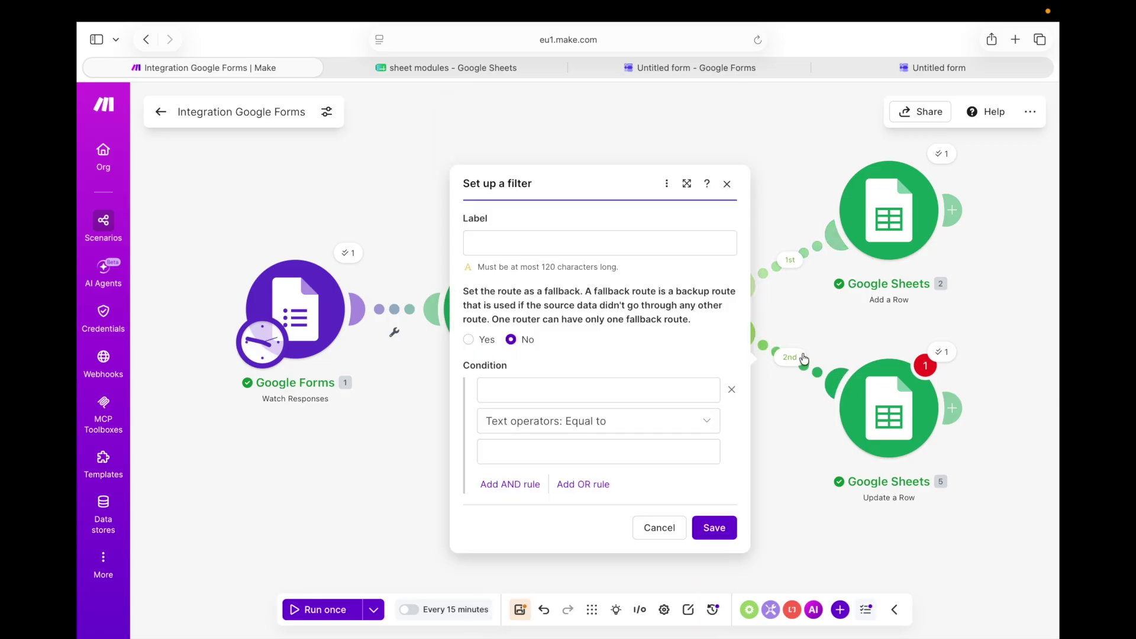
click(633, 421)
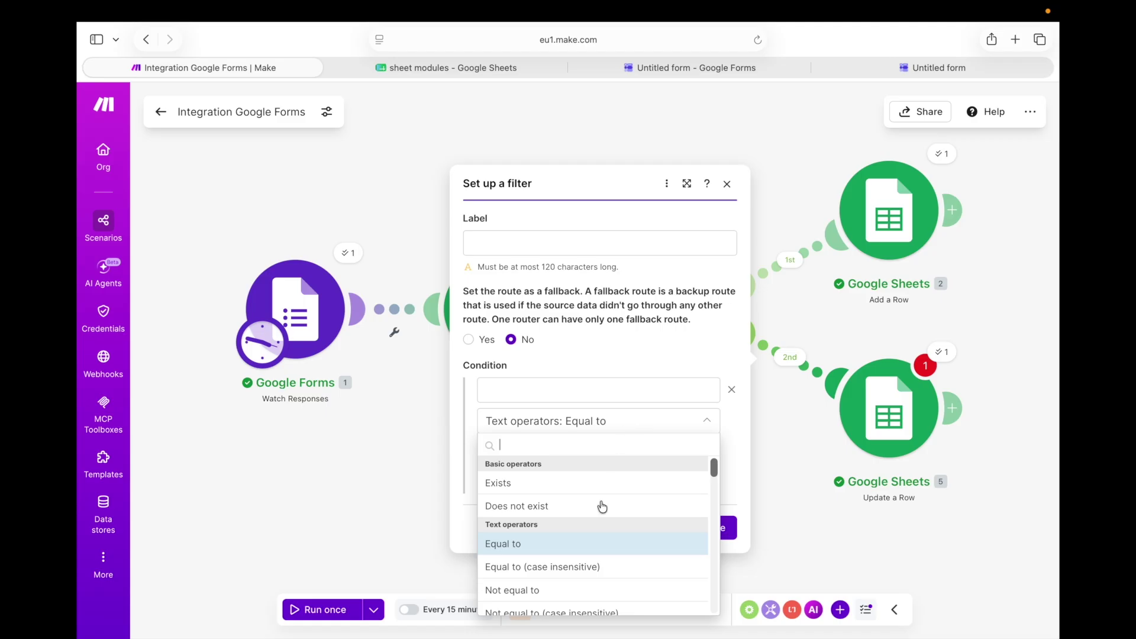
click(598, 507)
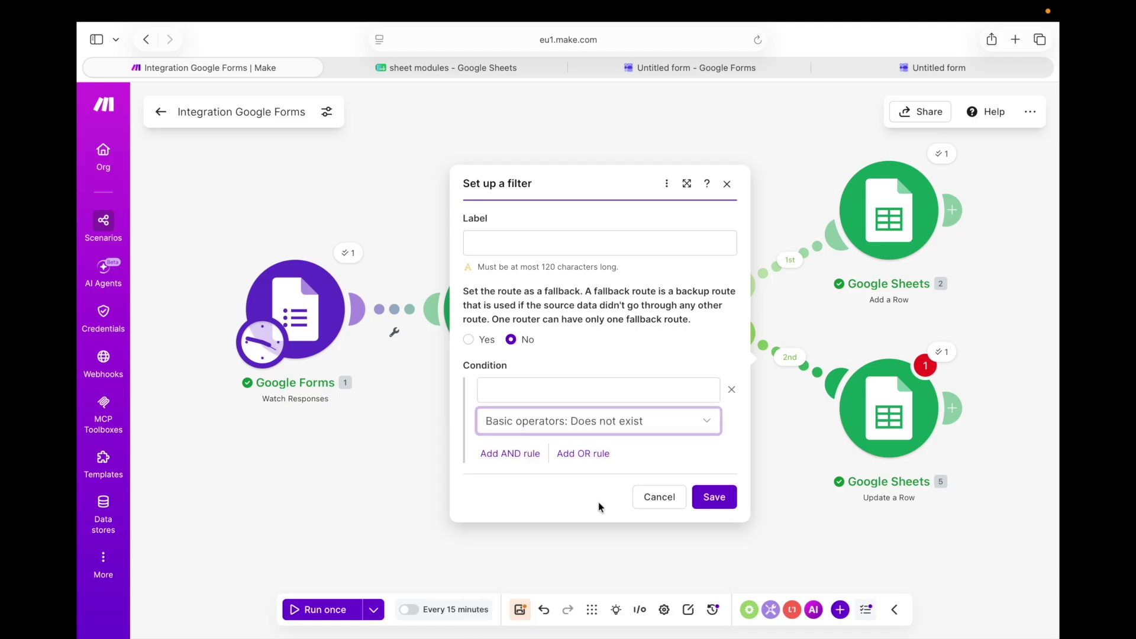
click(579, 396)
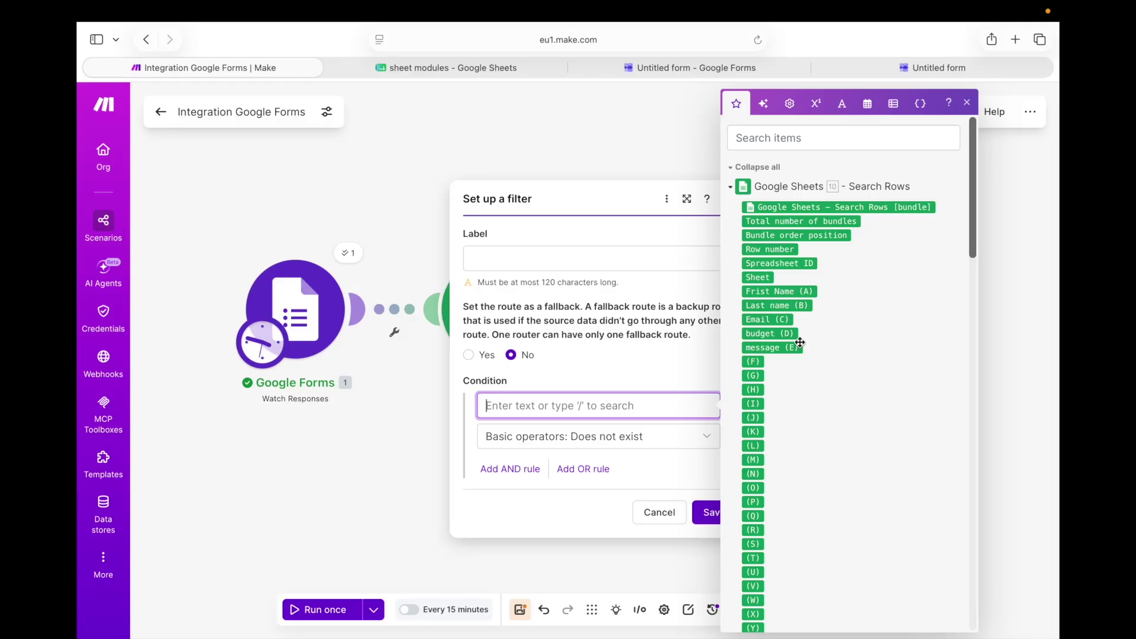
mouse_move(796, 334)
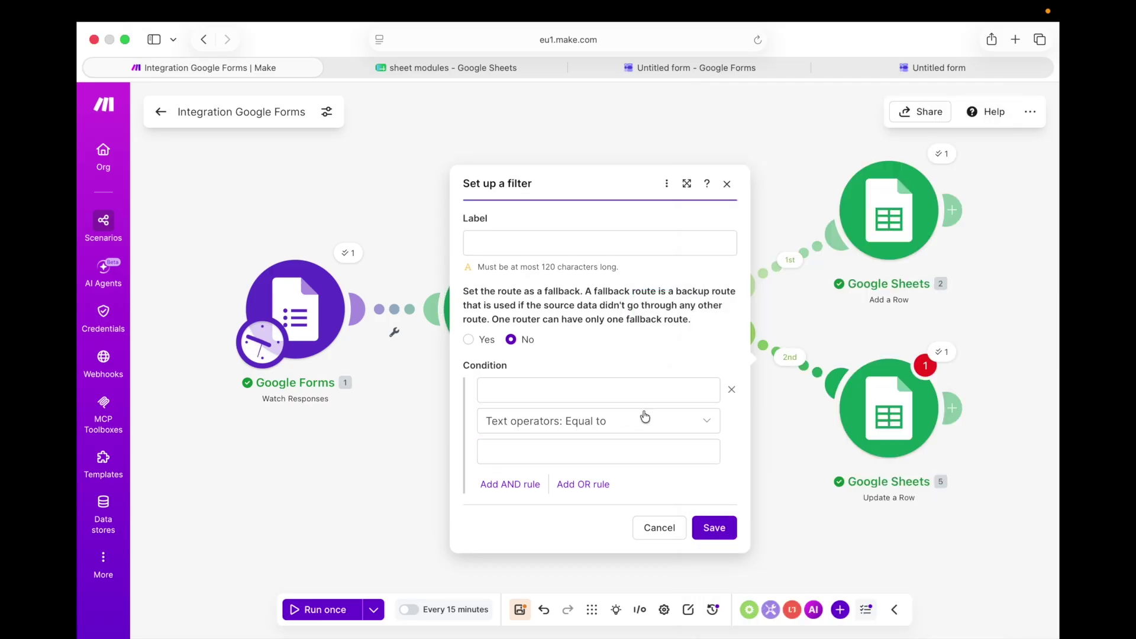
click(645, 417)
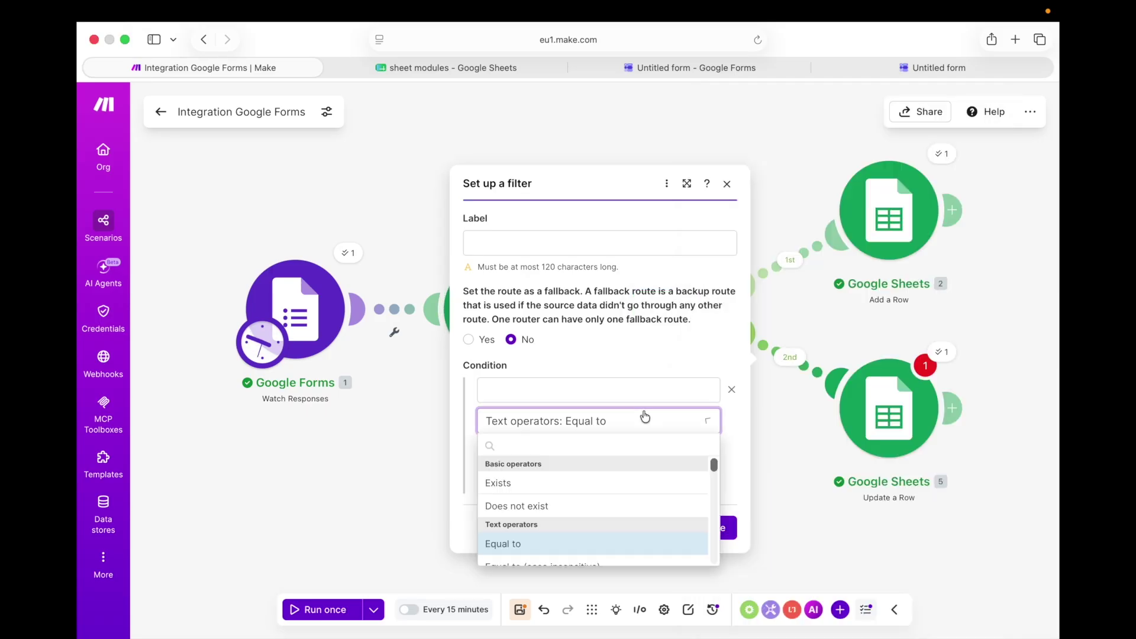
click(597, 505)
click(582, 390)
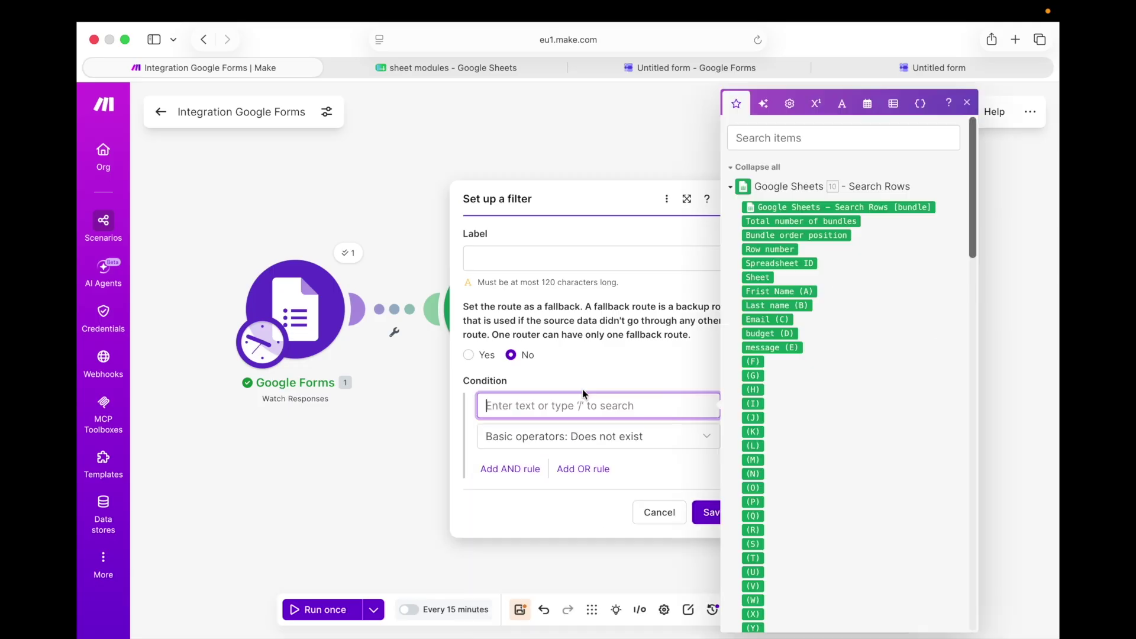
click(755, 250)
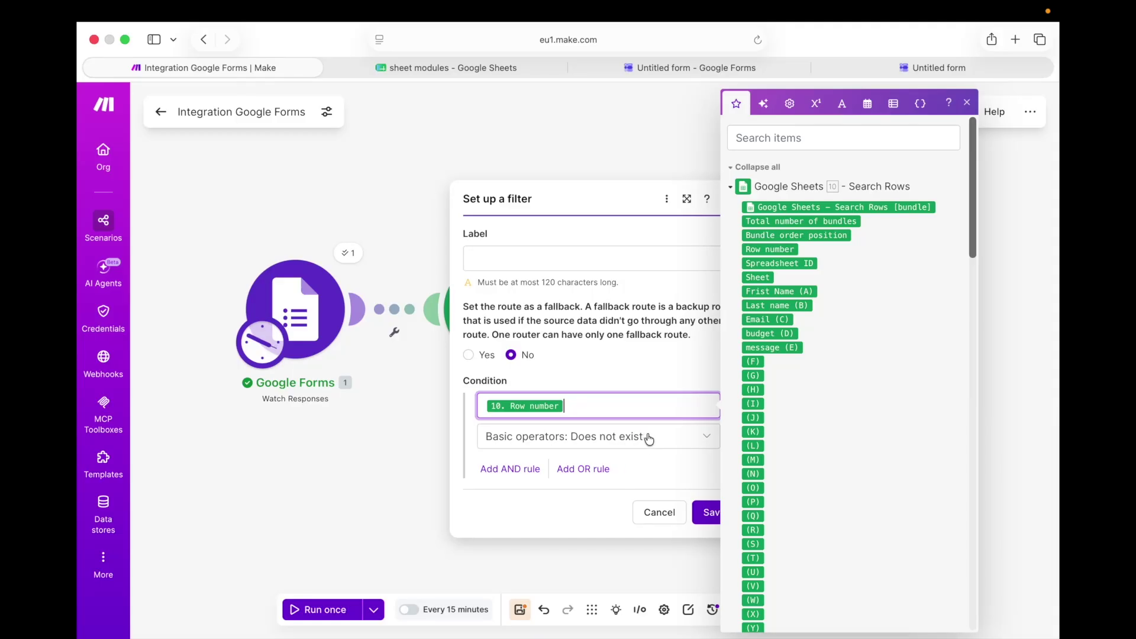
click(704, 516)
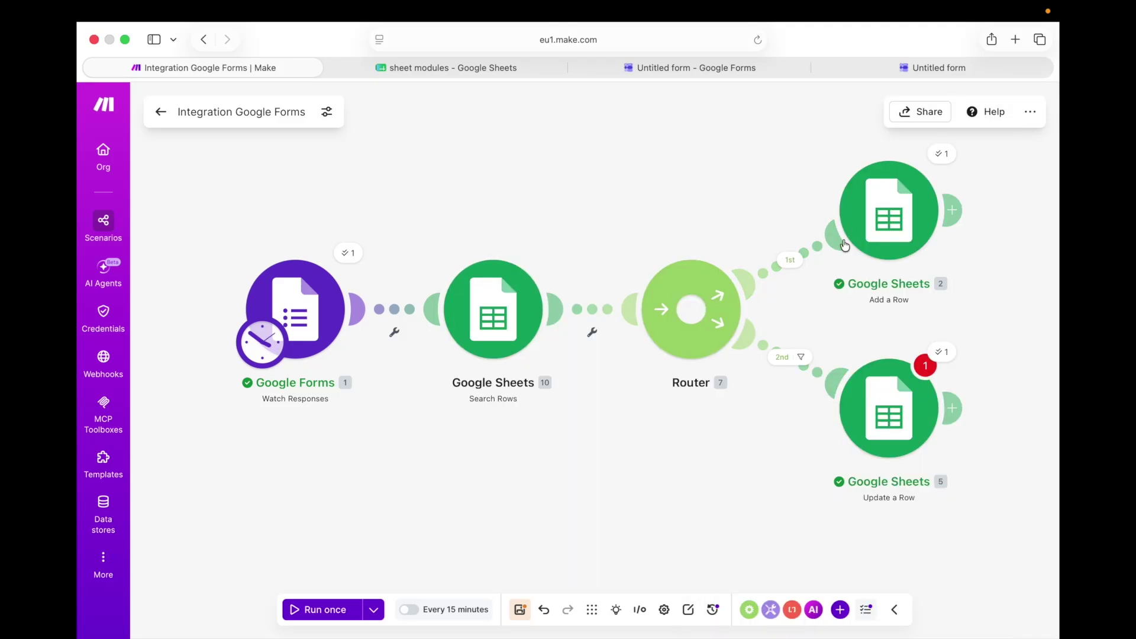
Give the 1st route a filter where Search Rows' Row number Exists, and save it
click(787, 269)
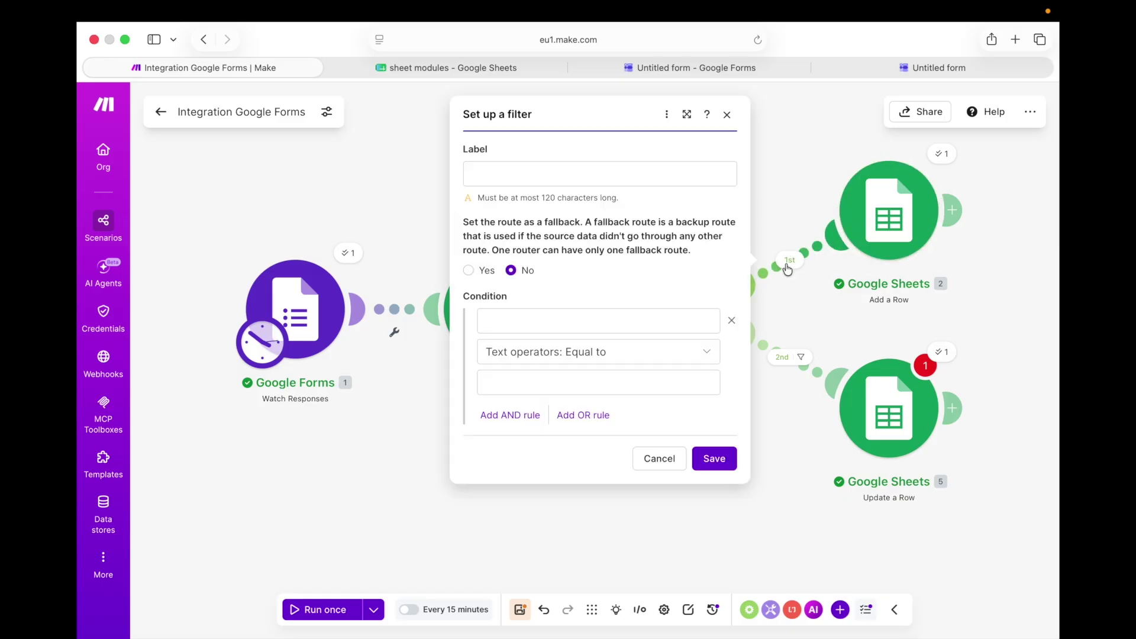
click(547, 352)
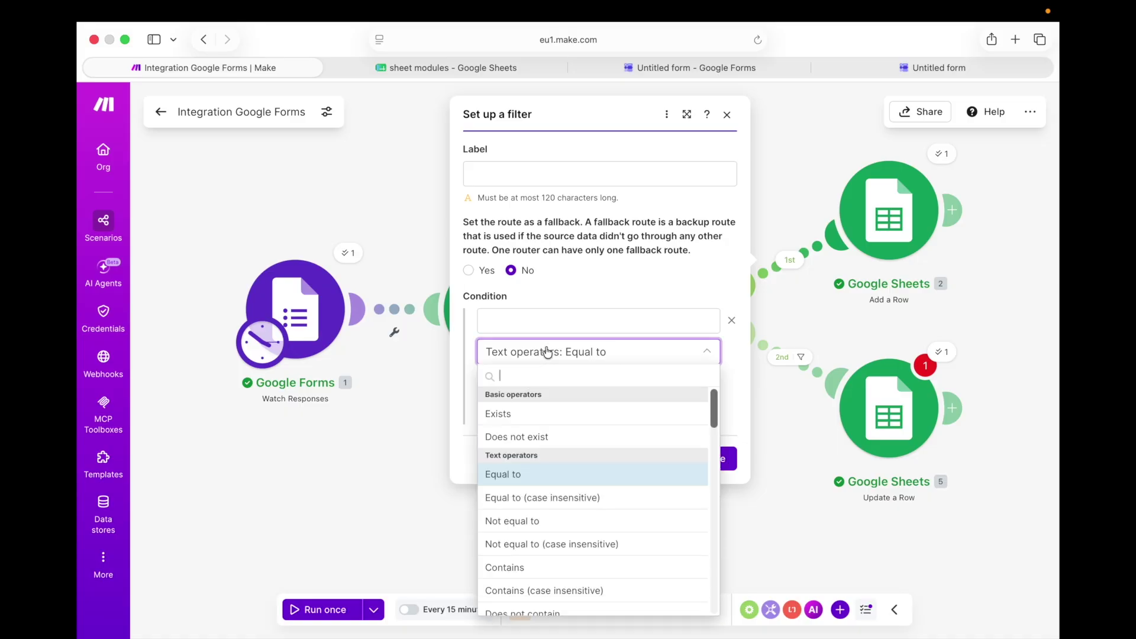
click(555, 417)
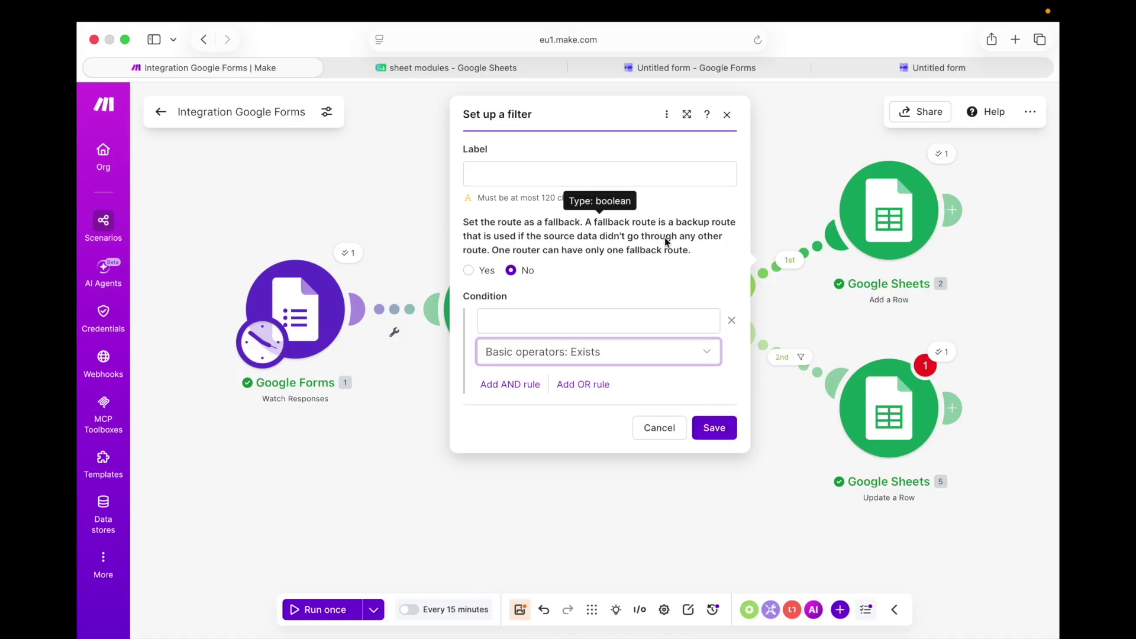
click(567, 311)
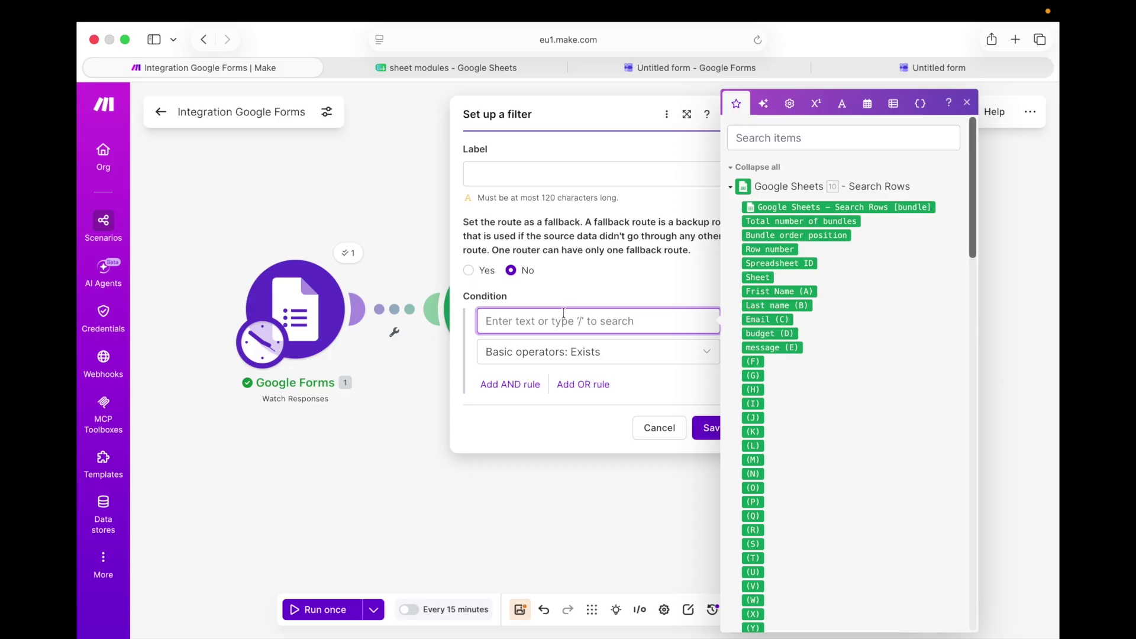
click(770, 250)
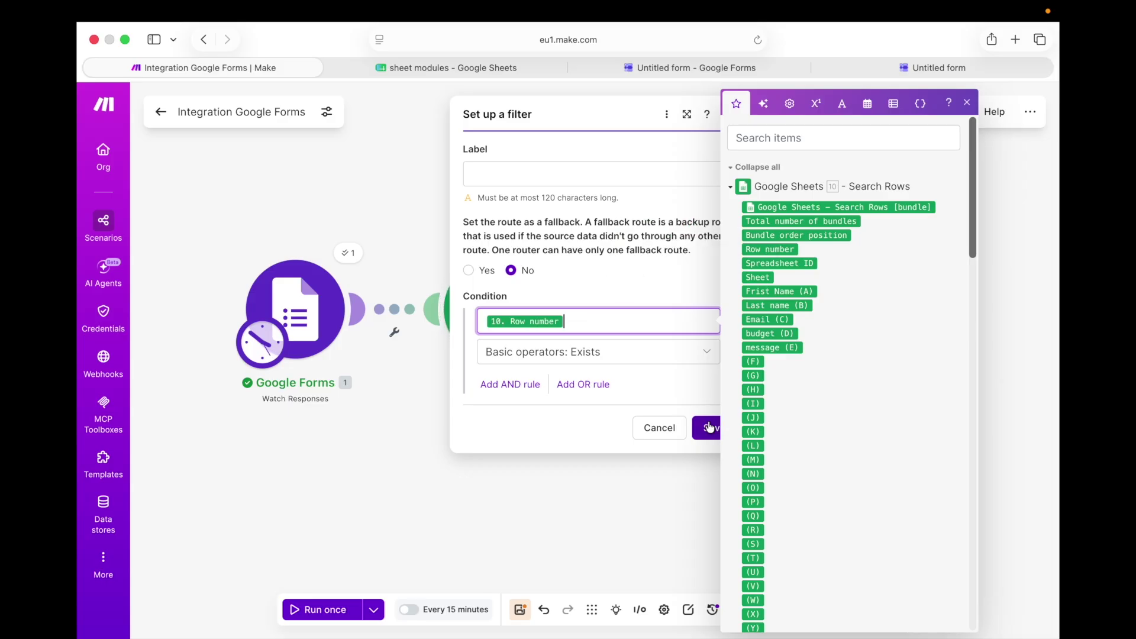
click(708, 427)
Label the 1st route's filter 'exist' and save it
click(794, 261)
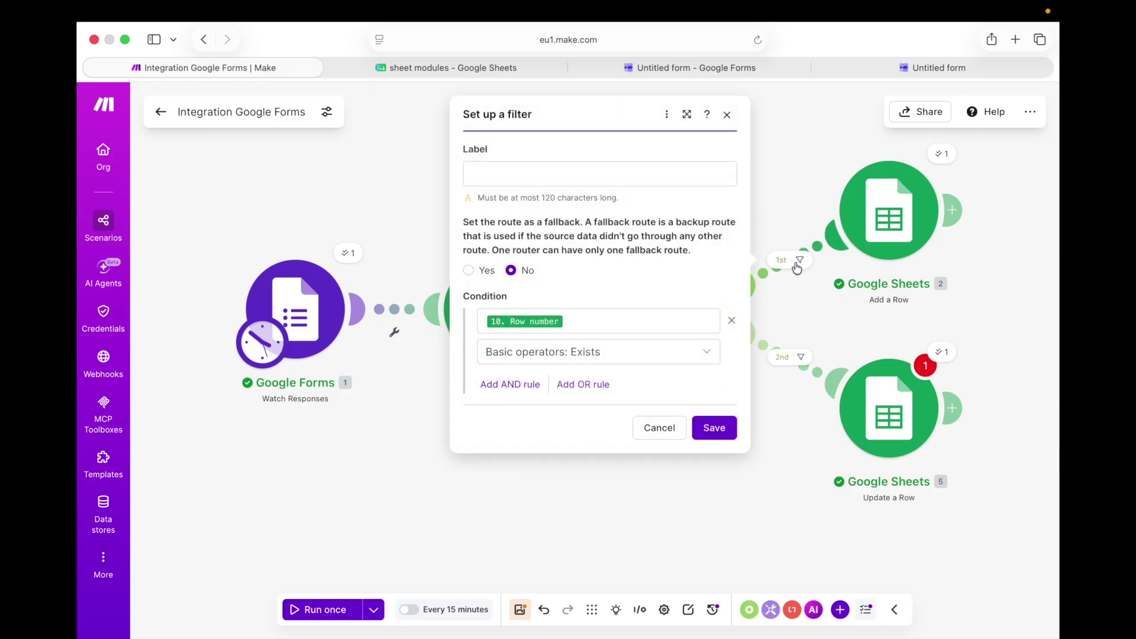
click(537, 166)
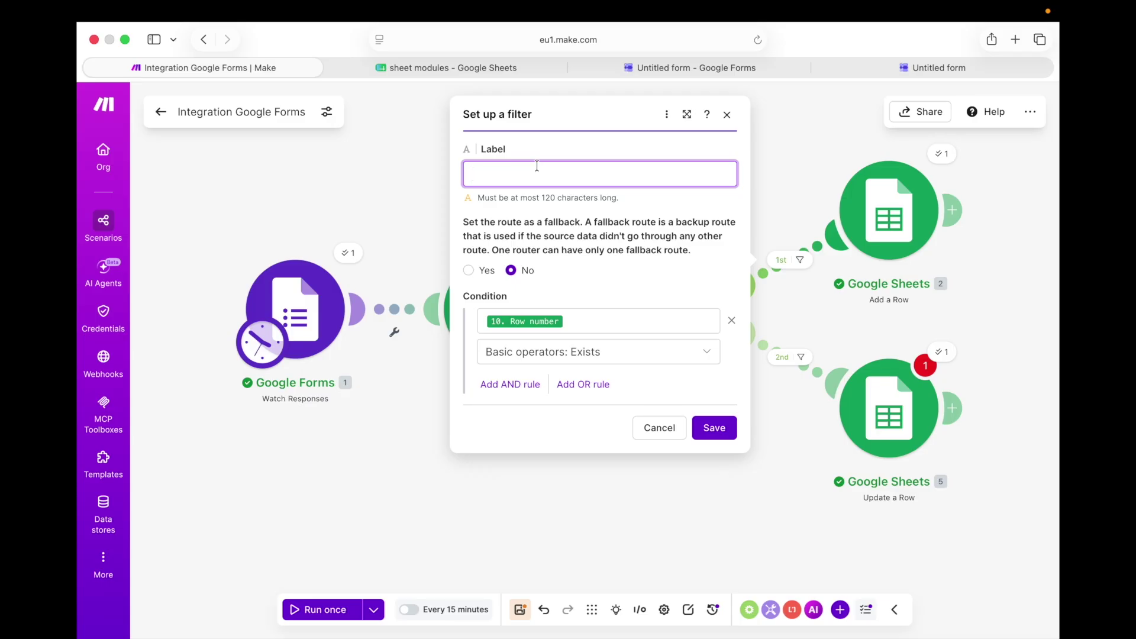
text(e)
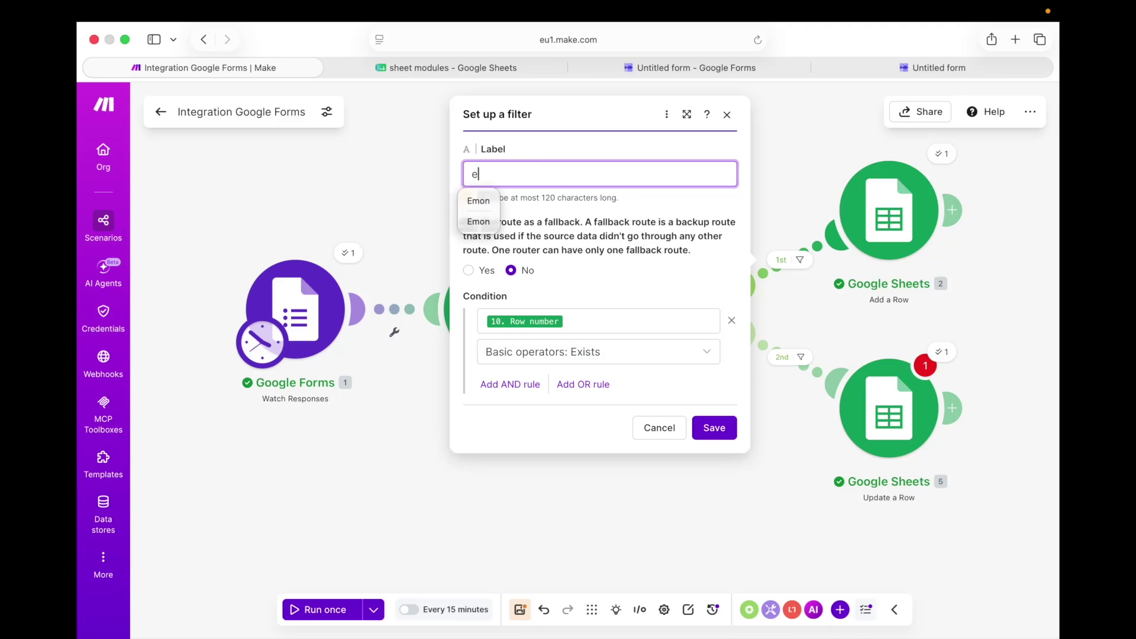
text(xists)
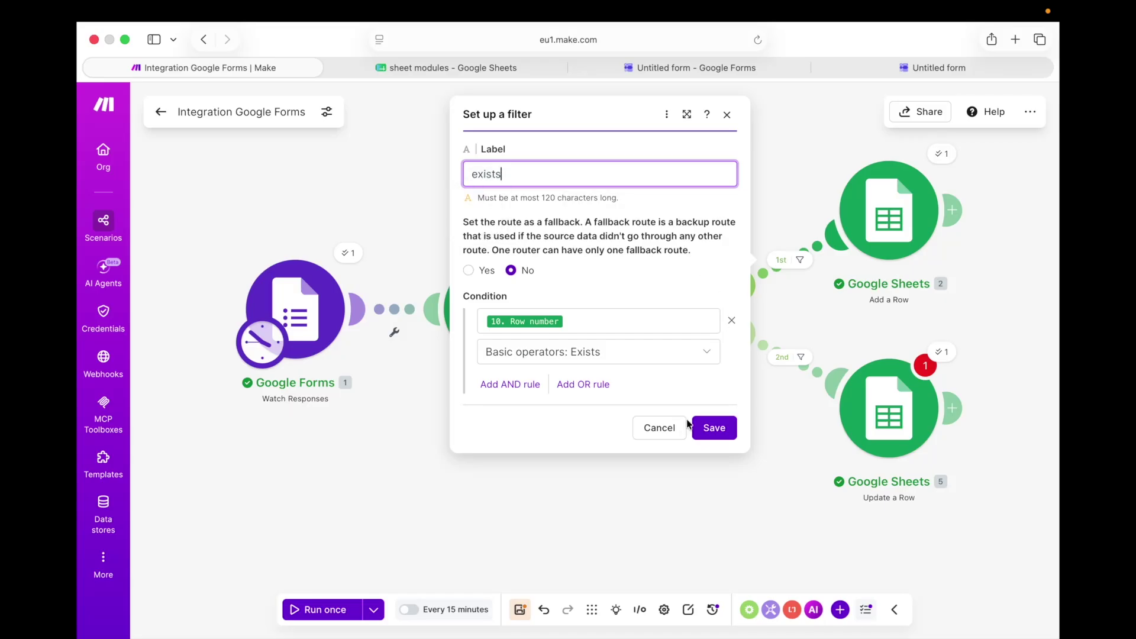
click(714, 428)
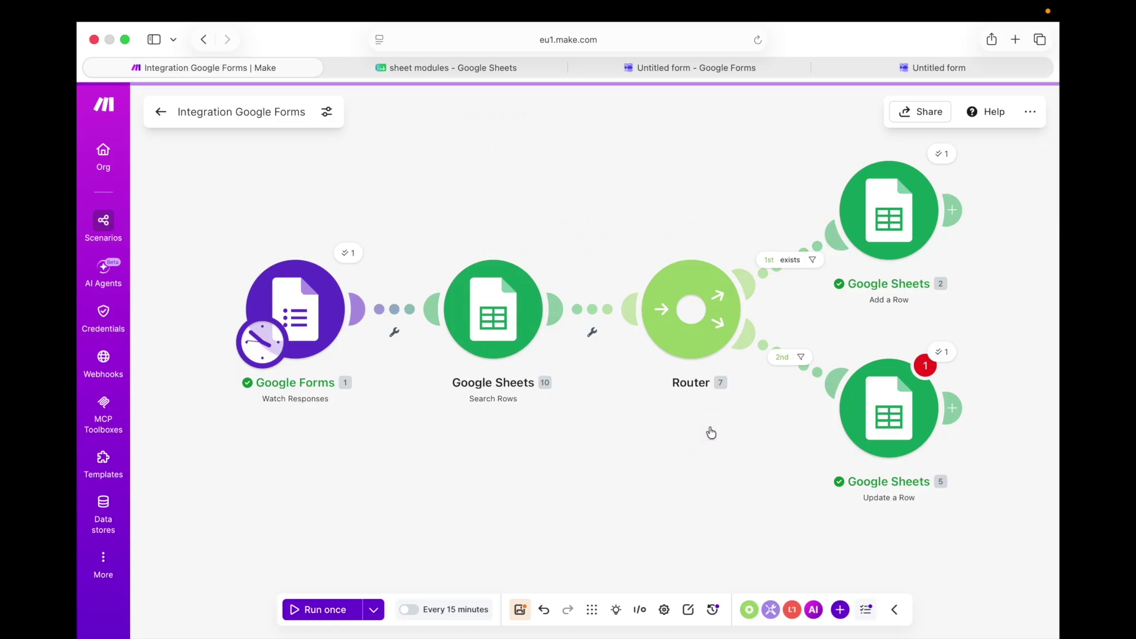
click(784, 357)
Label the 2nd route's filter 'dons not exist' and save it
click(531, 252)
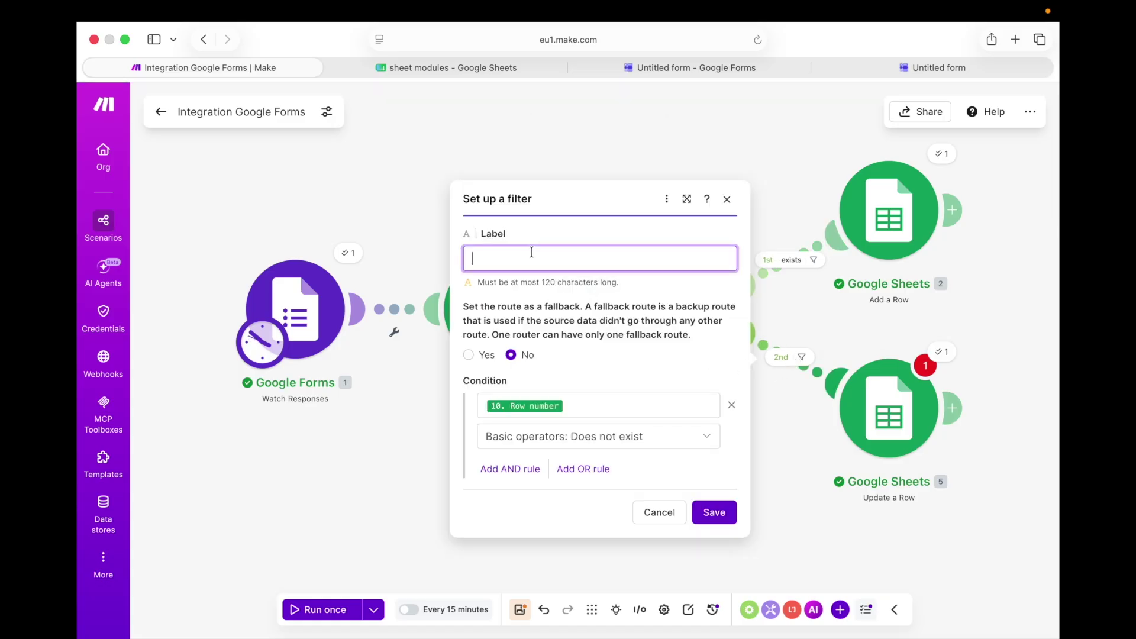
text(don)
text(s no)
text(t ex)
text(i)
text(s)
text(t)
click(707, 513)
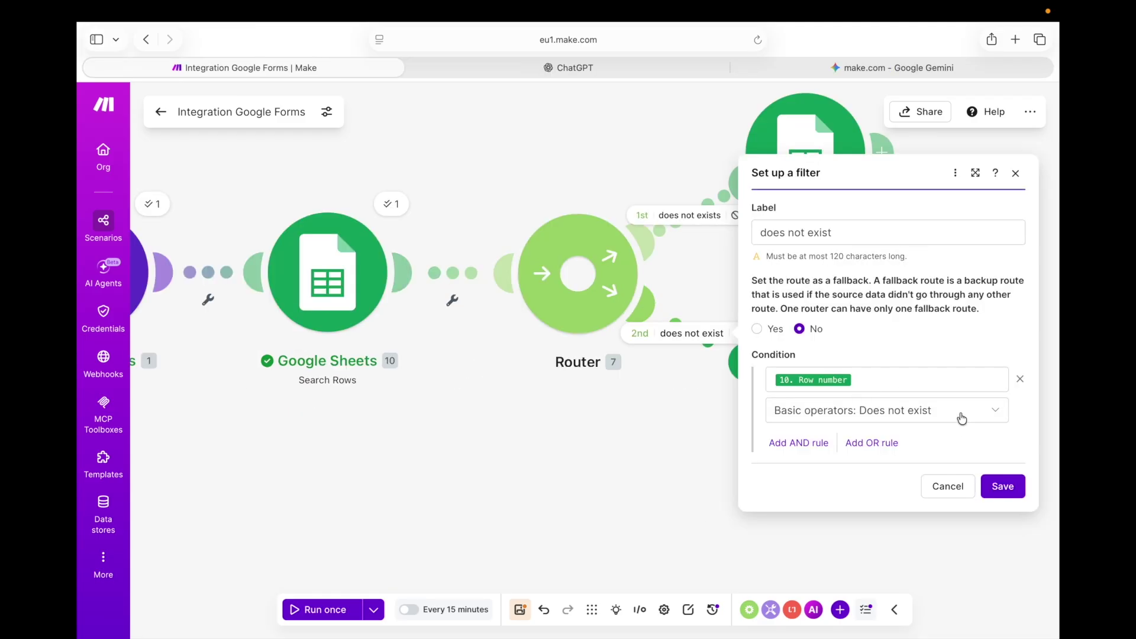
Switch the 2nd route's condition to Exists, relabel the filter 'exist', and save
click(962, 417)
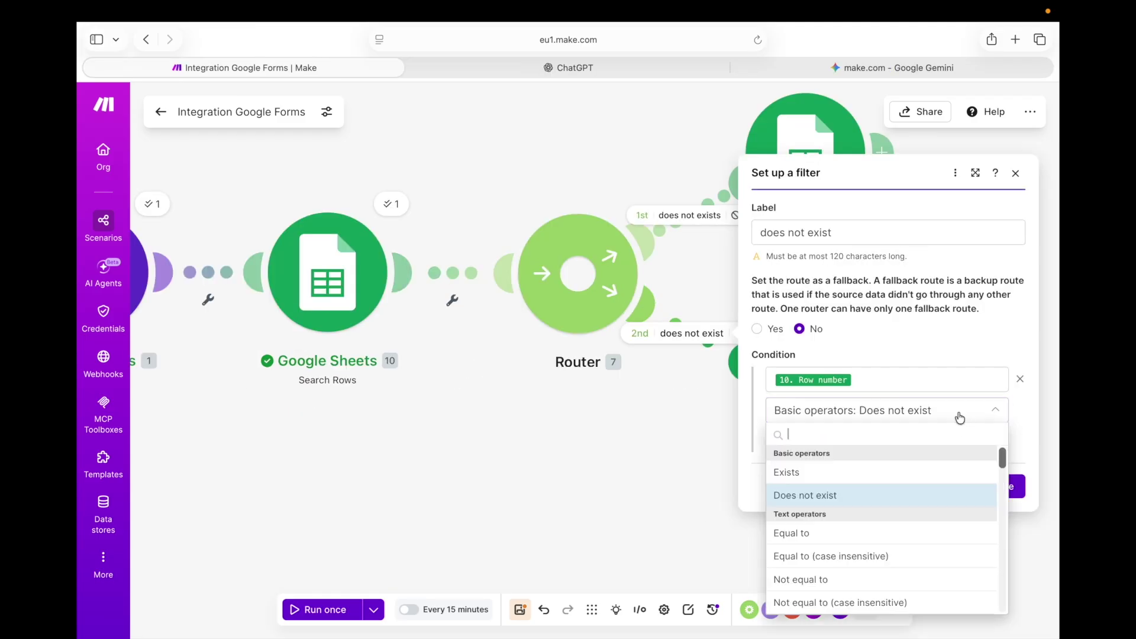
click(872, 472)
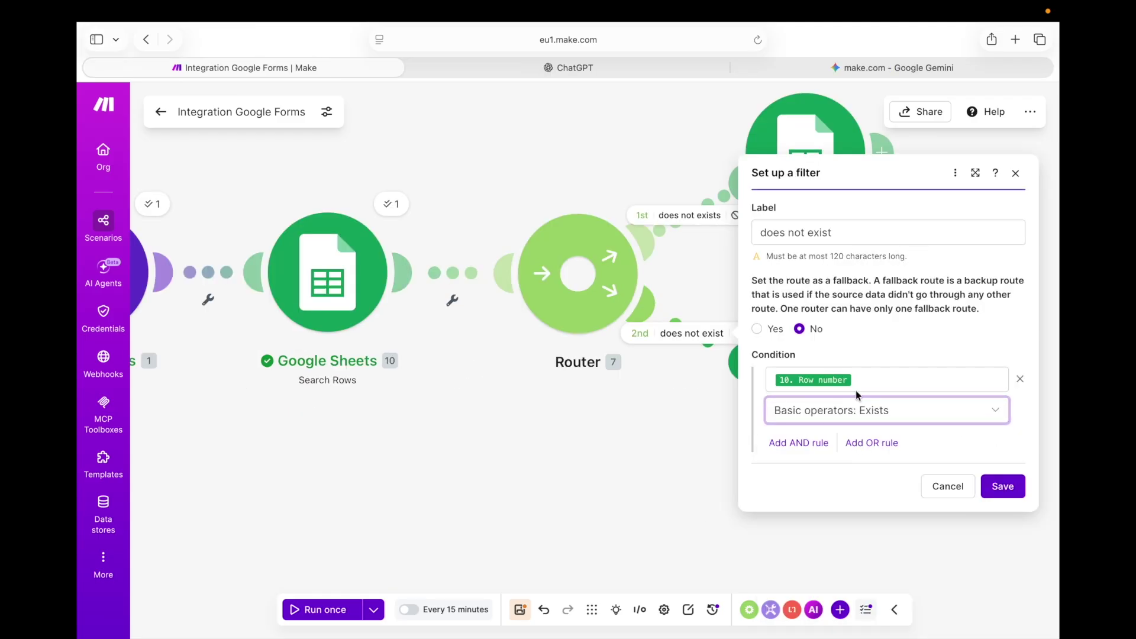
click(808, 237)
key(BackSpace)
key(BackSpace)
key(BackSpace)
key(BackSpace)
key(BackSpace)
key(BackSpace)
key(BackSpace)
key(BackSpace)
key(BackSpace)
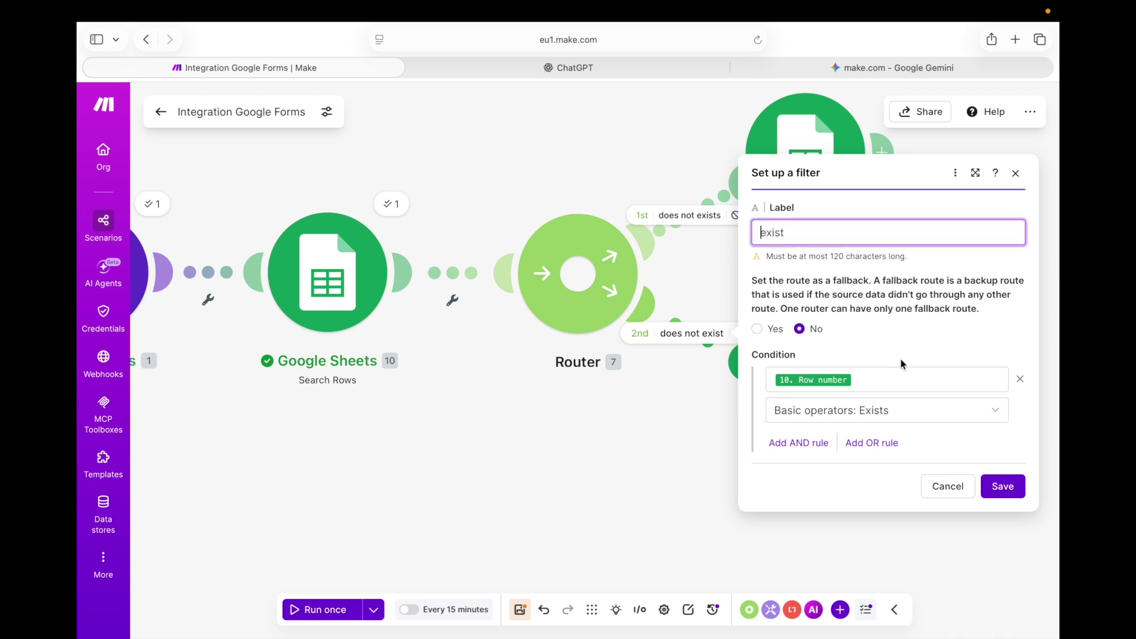
click(1010, 493)
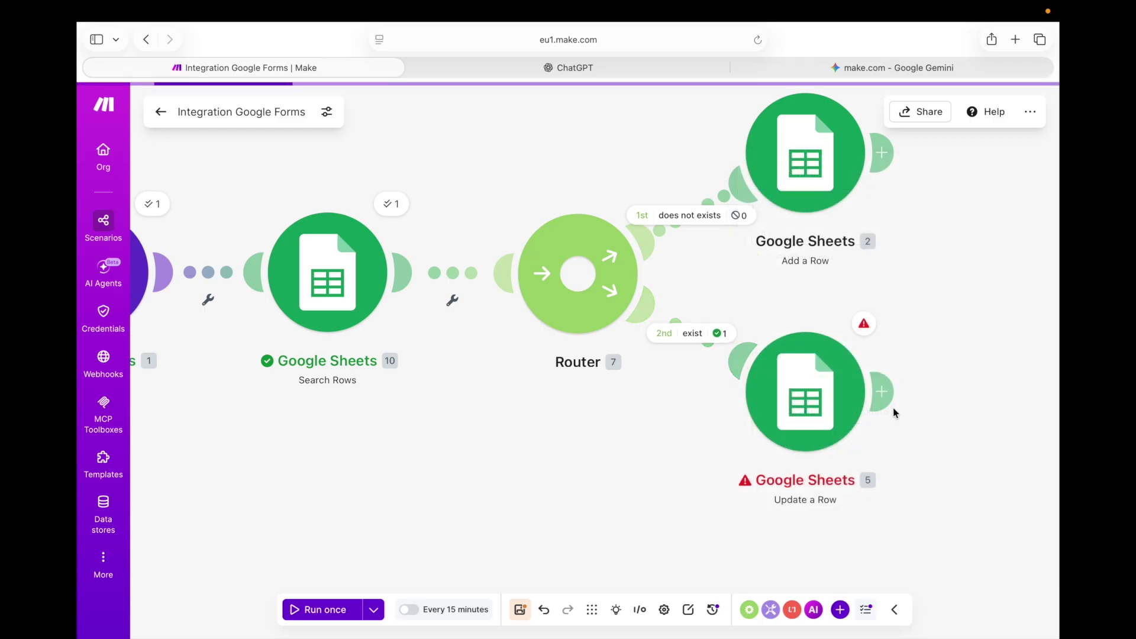
click(689, 215)
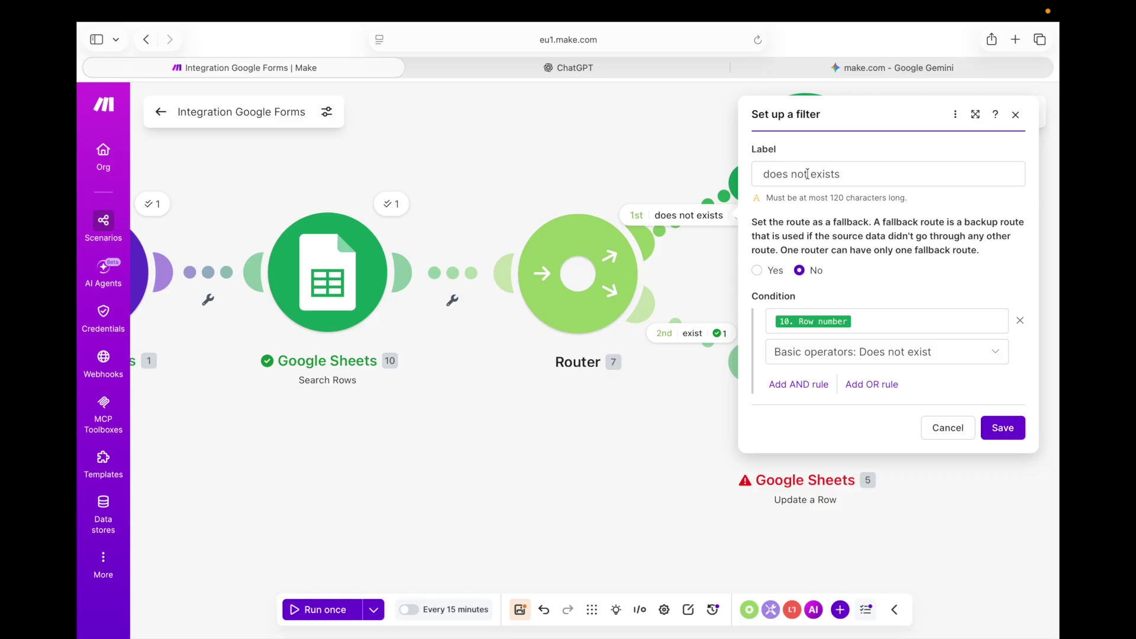
click(807, 174)
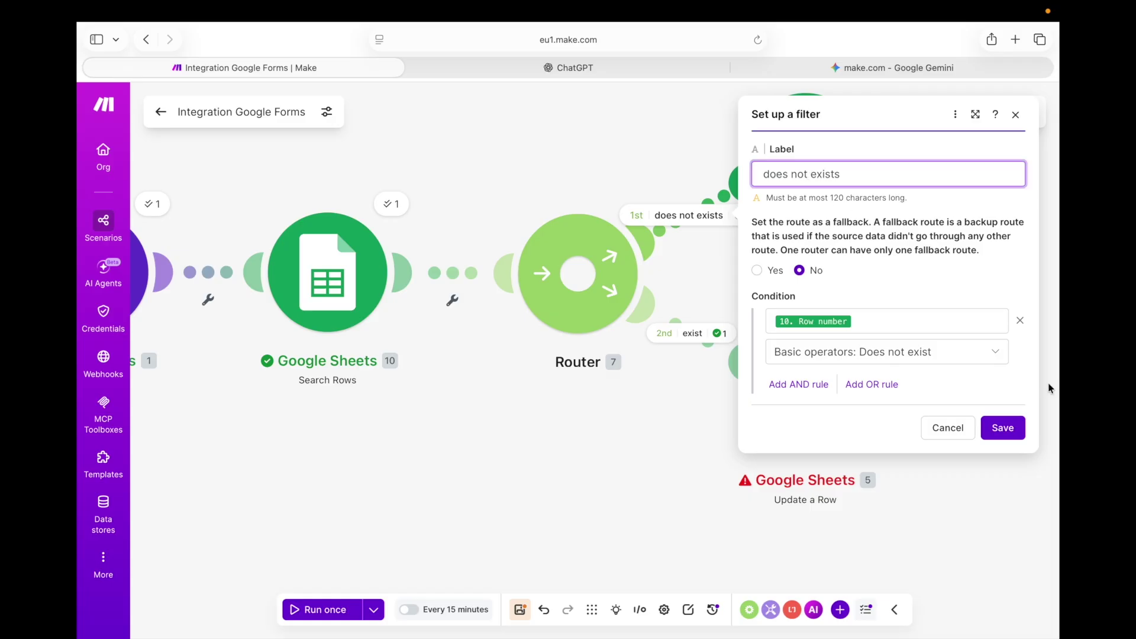
click(963, 355)
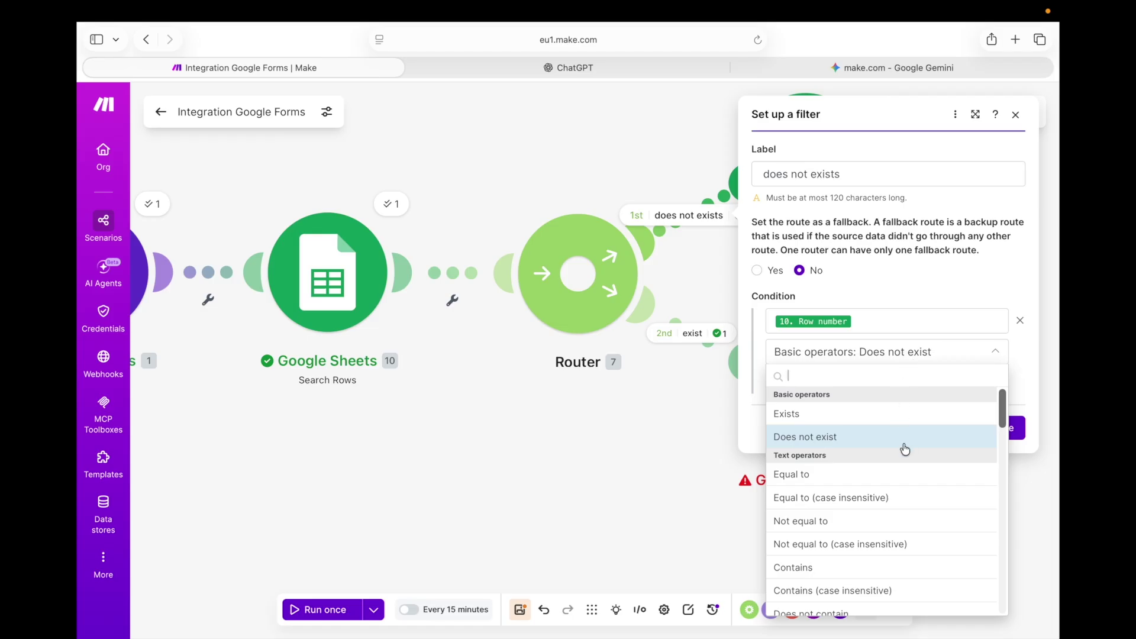
click(893, 416)
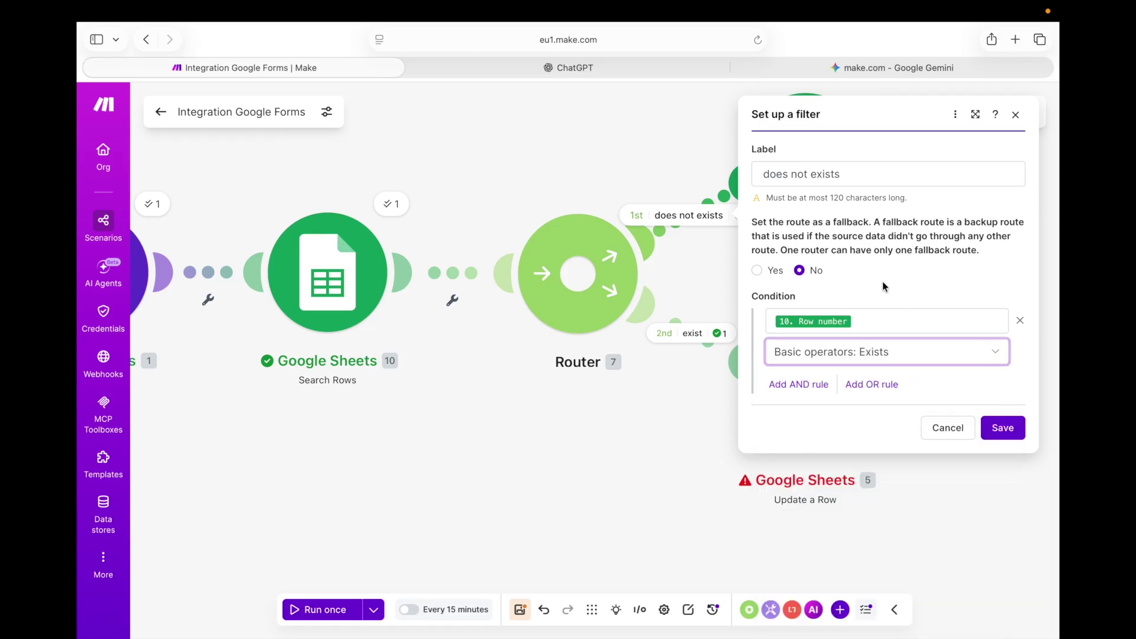
click(808, 171)
key(BackSpace)
key(BackSpace)
key(BackSpace)
key(BackSpace)
key(BackSpace)
key(BackSpace)
key(BackSpace)
key(BackSpace)
key(BackSpace)
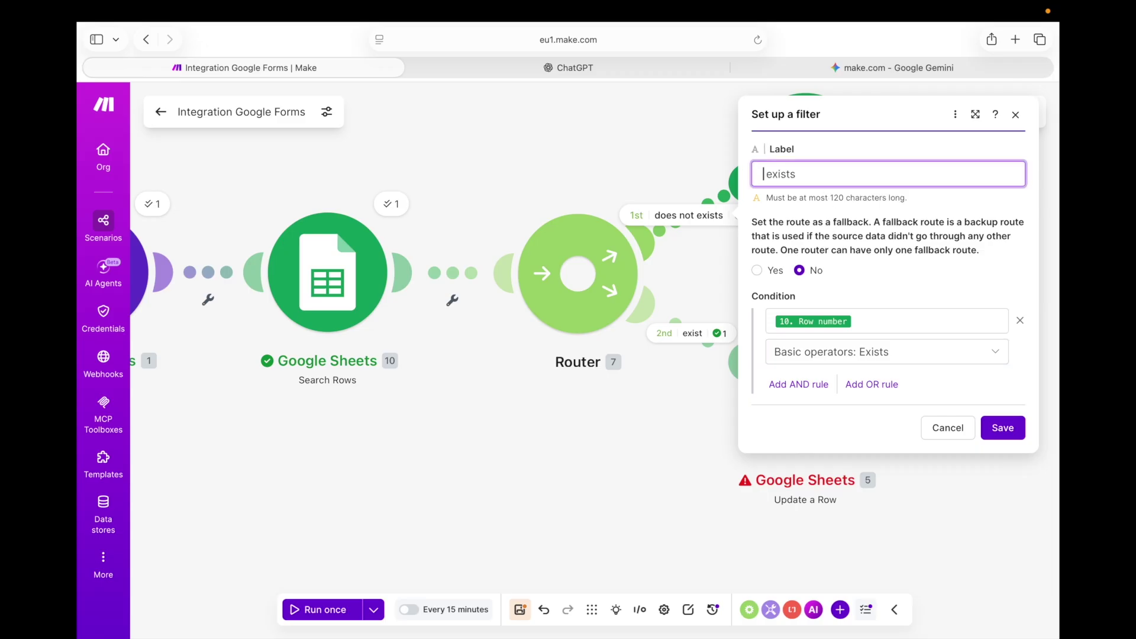
click(919, 358)
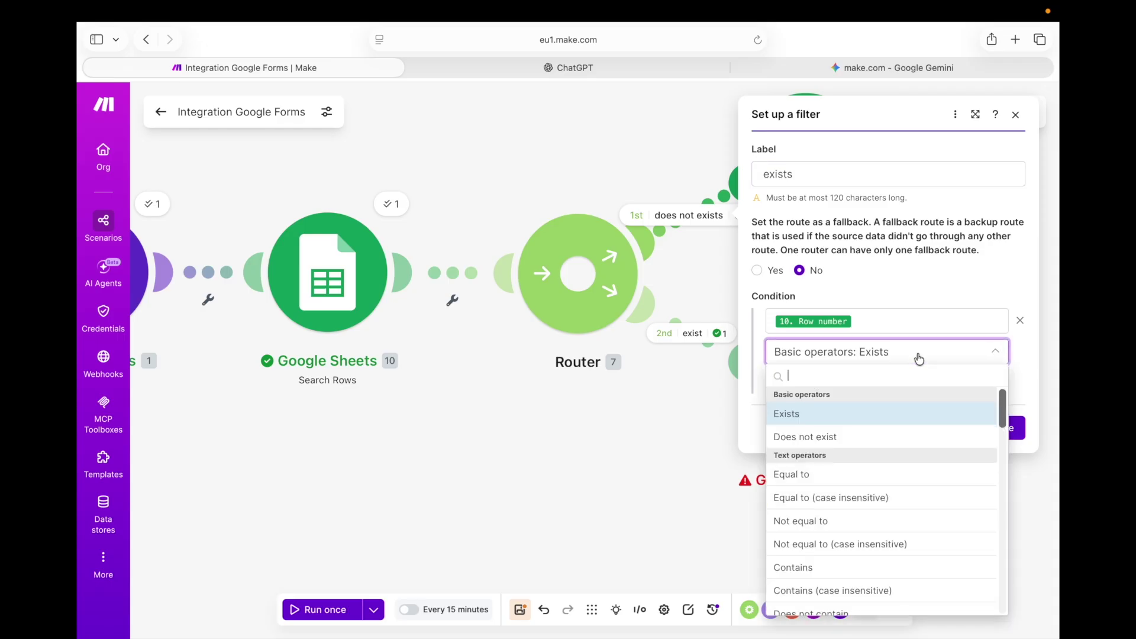
click(894, 439)
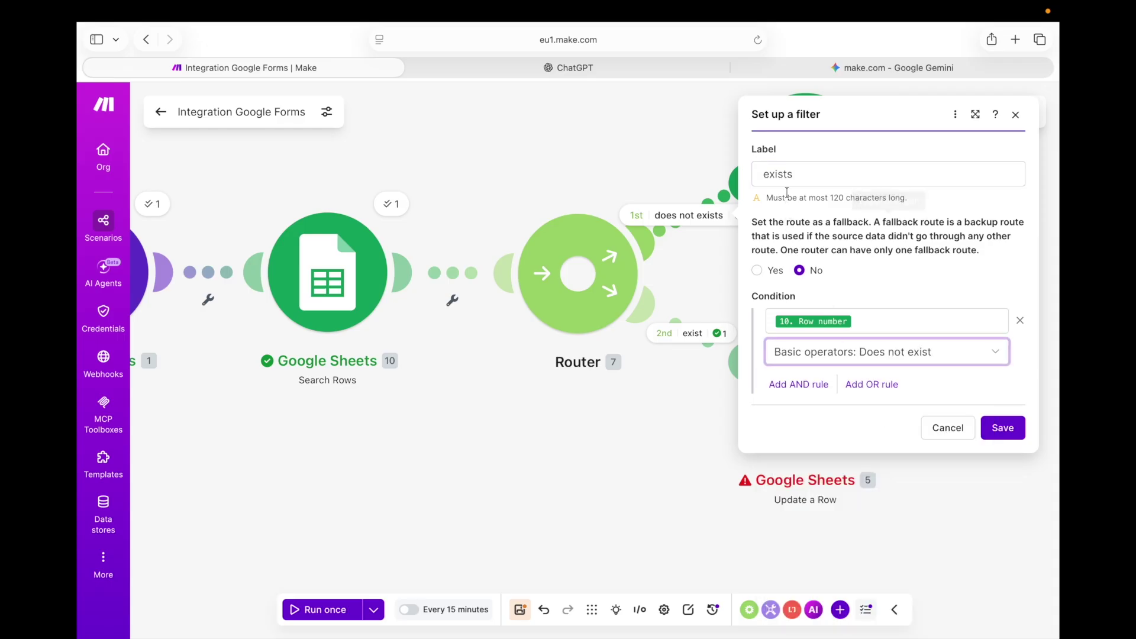
click(760, 173)
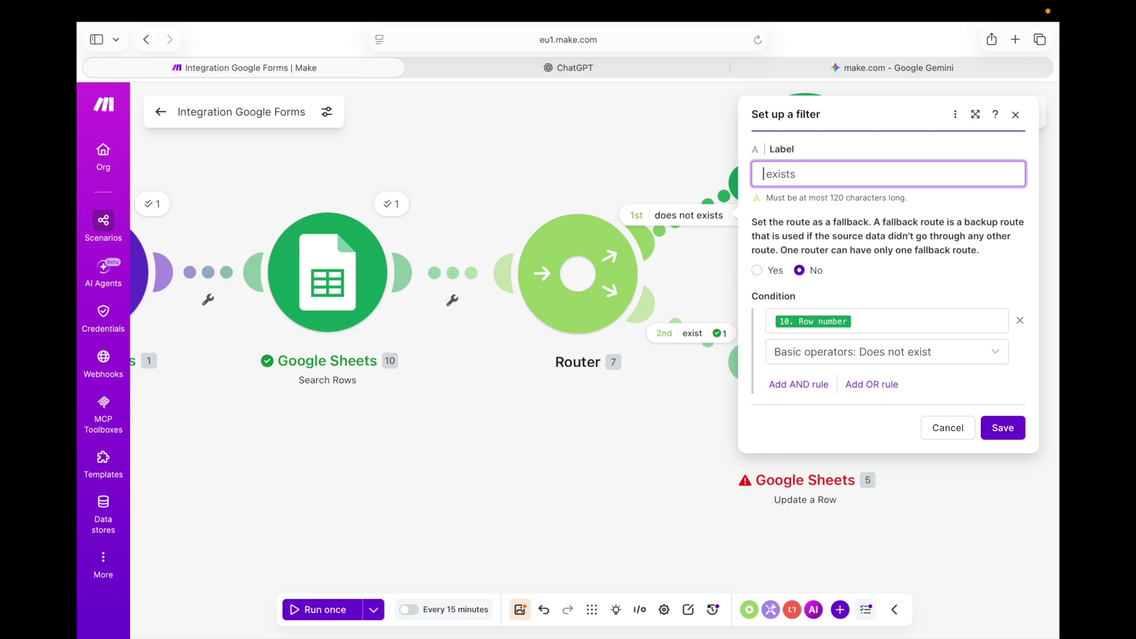
text(does niot)
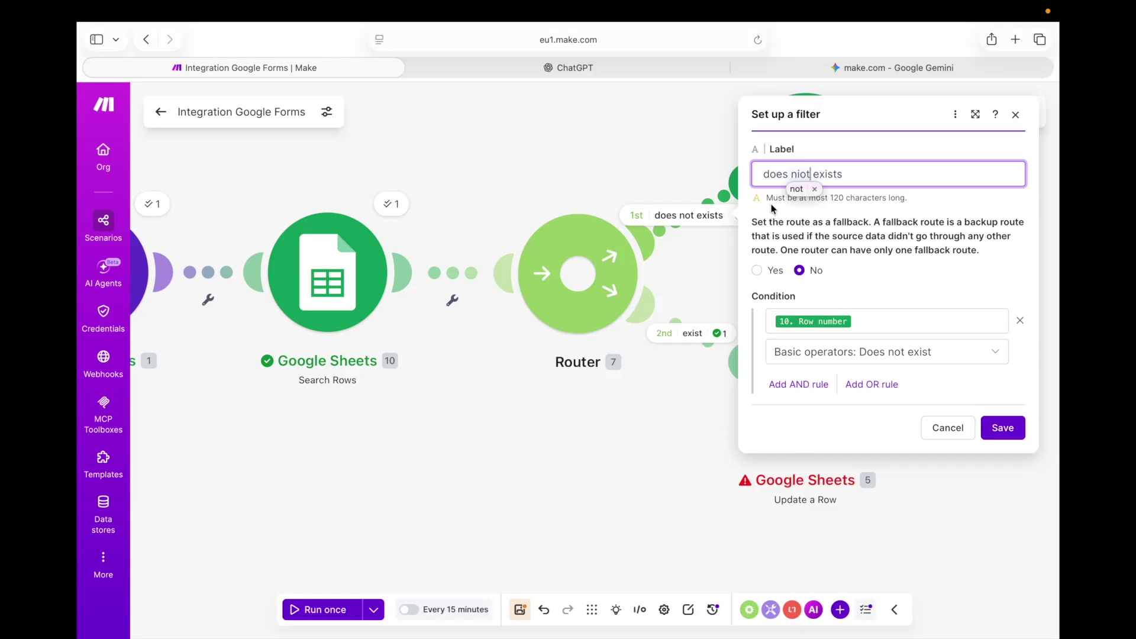
click(1006, 427)
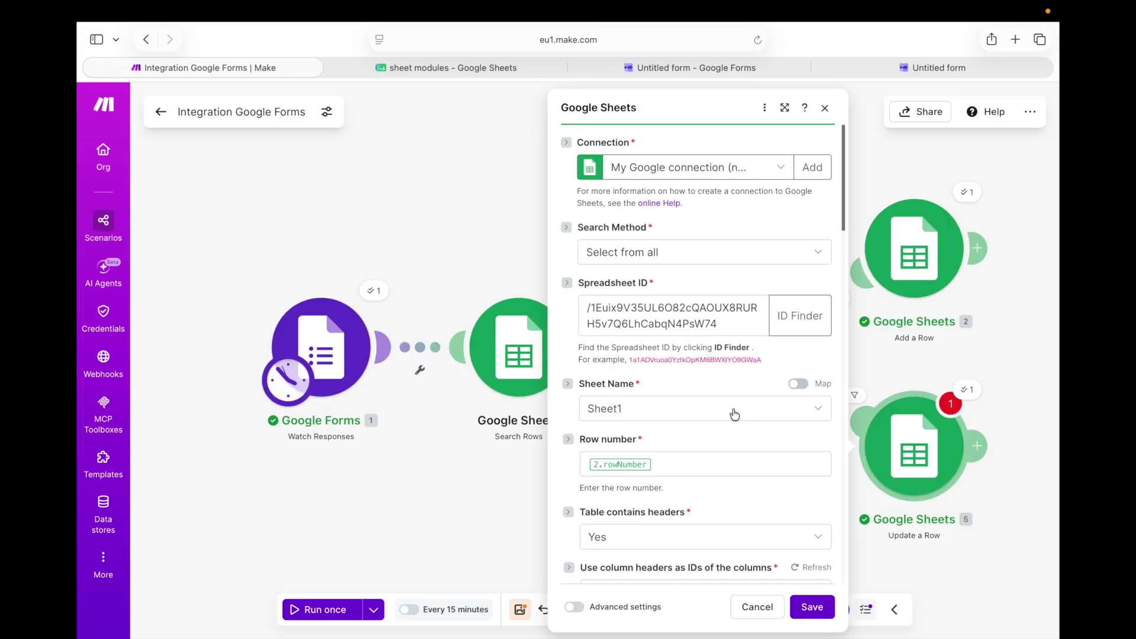
Replace Update a Row's 2.rowNumber with Search Rows' '10. Row number' and save
scroll(734, 409, down, 3)
click(692, 314)
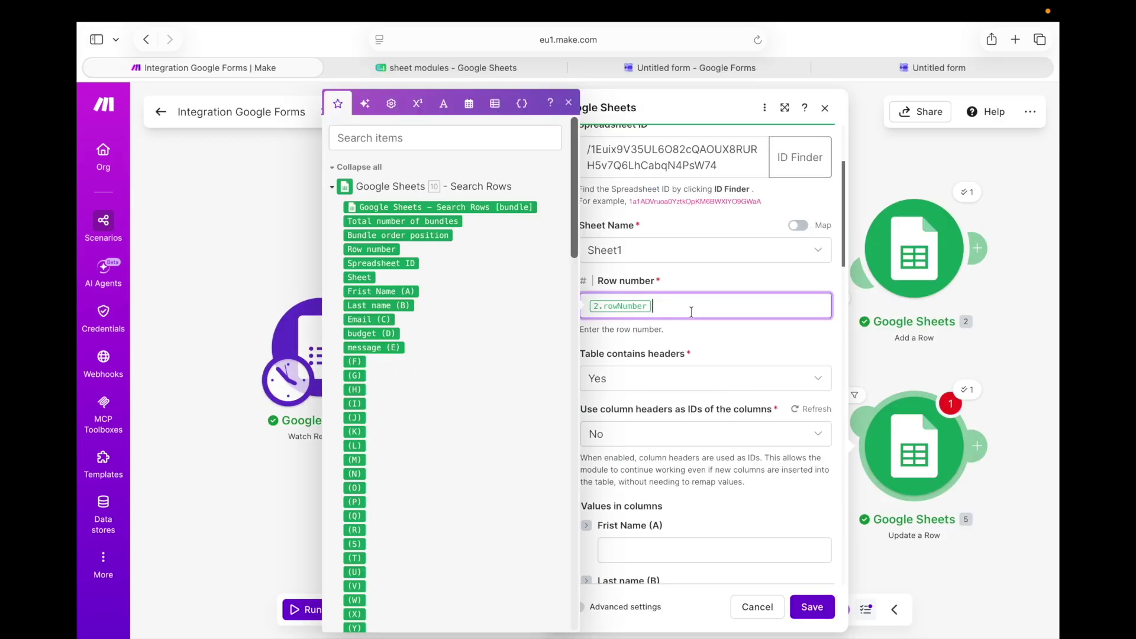
key(BackSpace)
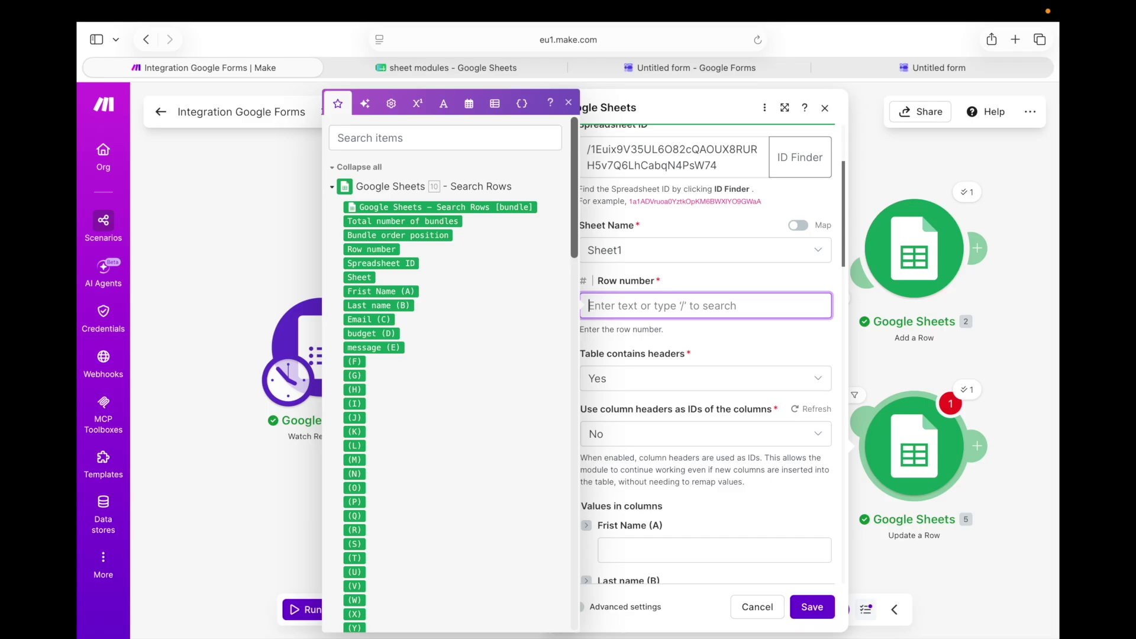
click(356, 249)
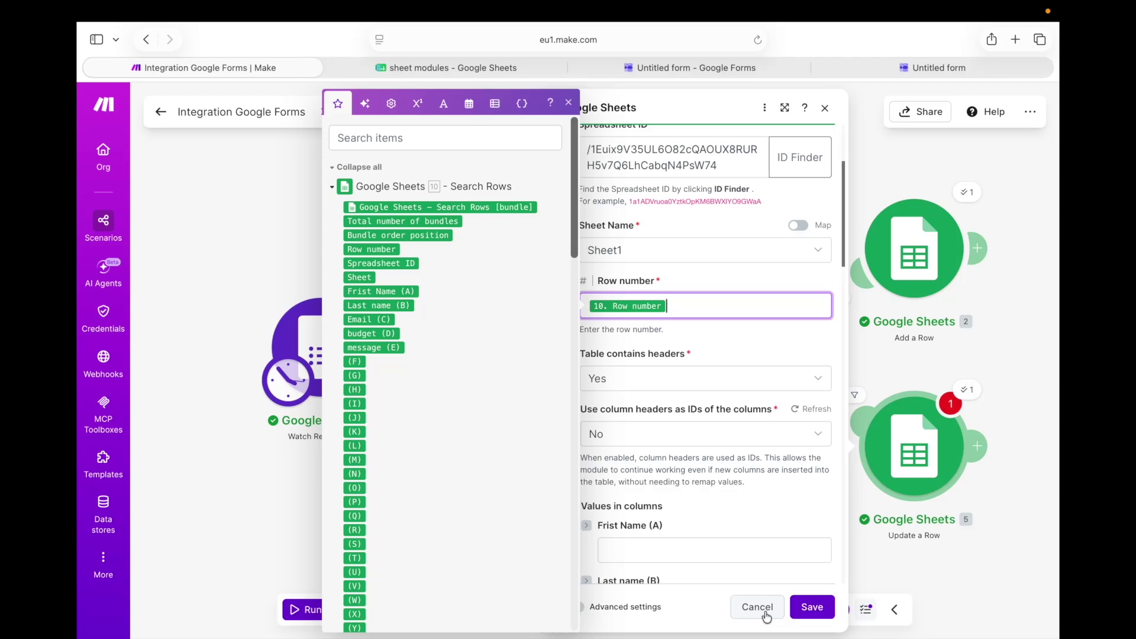
click(821, 615)
Clear the 'very bad' text from Update a Row's message (E) column
click(931, 474)
scroll(740, 408, down, 10)
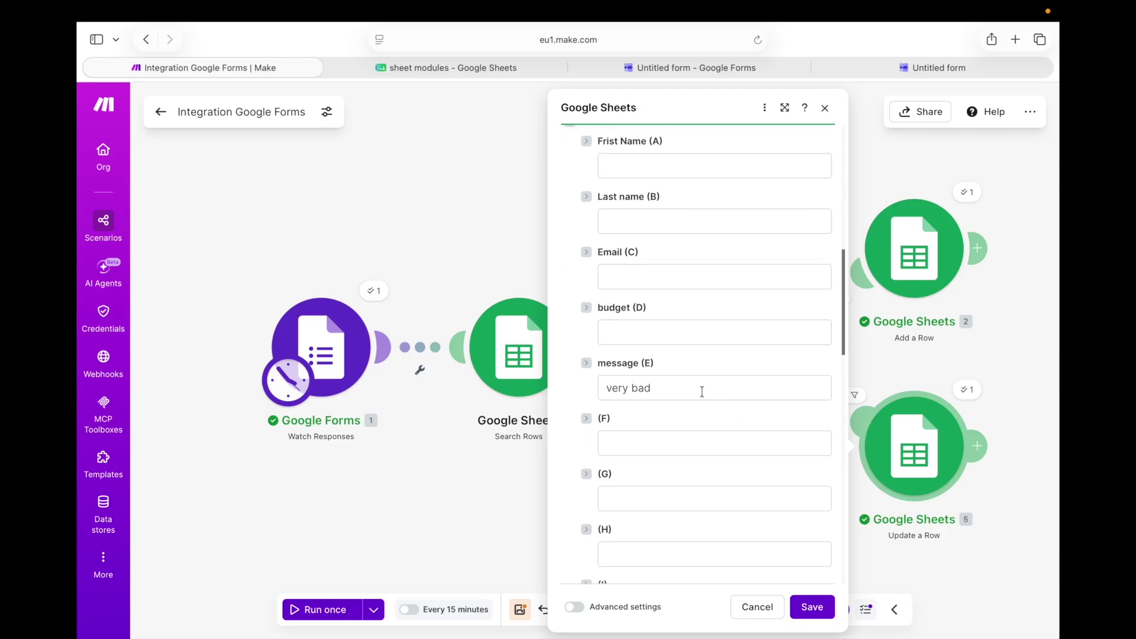
click(660, 392)
key(BackSpace)
key(BackSpace)
key(BackSpace)
key(BackSpace)
key(BackSpace)
key(BackSpace)
key(BackSpace)
key(BackSpace)
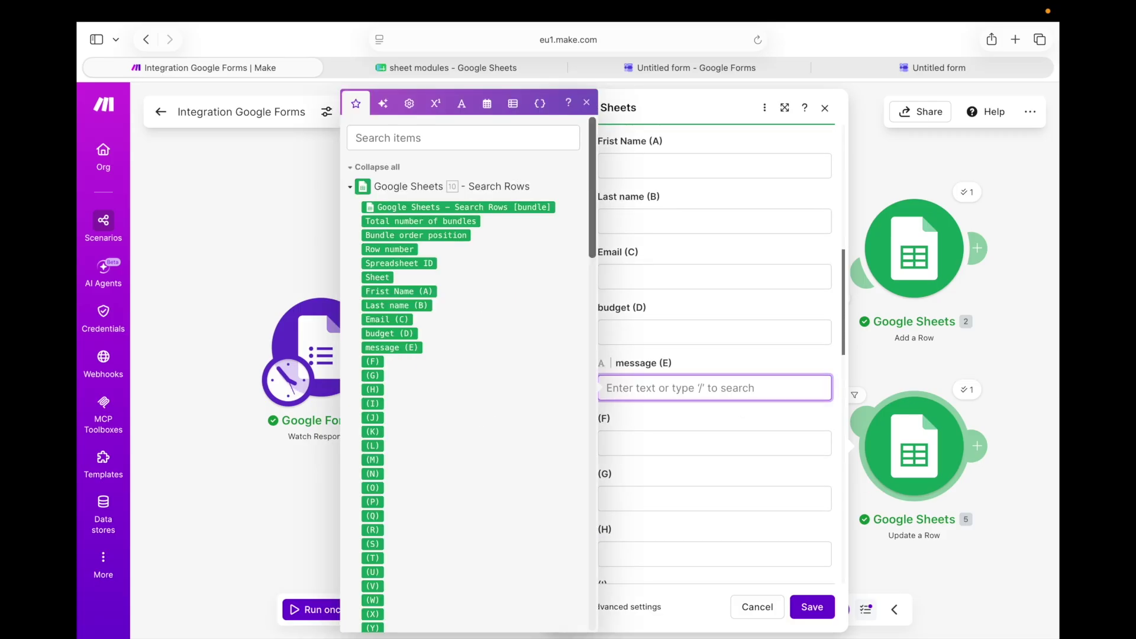
scroll(801, 197, up, 2)
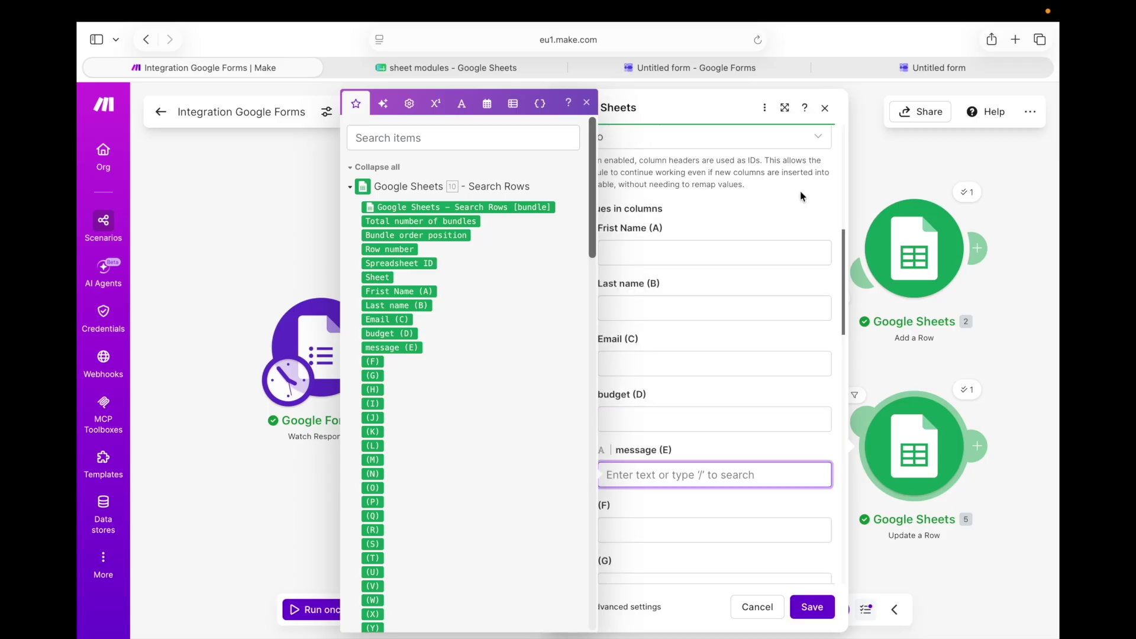
click(679, 267)
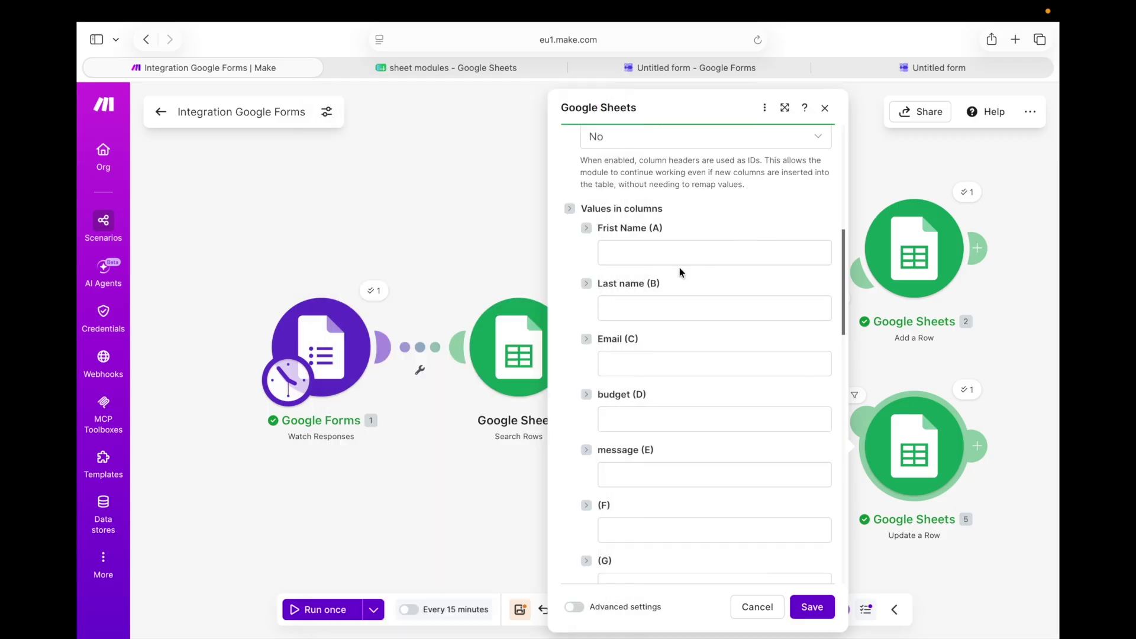
Map the form's First Name answer value into column A, searching the mappings for 'value'
click(653, 254)
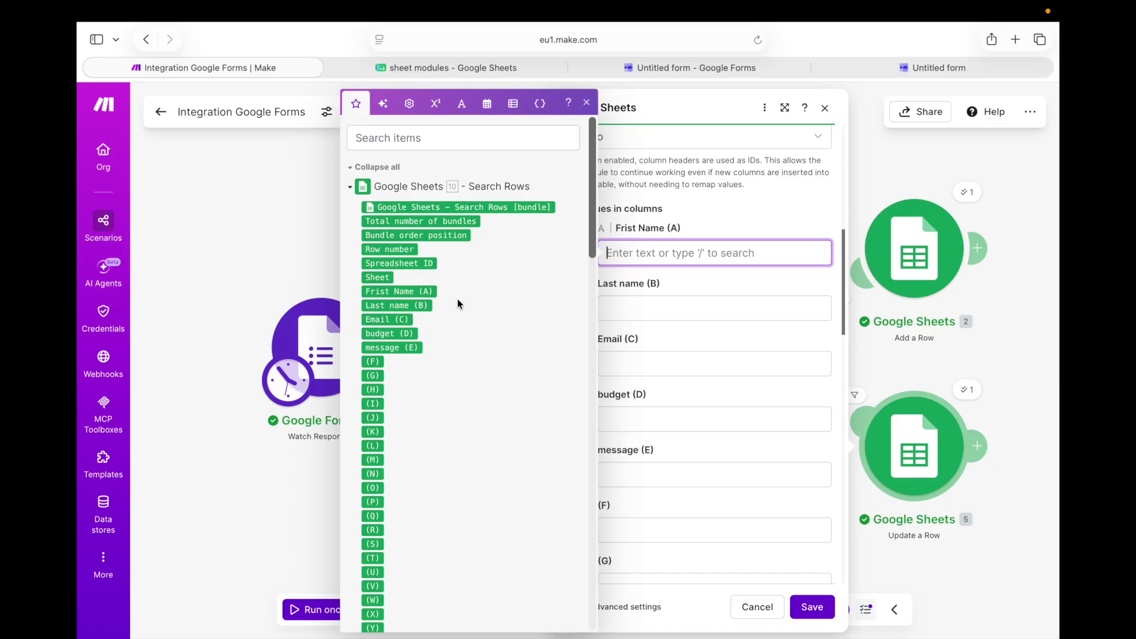
click(374, 130)
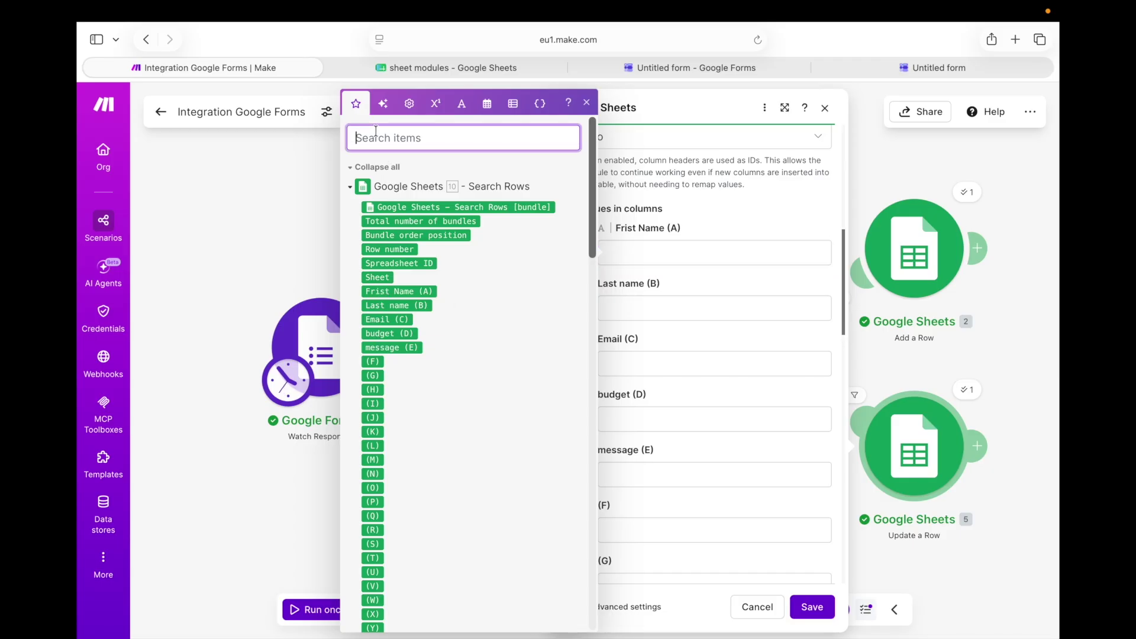
text(va)
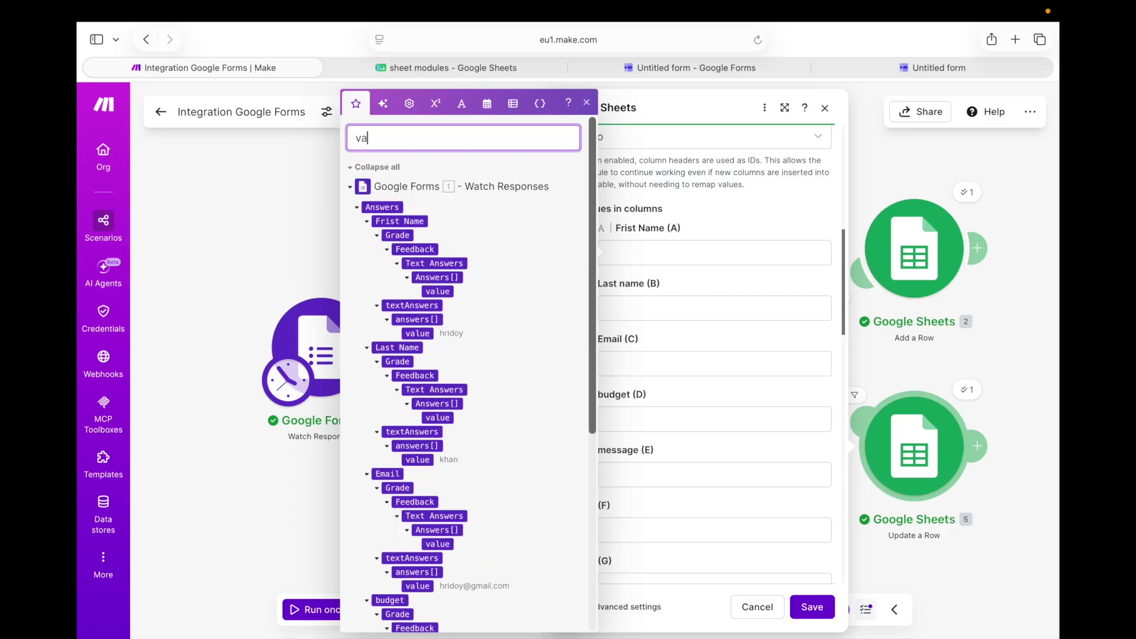
text(lue)
scroll(468, 373, down, 5)
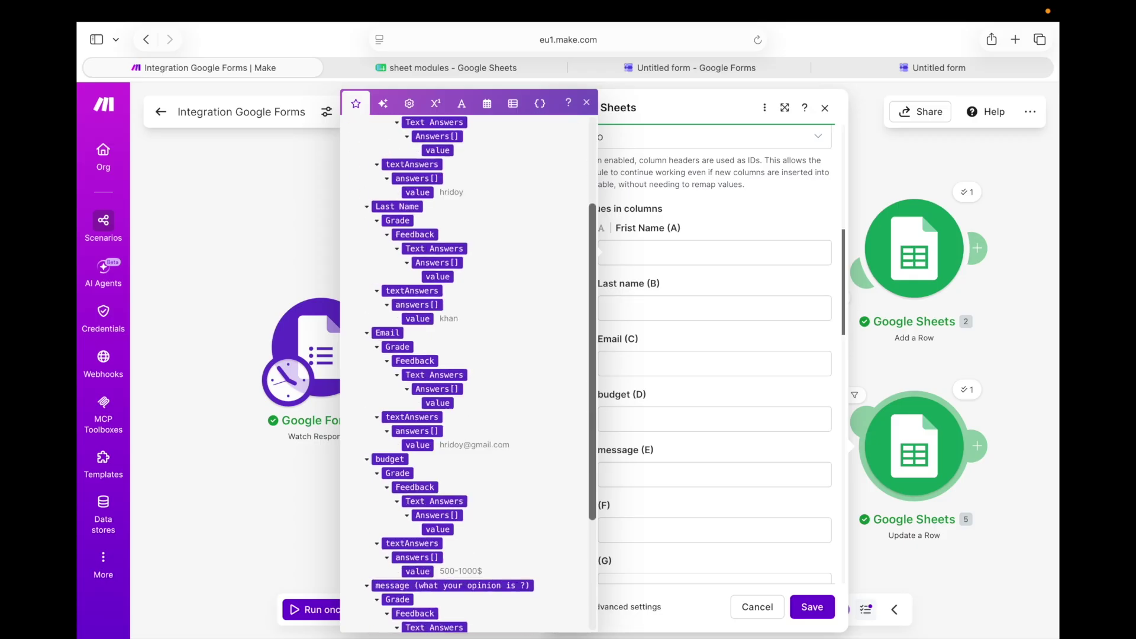
scroll(370, 214, down, 5)
scroll(371, 214, up, 5)
scroll(371, 214, down, 2)
scroll(370, 214, up, 1)
scroll(370, 210, up, 10)
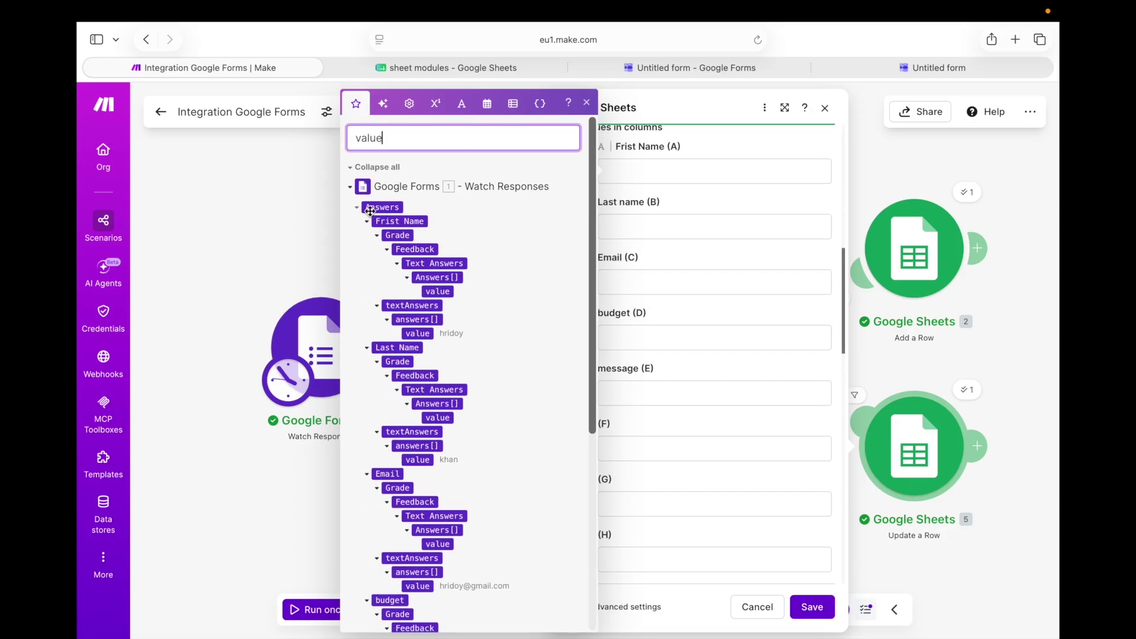
click(418, 333)
click(659, 382)
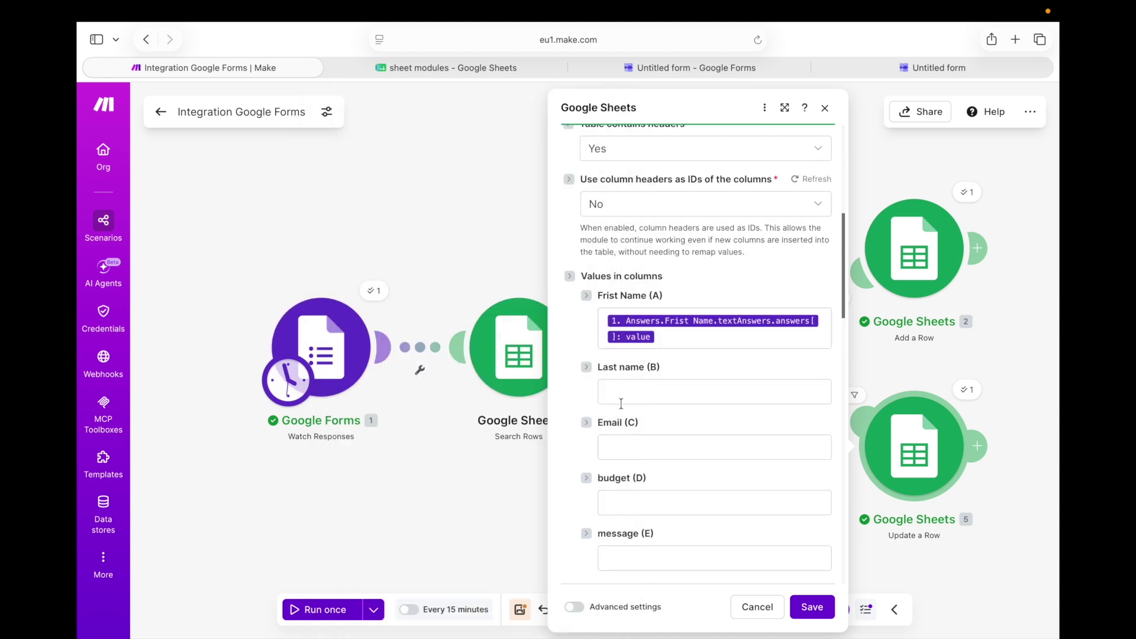
Map the Last name, Email, budget and message answers into columns B–E and save
click(654, 392)
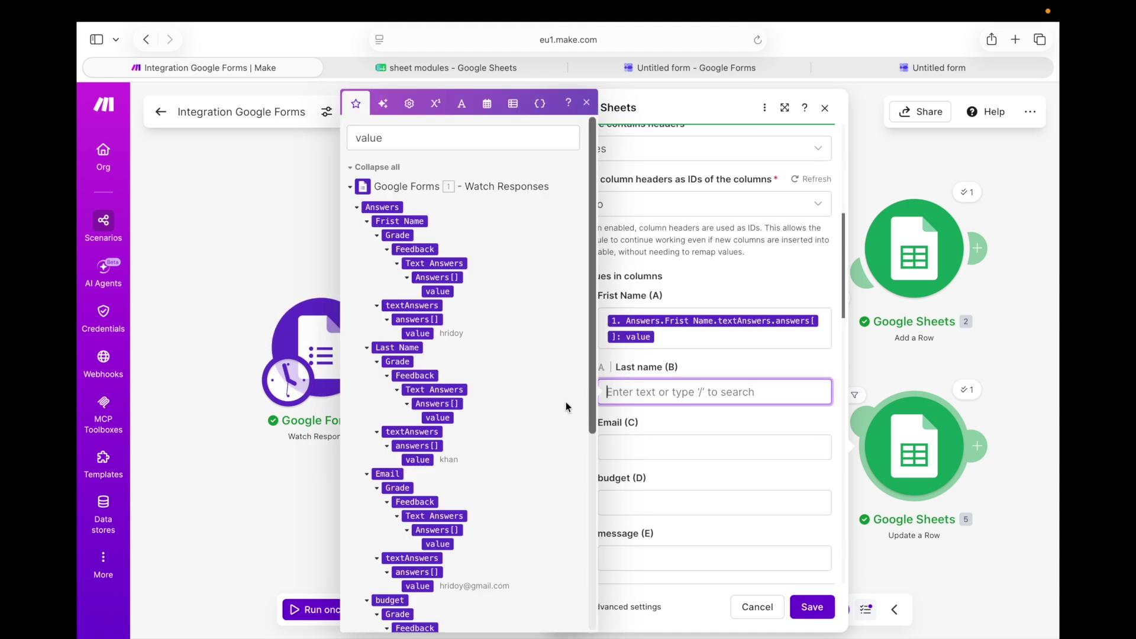
click(430, 461)
scroll(446, 386, down, 3)
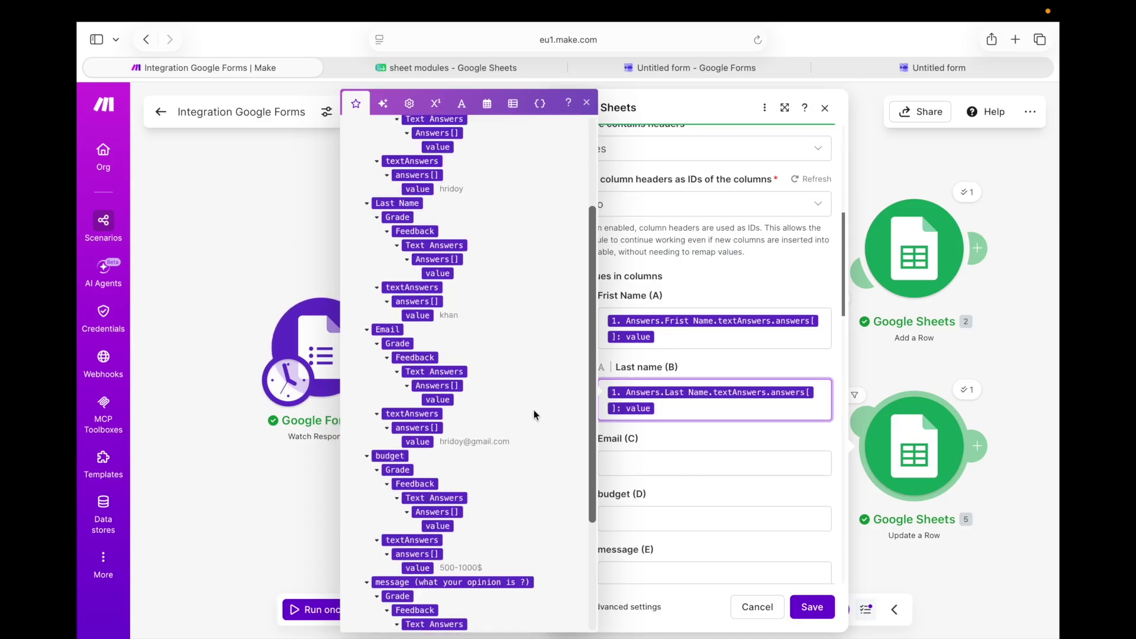
key(Tab)
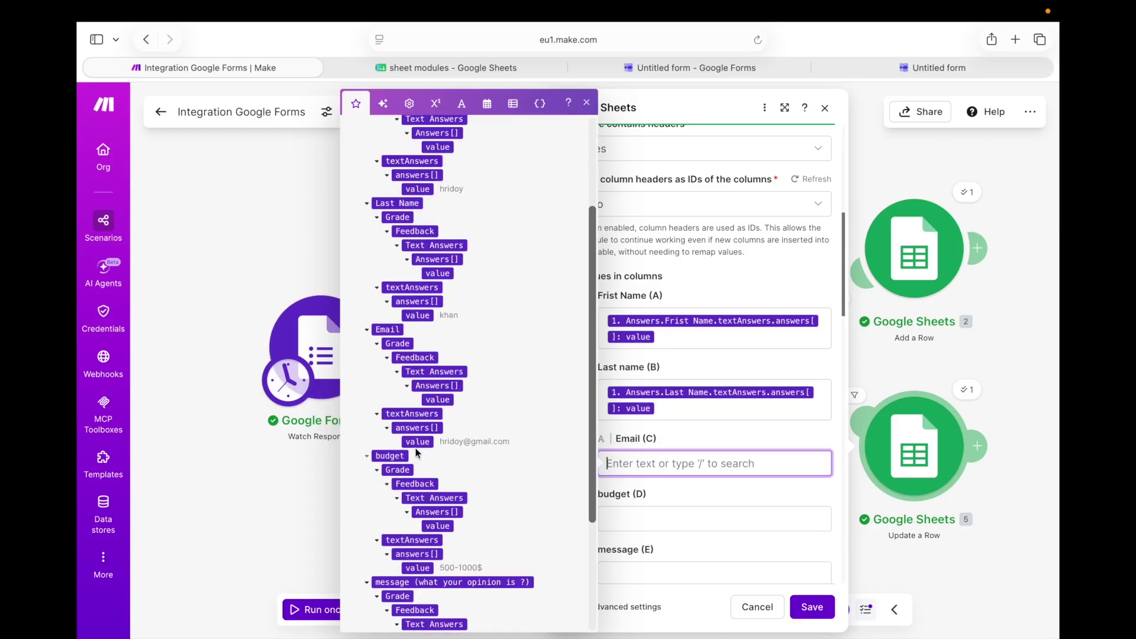
click(418, 442)
scroll(492, 448, down, 3)
click(637, 519)
scroll(637, 517, down, 2)
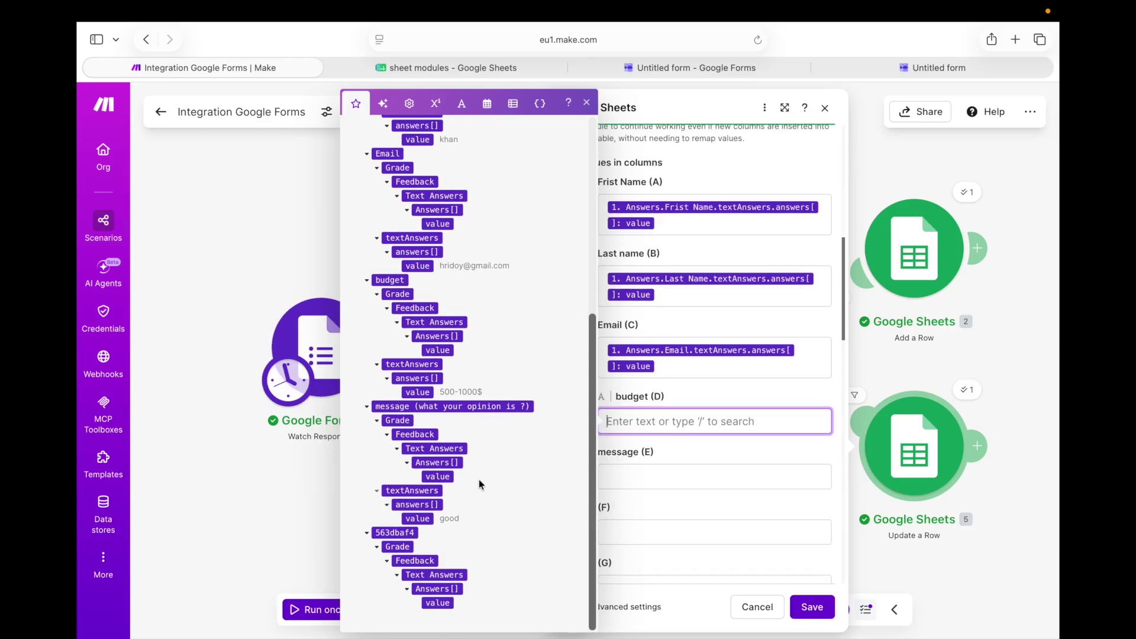
click(424, 397)
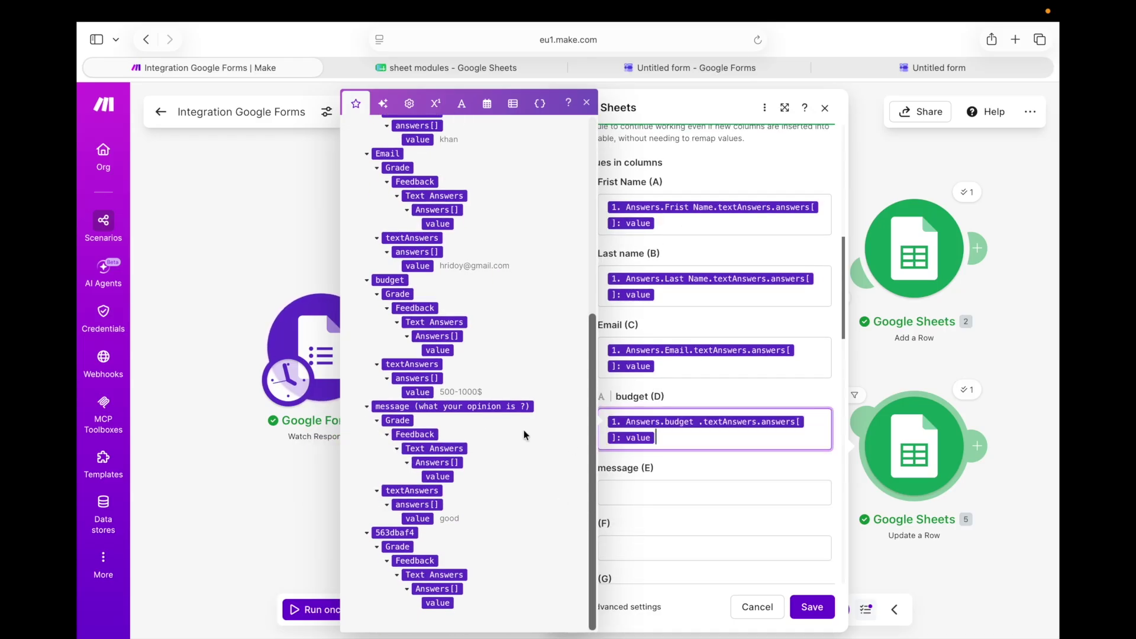
scroll(656, 393, down, 2)
click(658, 396)
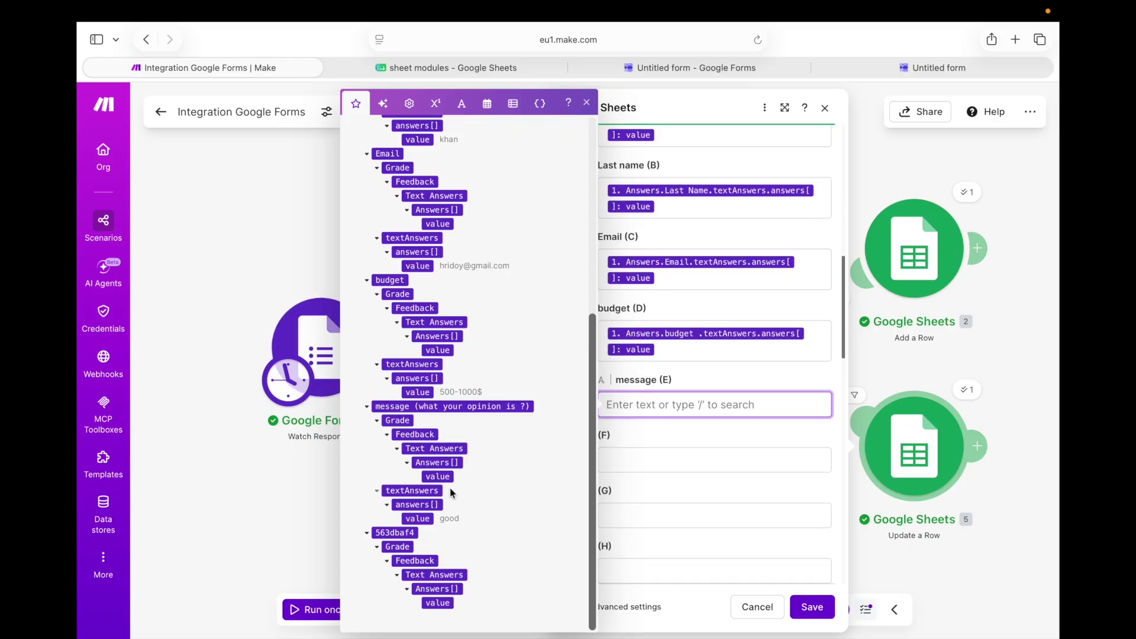
click(417, 519)
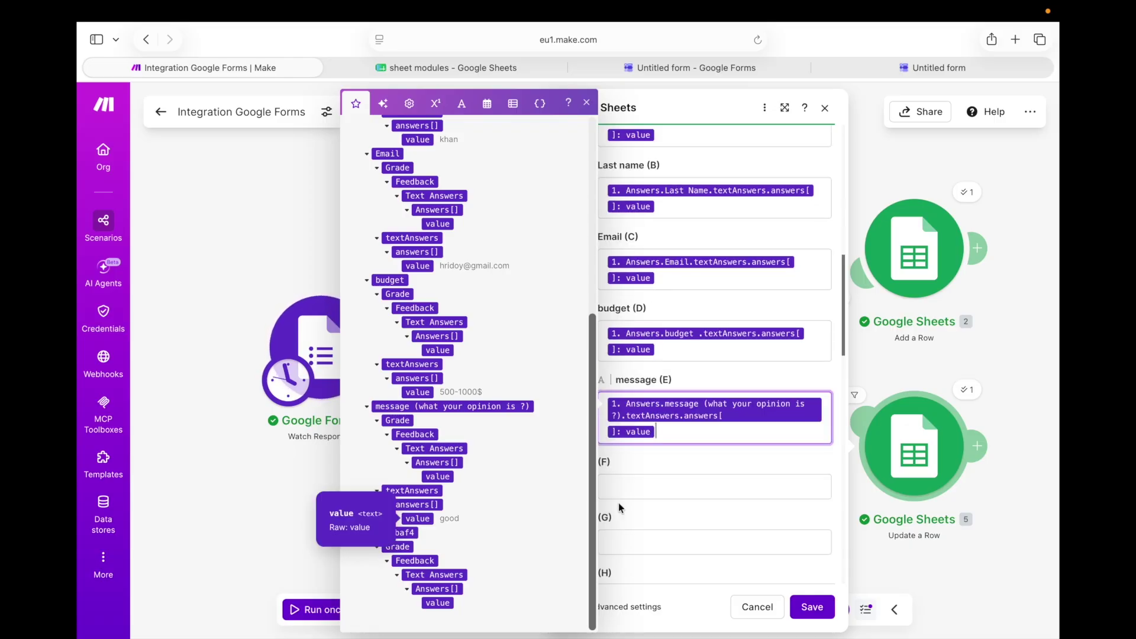
scroll(656, 491, up, 10)
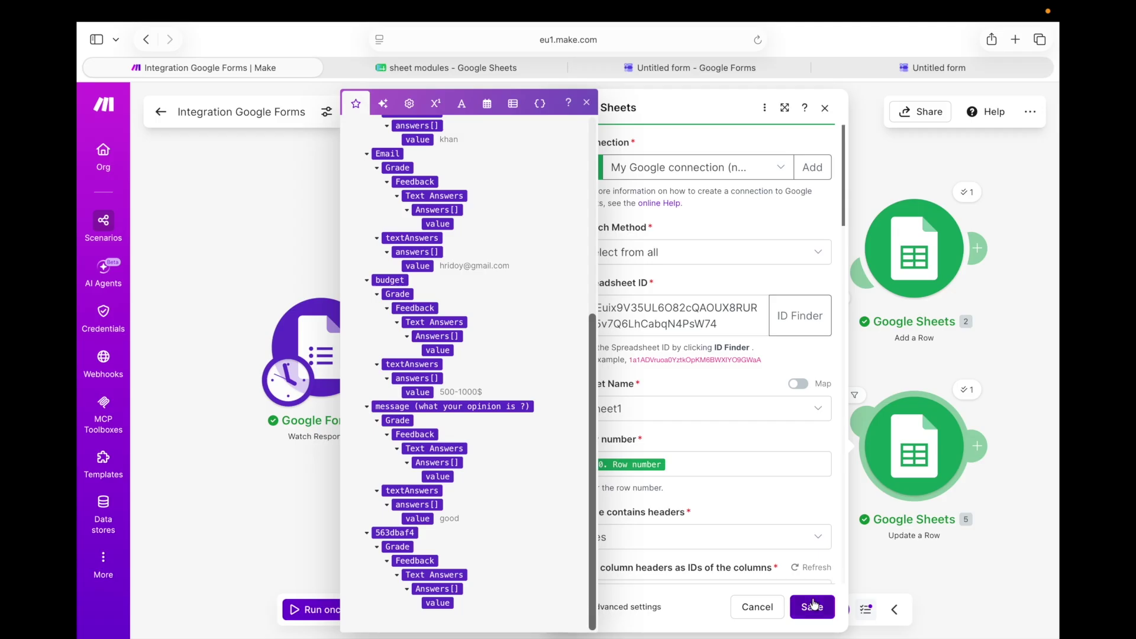
click(813, 603)
click(914, 446)
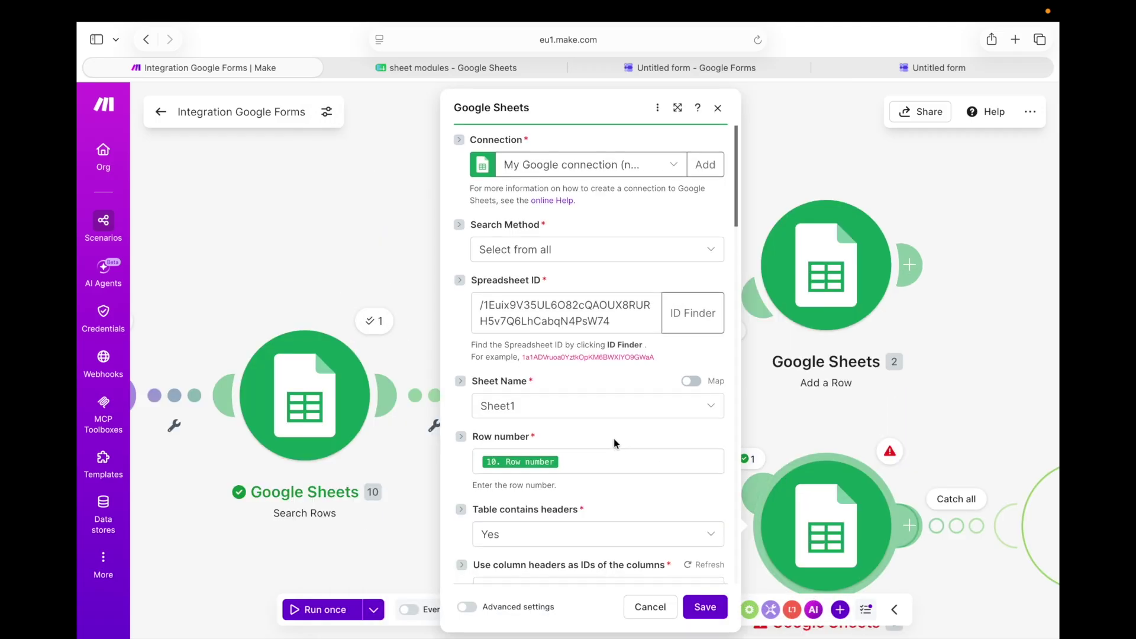
Re-insert Search Rows' '10. Row number' into Update a Row's Row number field
click(590, 468)
key(BackSpace)
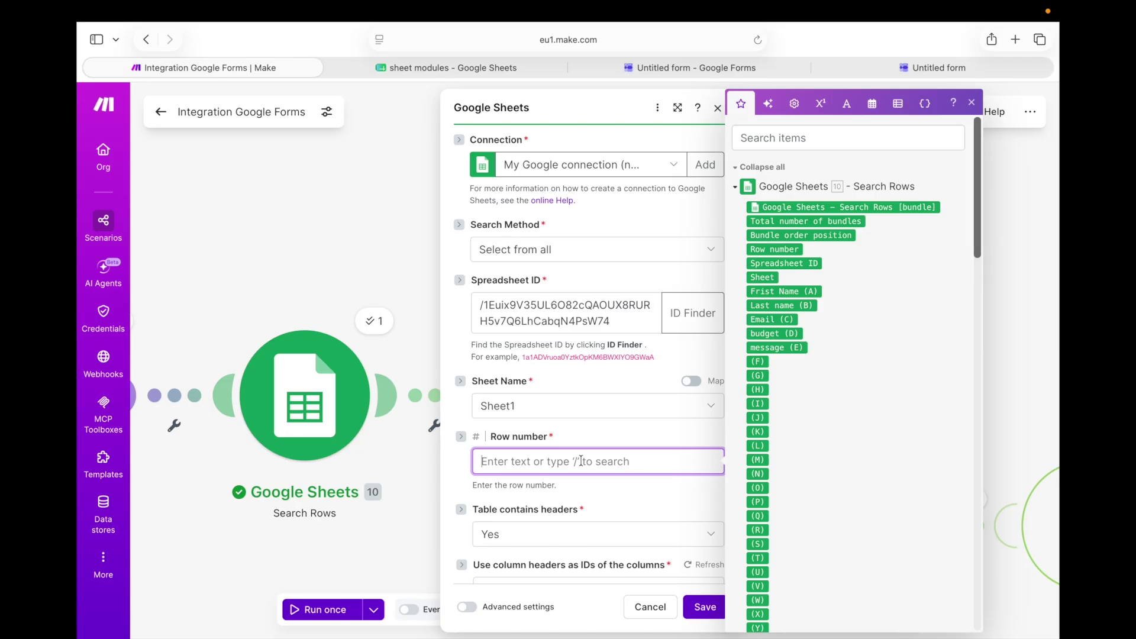
click(775, 248)
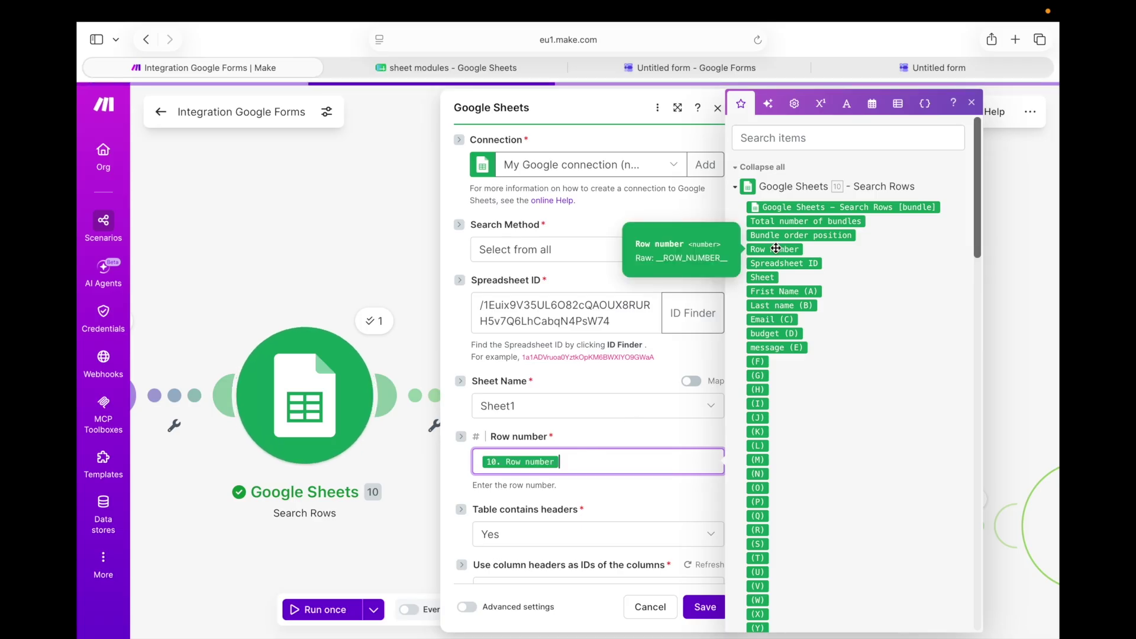
scroll(644, 379, down, 1)
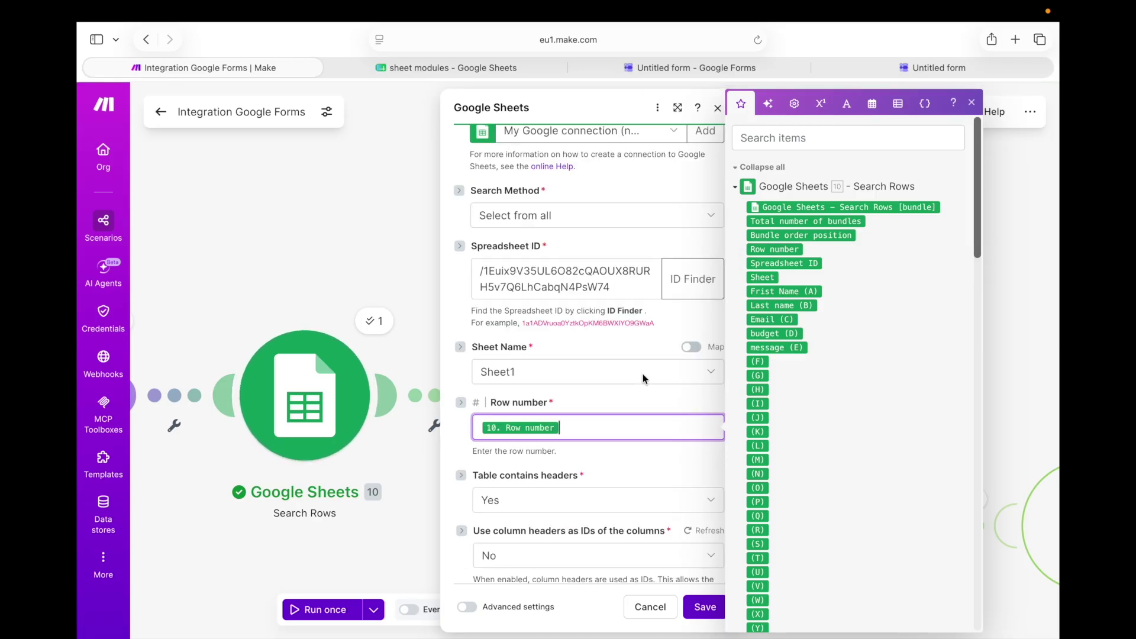
scroll(644, 379, down, 5)
scroll(640, 366, down, 4)
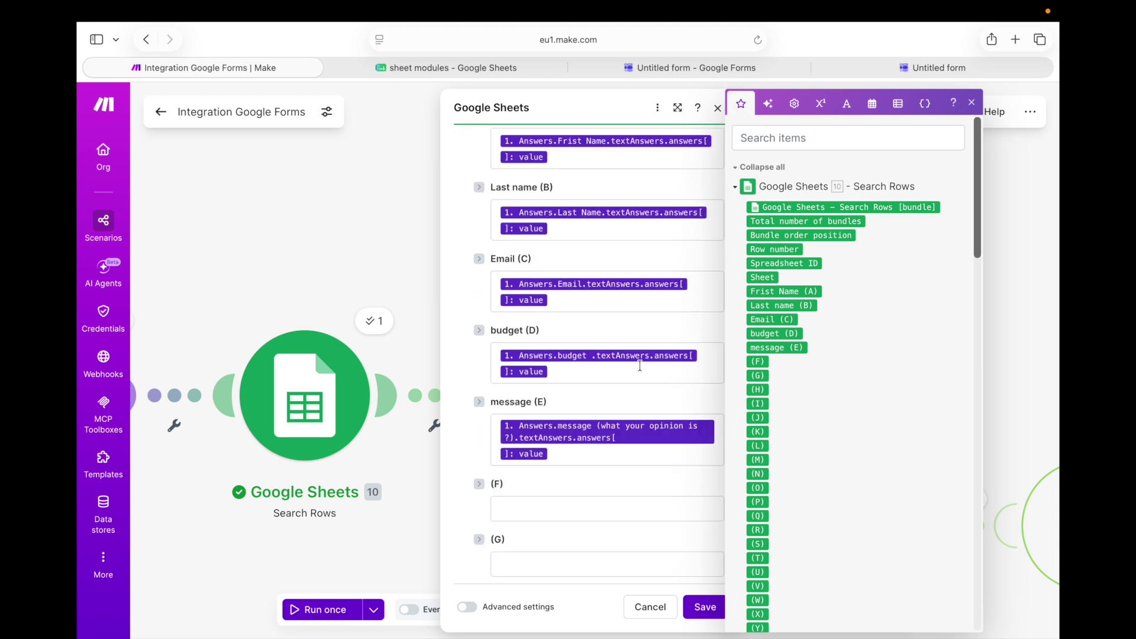
scroll(638, 364, down, 2)
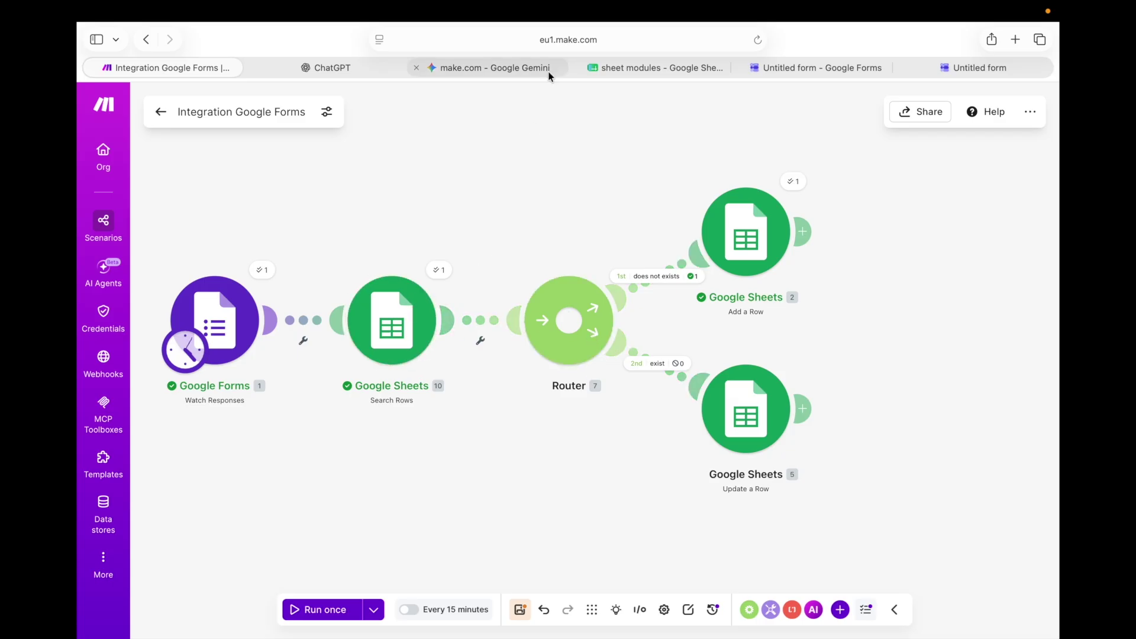
click(978, 67)
Start a new response and enter the first name, last name, and an email already in the sheet
click(468, 191)
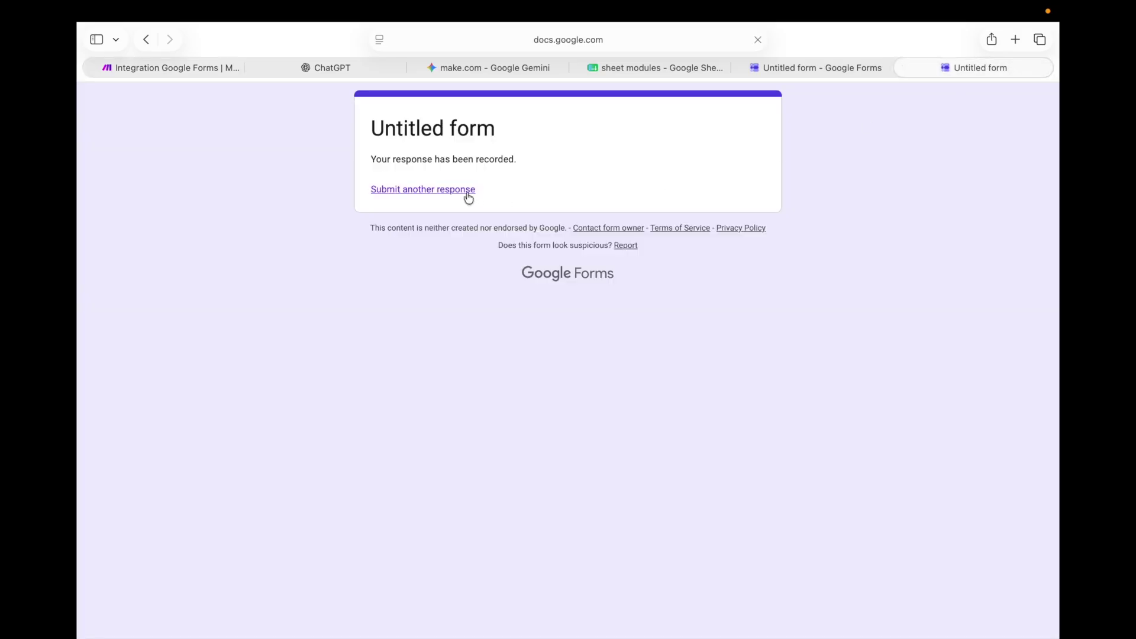
click(420, 275)
text(np)
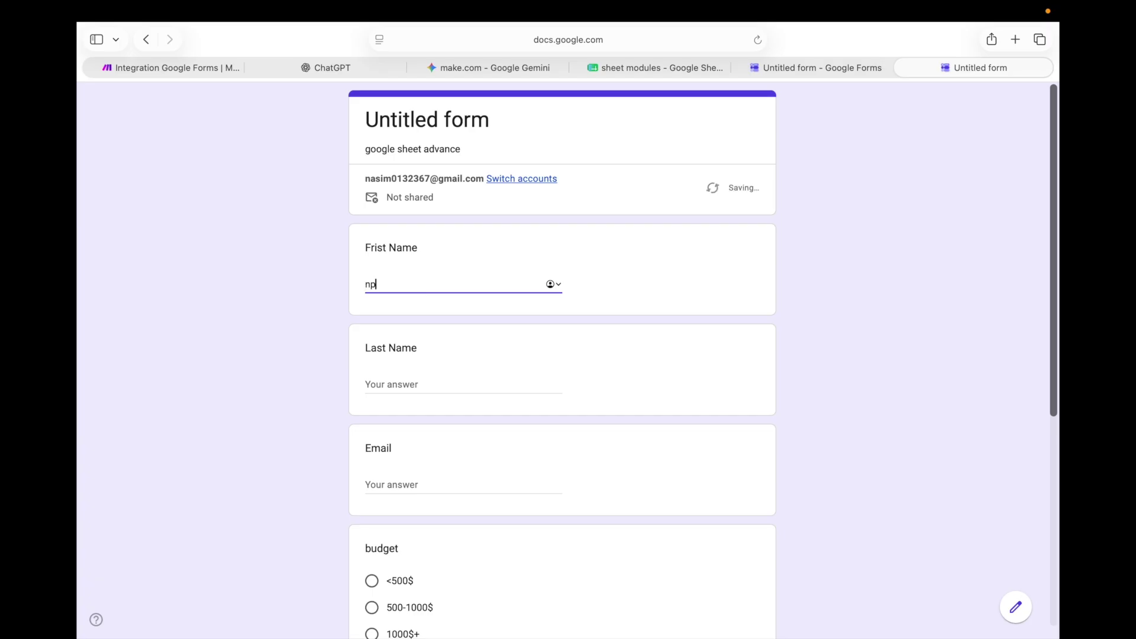
key(BackSpace)
key(BackSpace)
click(417, 372)
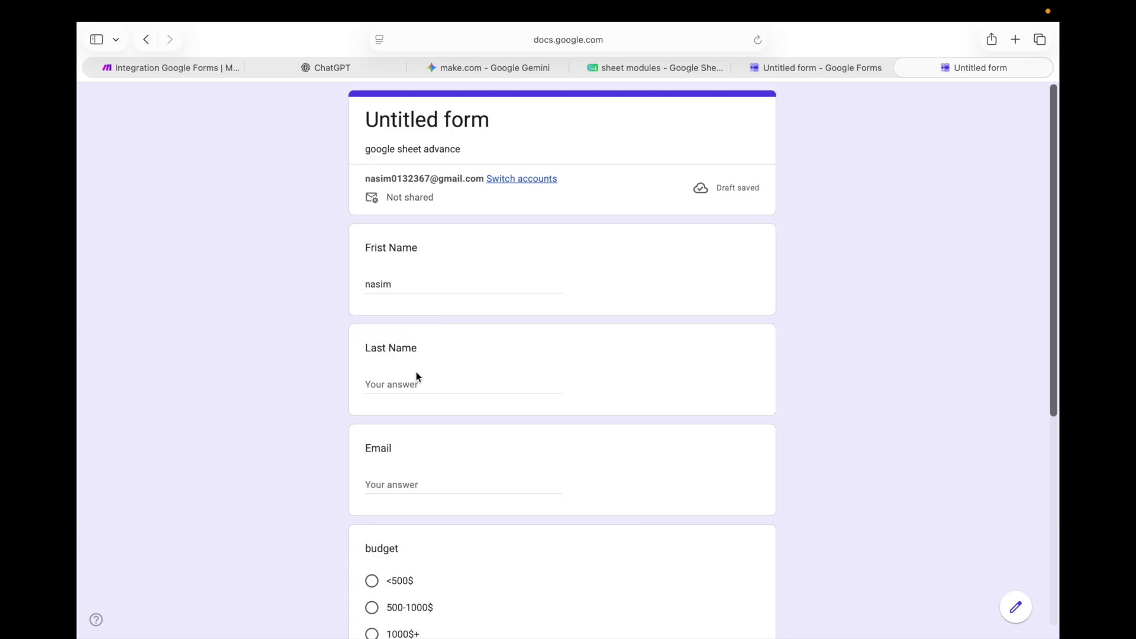
click(403, 384)
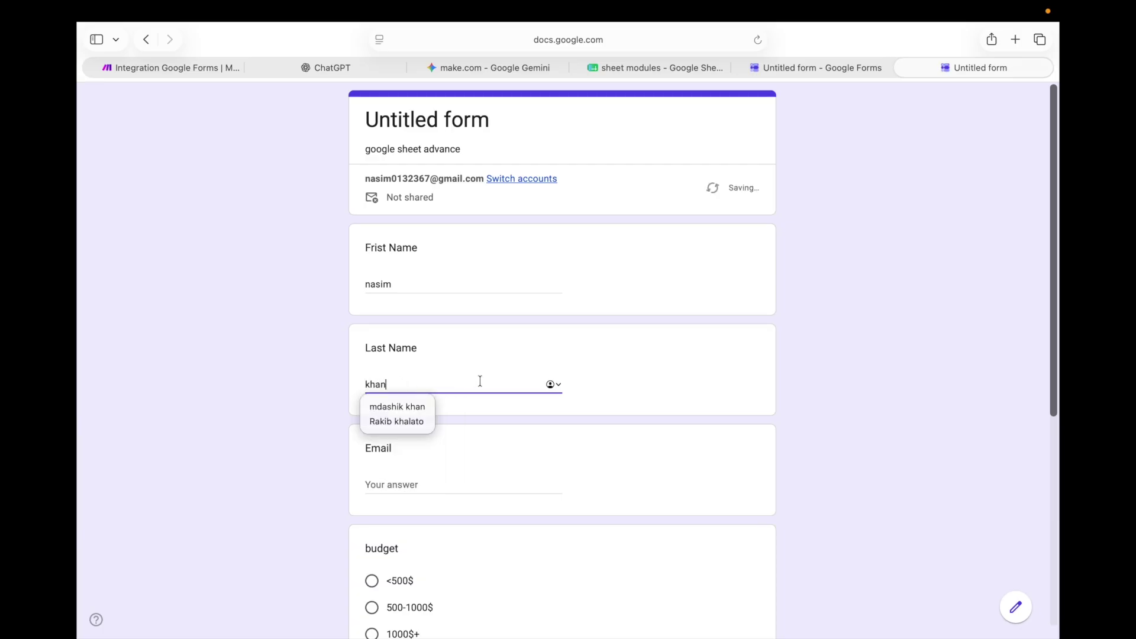
click(495, 487)
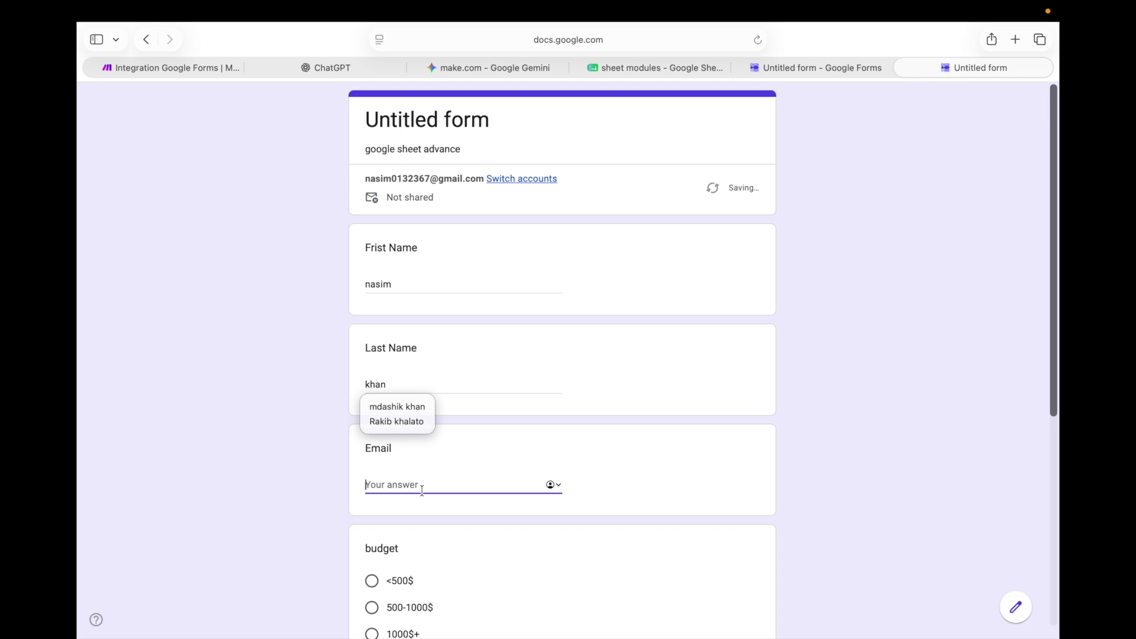
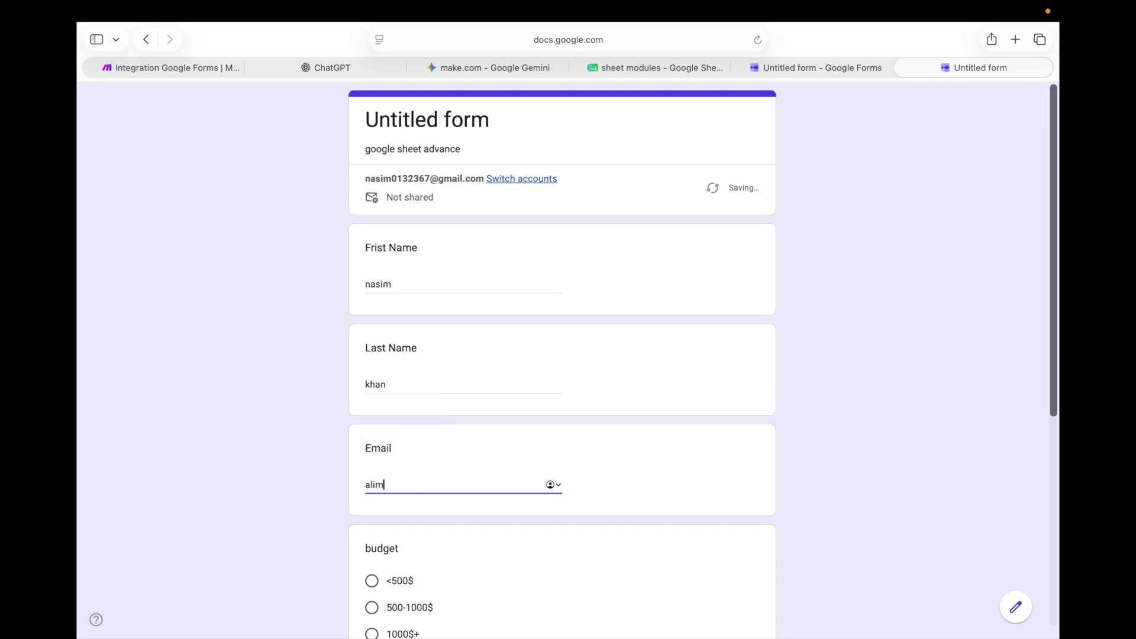
Choose the <500$ budget option and enter the message 'bad'
scroll(426, 491, down, 2)
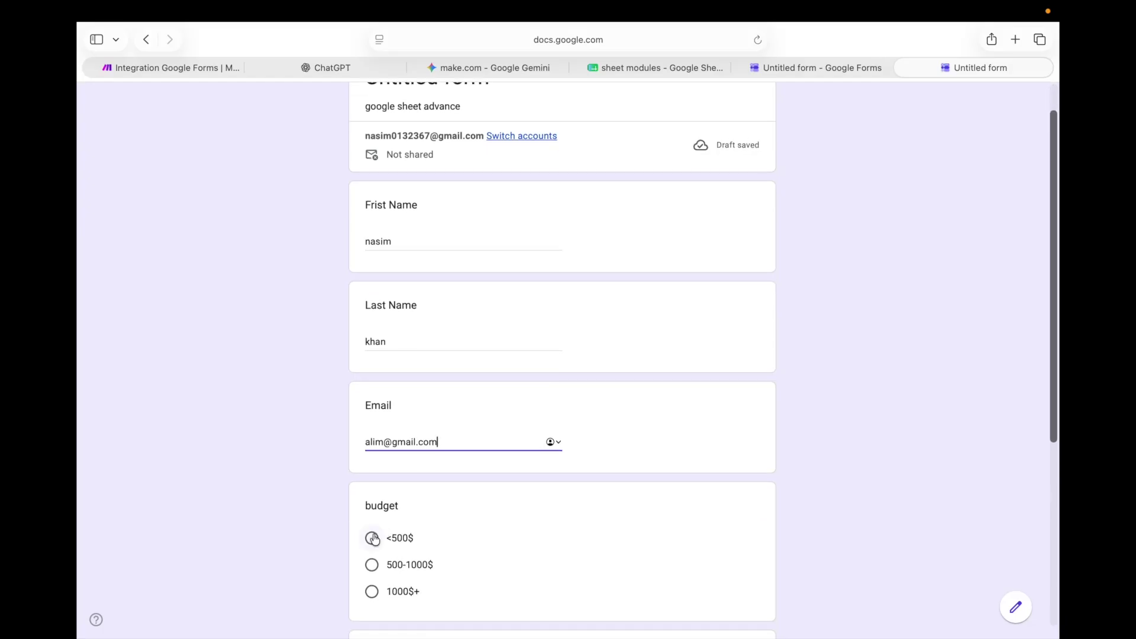
click(372, 538)
scroll(373, 538, down, 5)
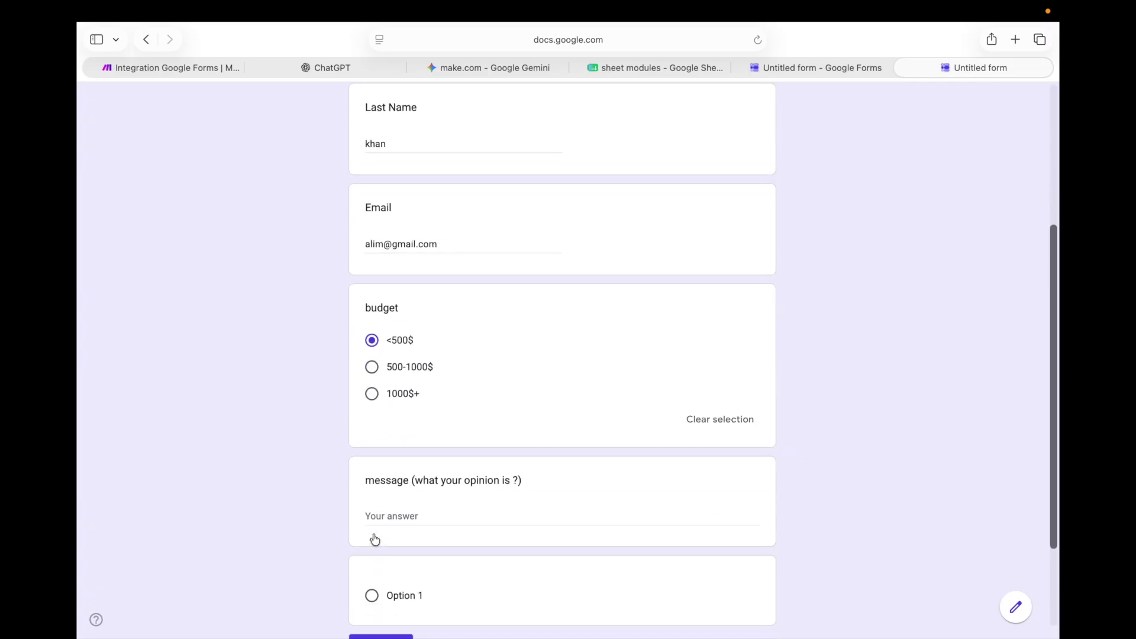
click(405, 491)
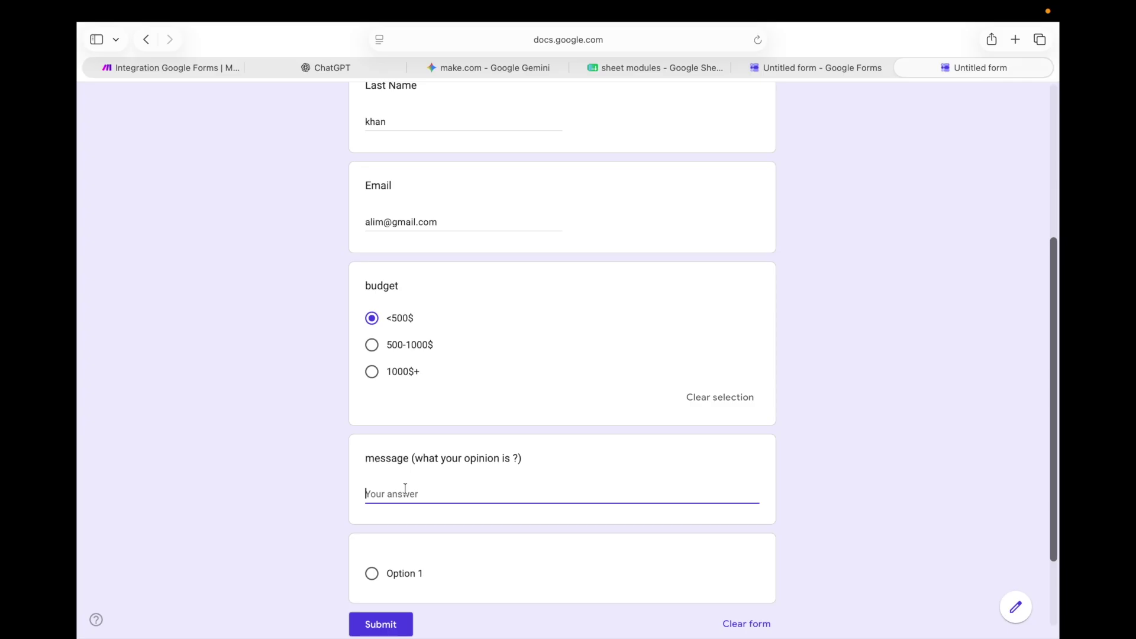
text(bad)
scroll(568, 361, down, 4)
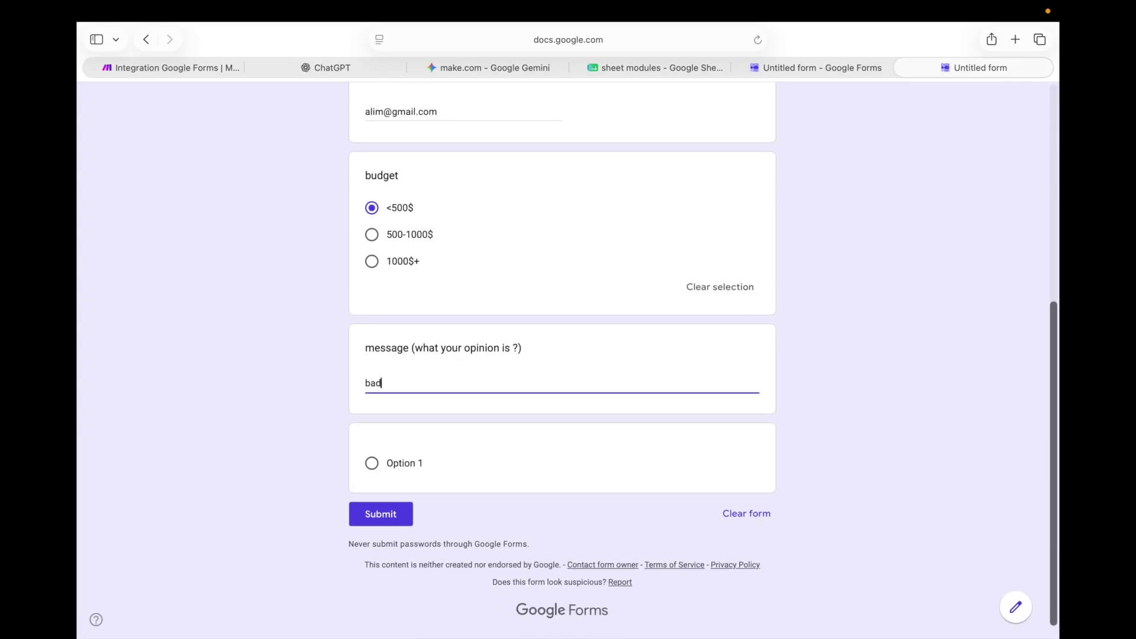
scroll(507, 391, up, 1)
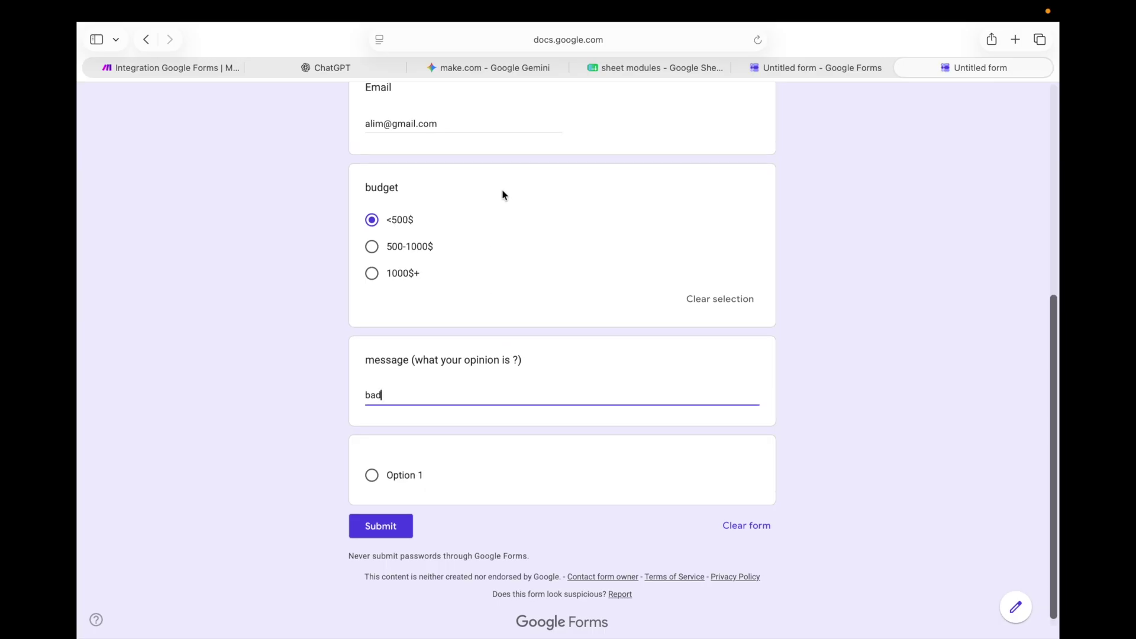
scroll(503, 195, up, 3)
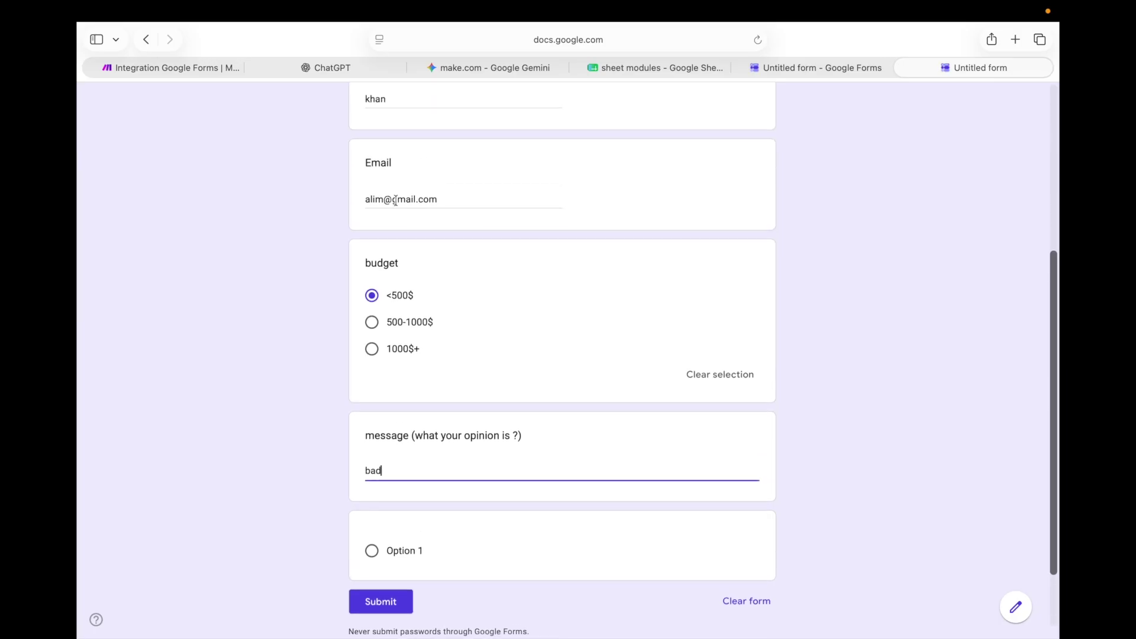
click(350, 199)
scroll(442, 193, up, 3)
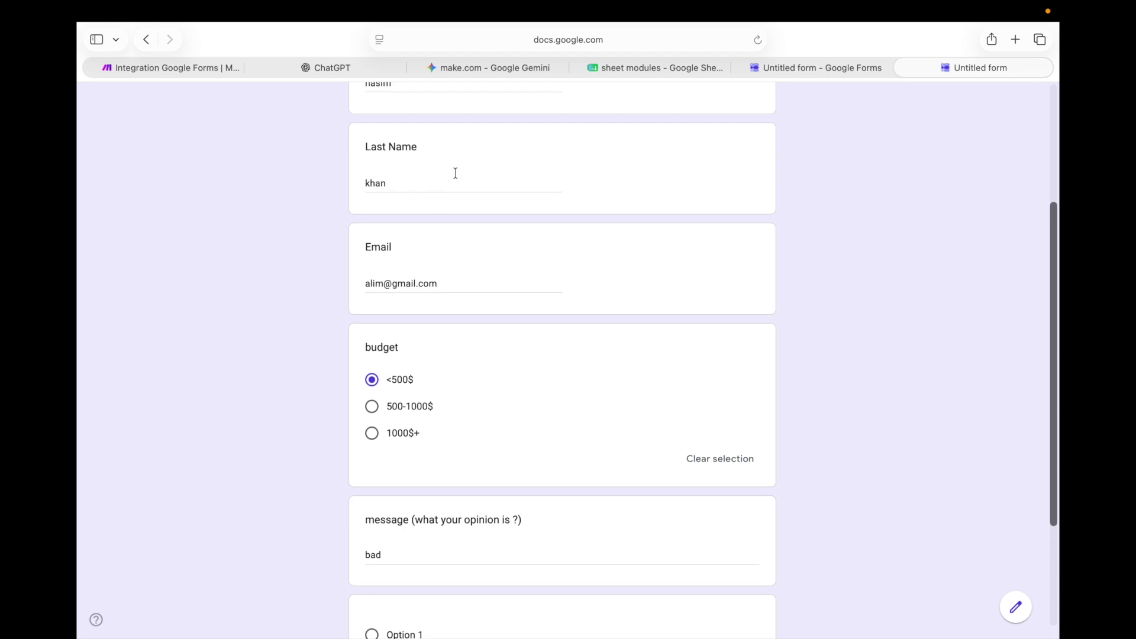
Check the first name, last name, budget and message stored in row 6 of the sheet
click(642, 71)
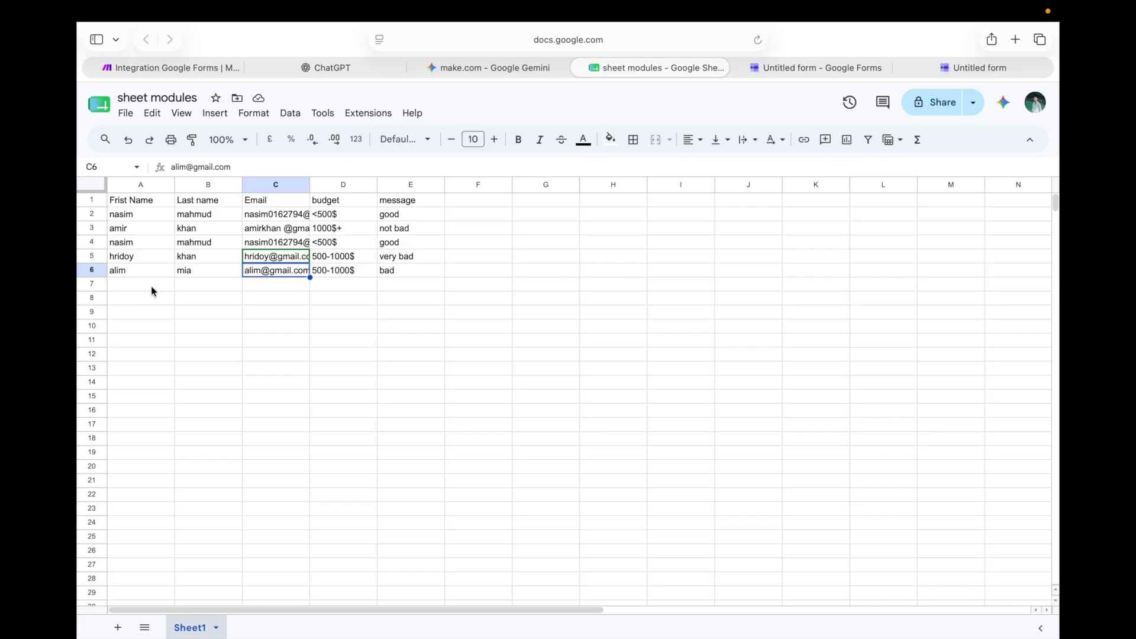
click(134, 273)
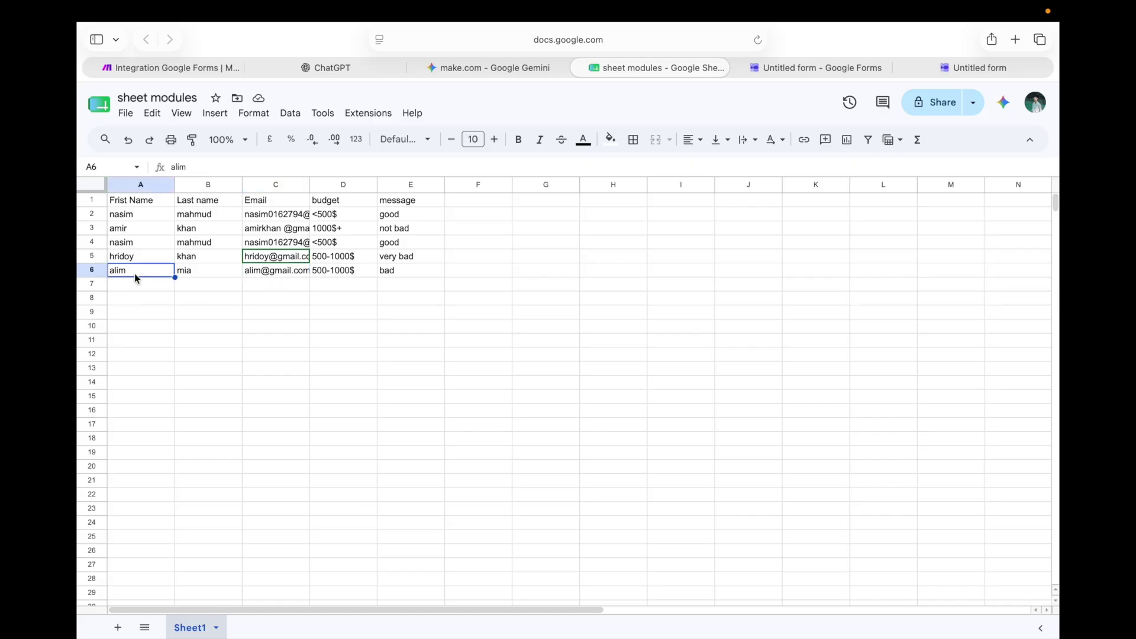
click(189, 270)
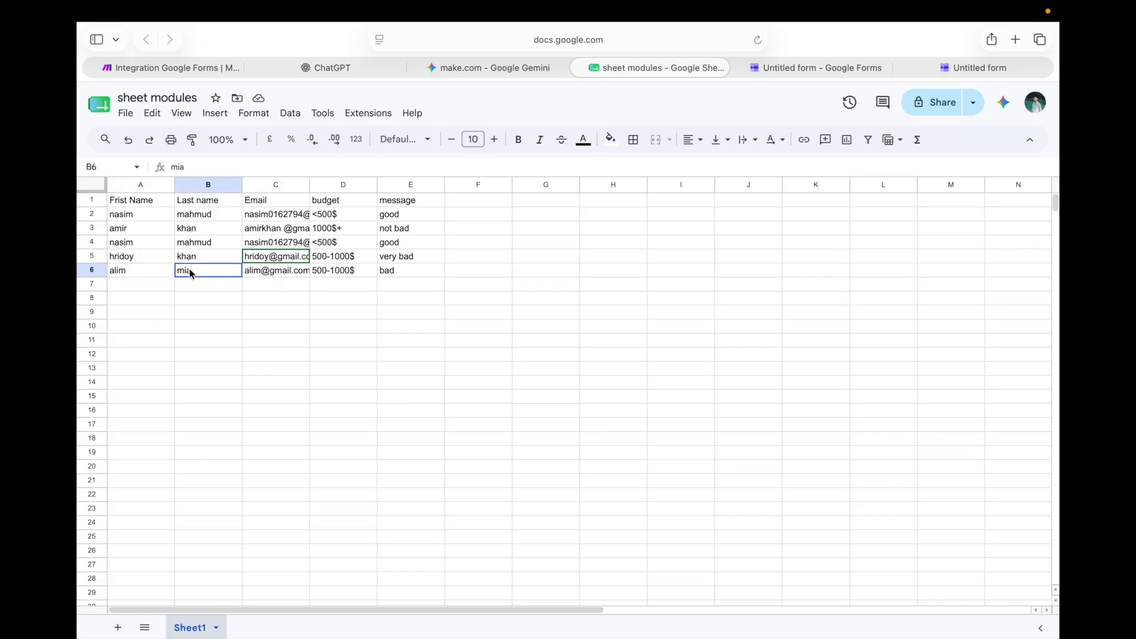
click(332, 271)
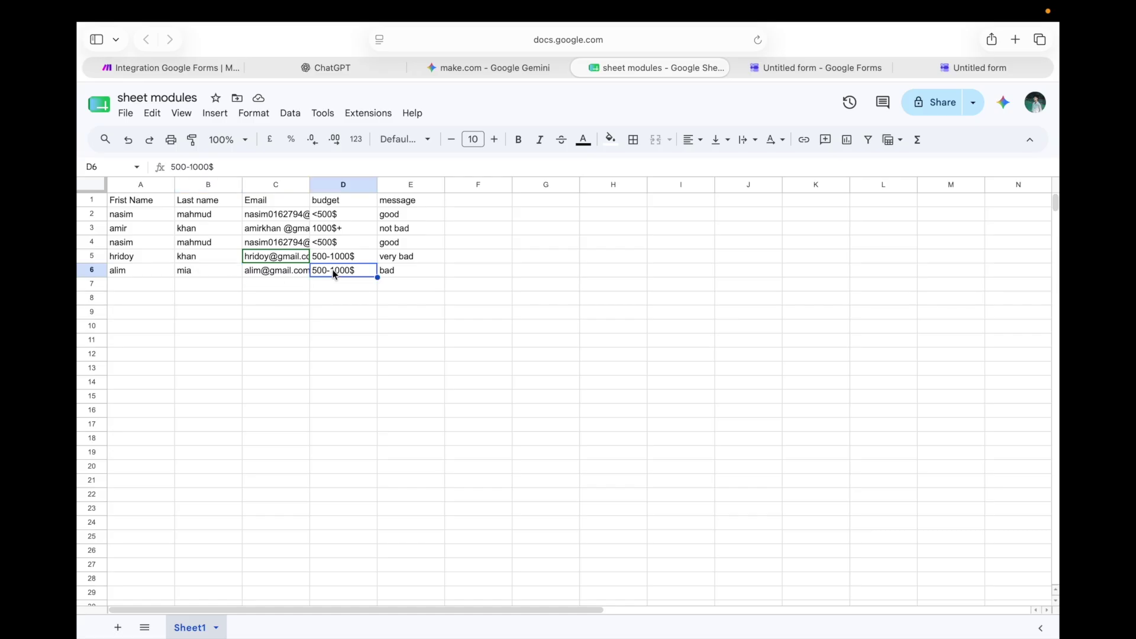
click(393, 272)
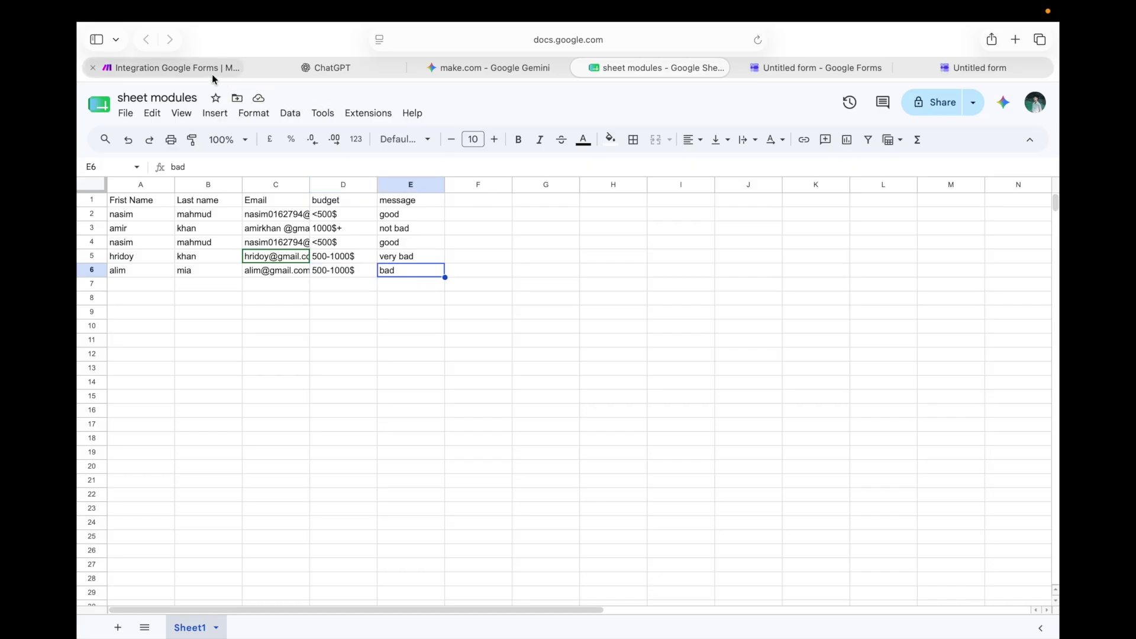
Submit the filled-in test response on the form
click(947, 67)
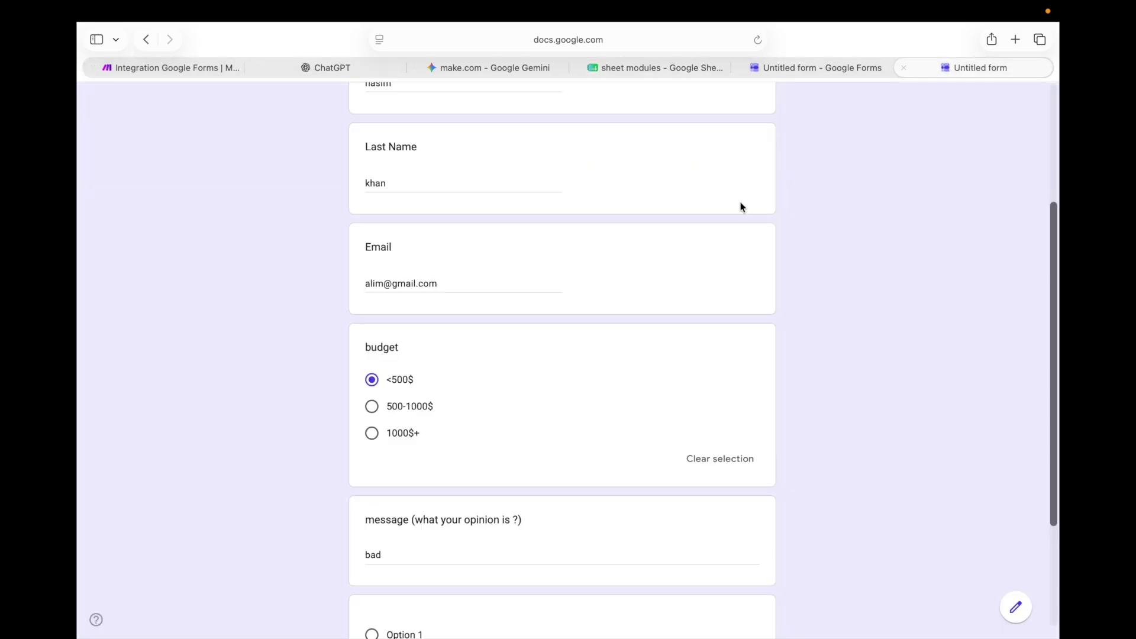
scroll(489, 501, down, 3)
click(397, 520)
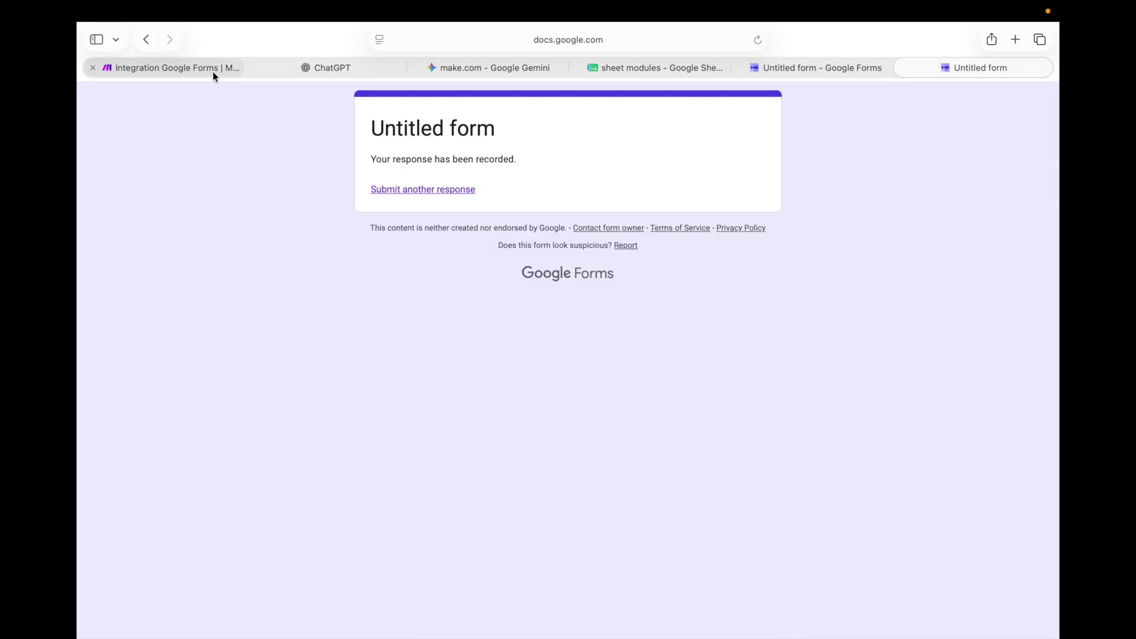
click(212, 70)
Run the scenario once and review the Search Rows and Update a Row operation results
click(314, 610)
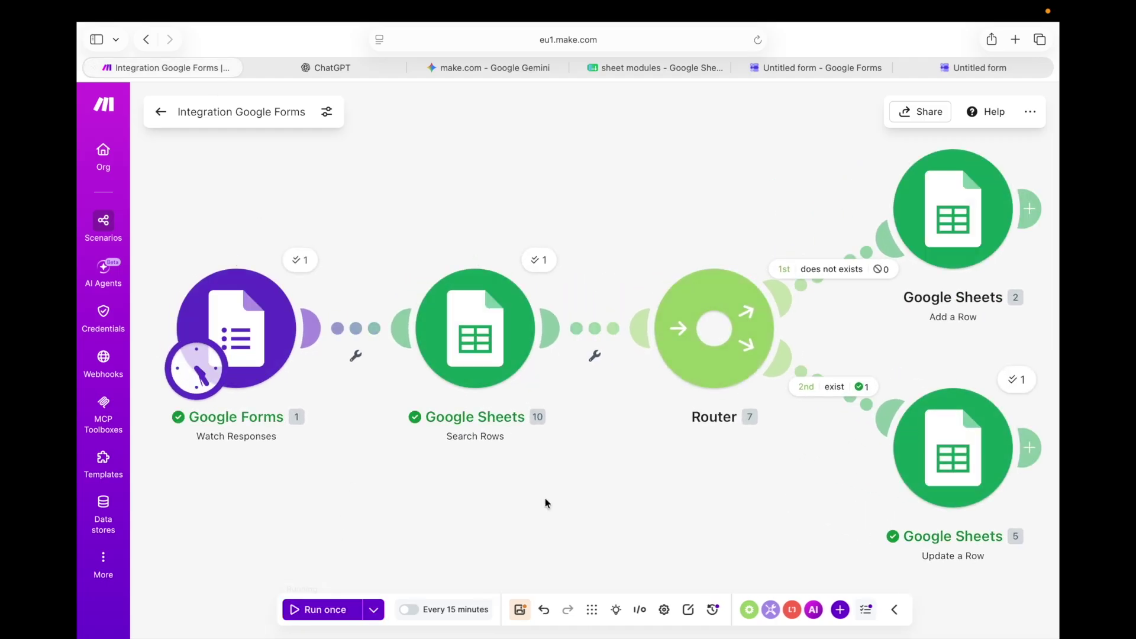
click(538, 261)
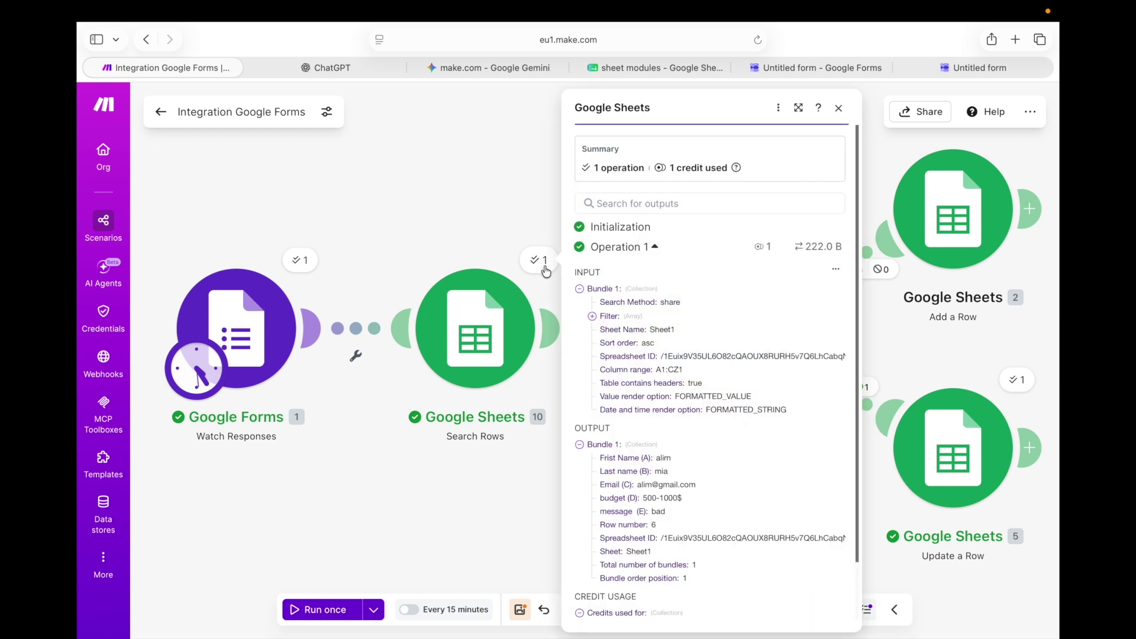
click(502, 253)
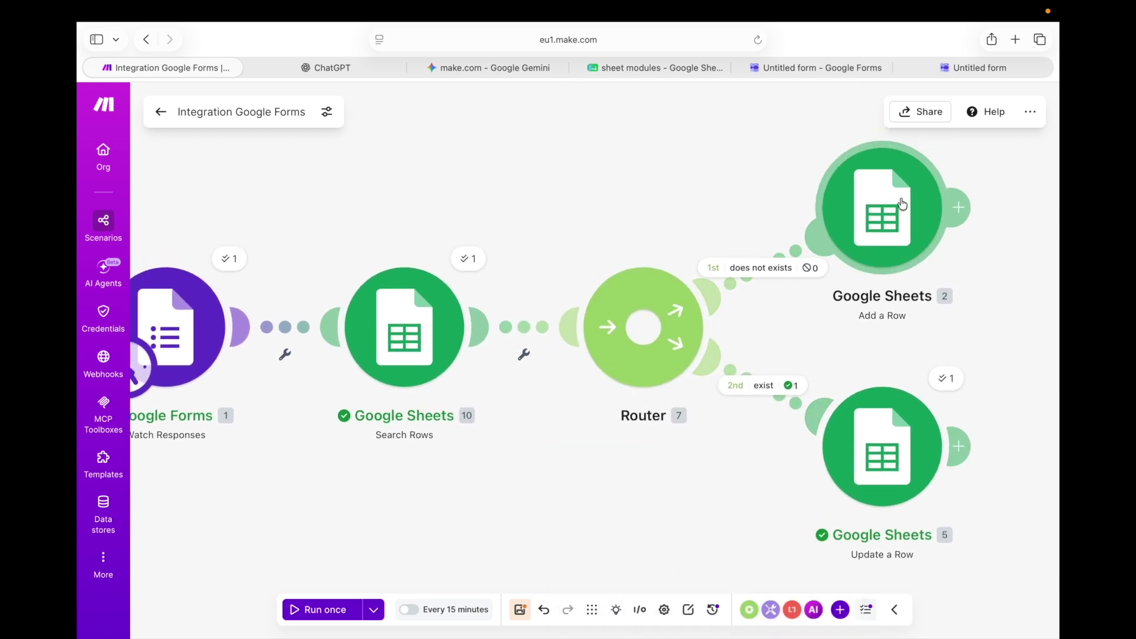
click(945, 385)
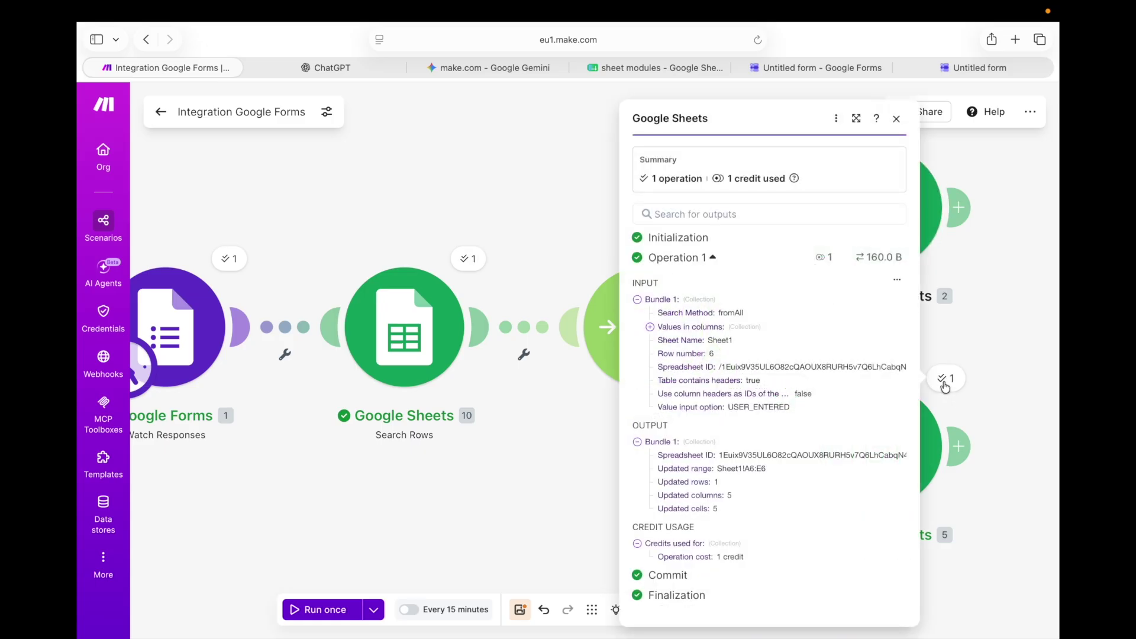
click(945, 383)
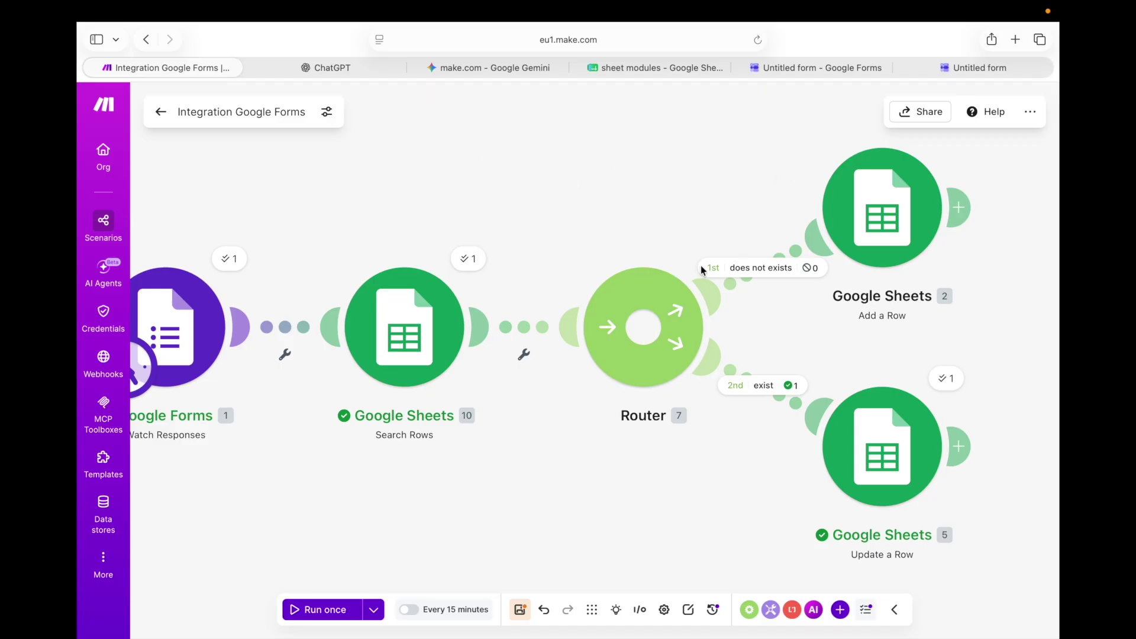
click(681, 69)
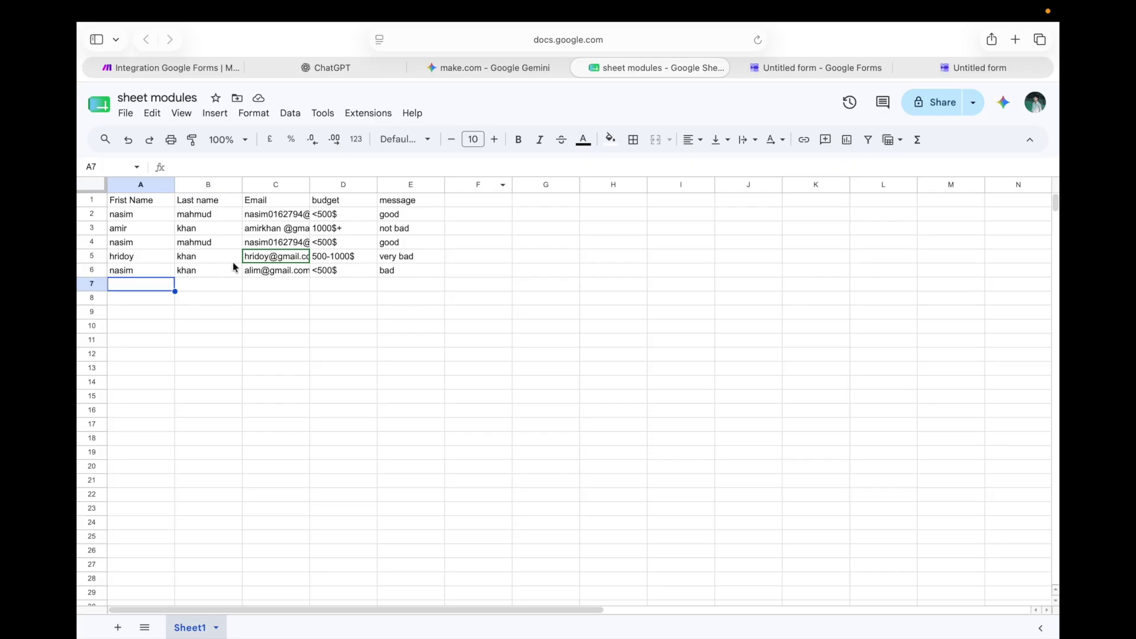
click(284, 273)
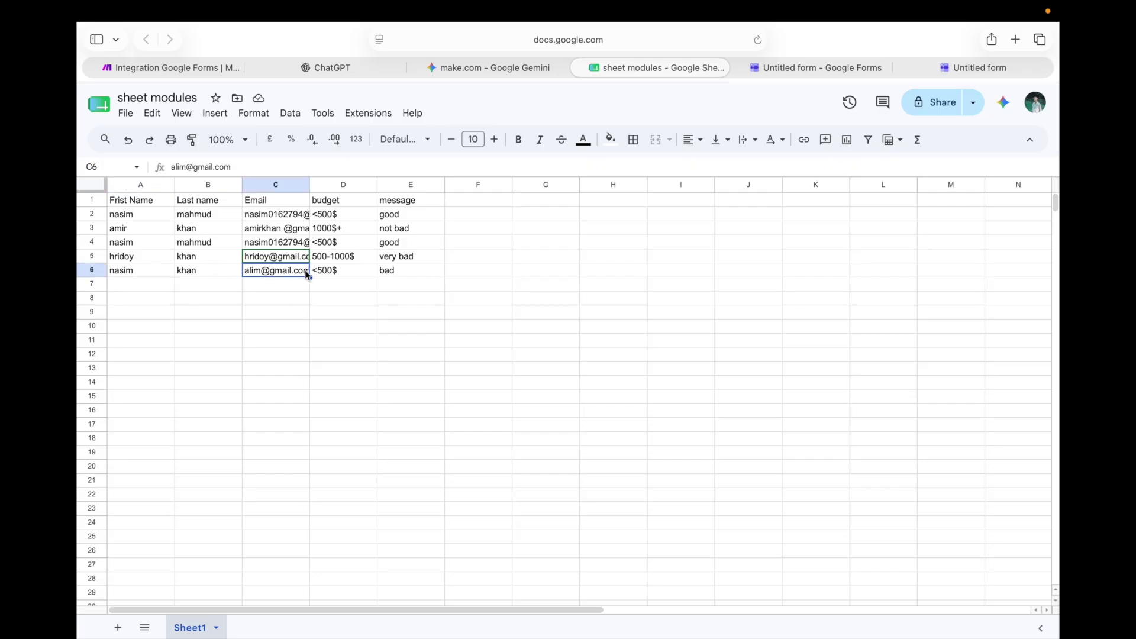
click(326, 270)
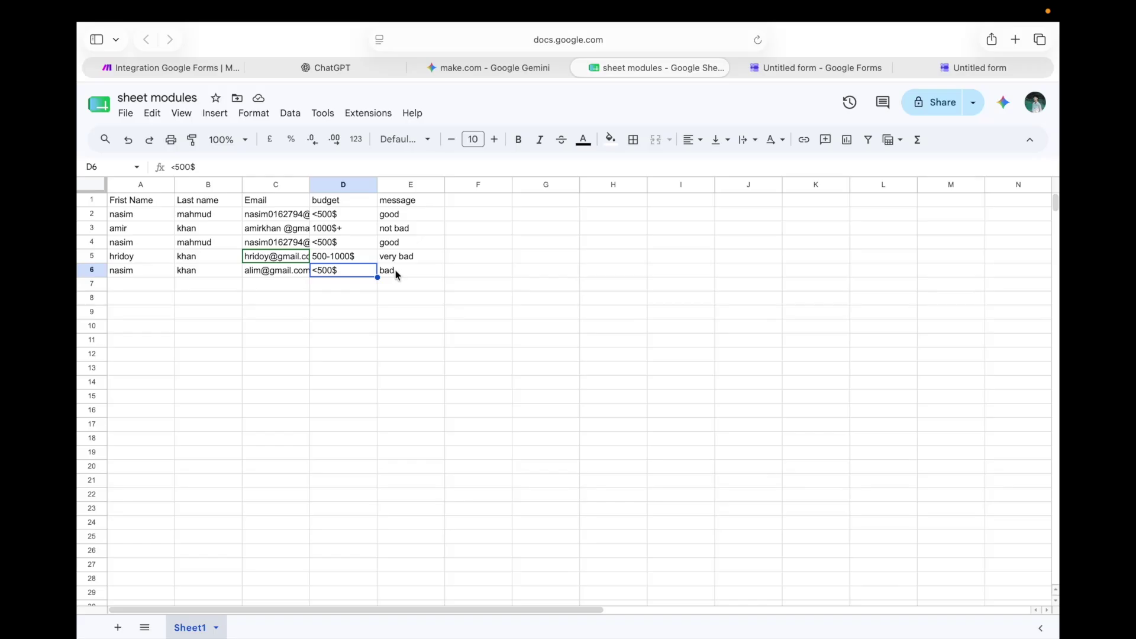
click(395, 272)
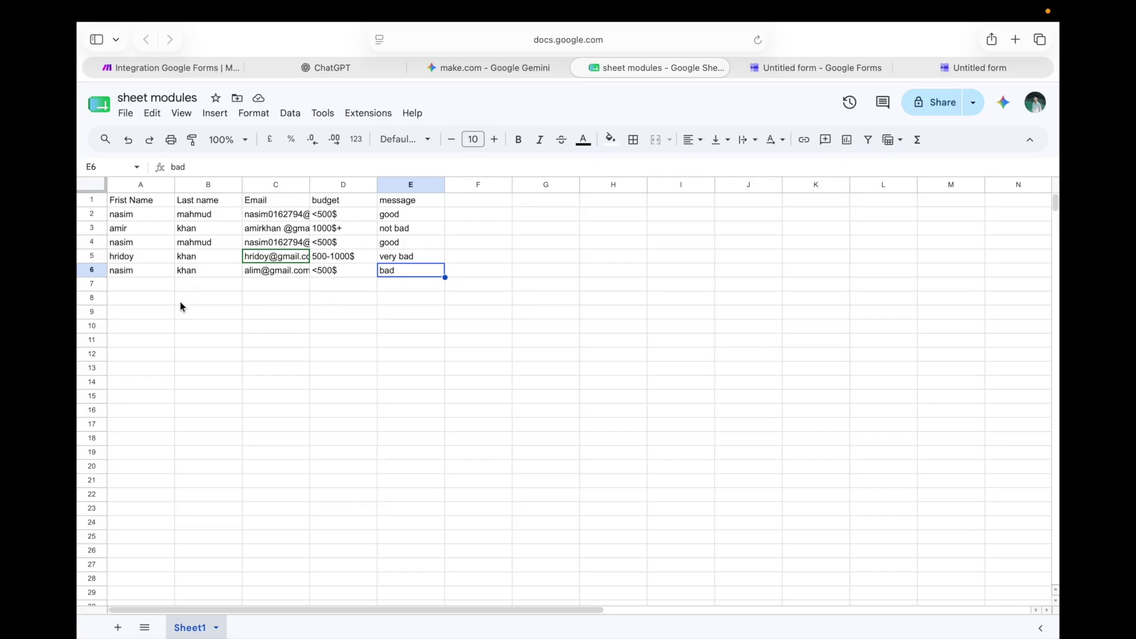
click(157, 274)
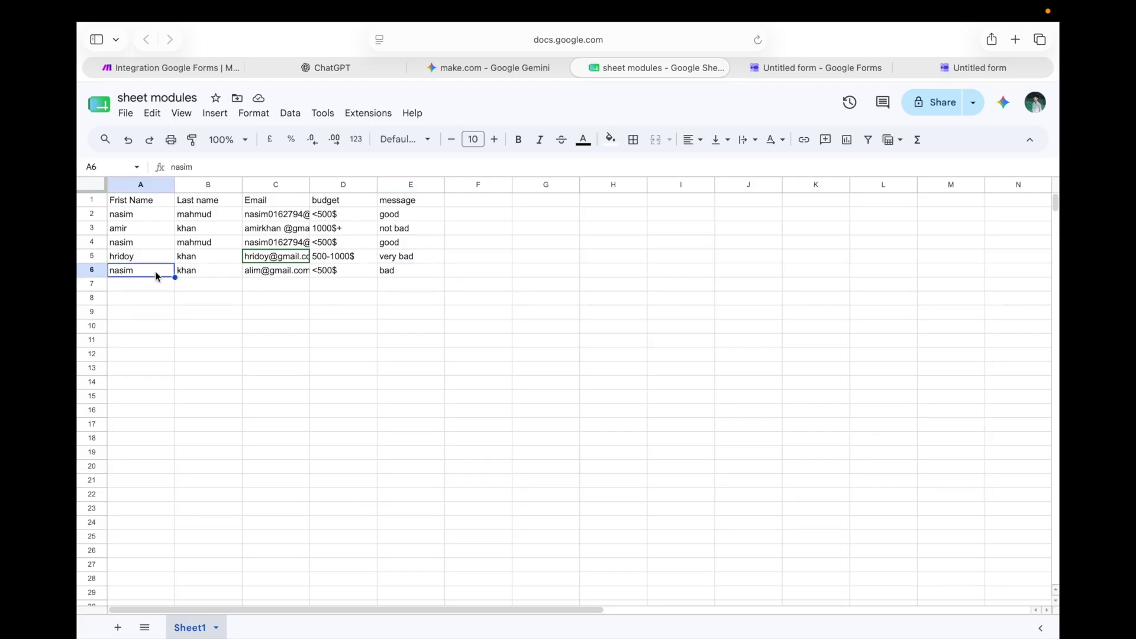
click(145, 285)
click(212, 270)
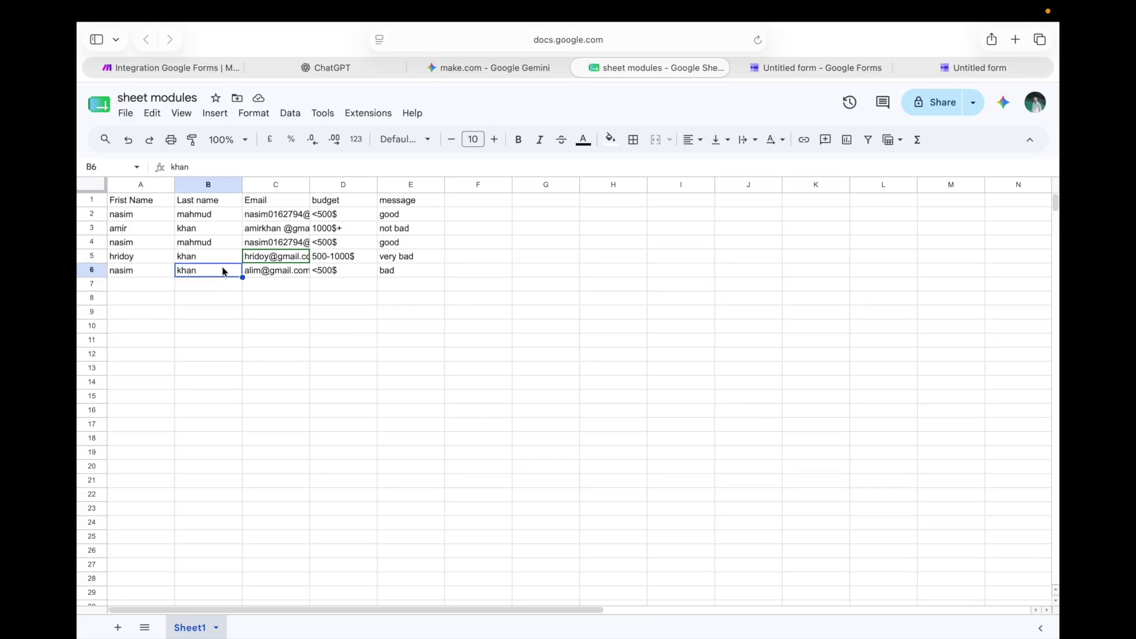
click(326, 271)
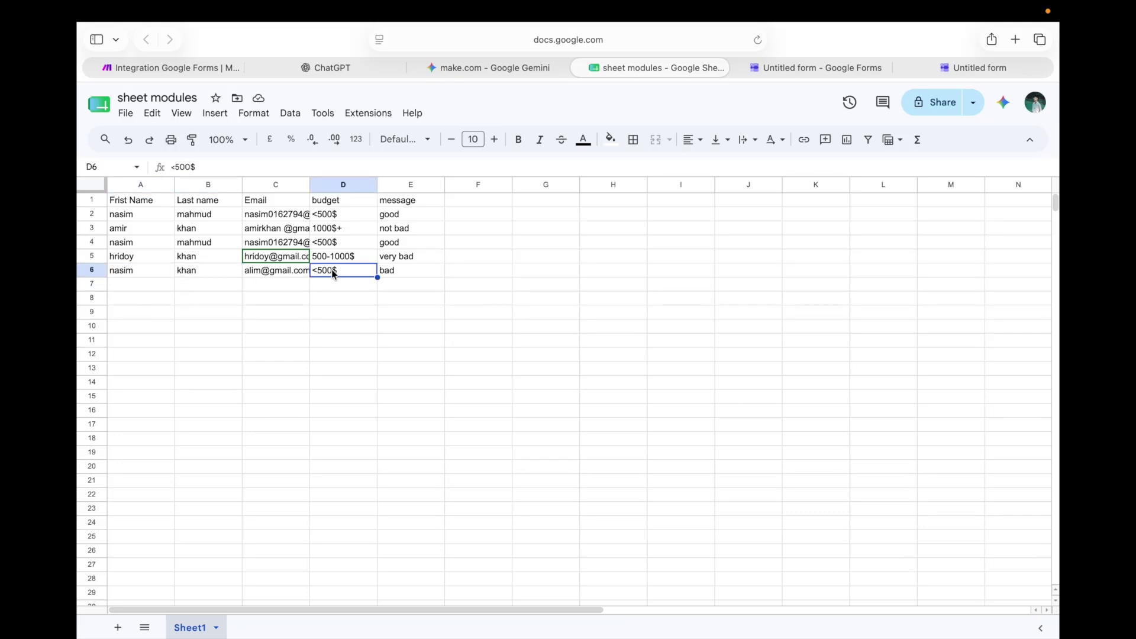
click(395, 272)
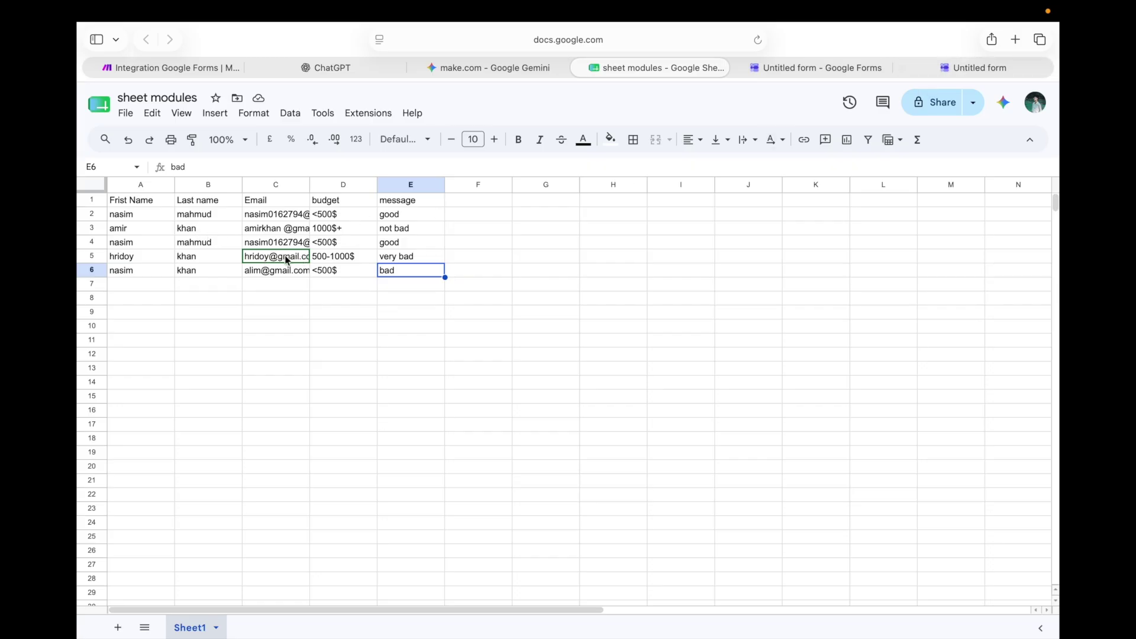
click(123, 261)
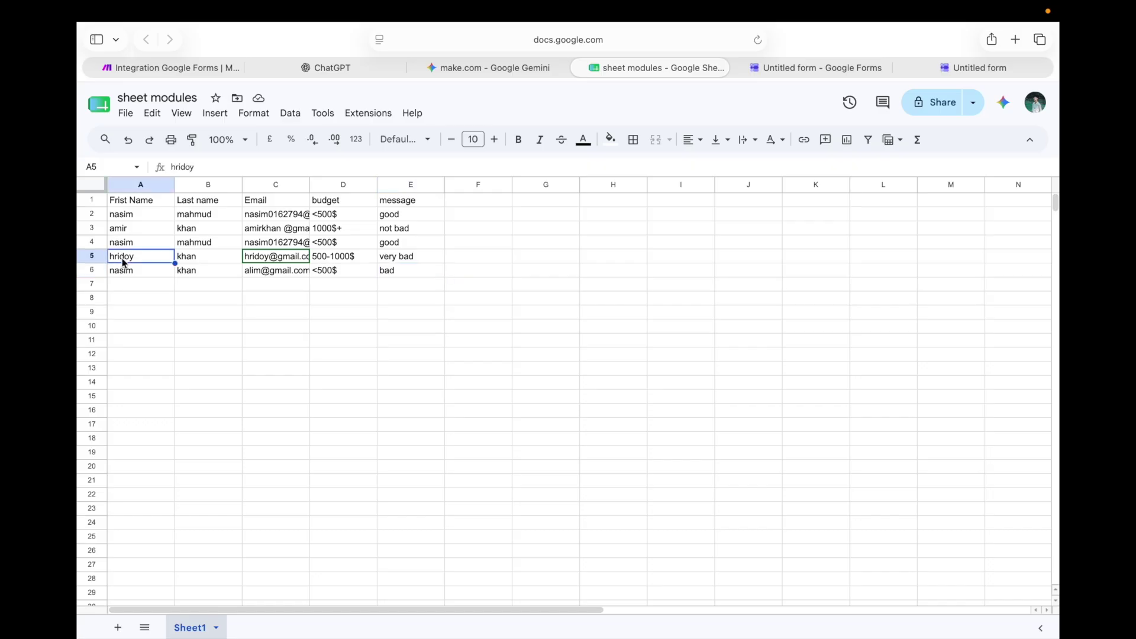
click(193, 261)
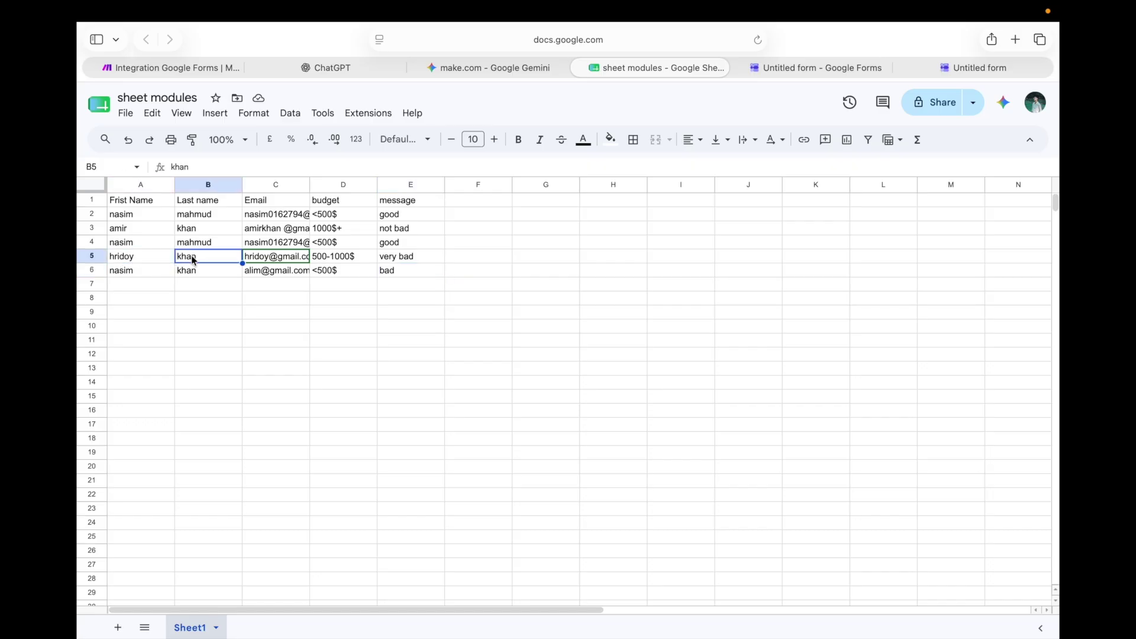
click(273, 261)
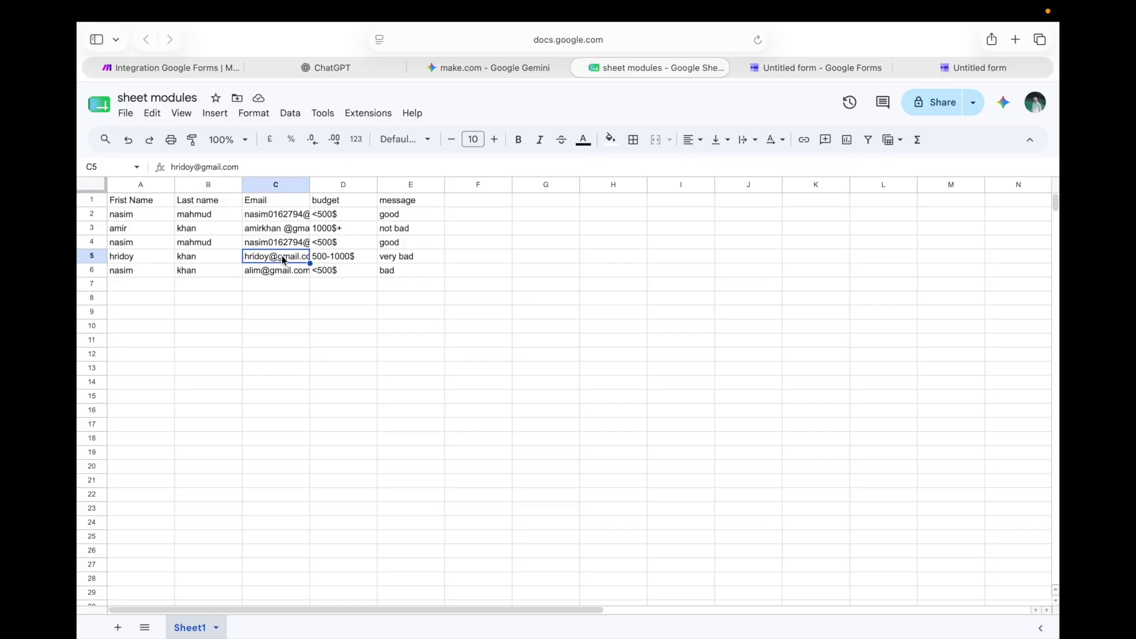
click(324, 260)
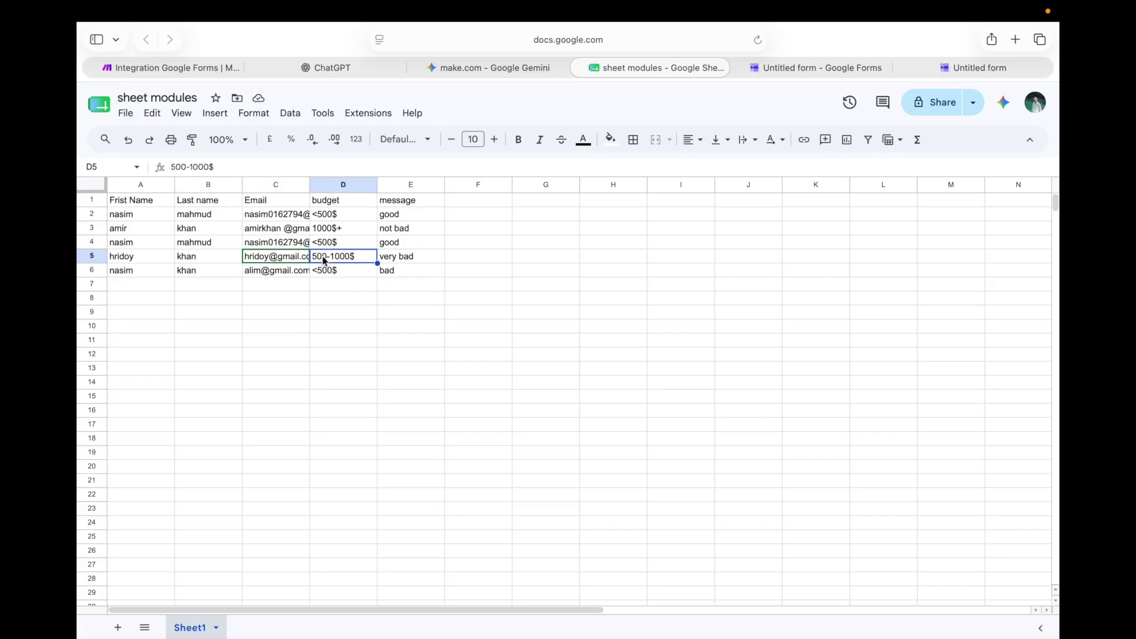
click(391, 260)
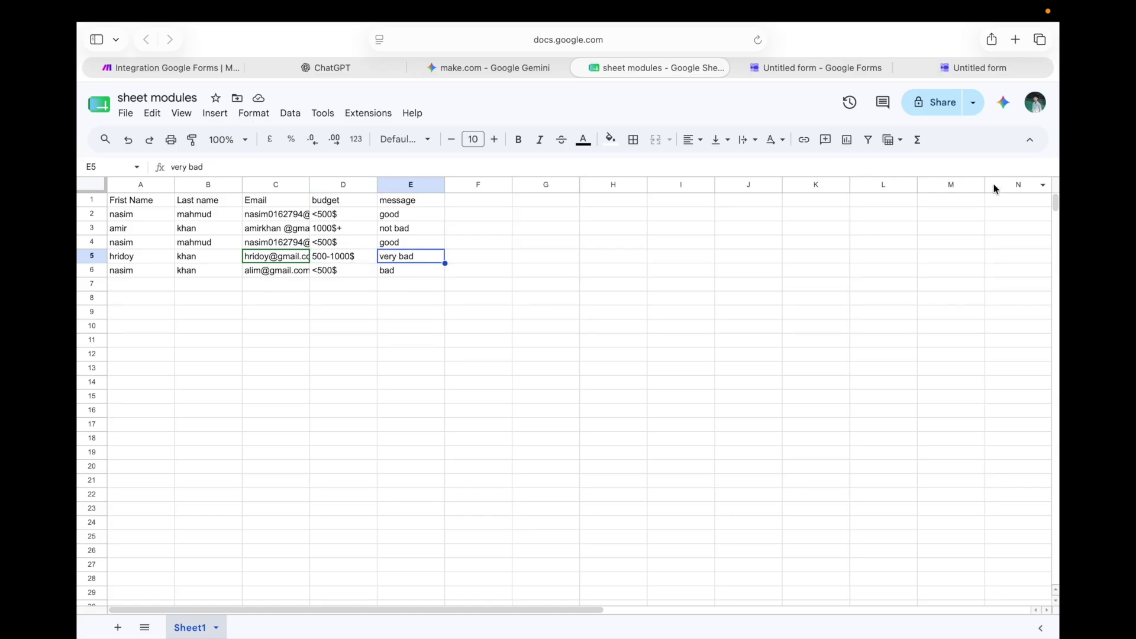